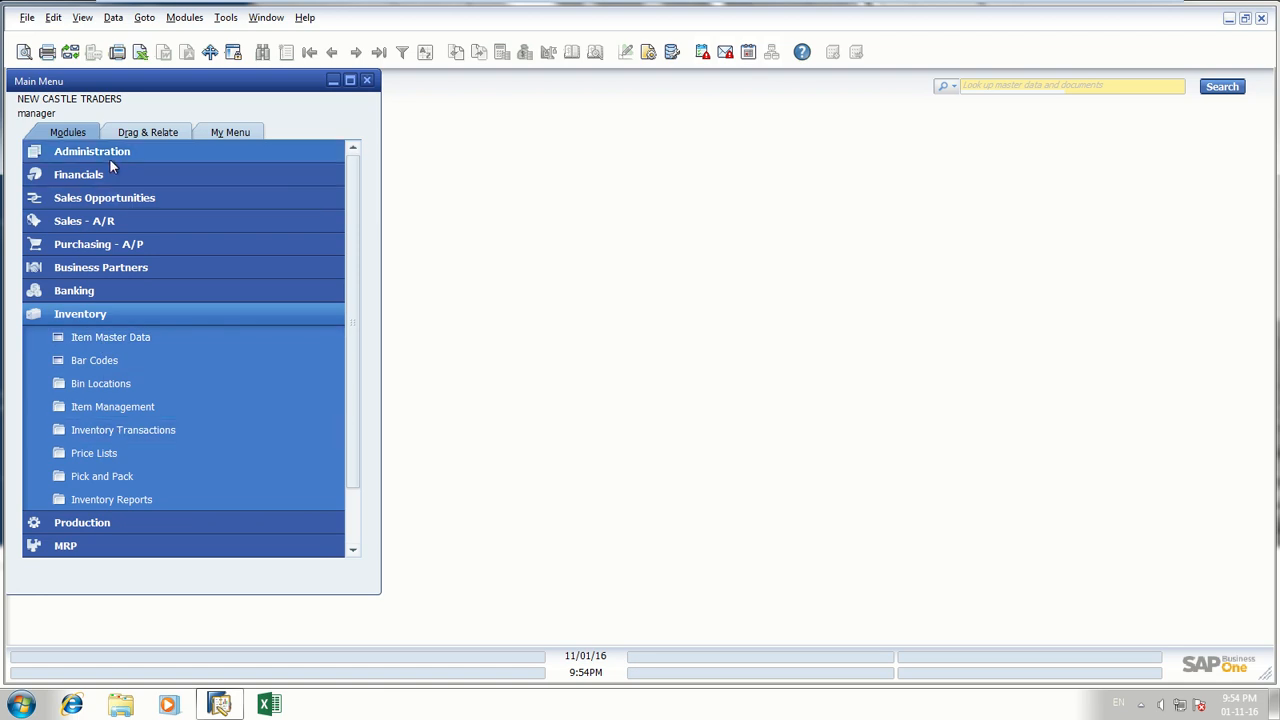
- Open Item Master Data, look at the last item record, and list all items using the wildcard *
click(118, 341)
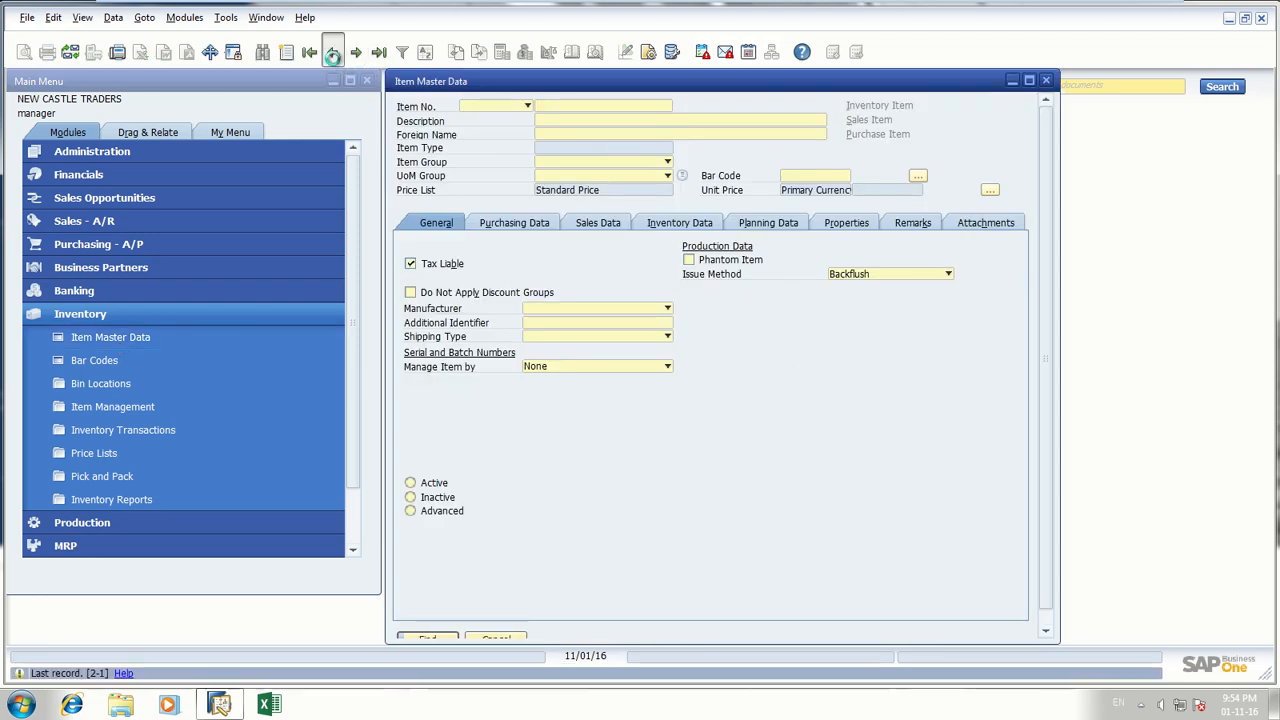
click(334, 59)
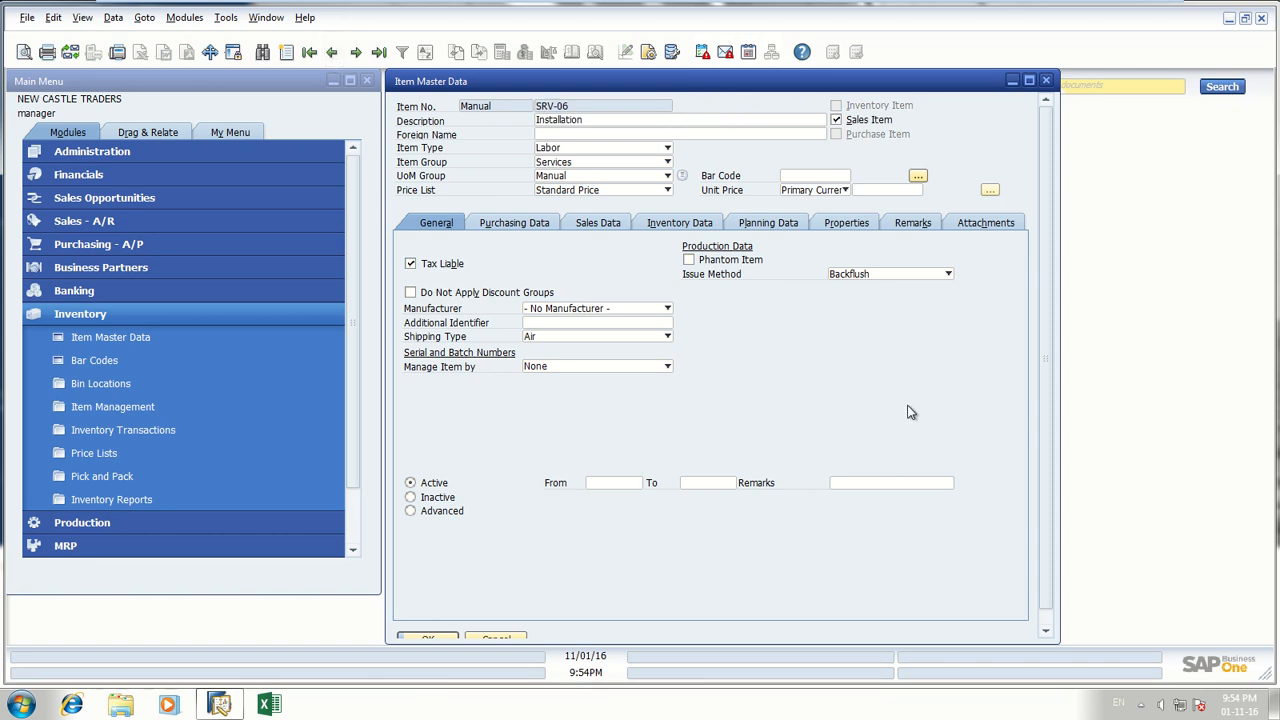
key(ctrl+f)
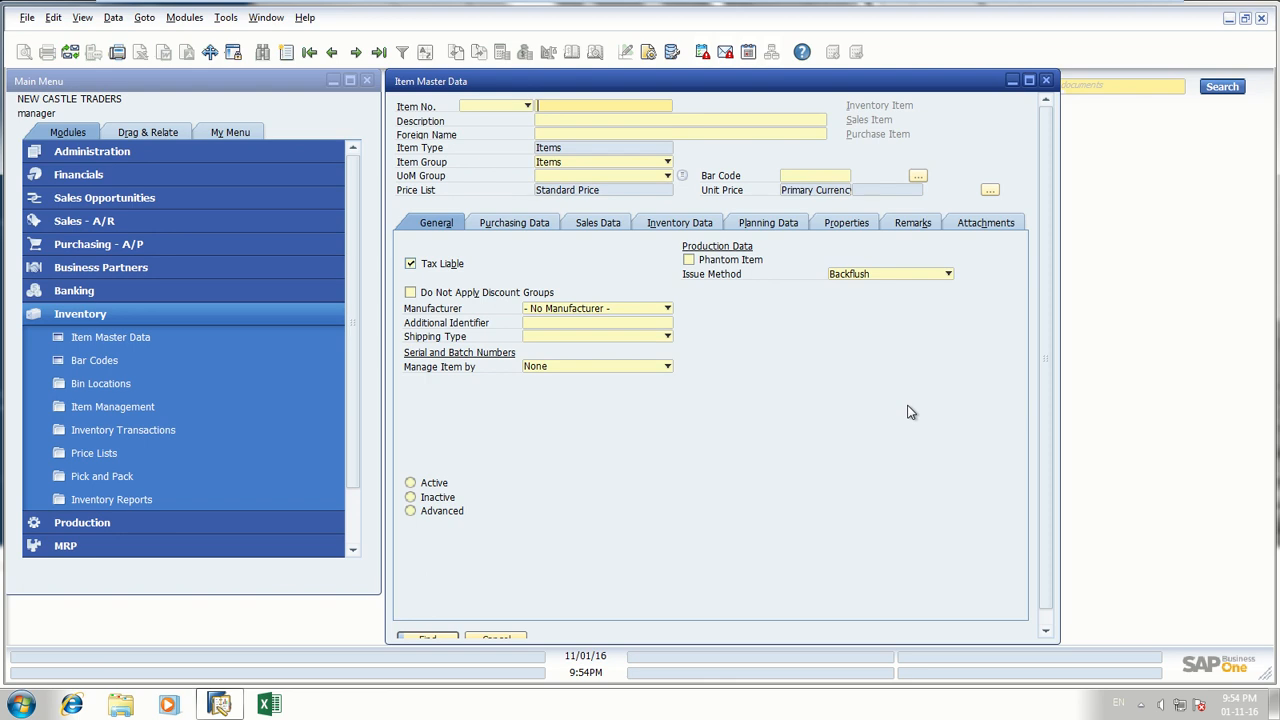
text(*)
key(Return)
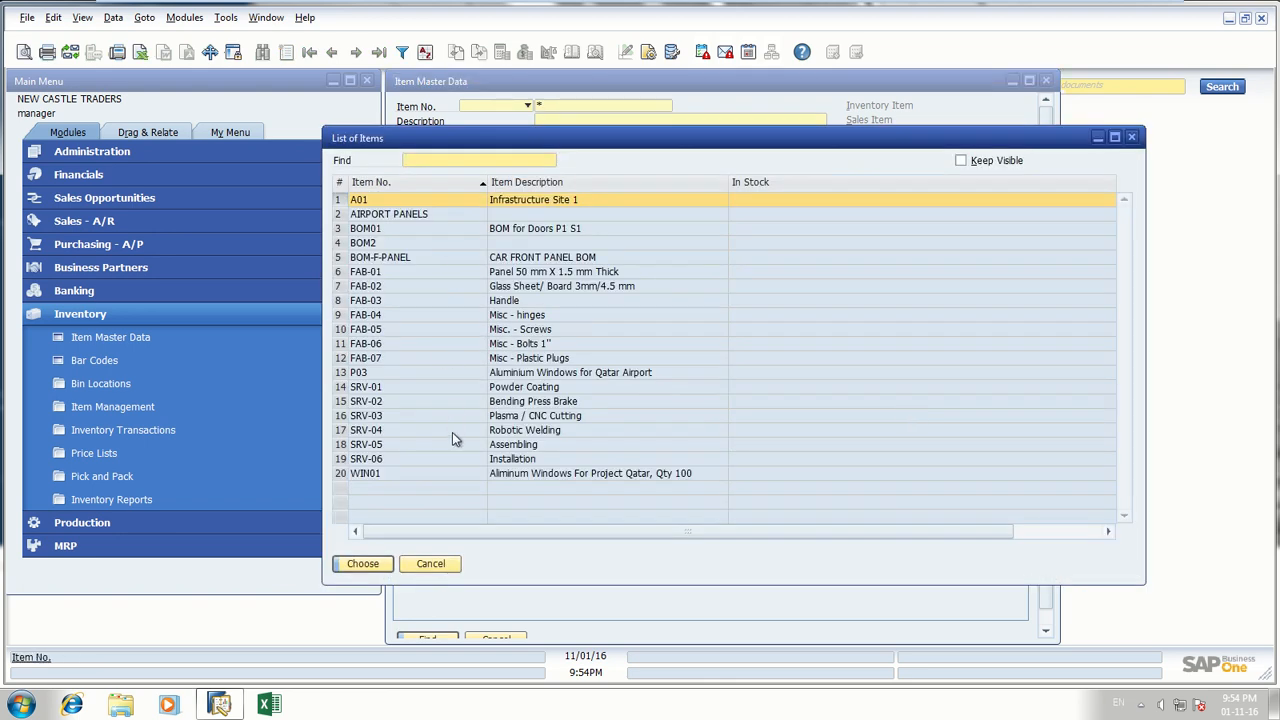
click(430, 564)
- Search the item master by description, first with "f" and then with "a", and dismiss the list of matches
double_click(547, 105)
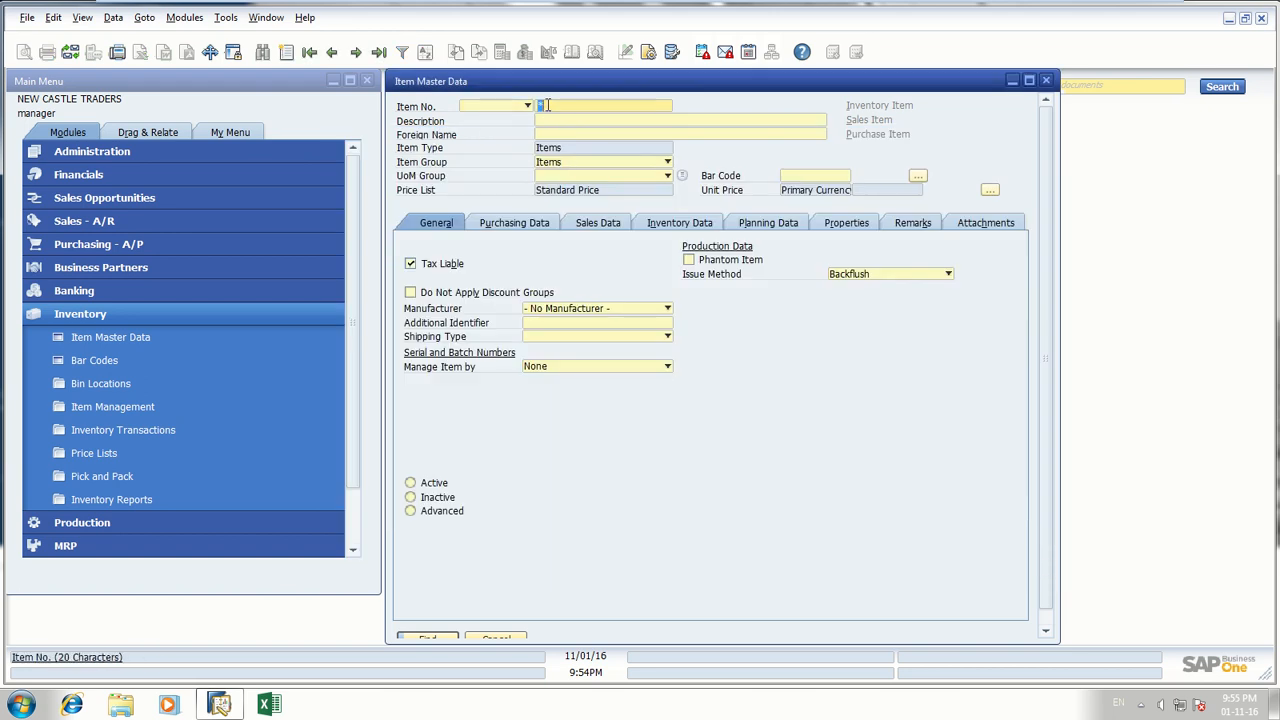
key(BackSpace)
click(548, 122)
text(f)
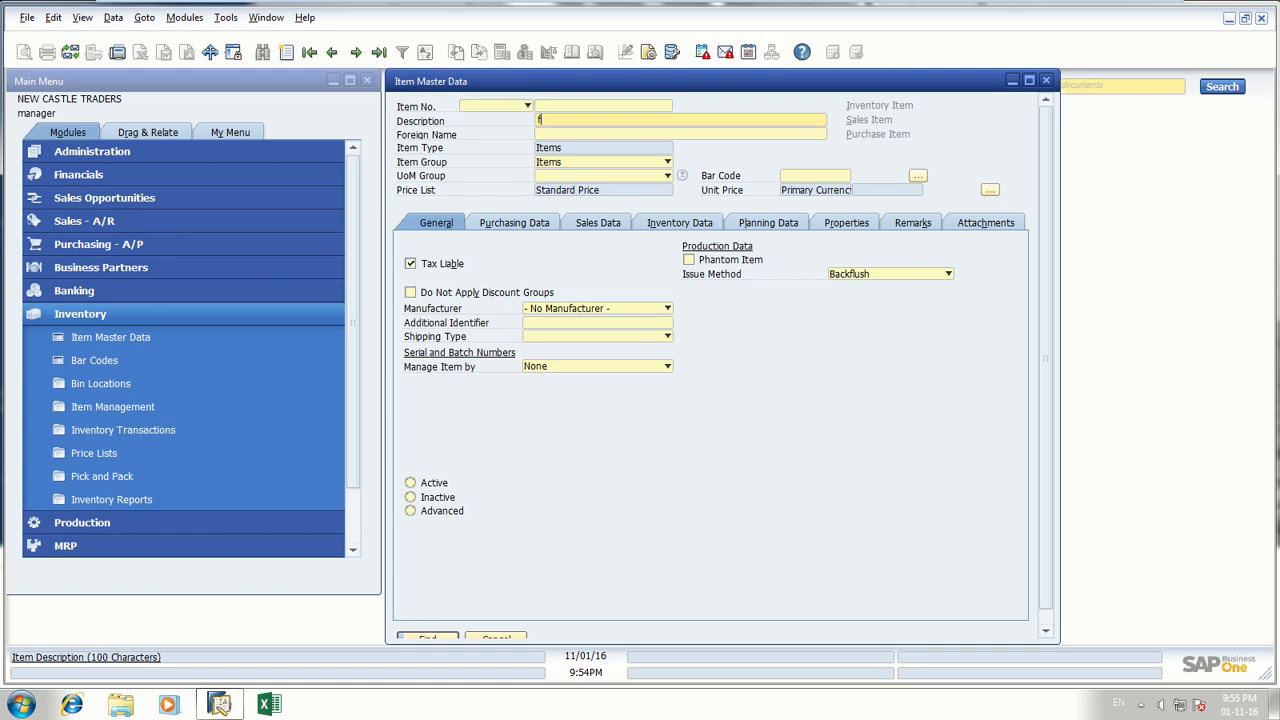
key(Return)
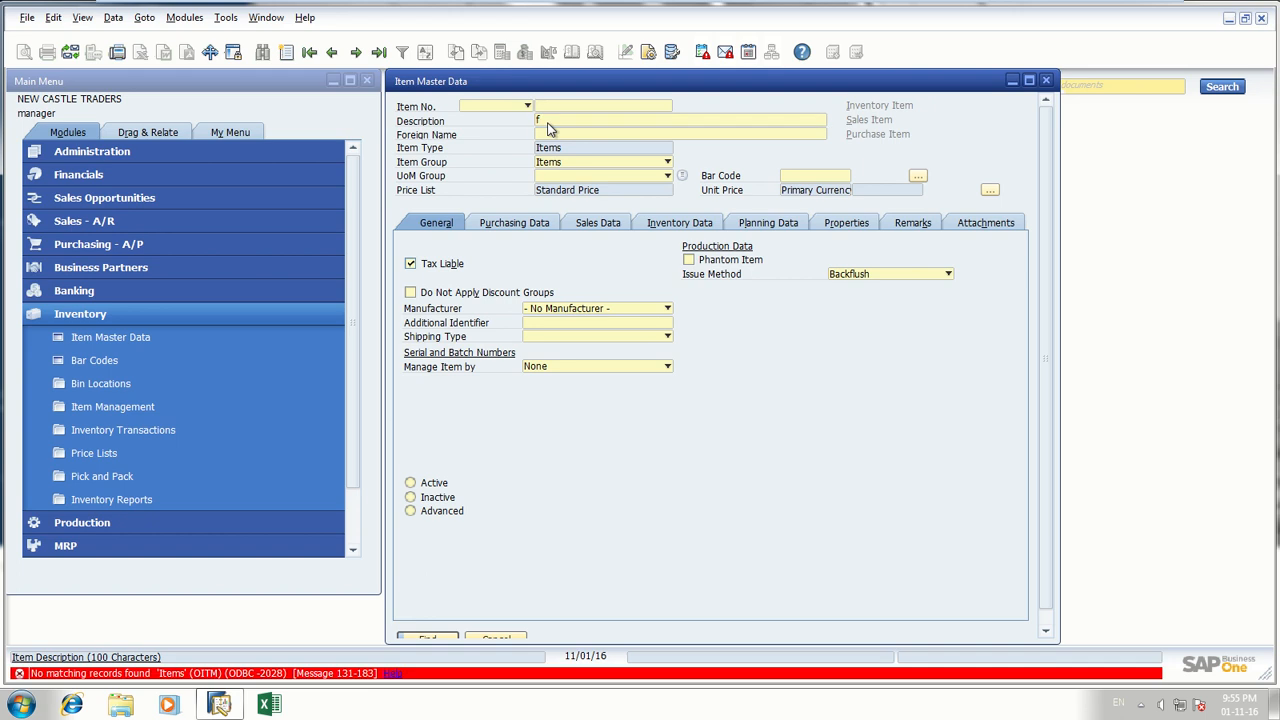
key(BackSpace)
text(a)
key(Return)
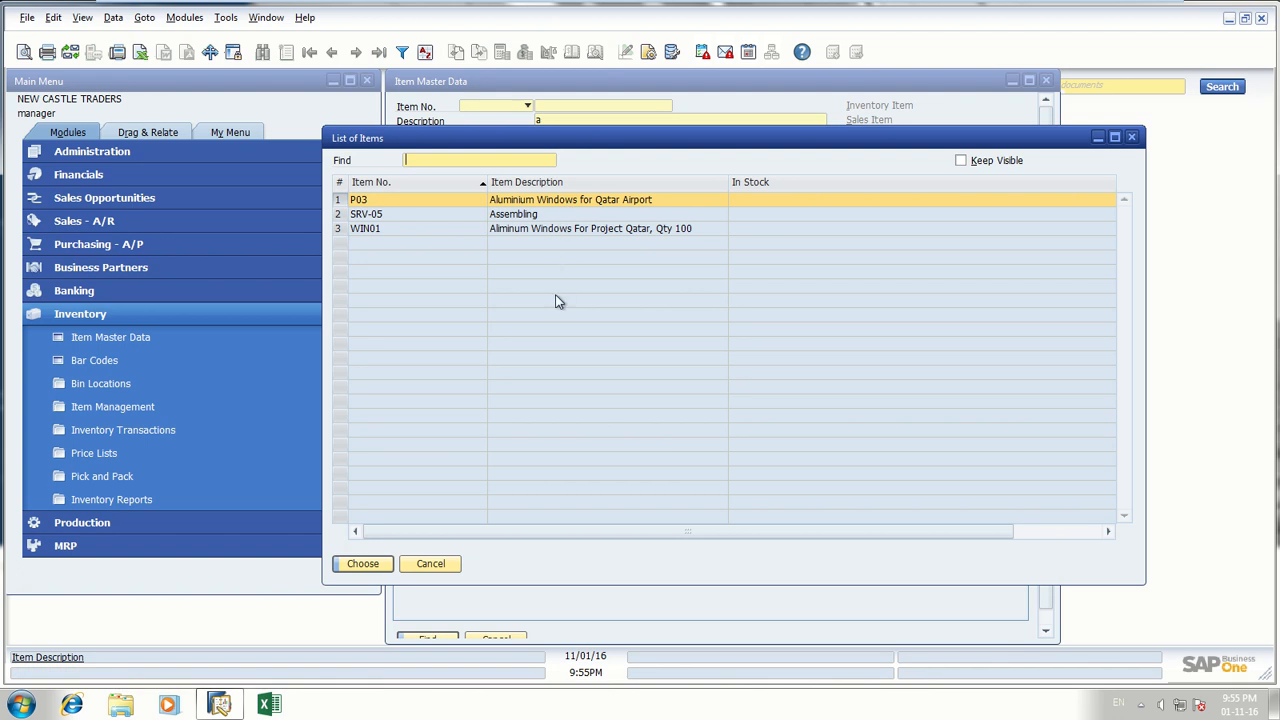
click(429, 564)
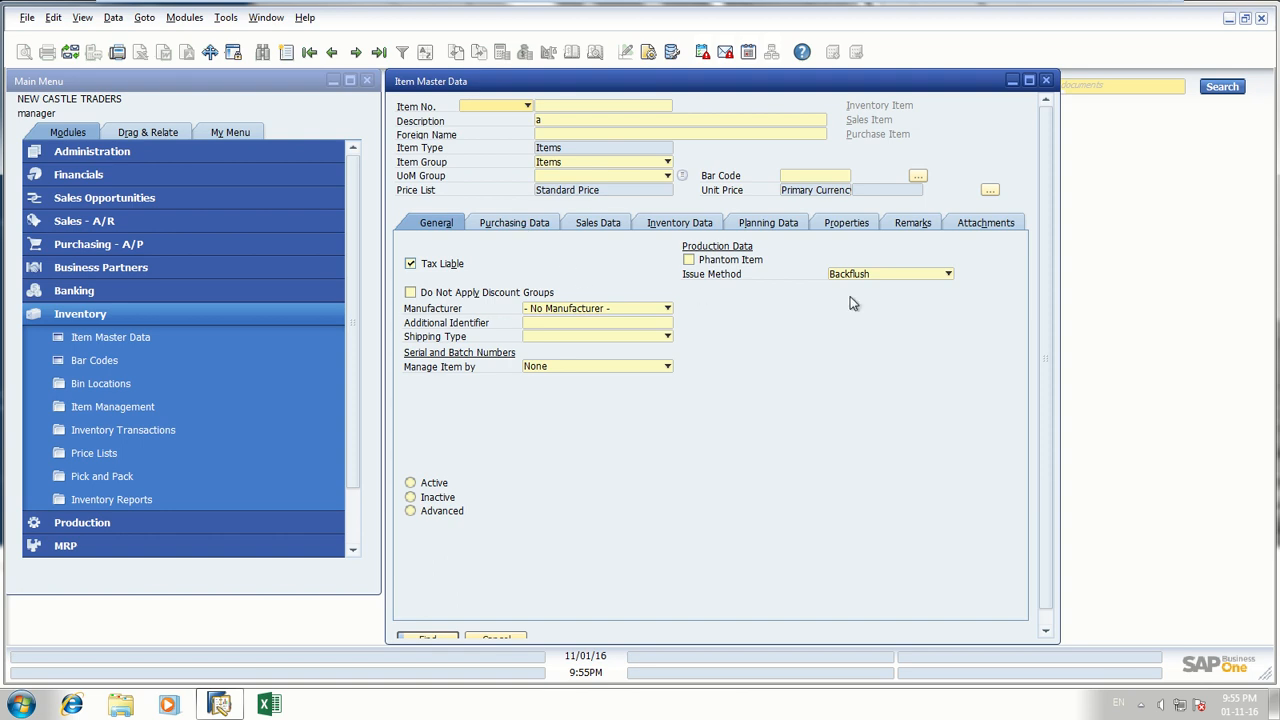
- Maximize the Item Master Data window and examine the available Item Group and UoM Group options
click(1029, 81)
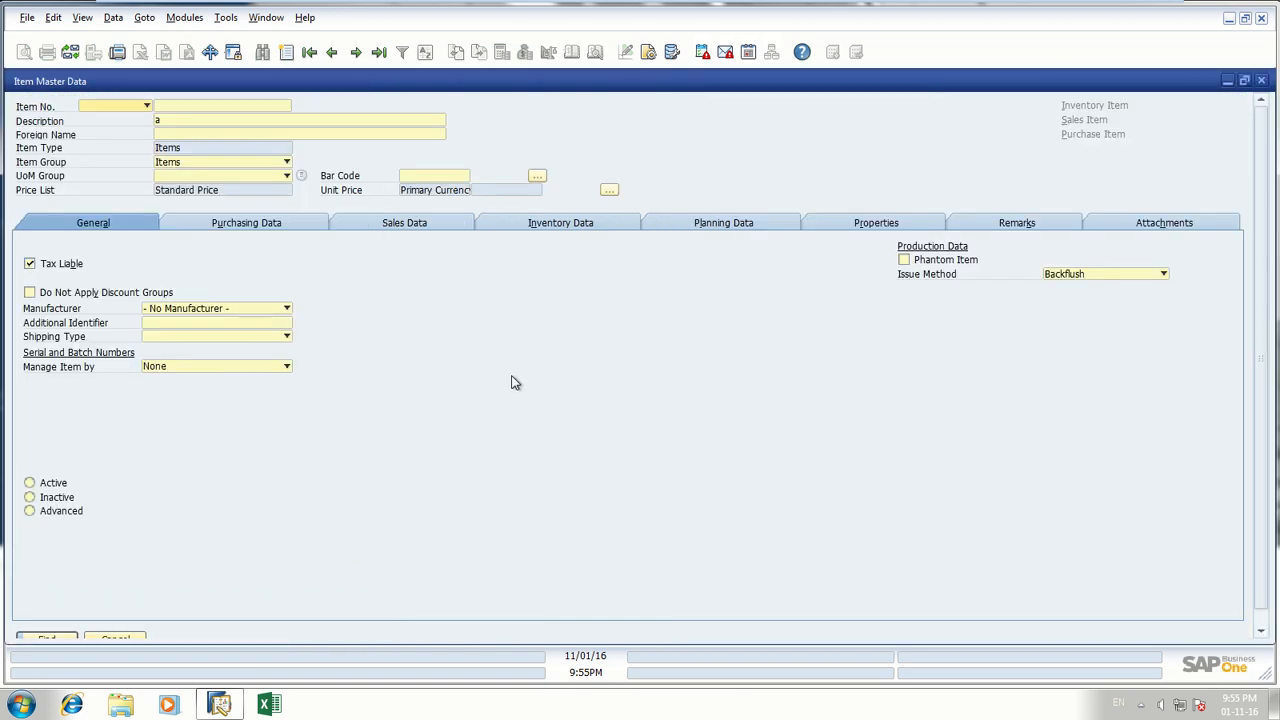
click(194, 164)
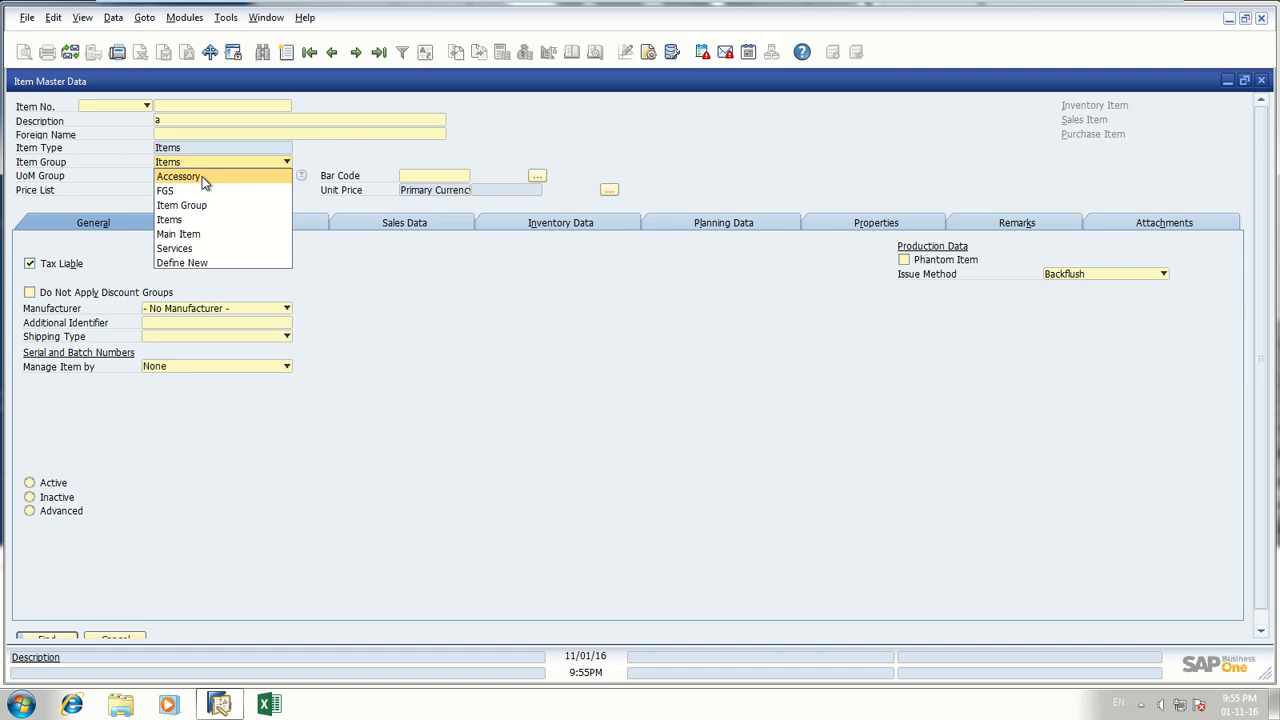
click(331, 167)
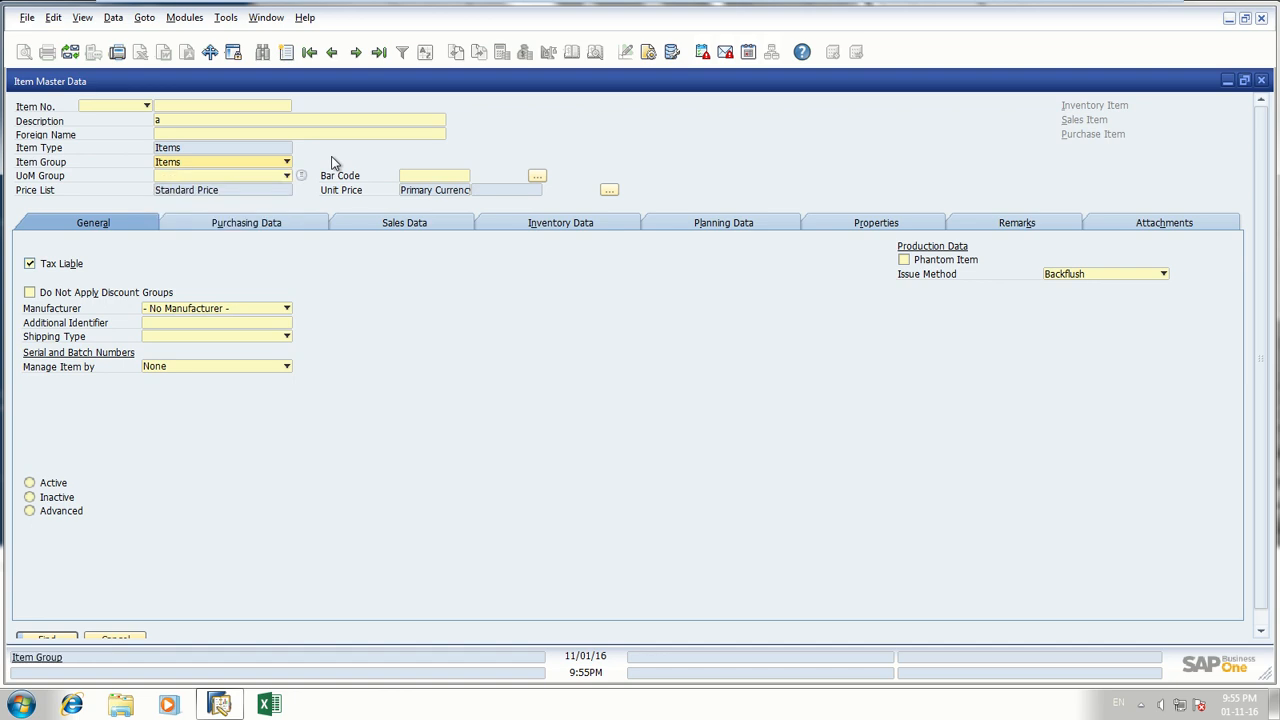
click(215, 180)
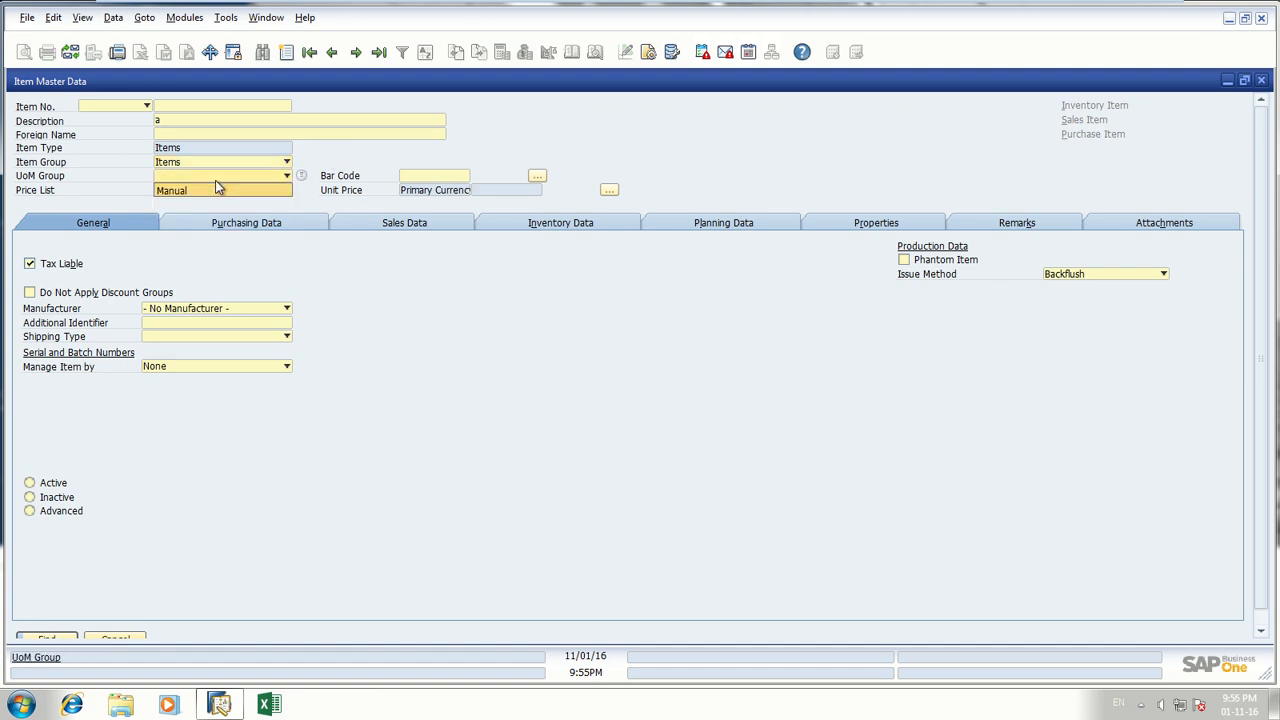
click(441, 181)
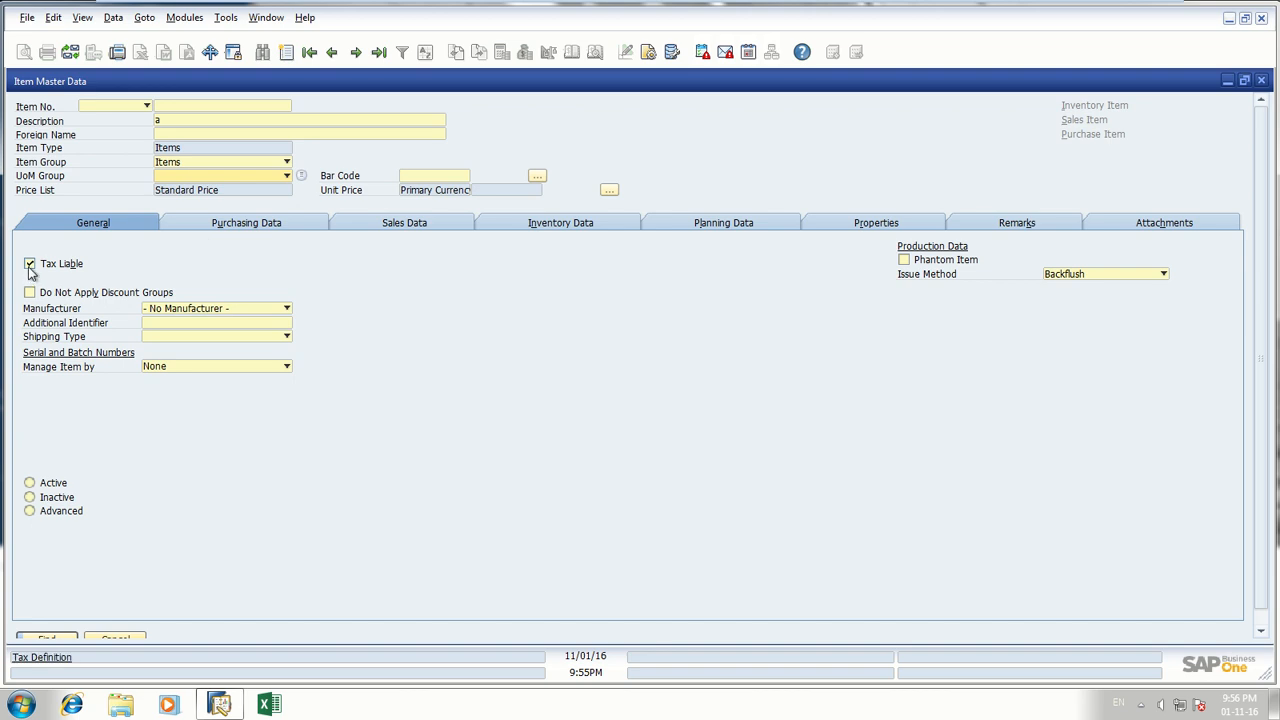
- Examine the item's Manufacturer and production Issue Method options, then close Item Master Data
click(196, 310)
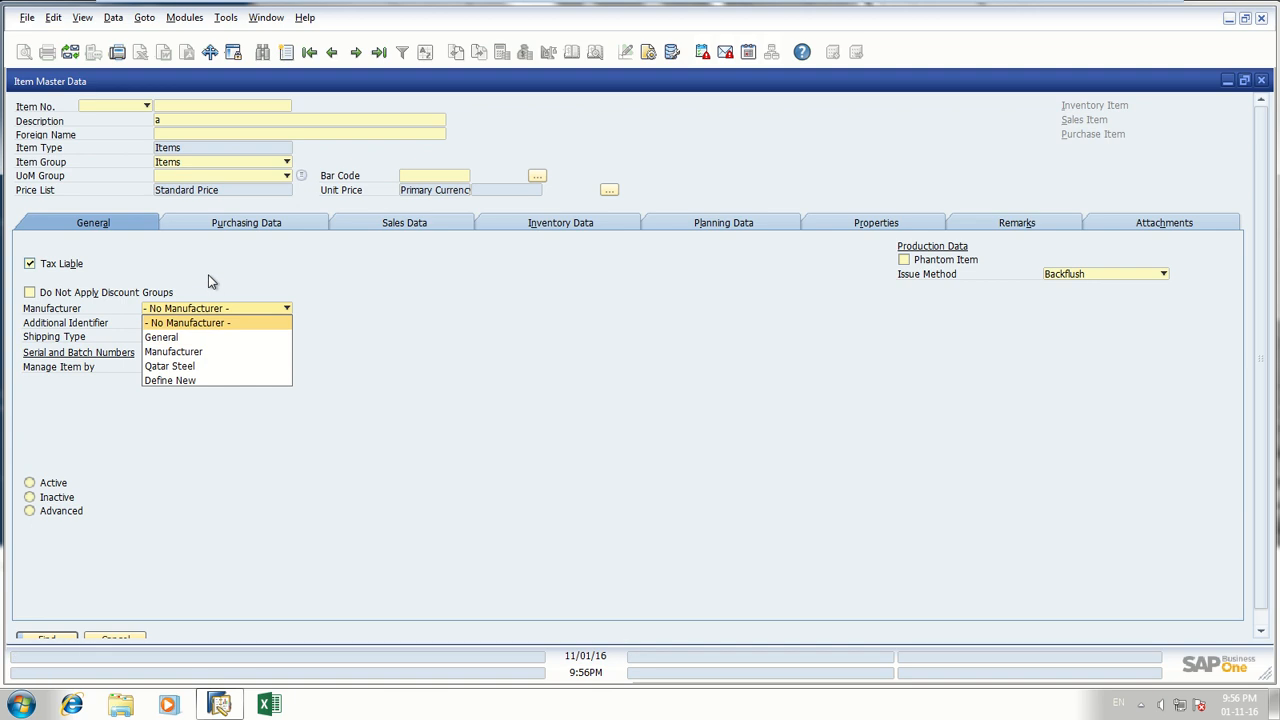
click(193, 321)
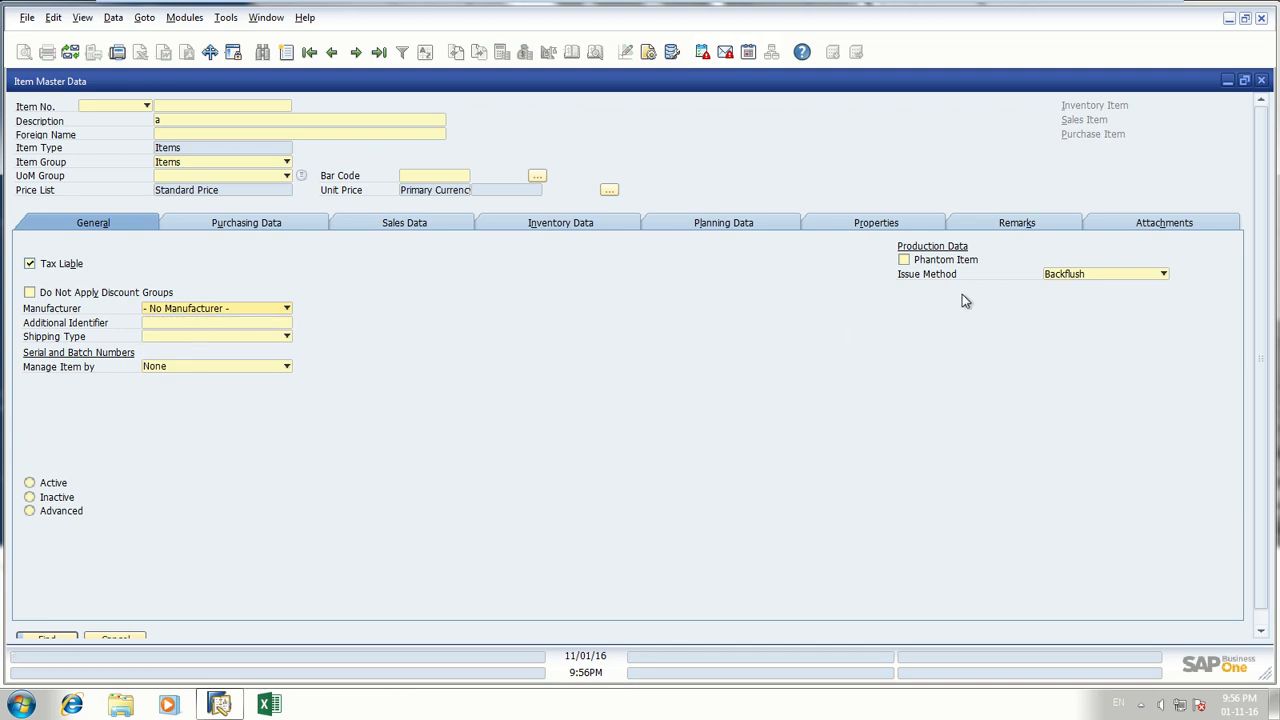
click(1082, 278)
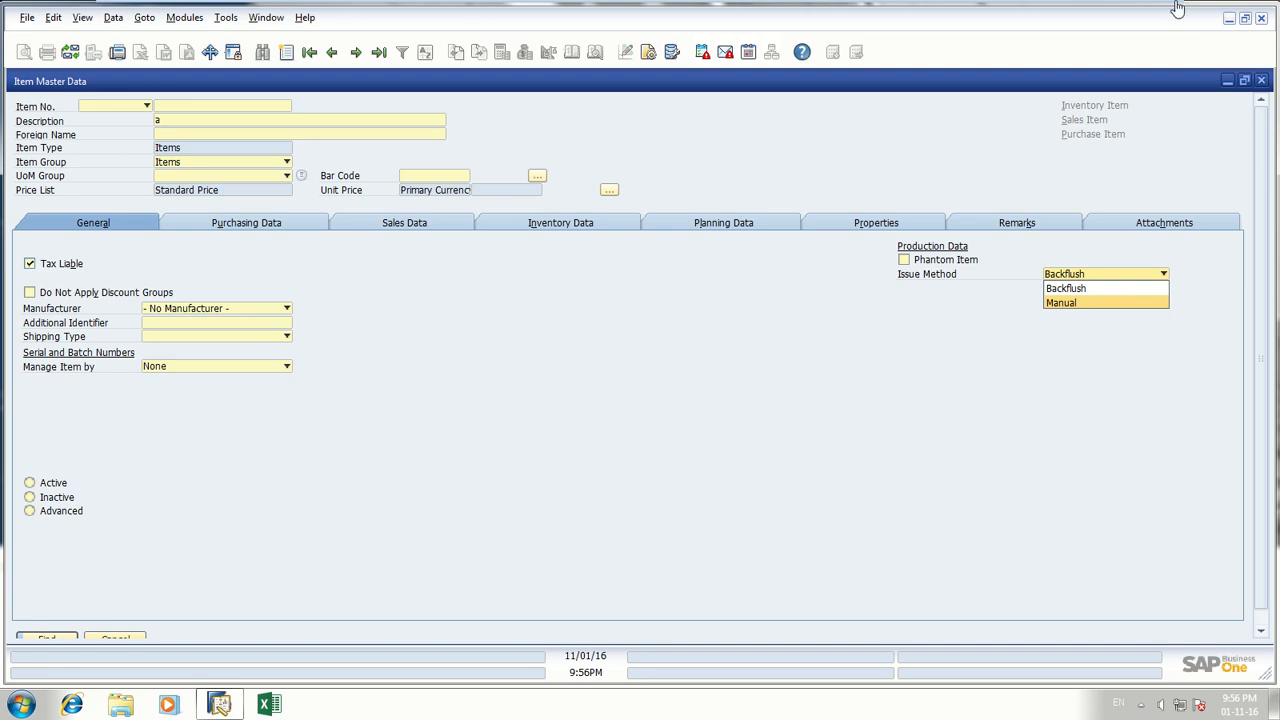
click(1262, 82)
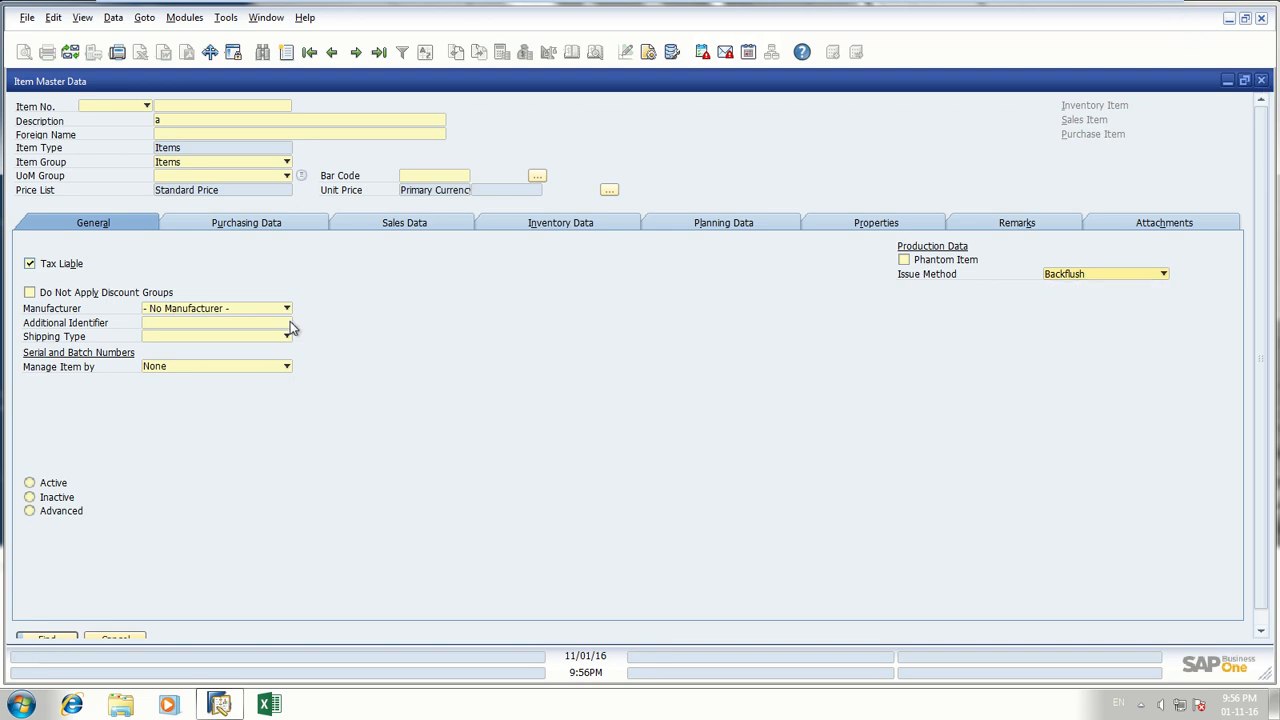
click(1260, 86)
- Open the Item Groups setup from the inventory setup under Administration
click(64, 313)
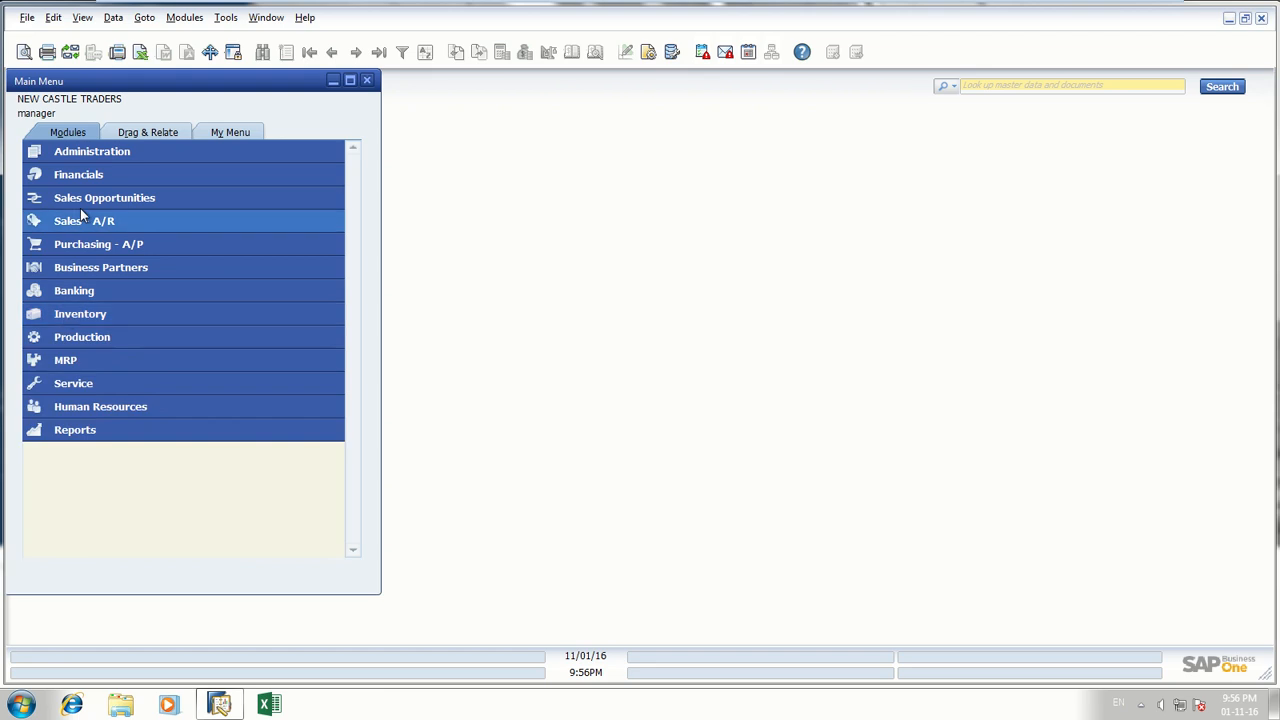
click(88, 158)
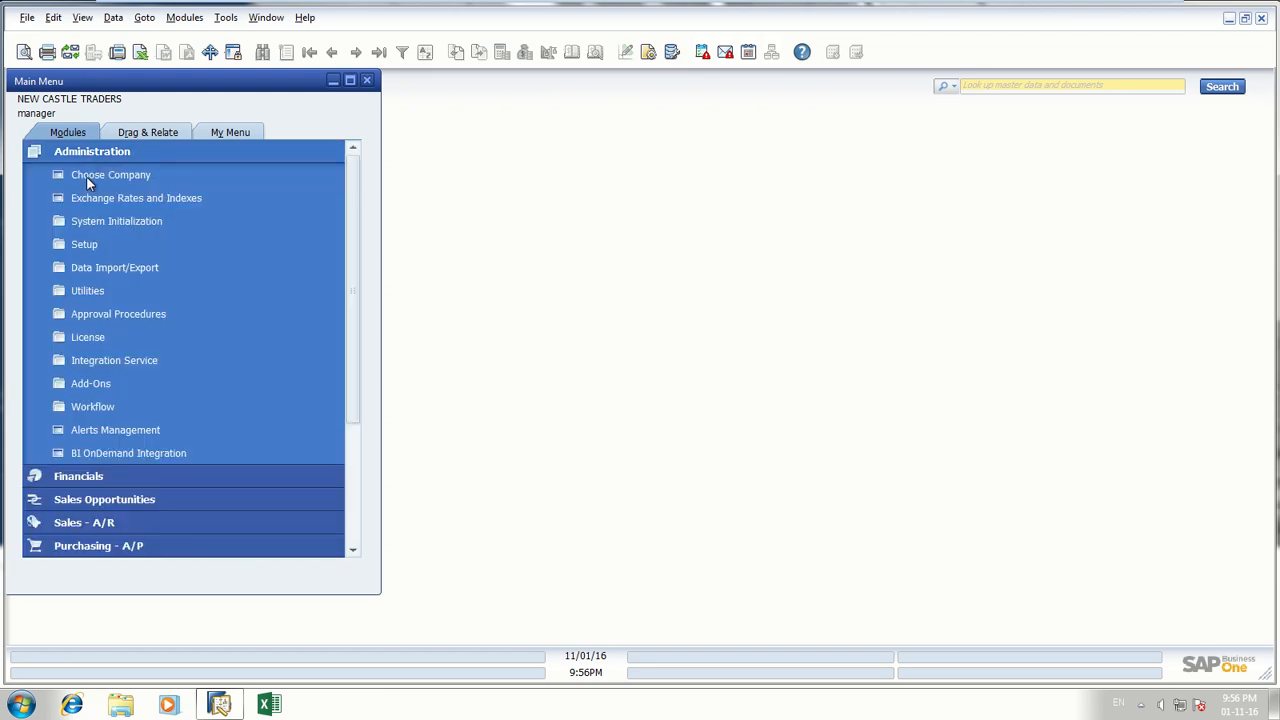
click(86, 245)
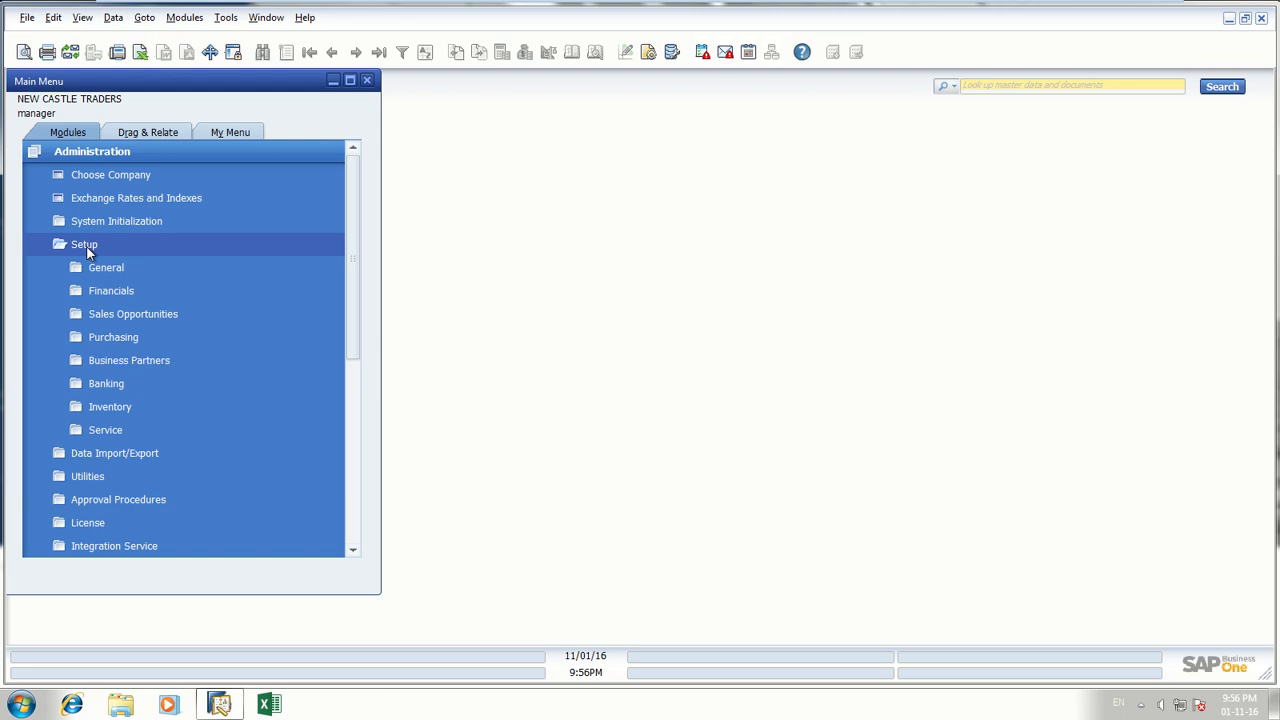
click(117, 407)
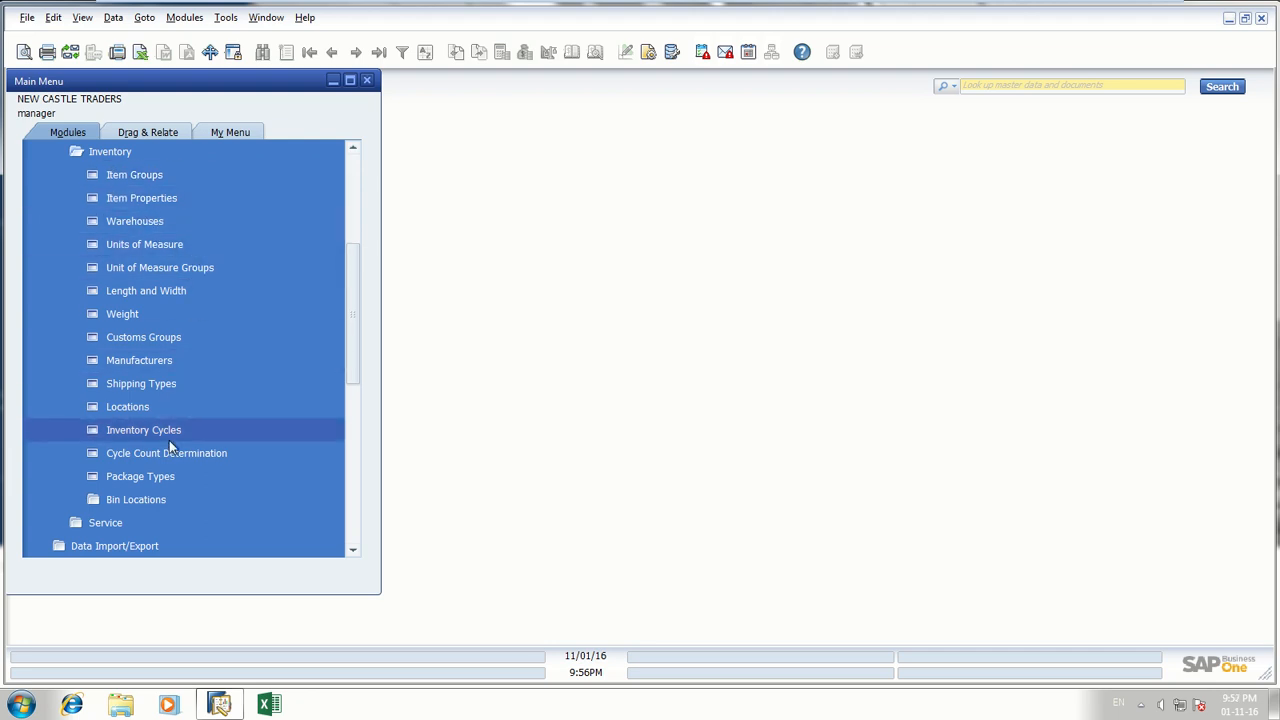
click(125, 174)
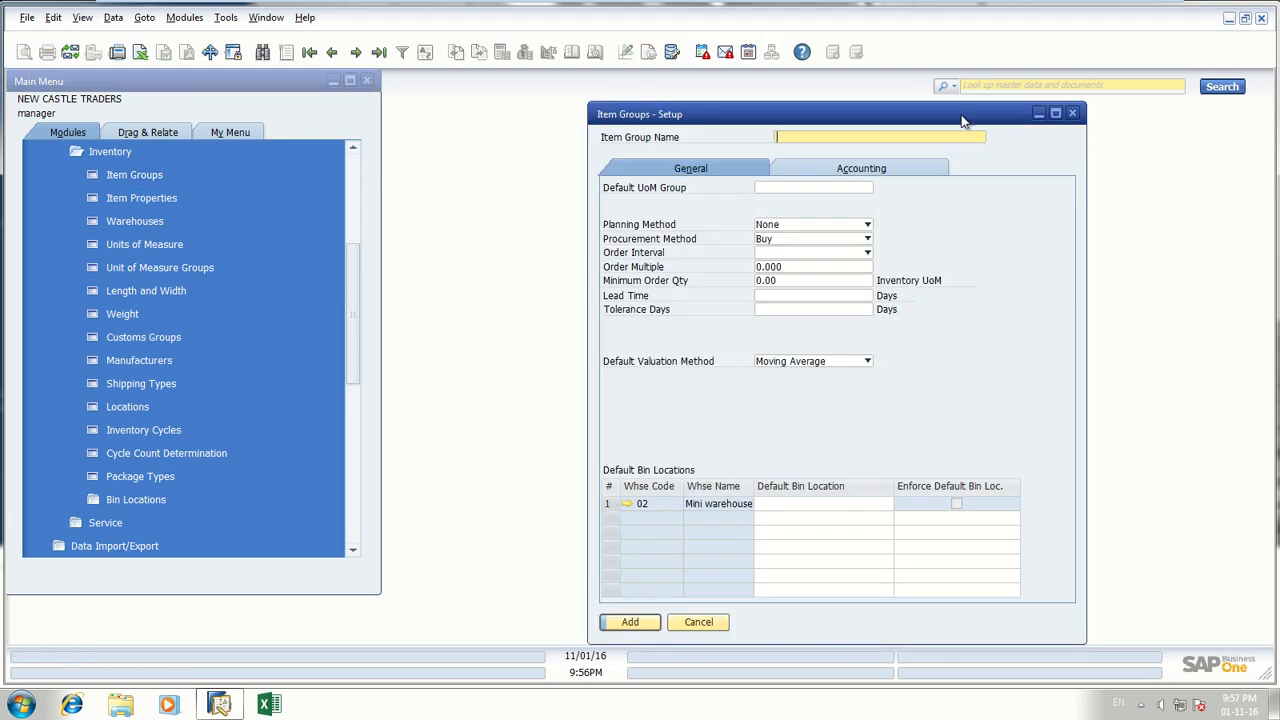
- List all item groups using the wildcard * and load the Items group
click(333, 53)
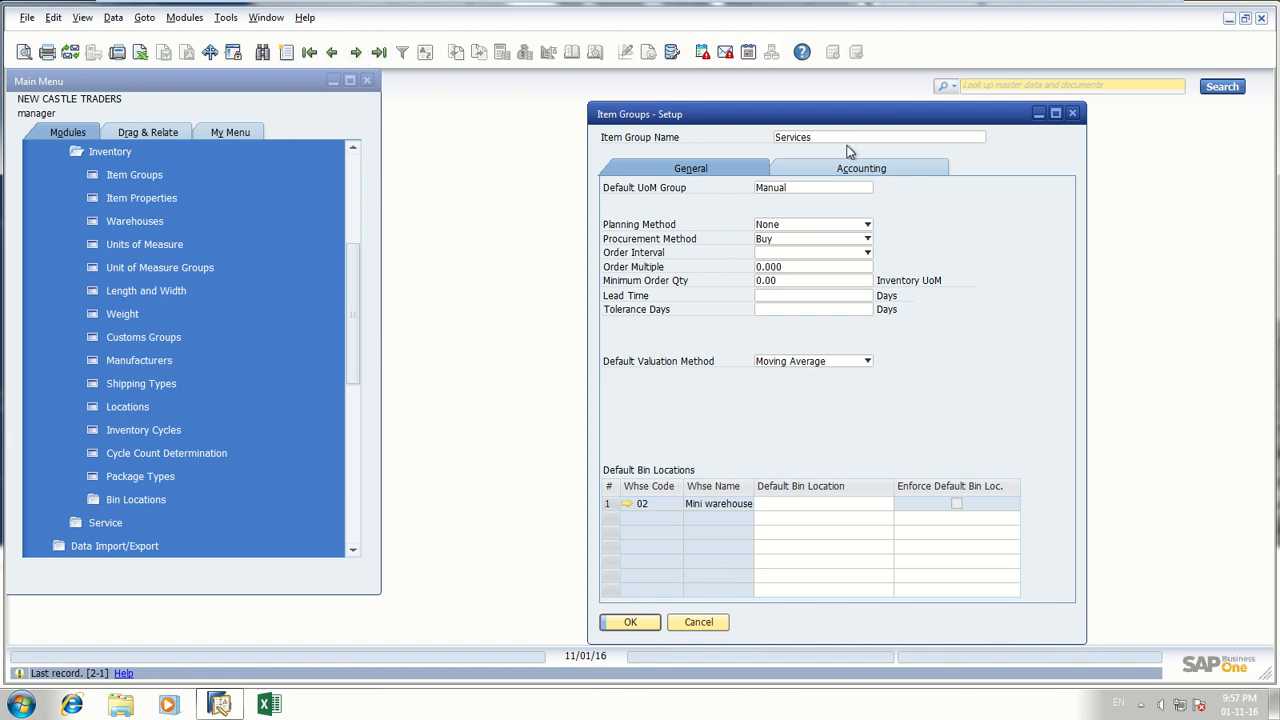
key(ctrl+f)
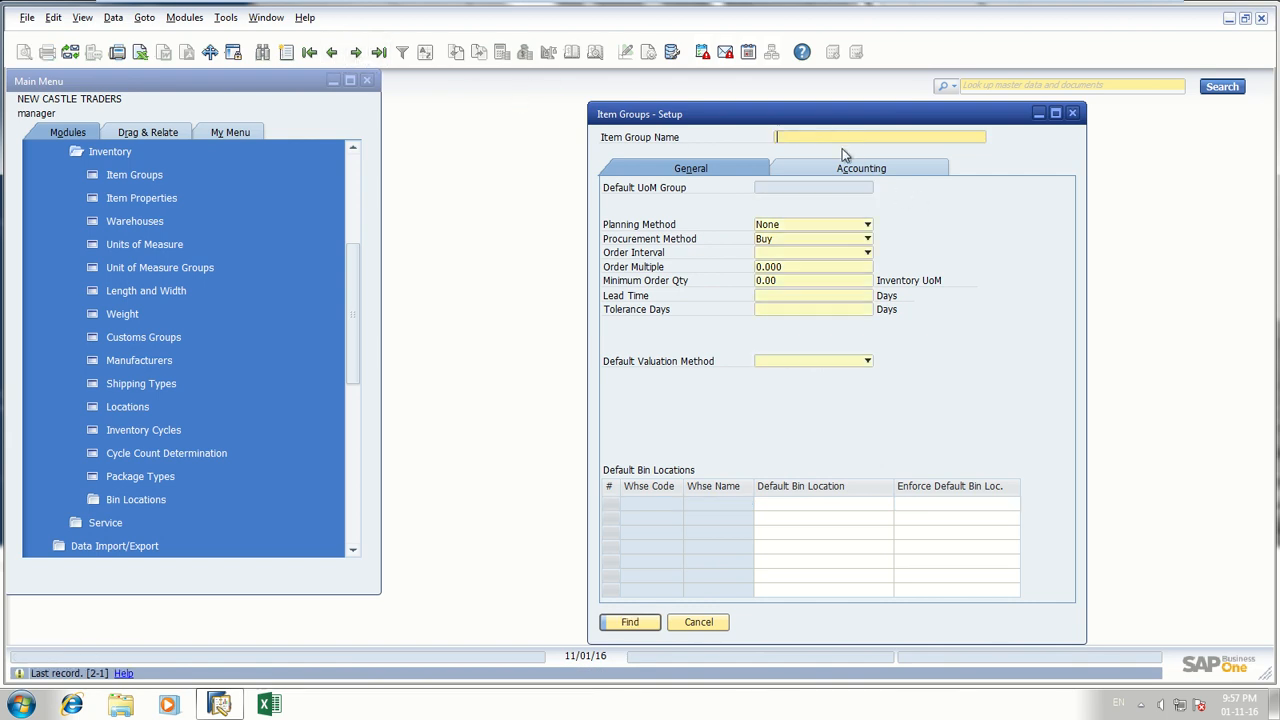
text(*)
key(Return)
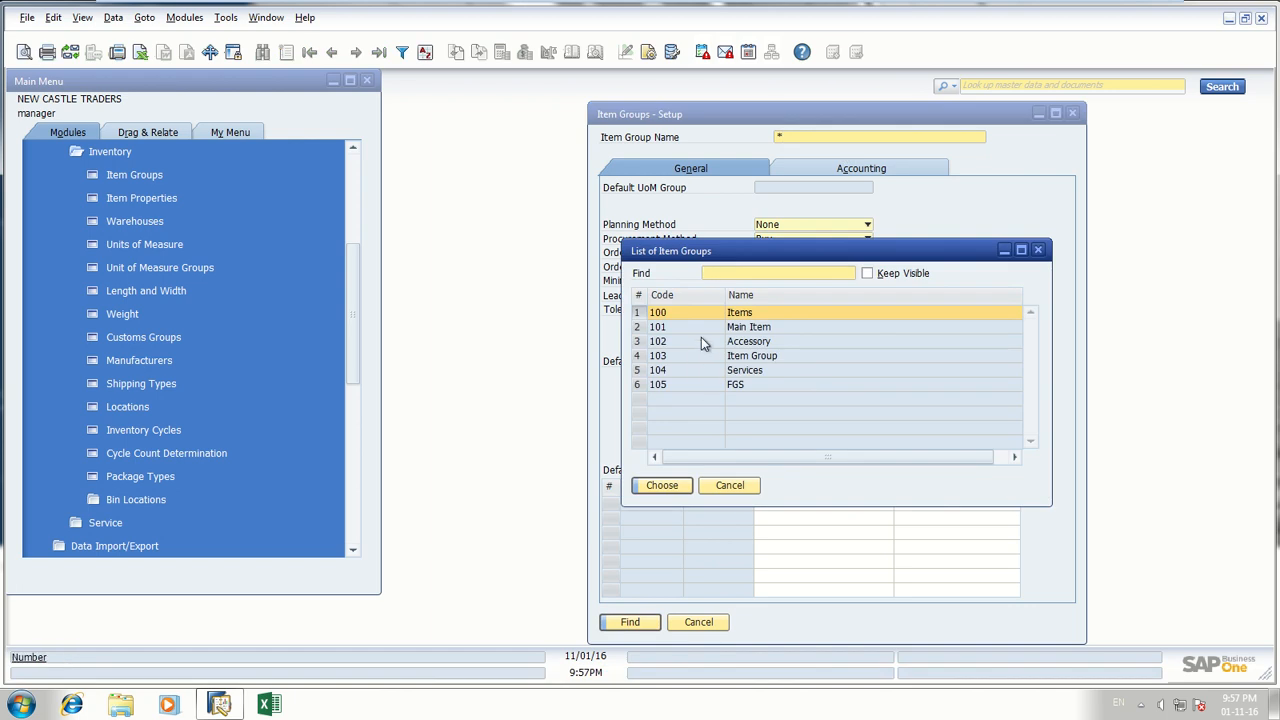
double_click(700, 311)
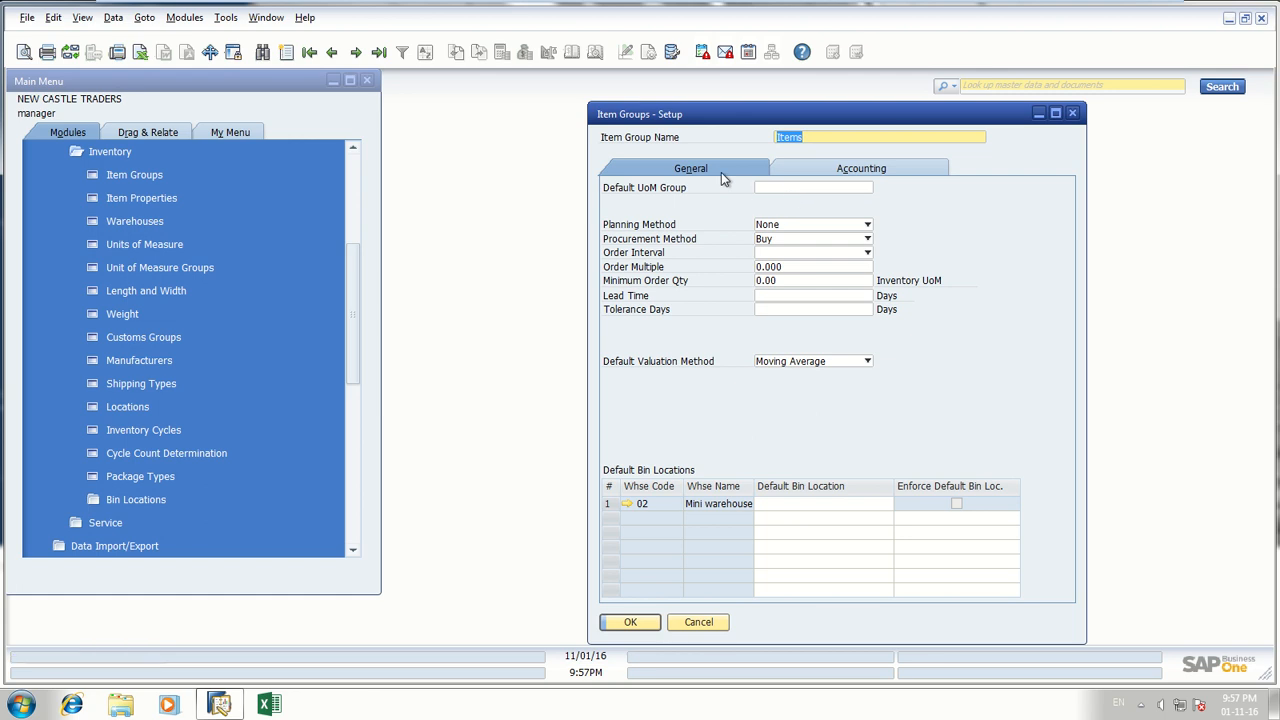
- Examine the available Default UoM Group and Planning Method choices for the Items group without changing them
click(785, 188)
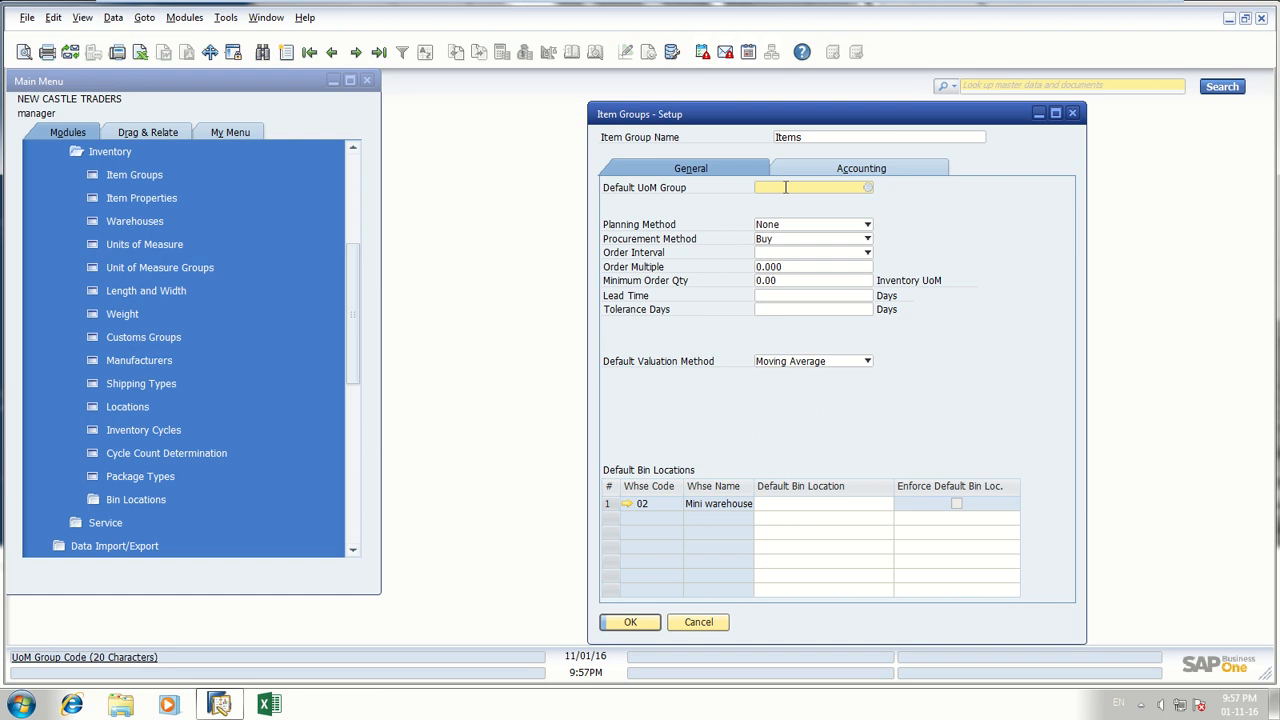
key(Tab)
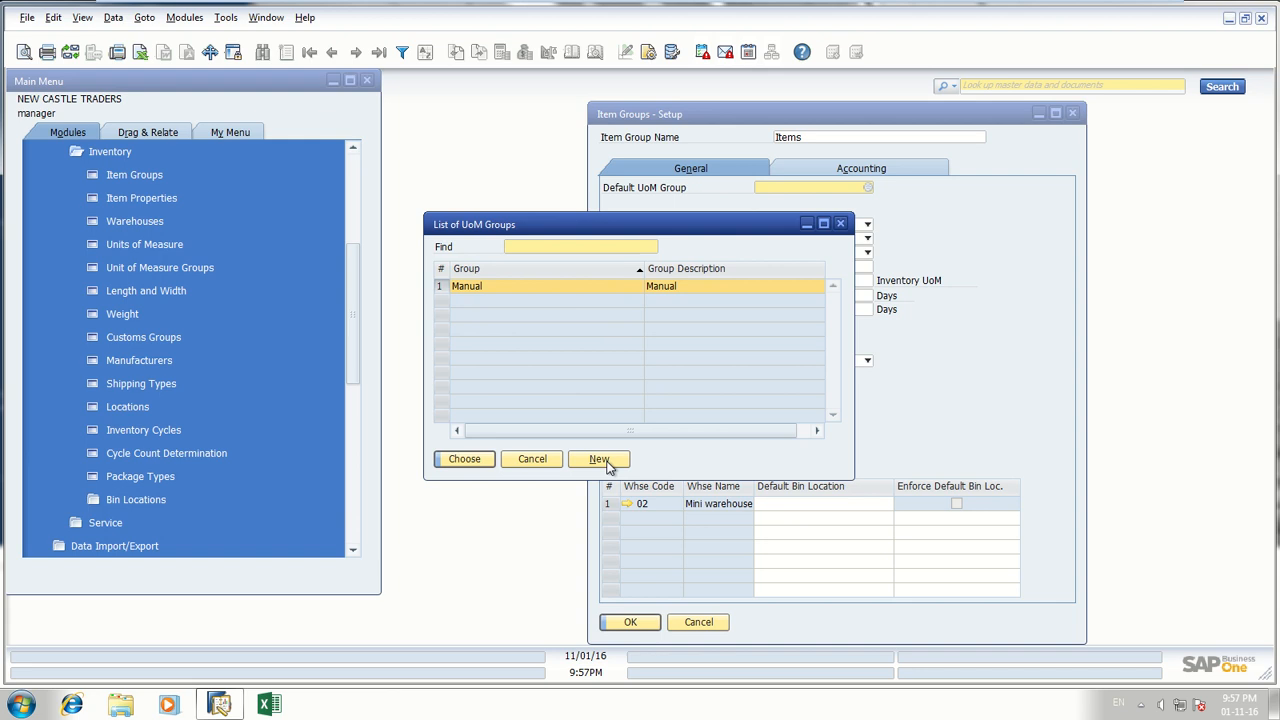
click(541, 462)
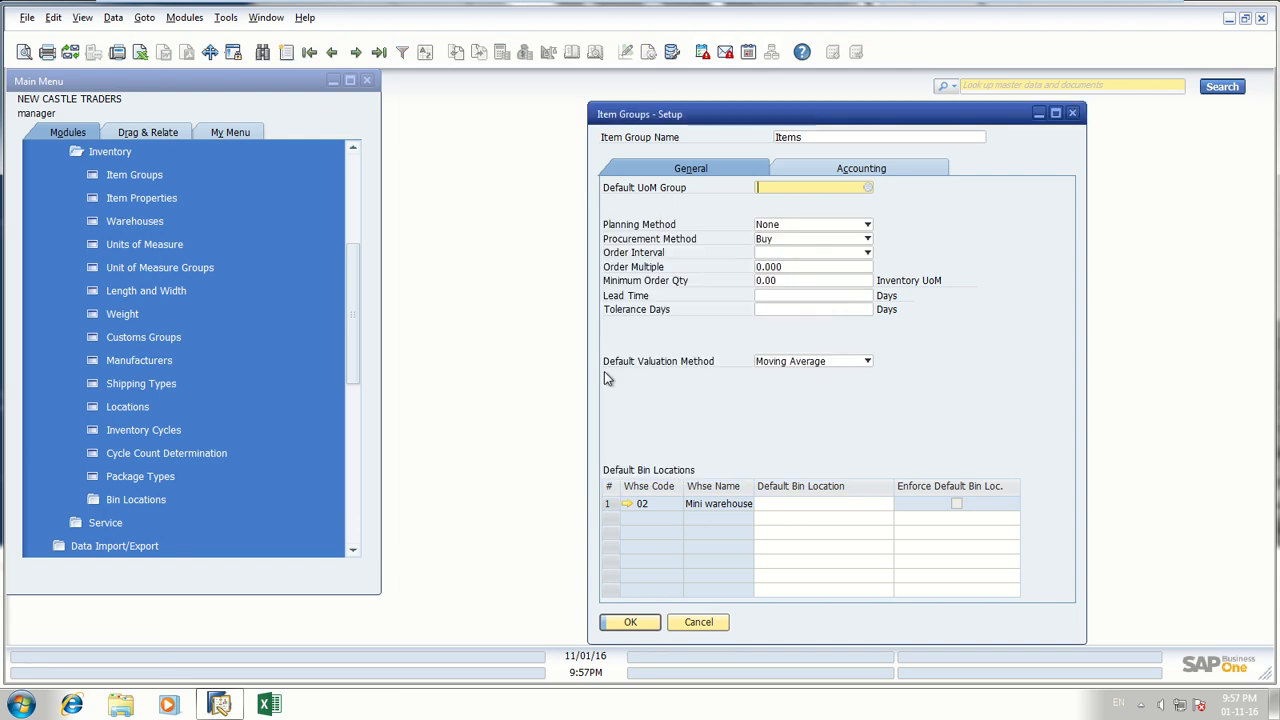
click(806, 226)
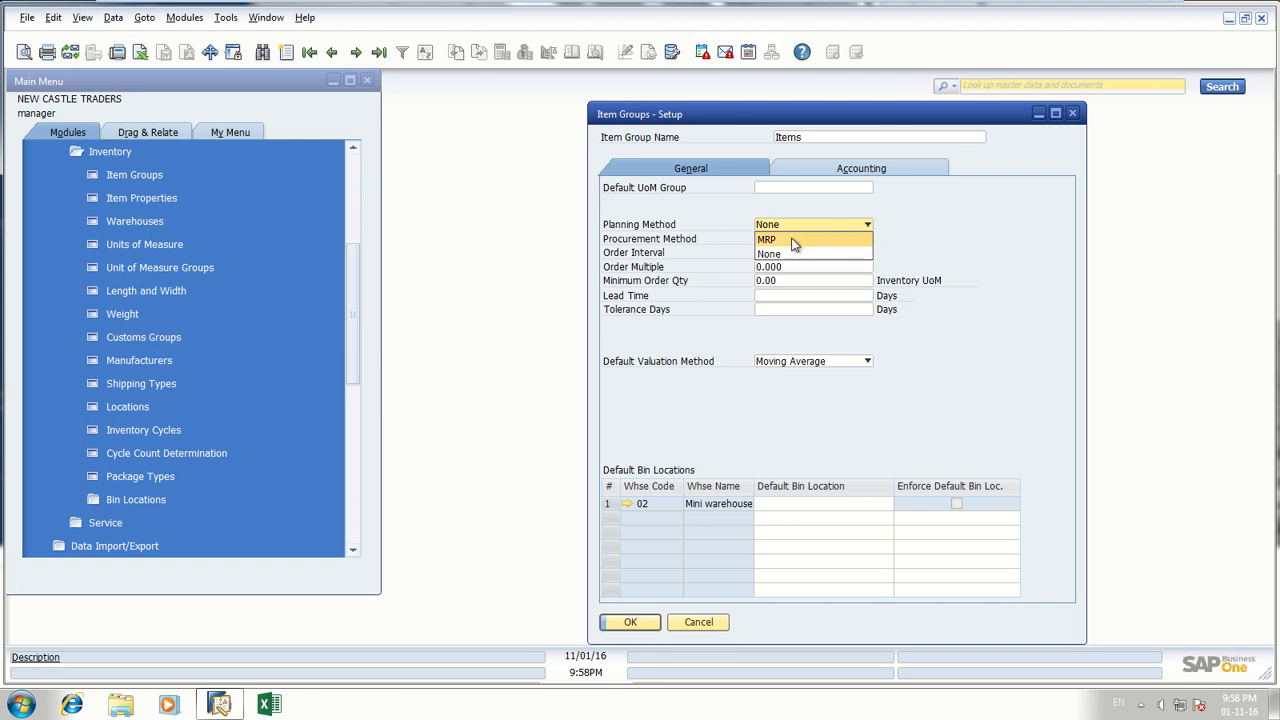
click(935, 237)
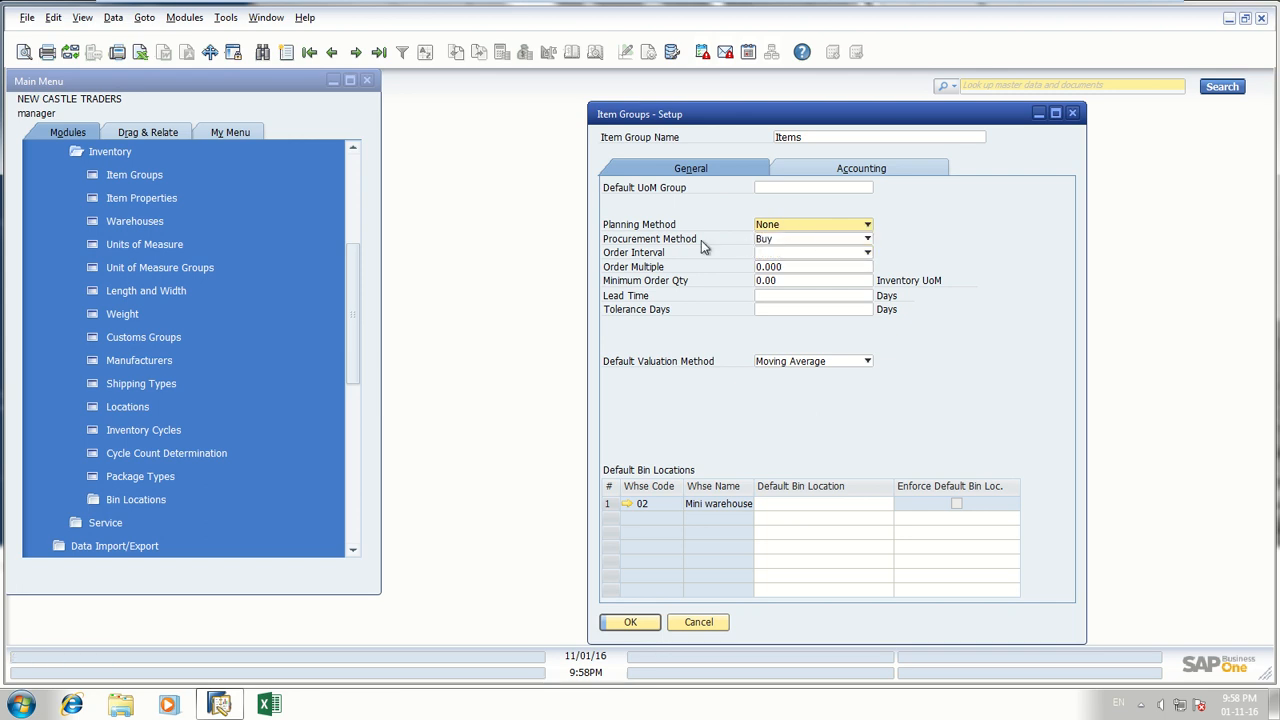
- Try Make as the Items group's Procurement Method, then set it back to Buy
click(801, 244)
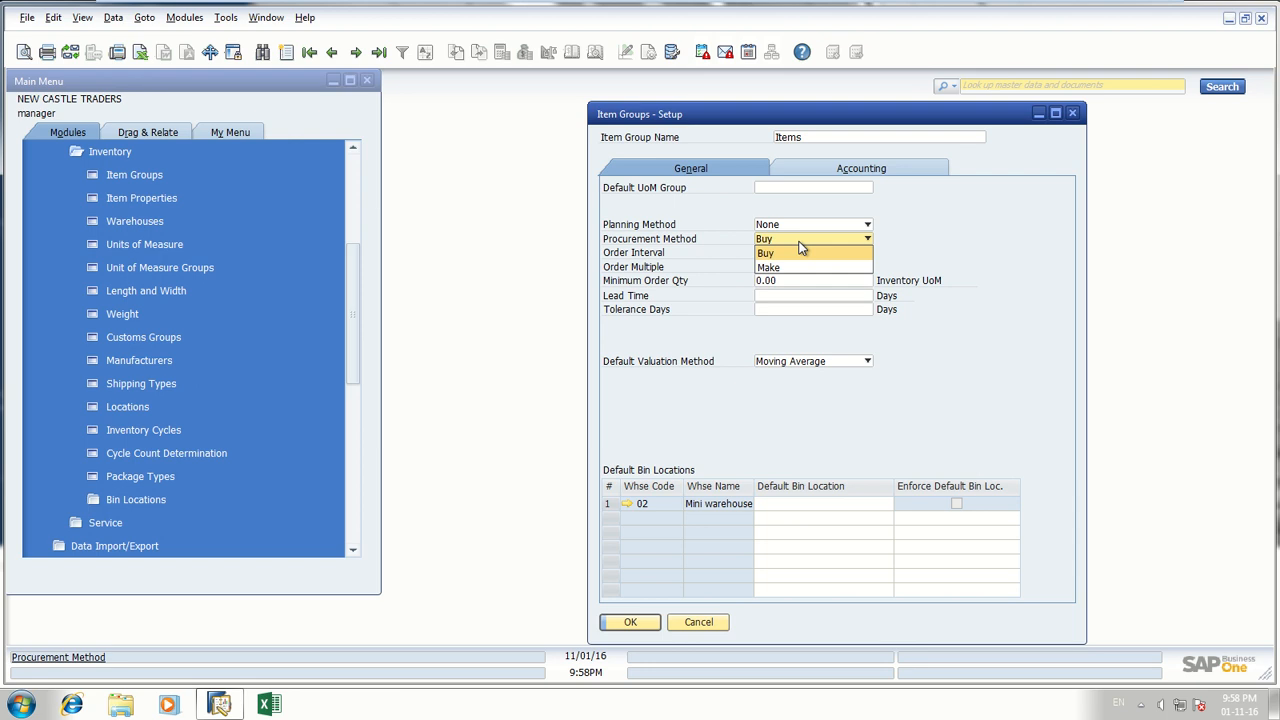
click(792, 266)
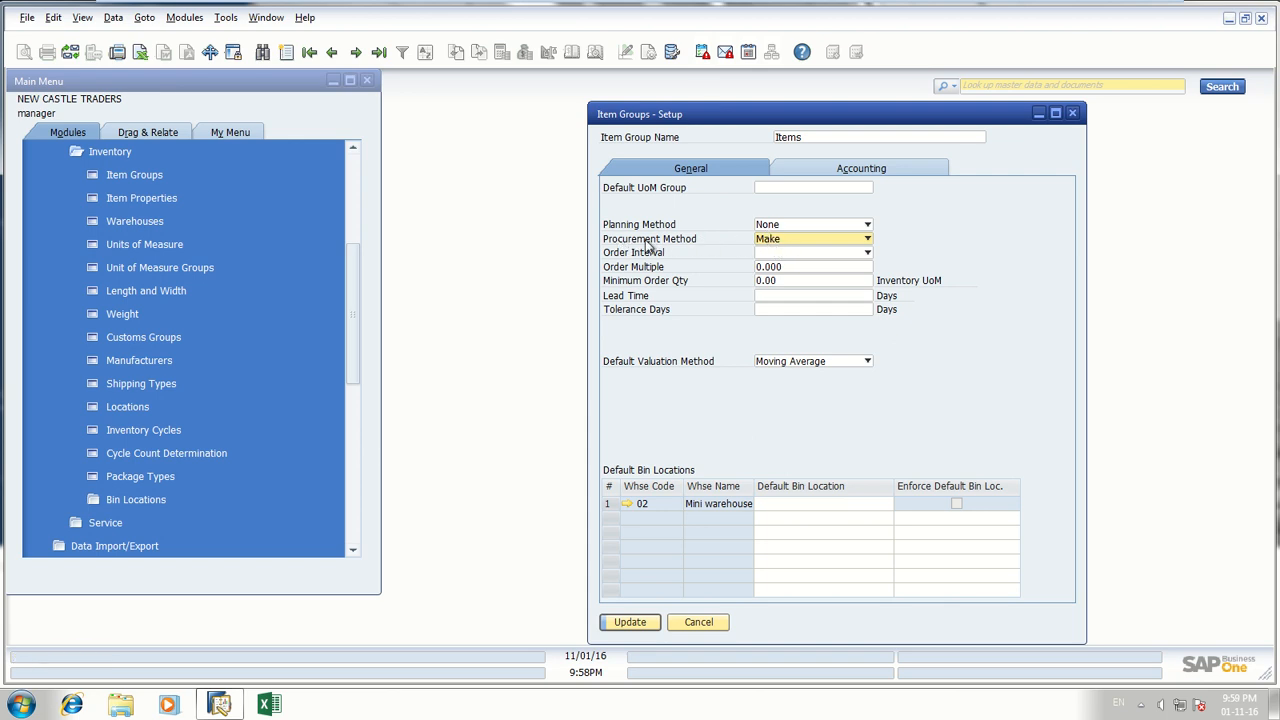
click(793, 240)
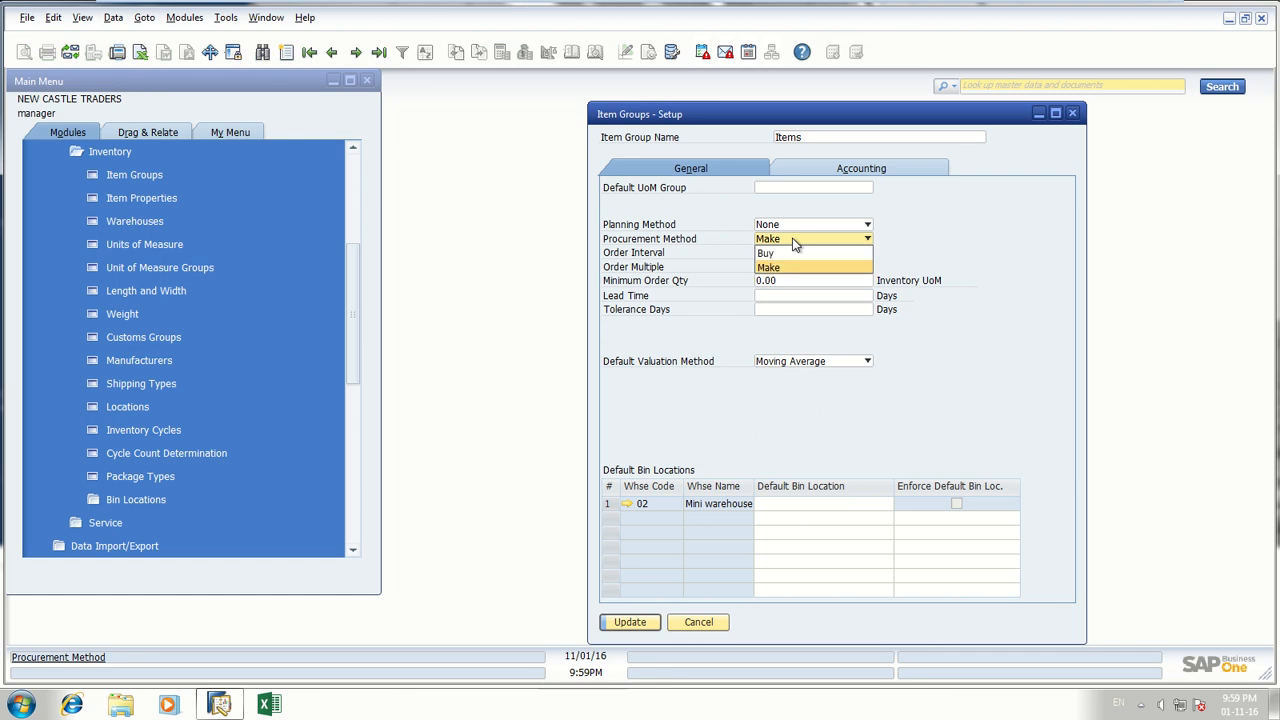
click(785, 254)
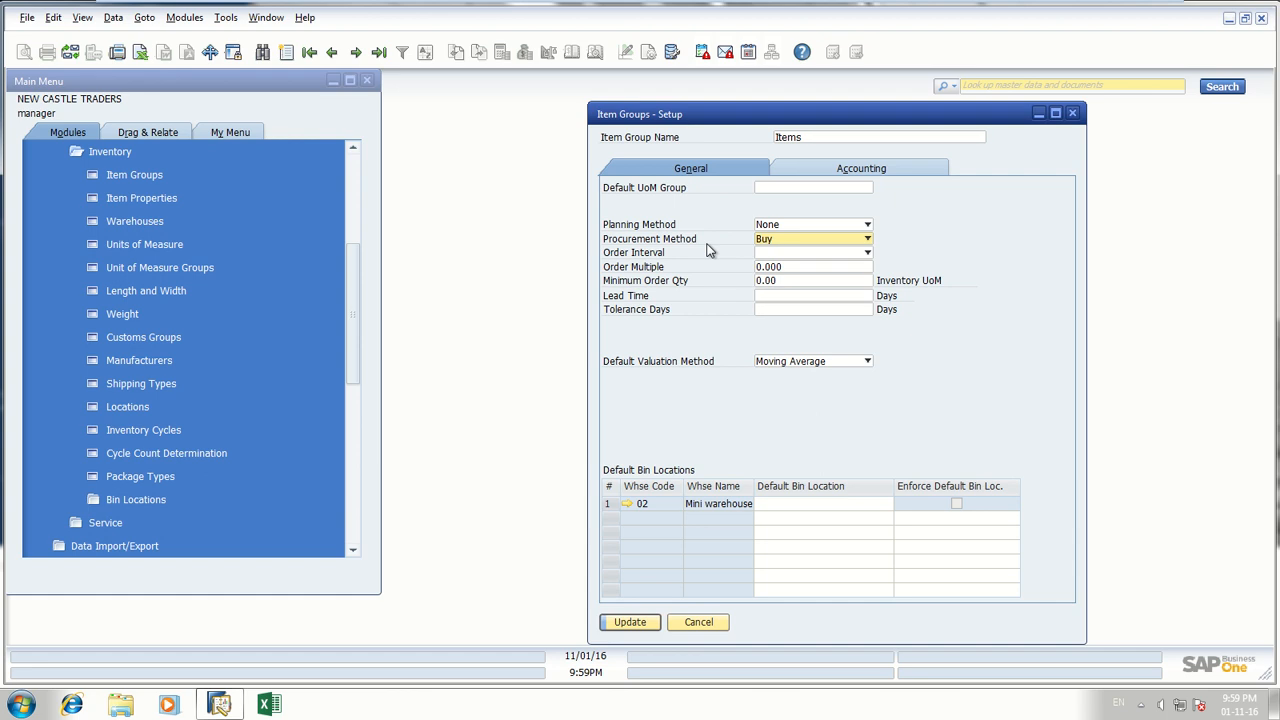
- Examine the recurrence choices for defining a new Order Interval, then cancel the definition
click(783, 254)
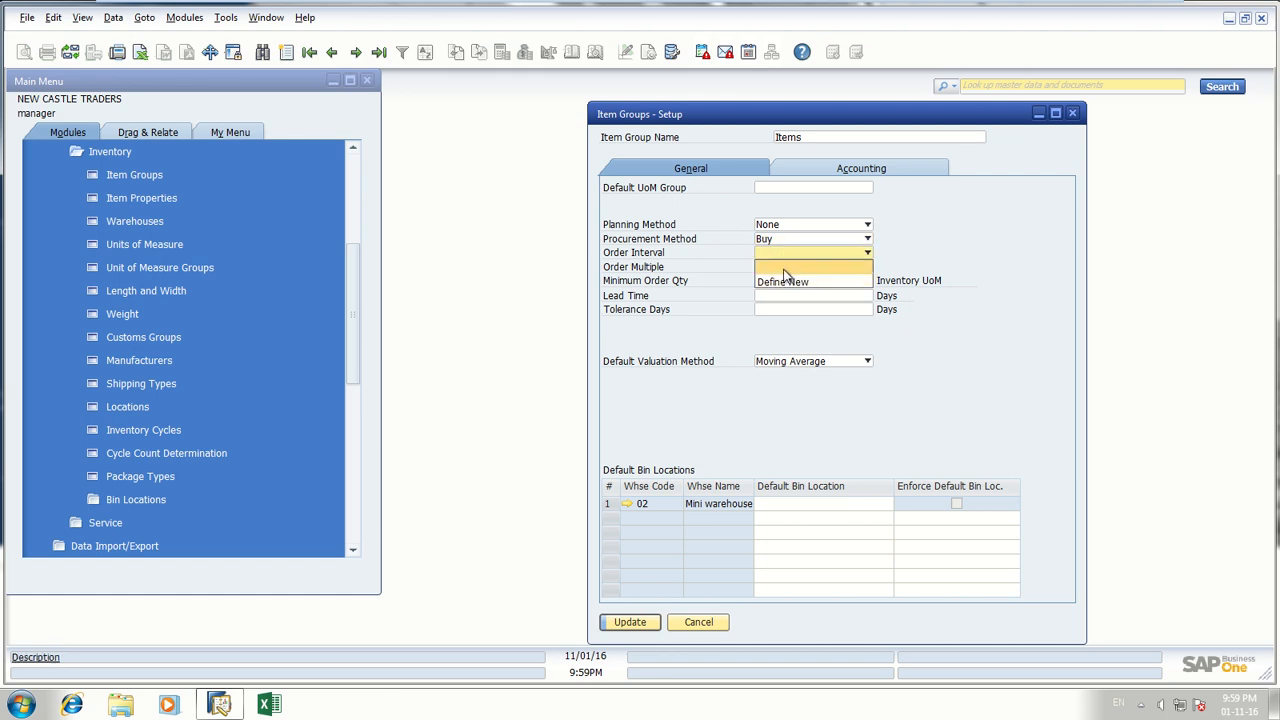
click(785, 282)
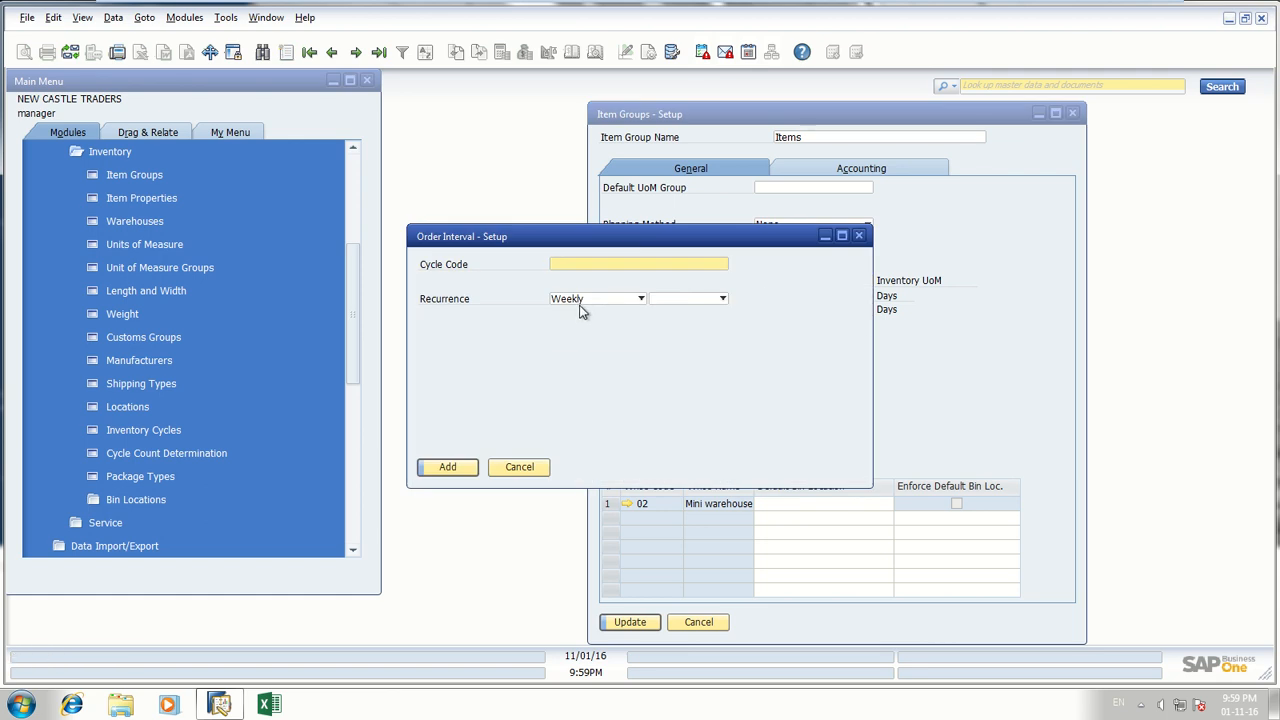
click(583, 305)
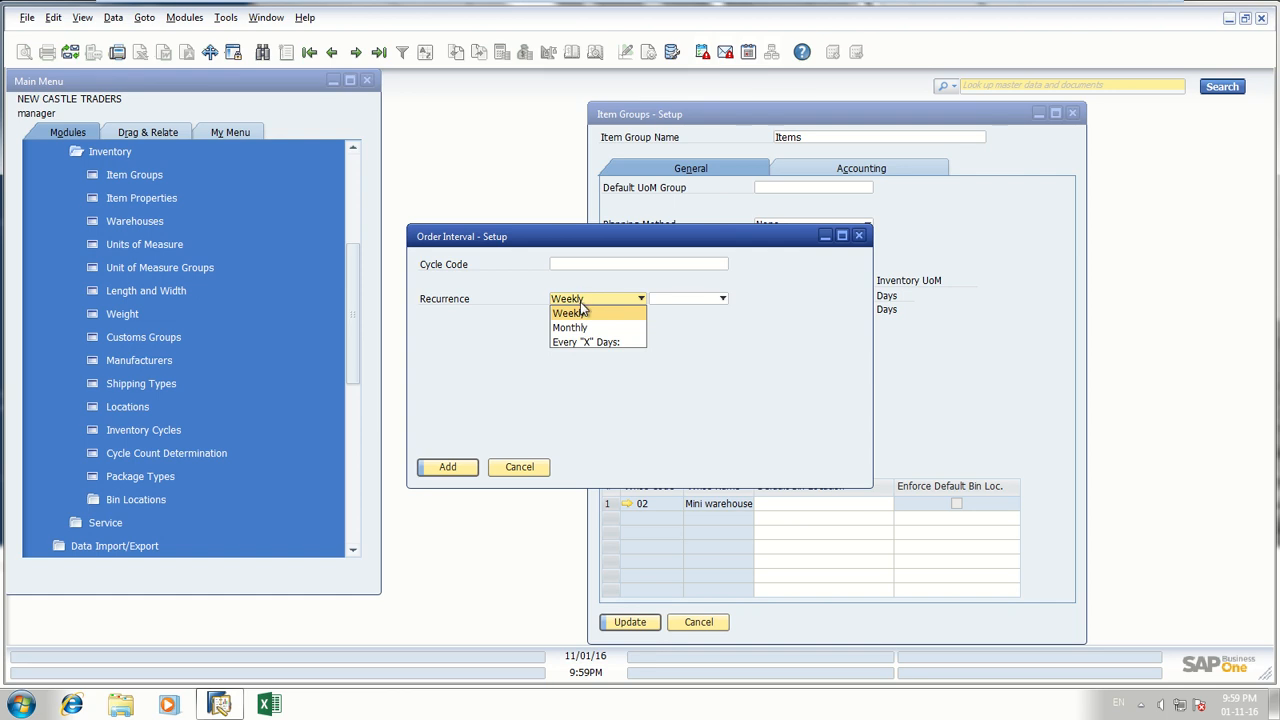
click(528, 467)
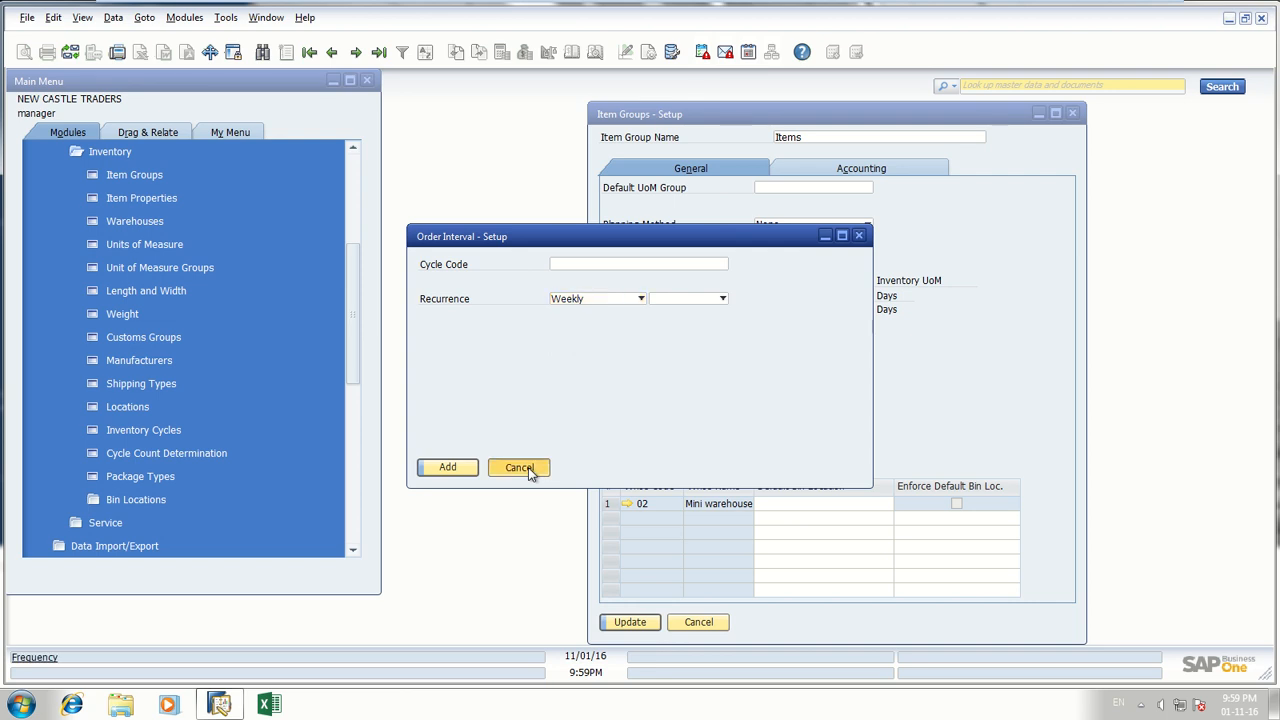
click(528, 467)
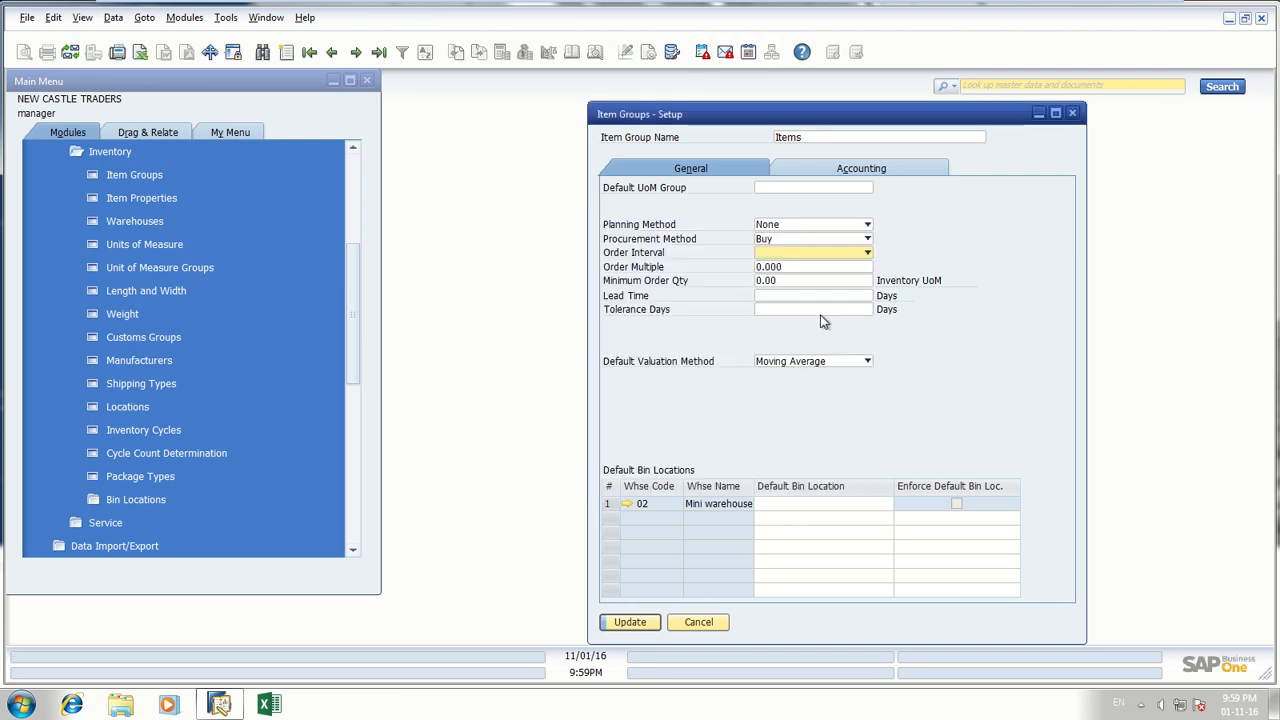
- Review the group's order quantity, Lead Time and Tolerance Days fields and the Default Valuation Method choices, keeping Moving Average
click(789, 268)
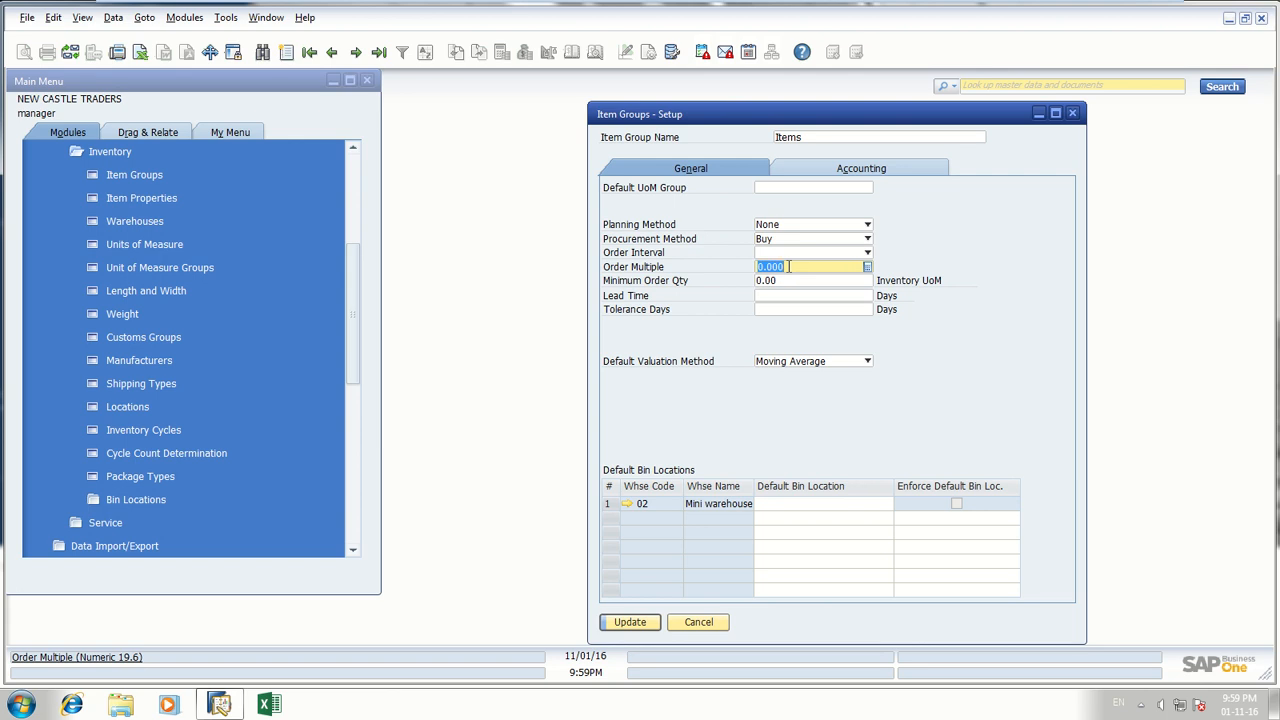
key(Tab)
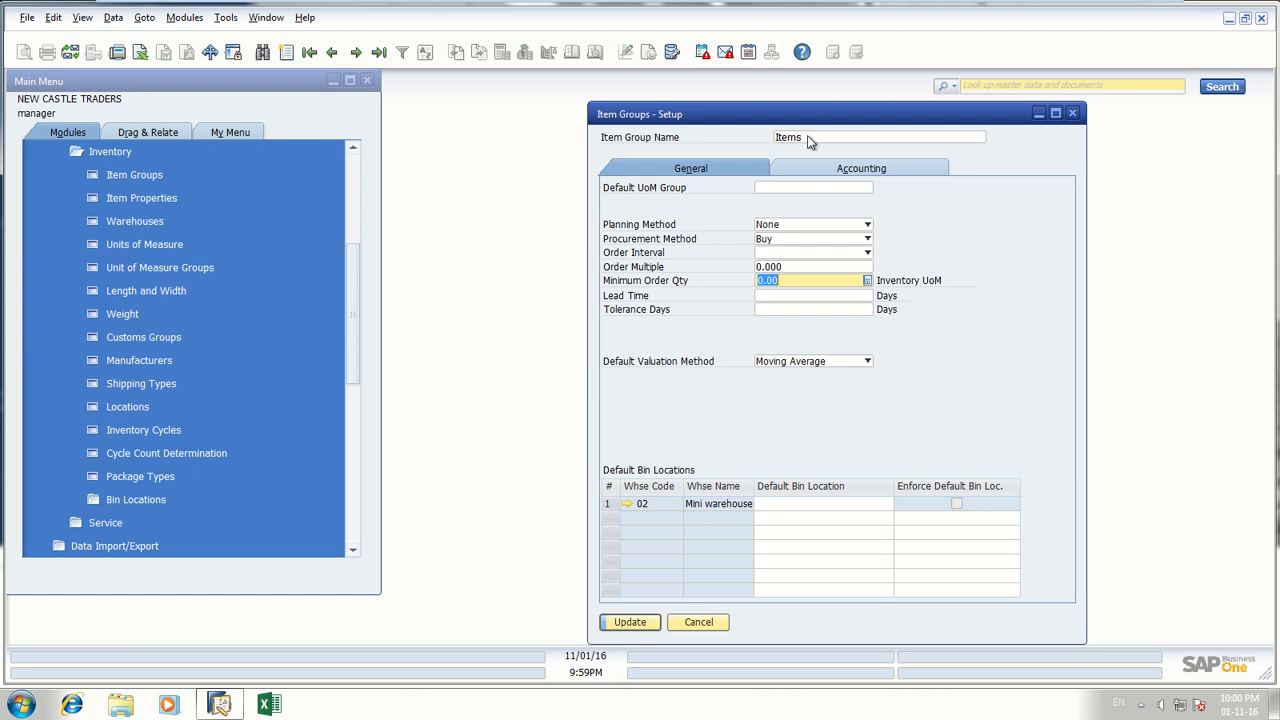
click(782, 297)
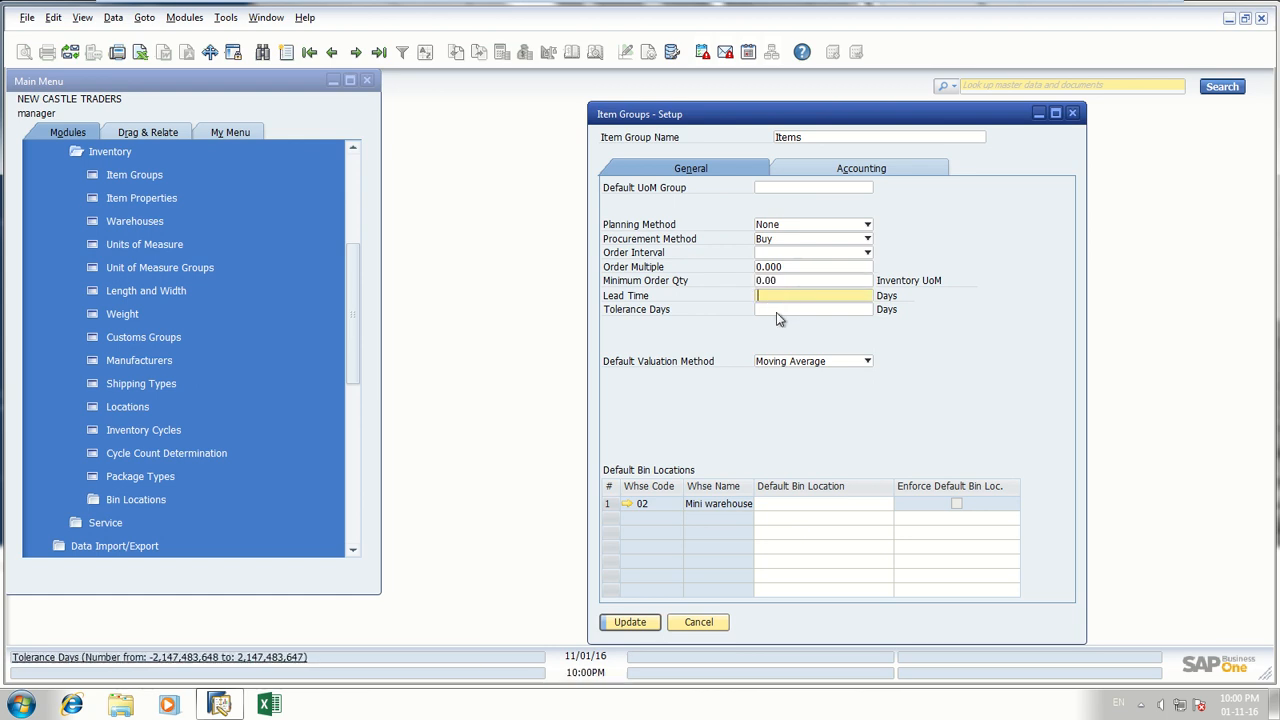
click(777, 313)
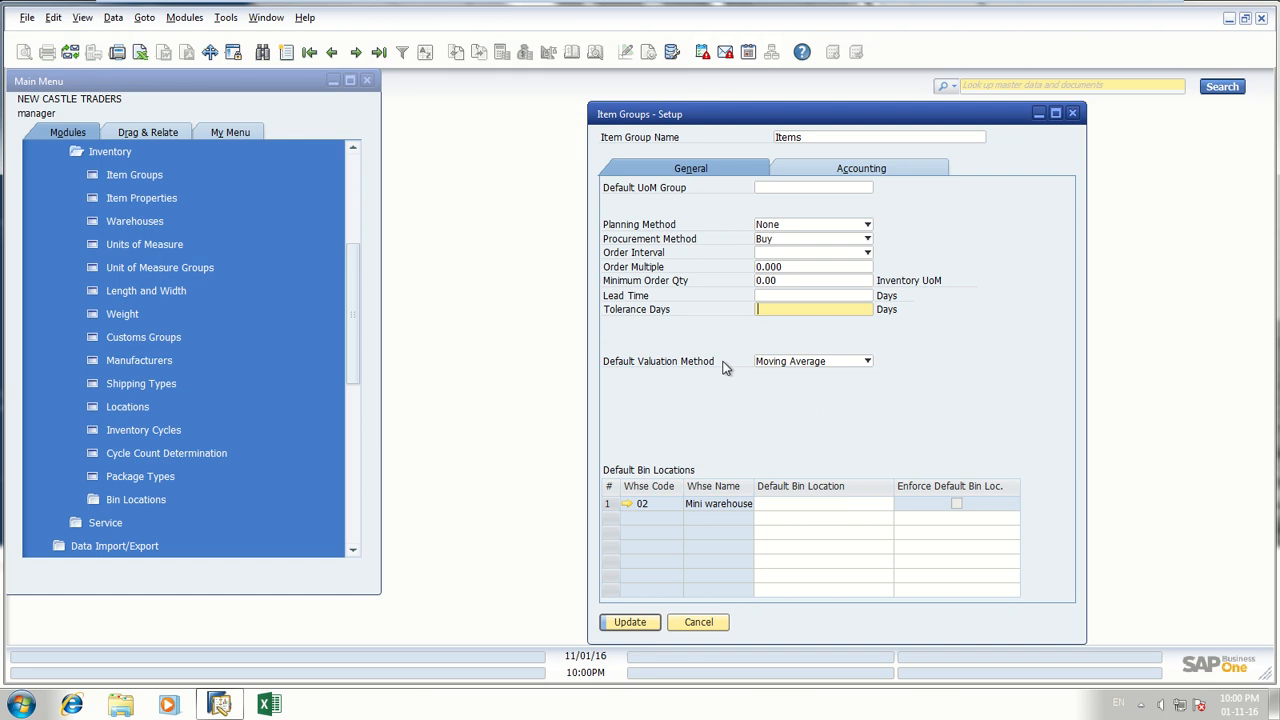
click(800, 363)
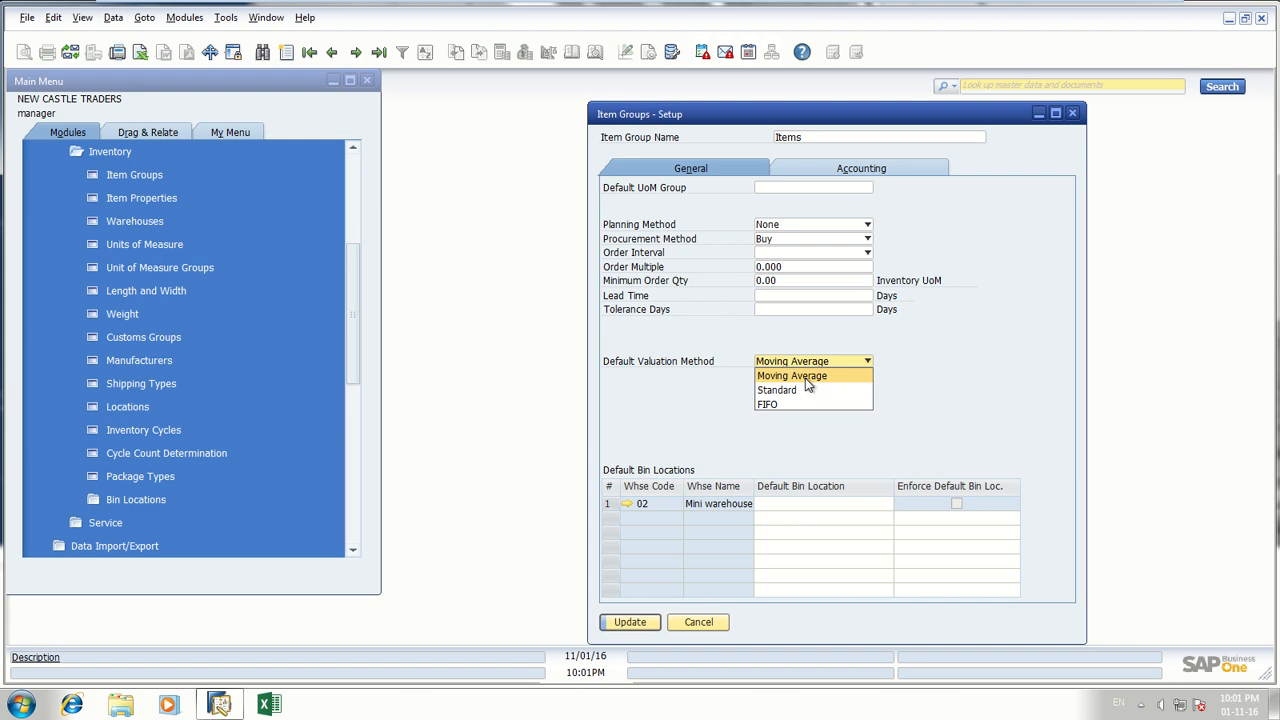
click(806, 379)
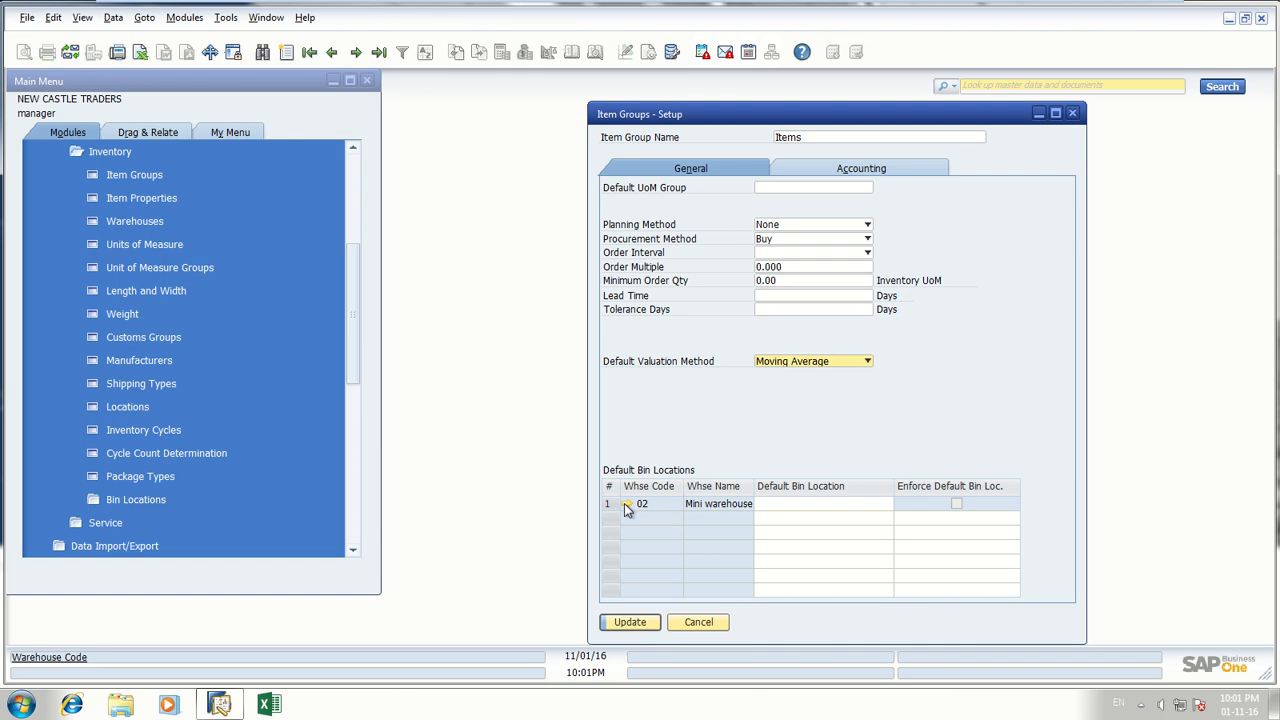
- Look up the available default bin locations for warehouse 02 and cancel without choosing one
click(793, 504)
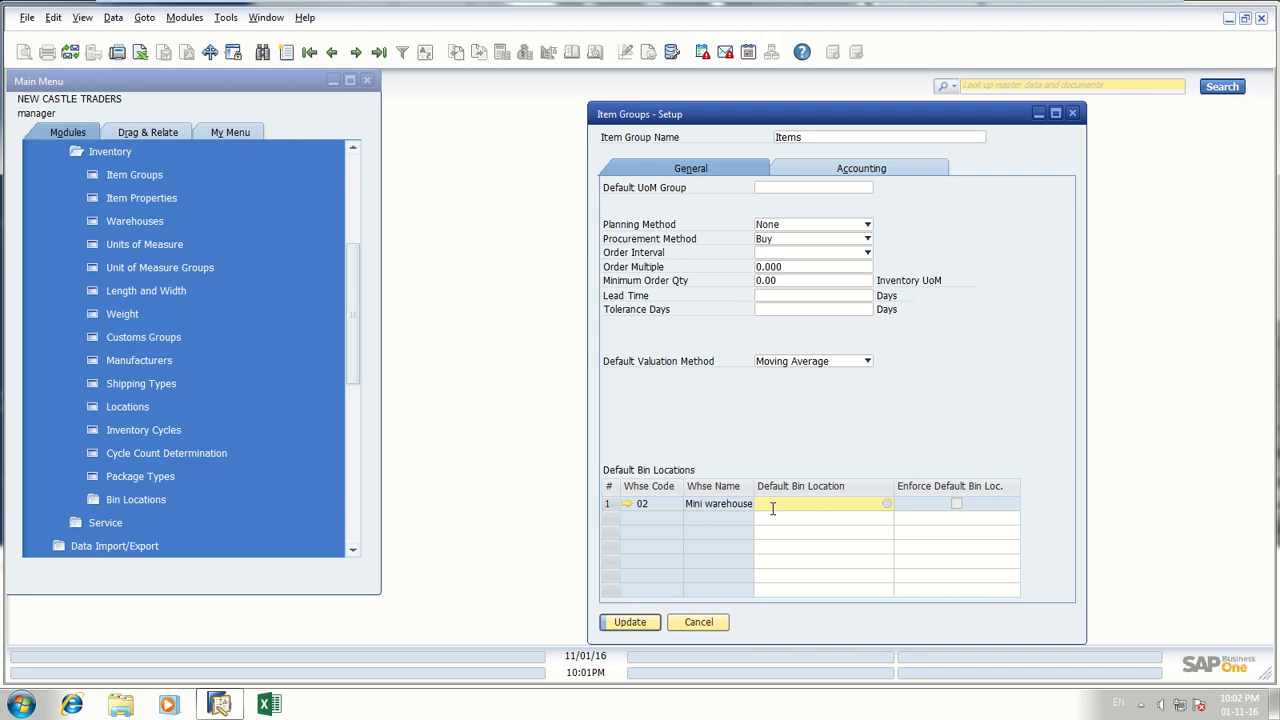
key(Tab)
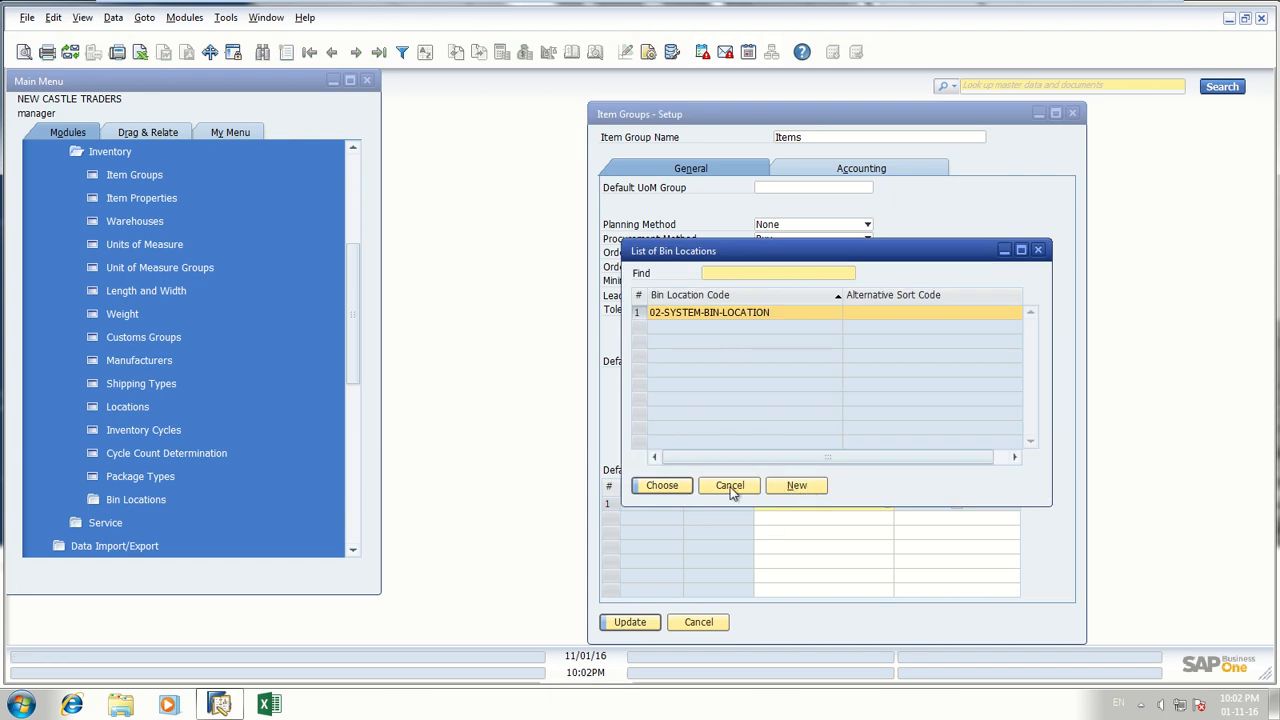
click(730, 486)
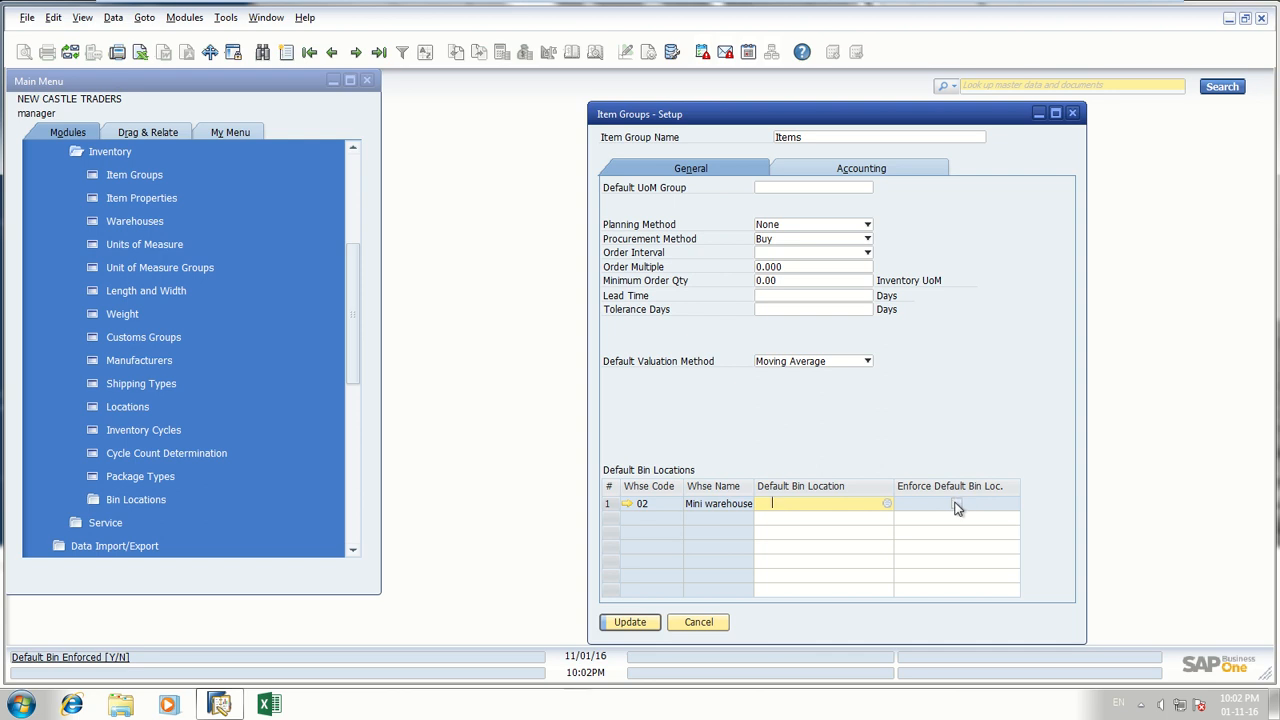
- Display the Items group's accounting settings and widen the first column and the window for readability
click(889, 170)
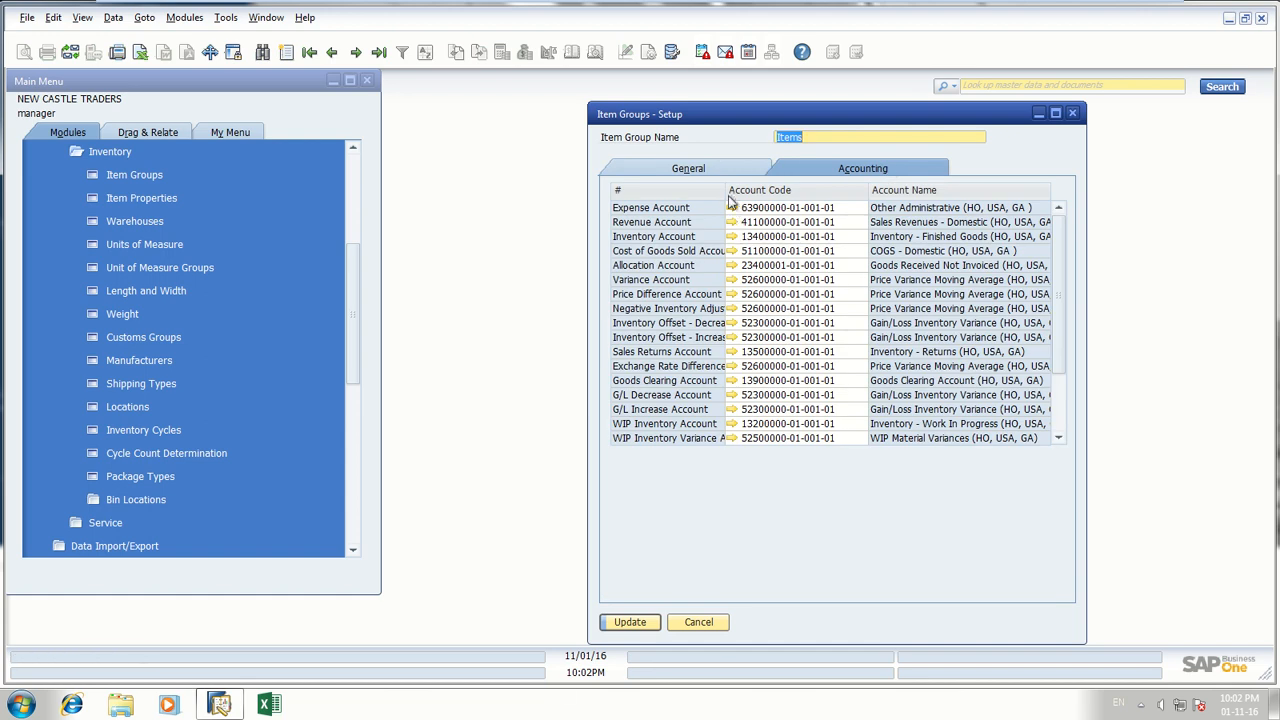
drag(723, 194, 739, 193)
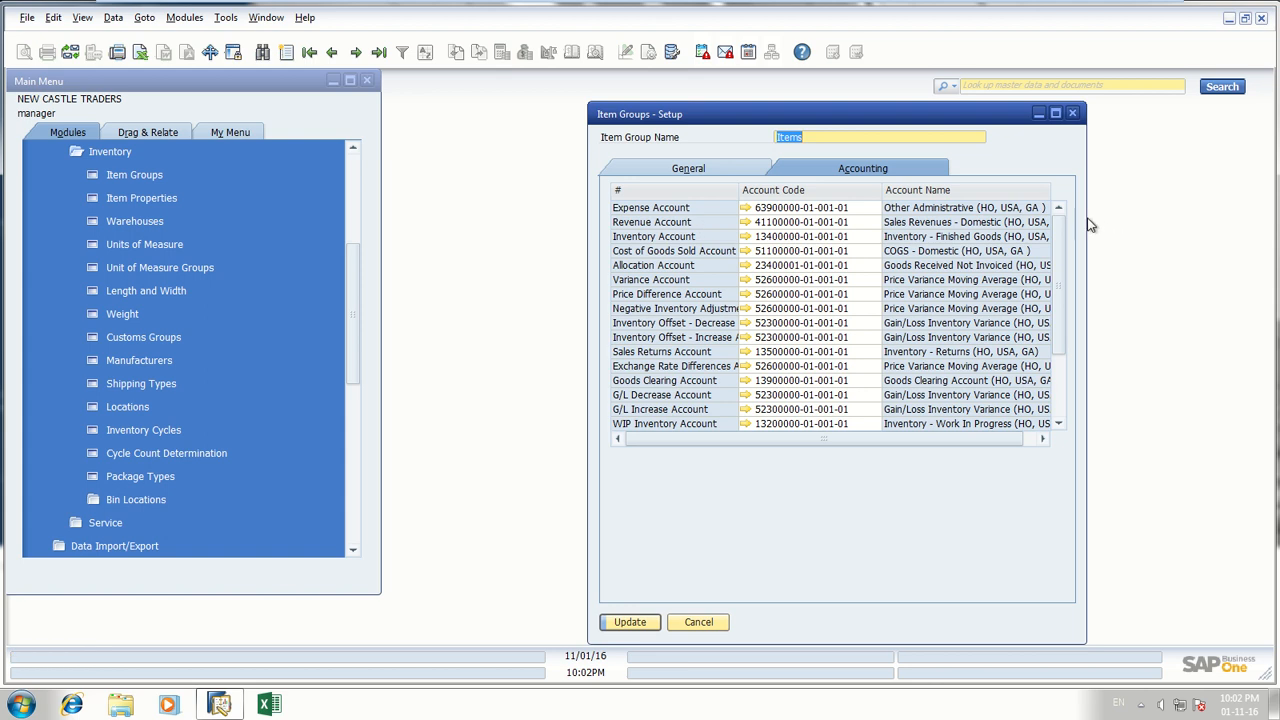
drag(1087, 218, 1251, 217)
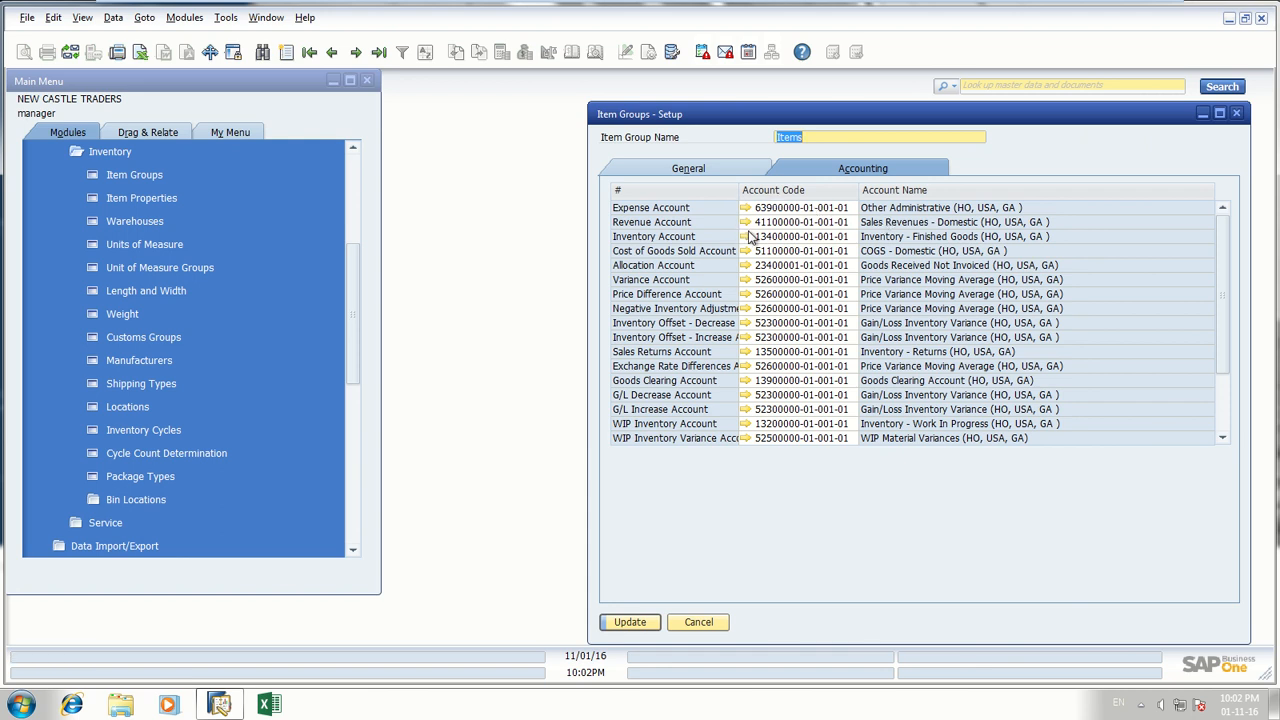
- Clear the Revenue Account and reselect Sales Revenues - Domestic (HO, USA, GA) from the list of accounts
click(850, 224)
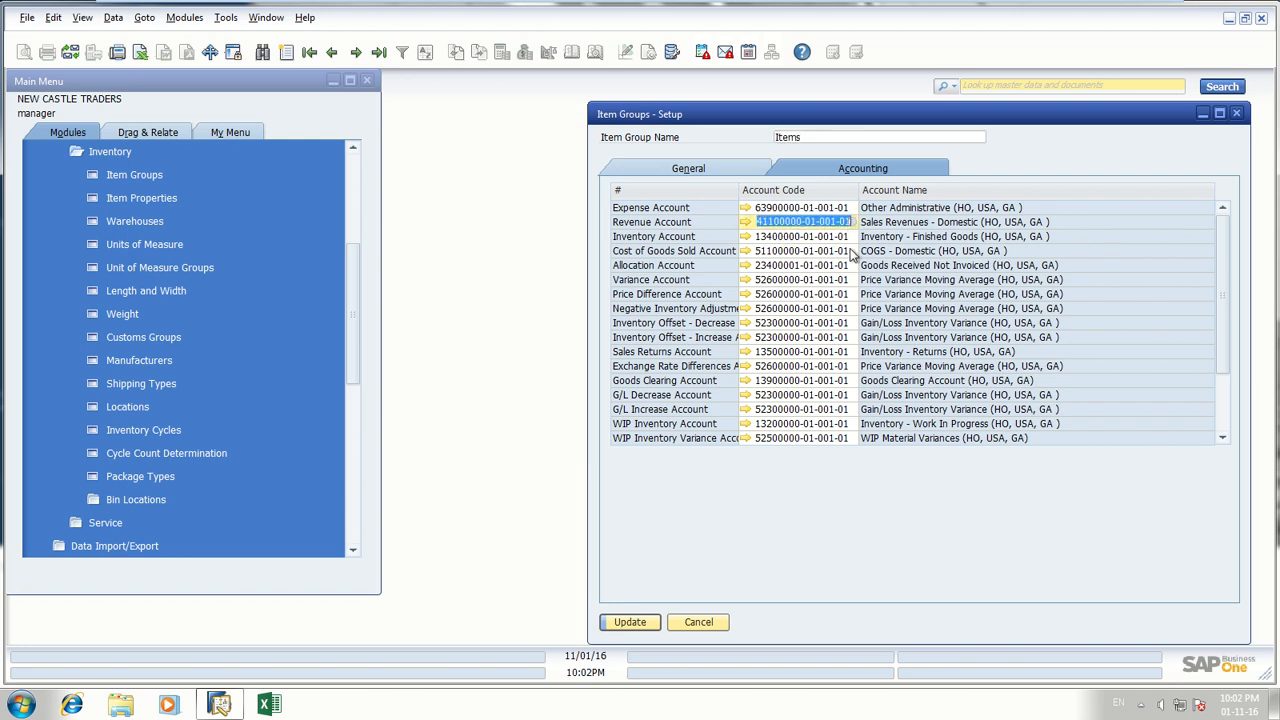
key(BackSpace)
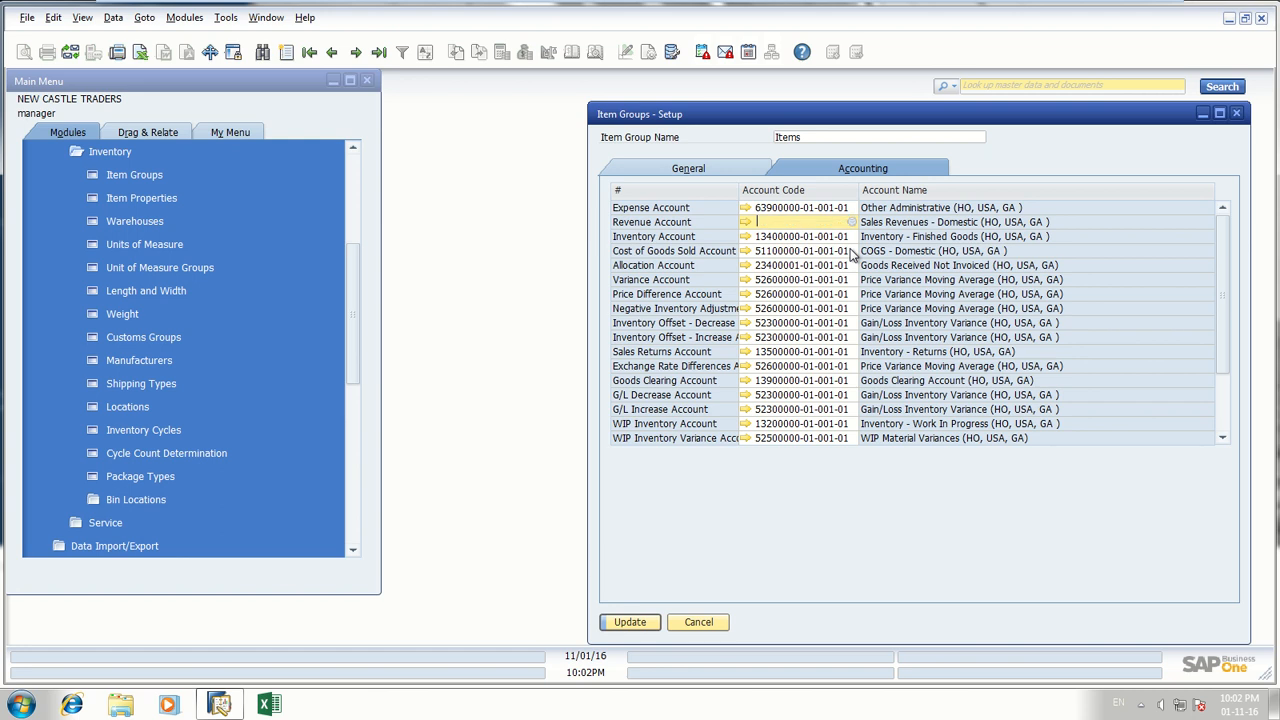
key(Tab)
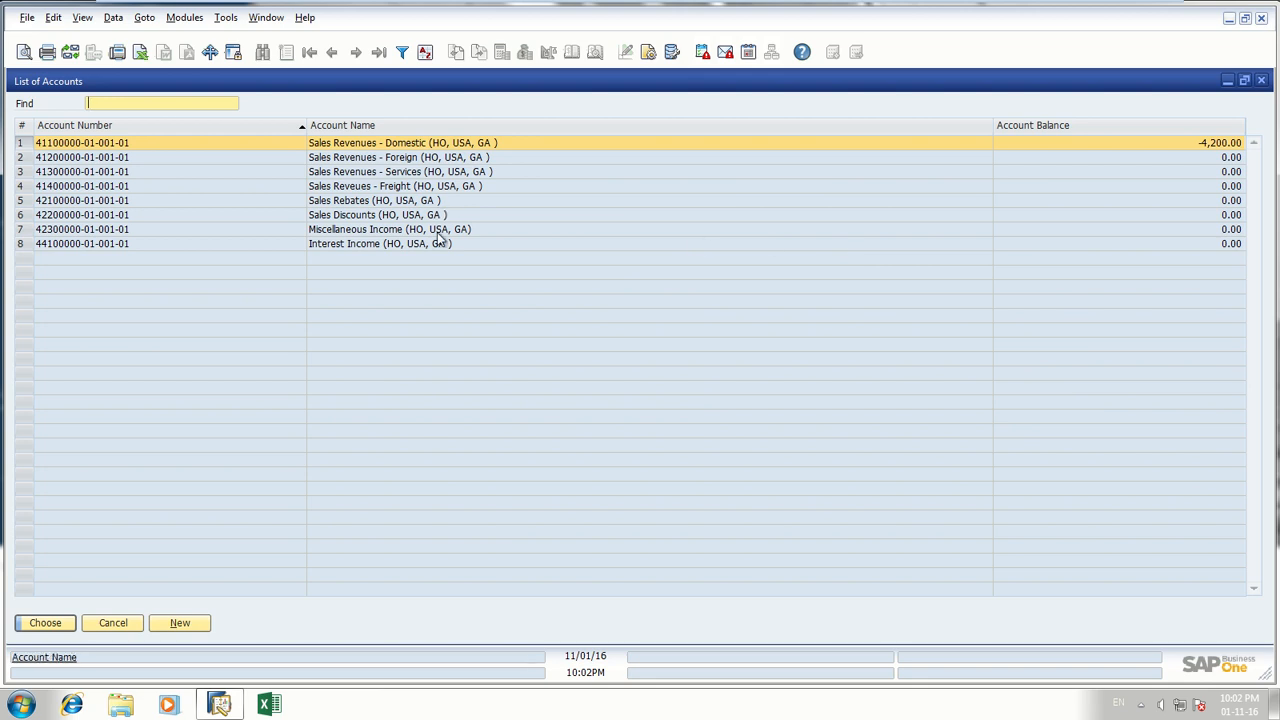
double_click(368, 150)
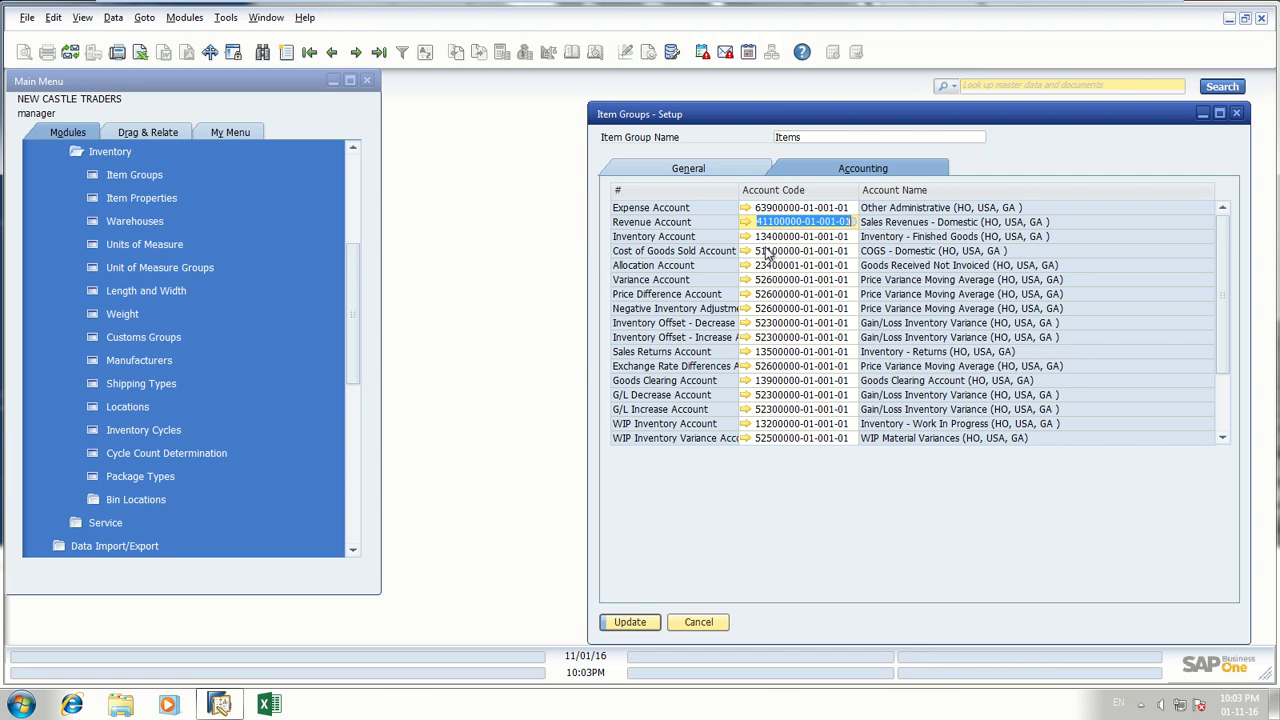
- Examine the Inventory Account's record in the Chart of Accounts, then close it without changes
click(797, 237)
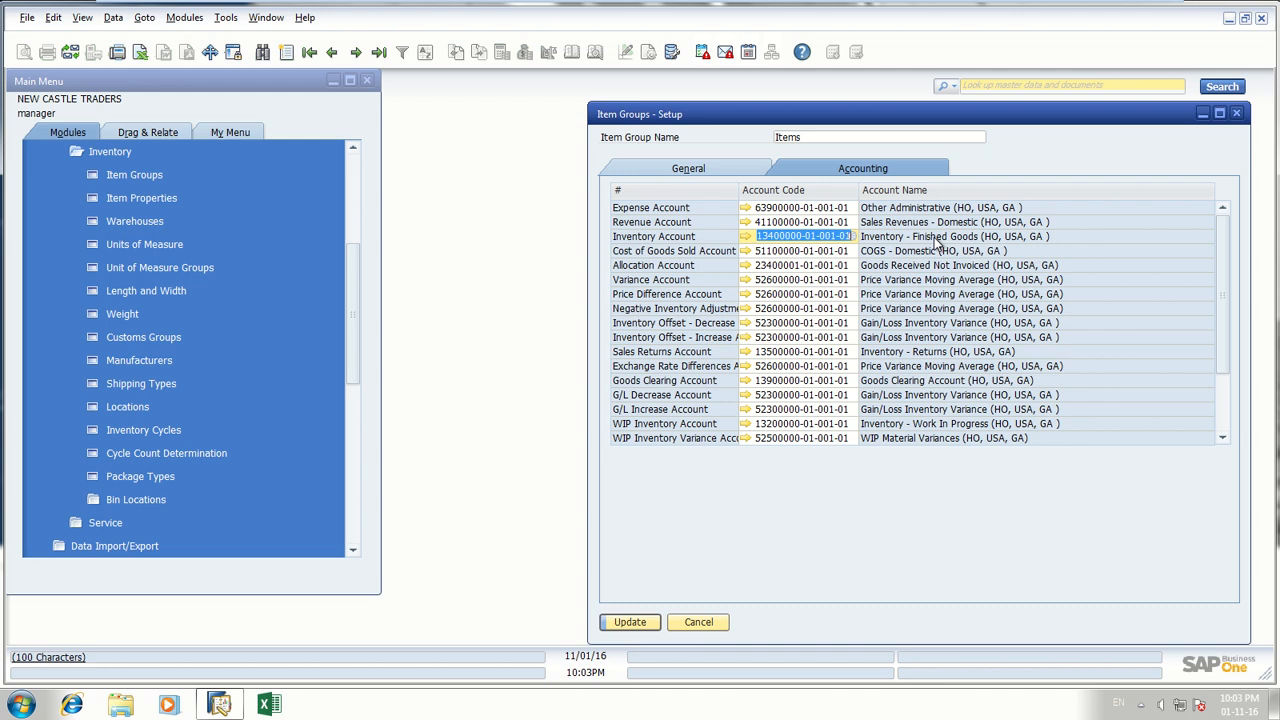
click(745, 237)
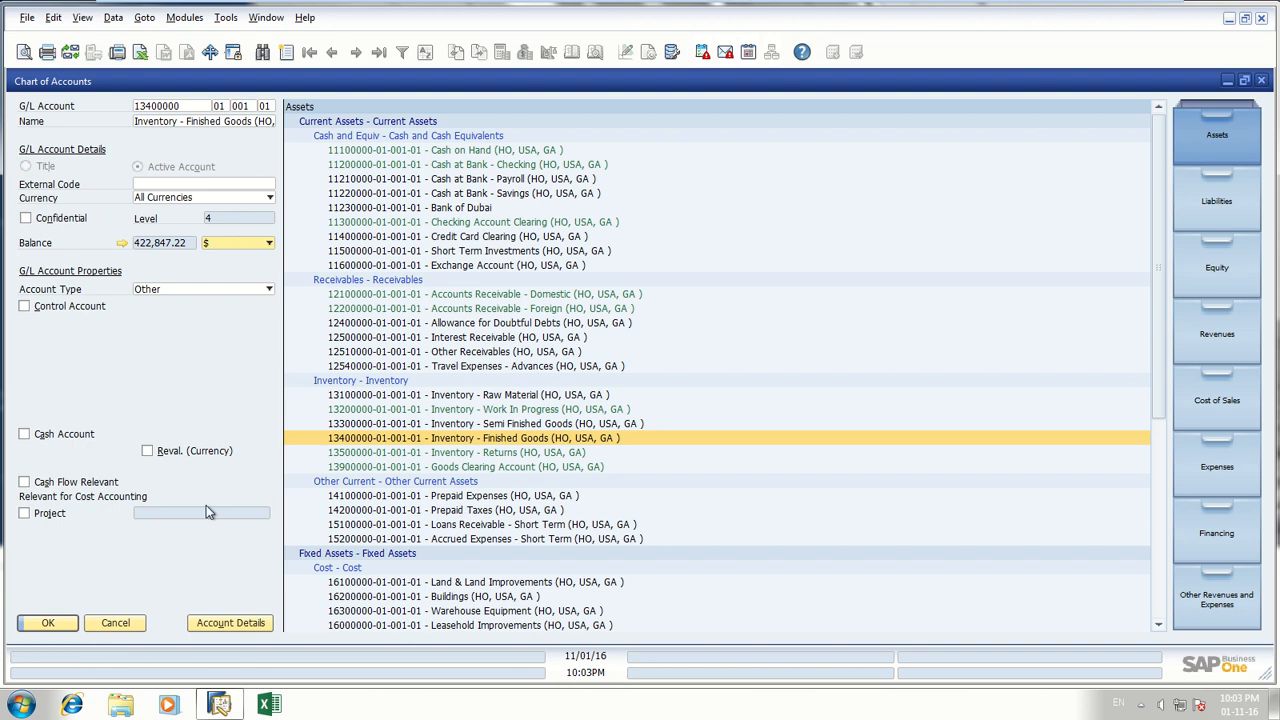
click(140, 626)
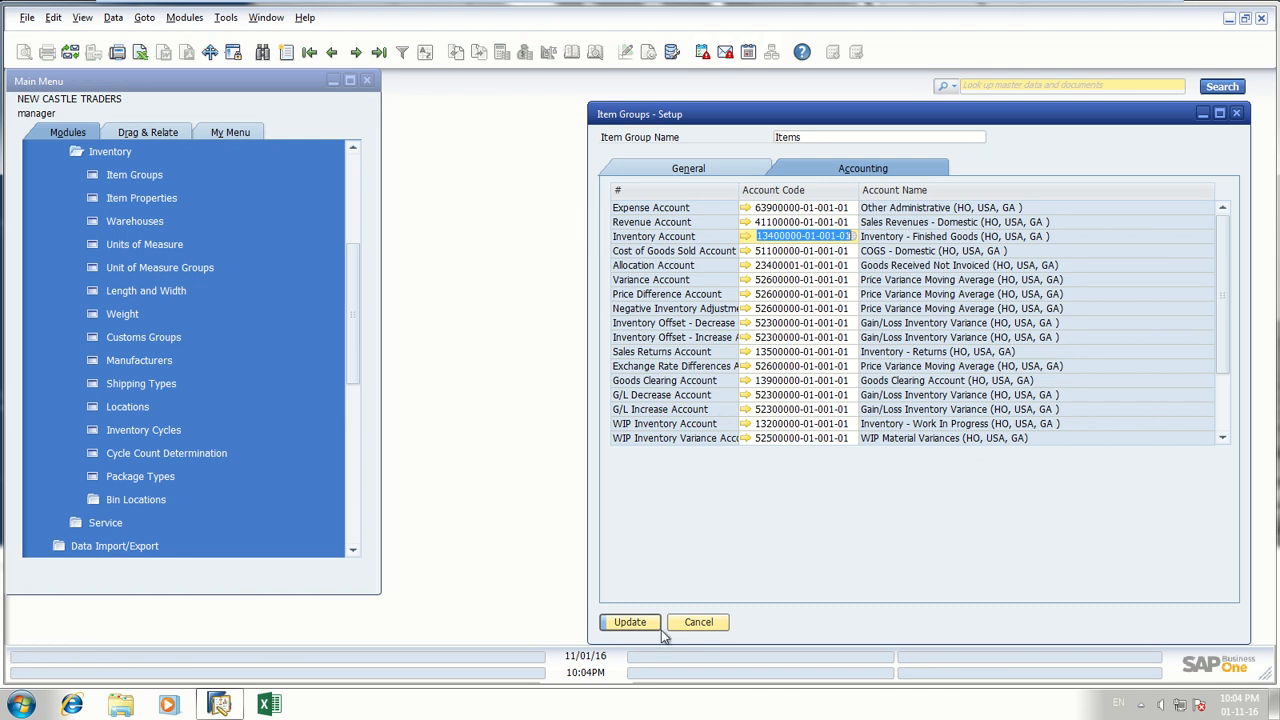
- Return to the Items group's general settings, update the group and close the Item Groups setup
click(680, 168)
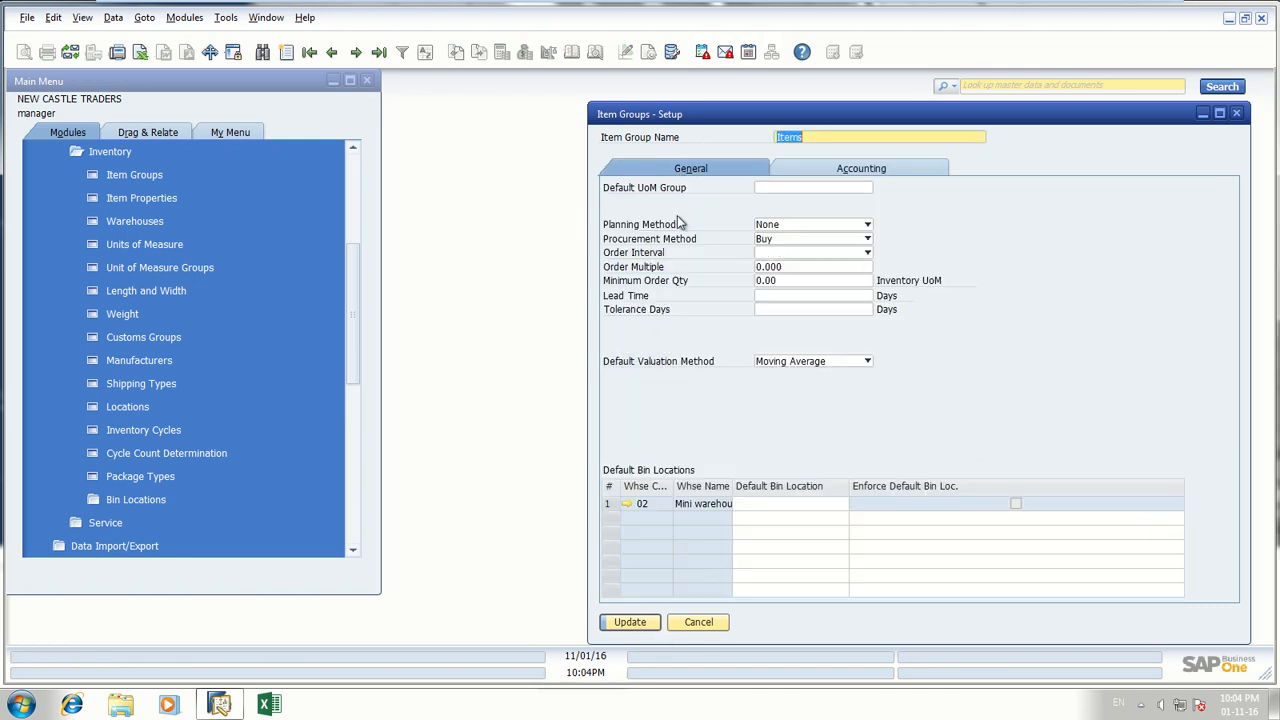
click(624, 624)
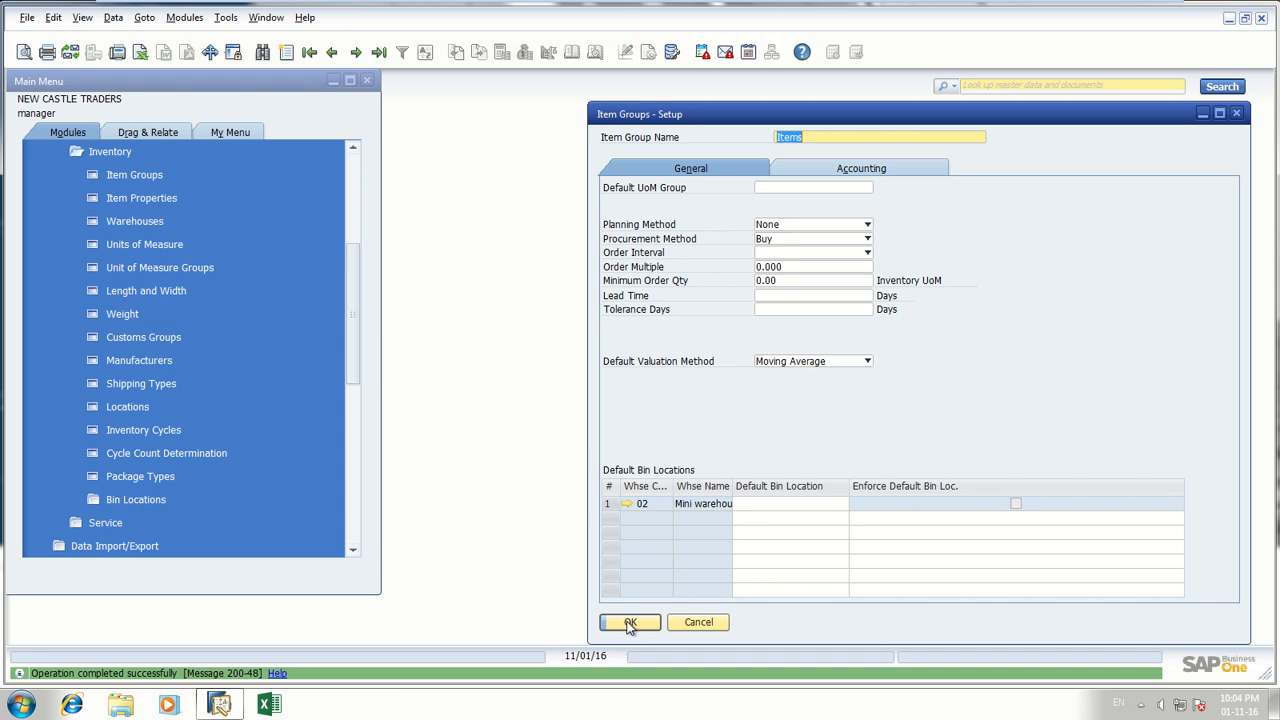
click(630, 622)
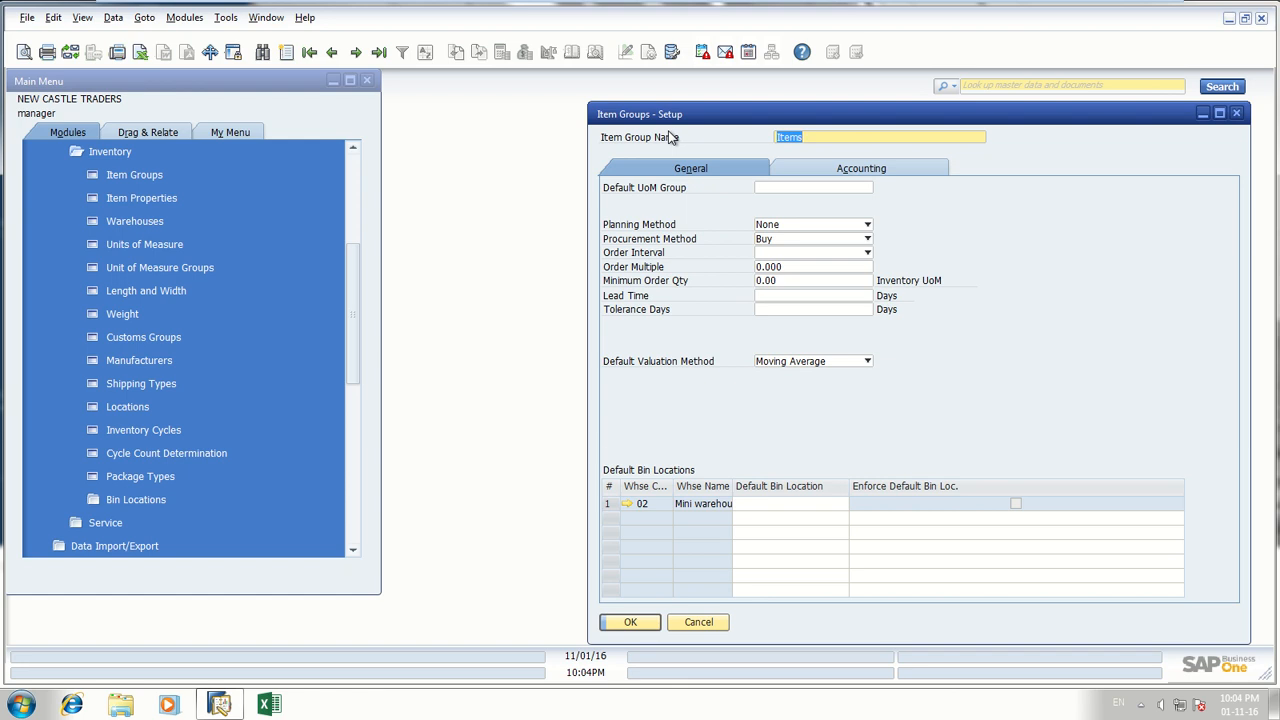
click(640, 624)
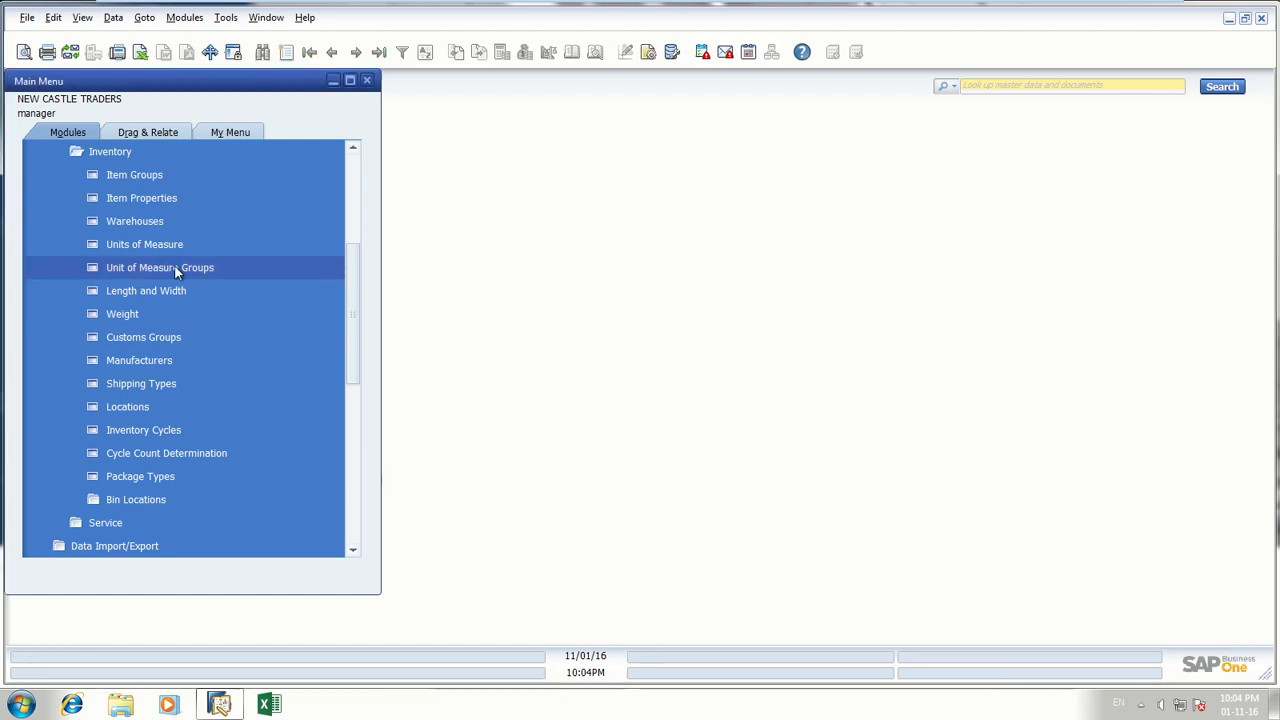
- Open the Item Properties setup, and display the inventory, planning and property settings in Item Master Data
click(146, 197)
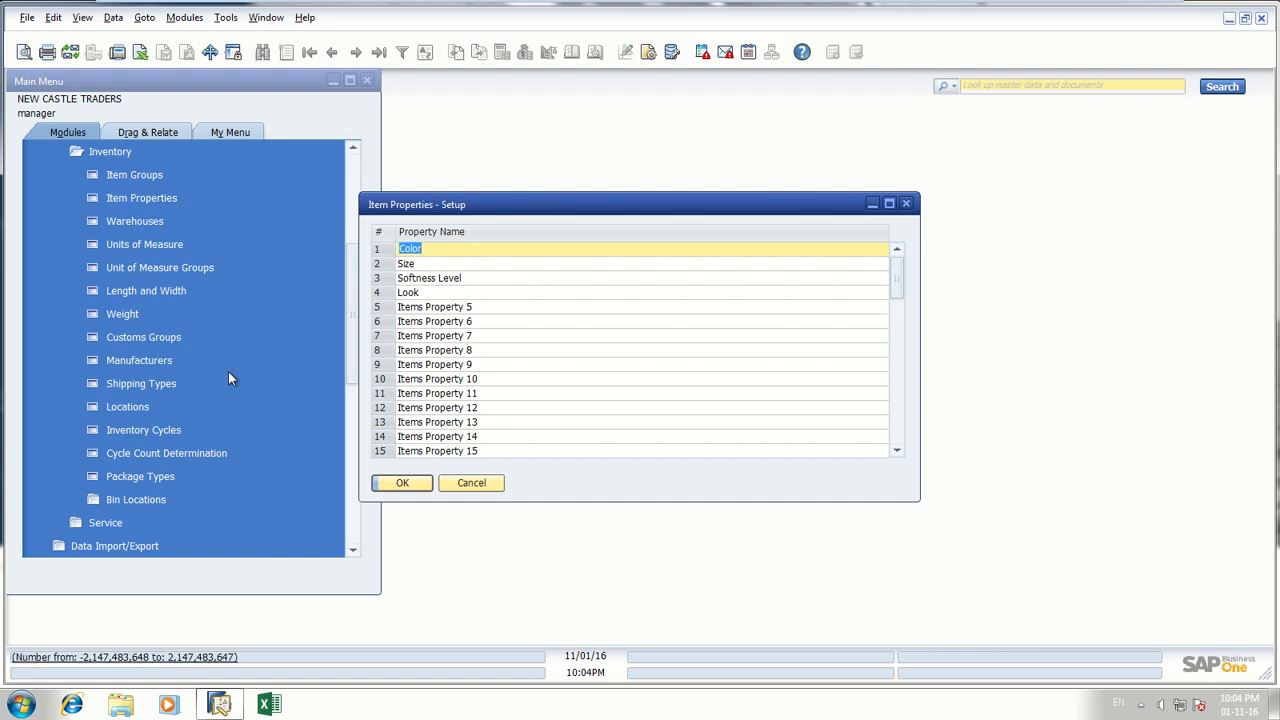
click(351, 519)
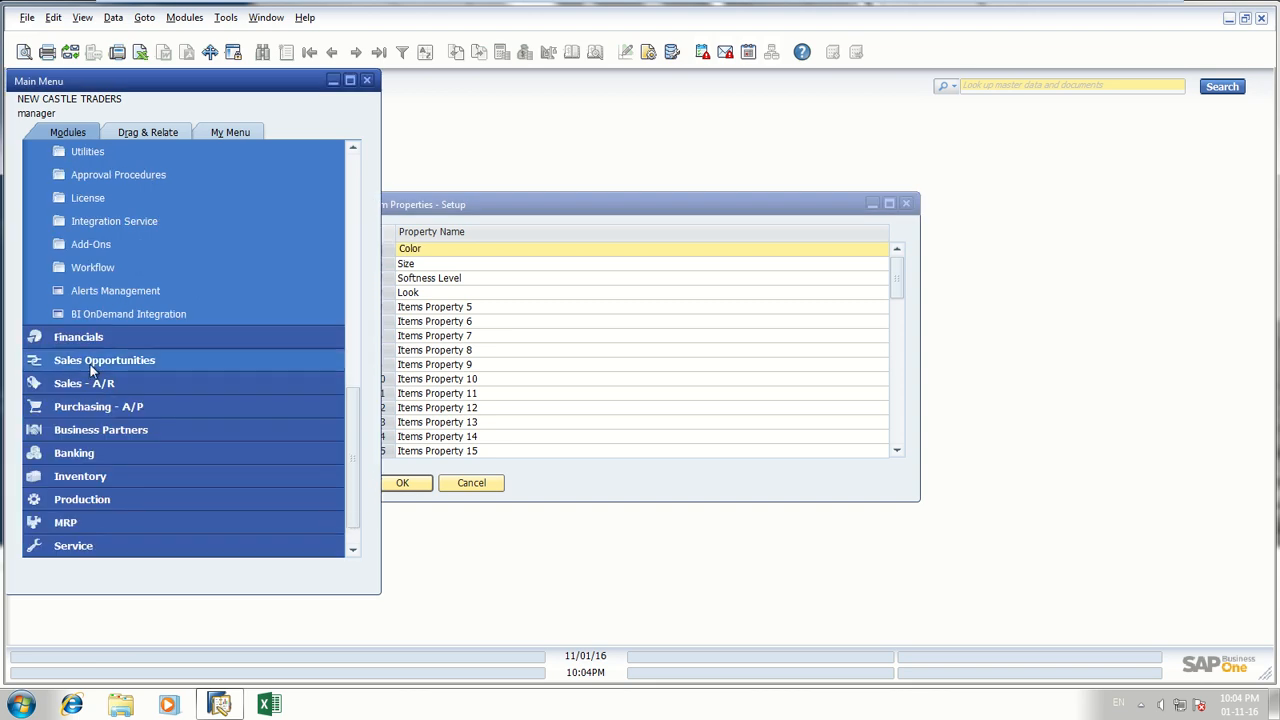
click(92, 478)
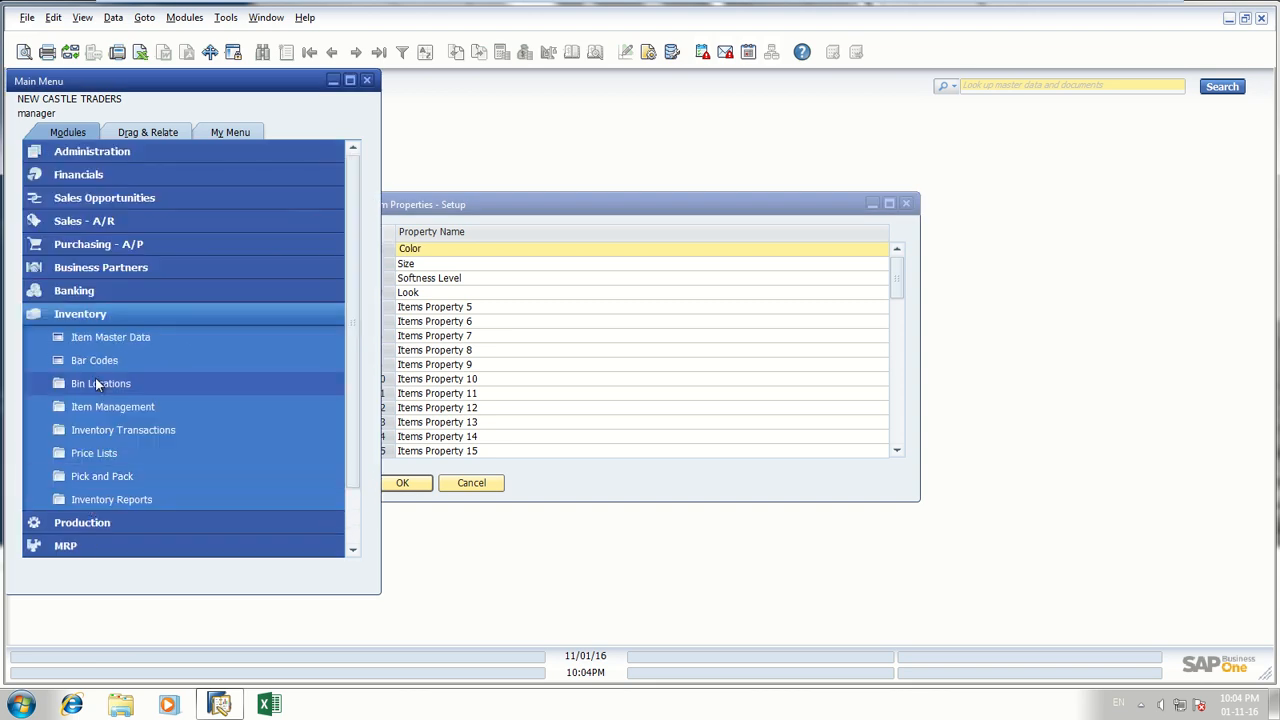
click(100, 340)
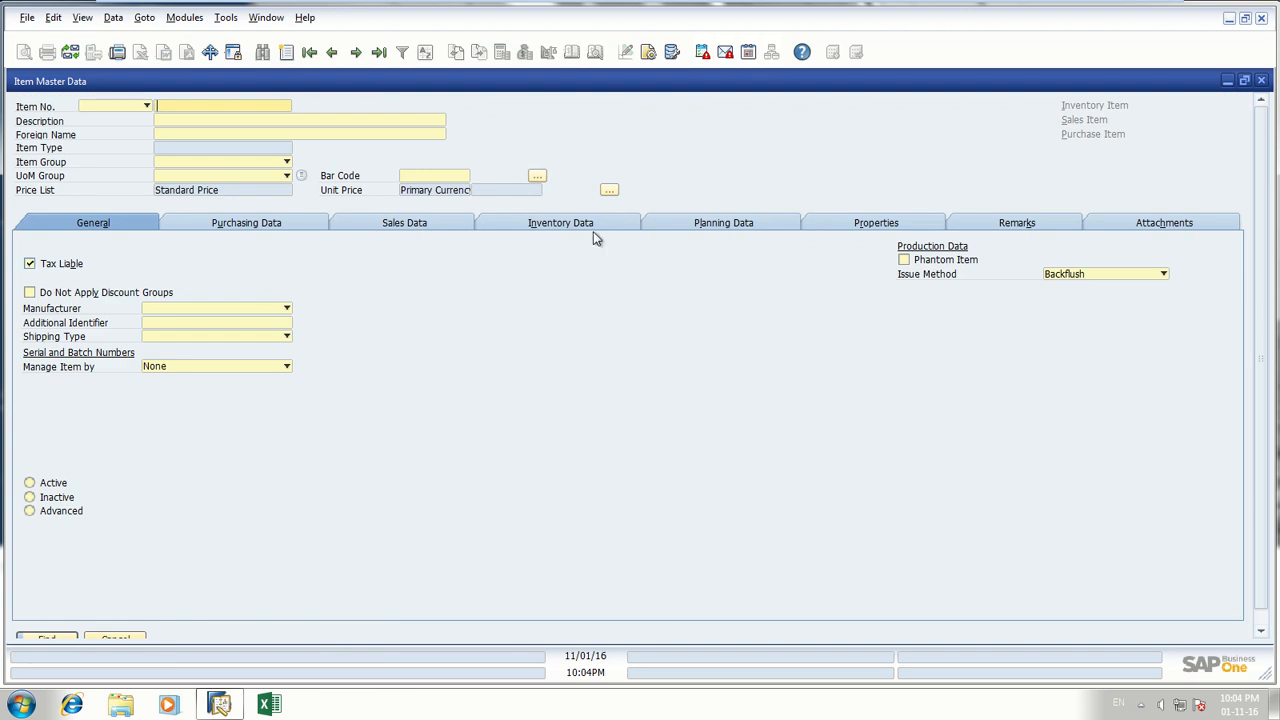
click(688, 225)
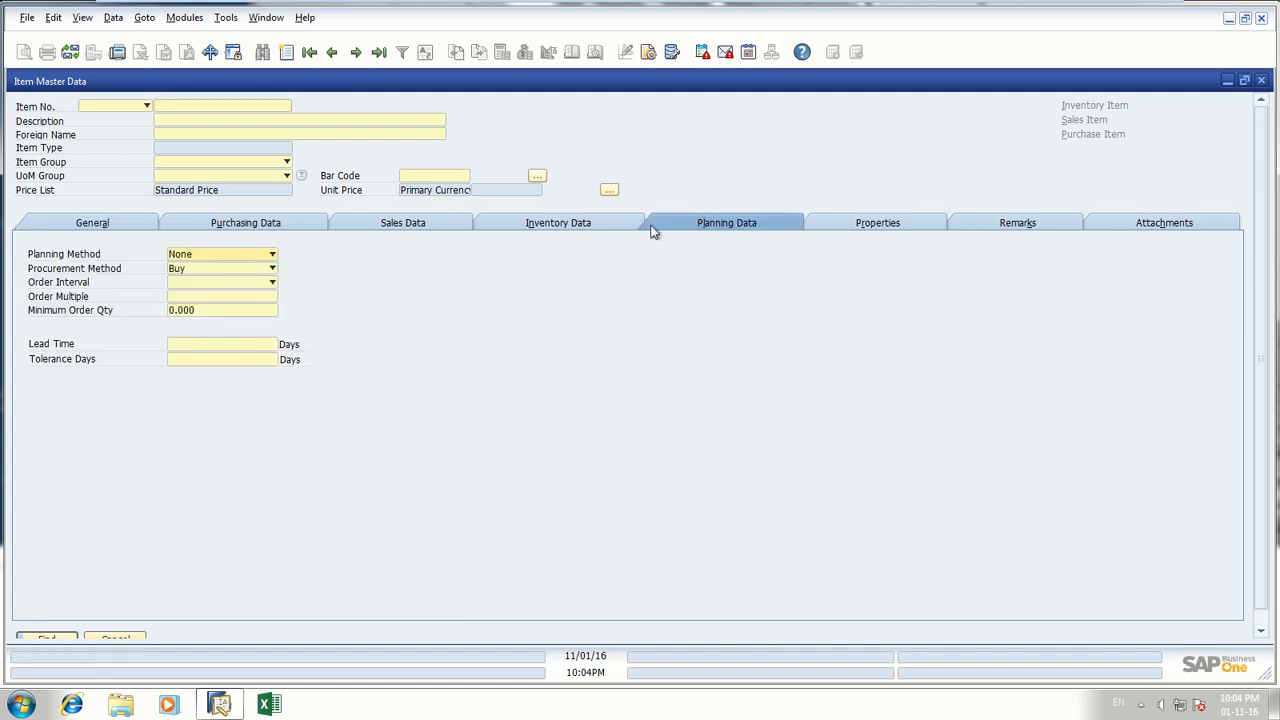
click(582, 230)
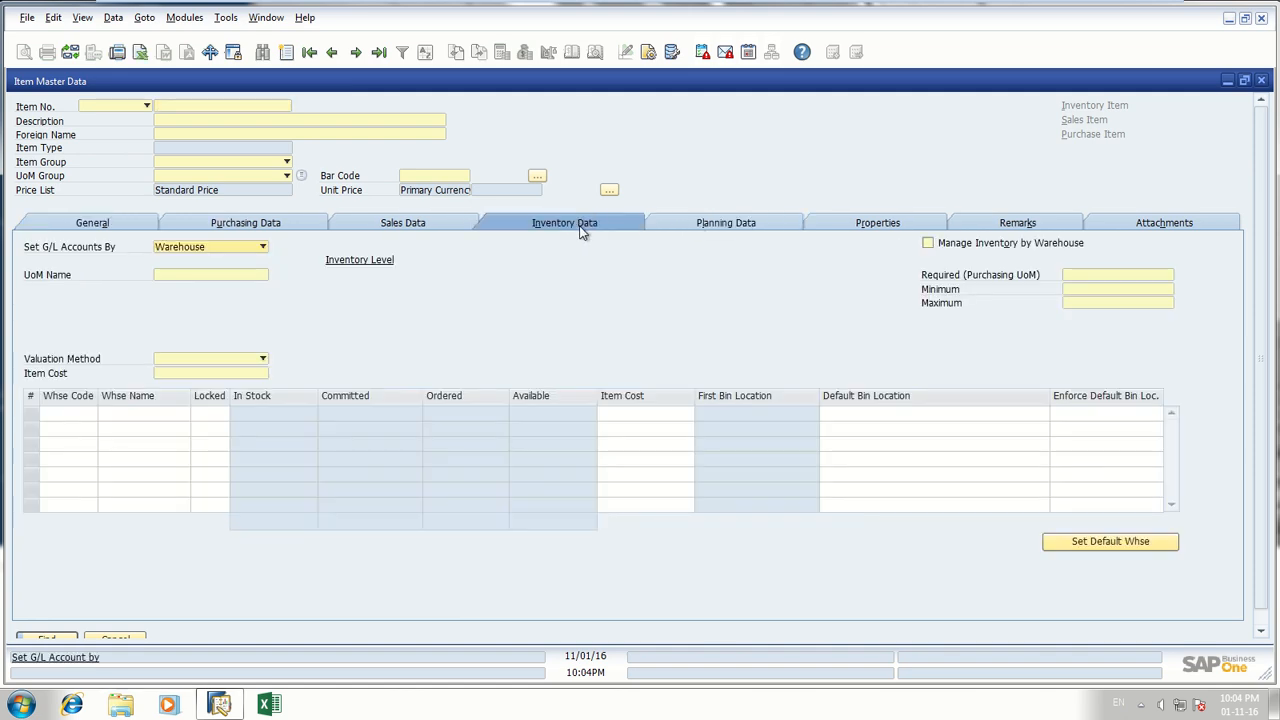
click(864, 226)
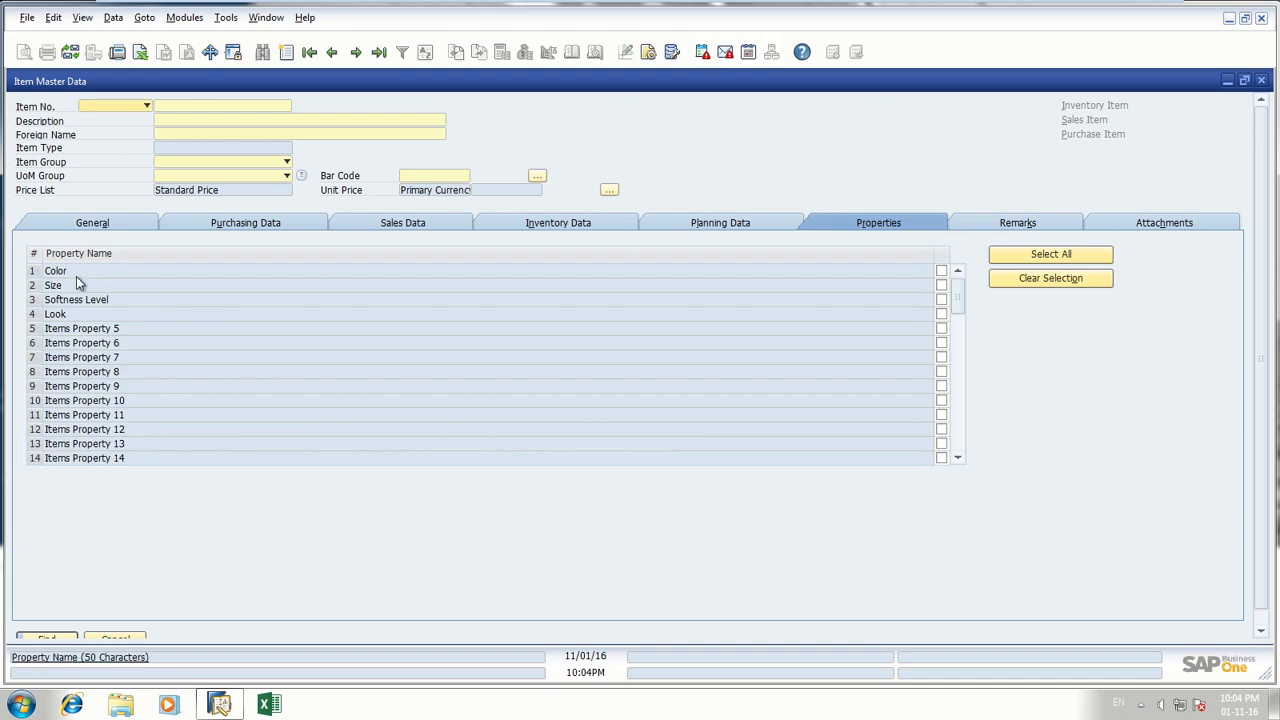
- Try marking the Color, Size and Look properties for the item, clear them again and close Item Master Data
click(942, 271)
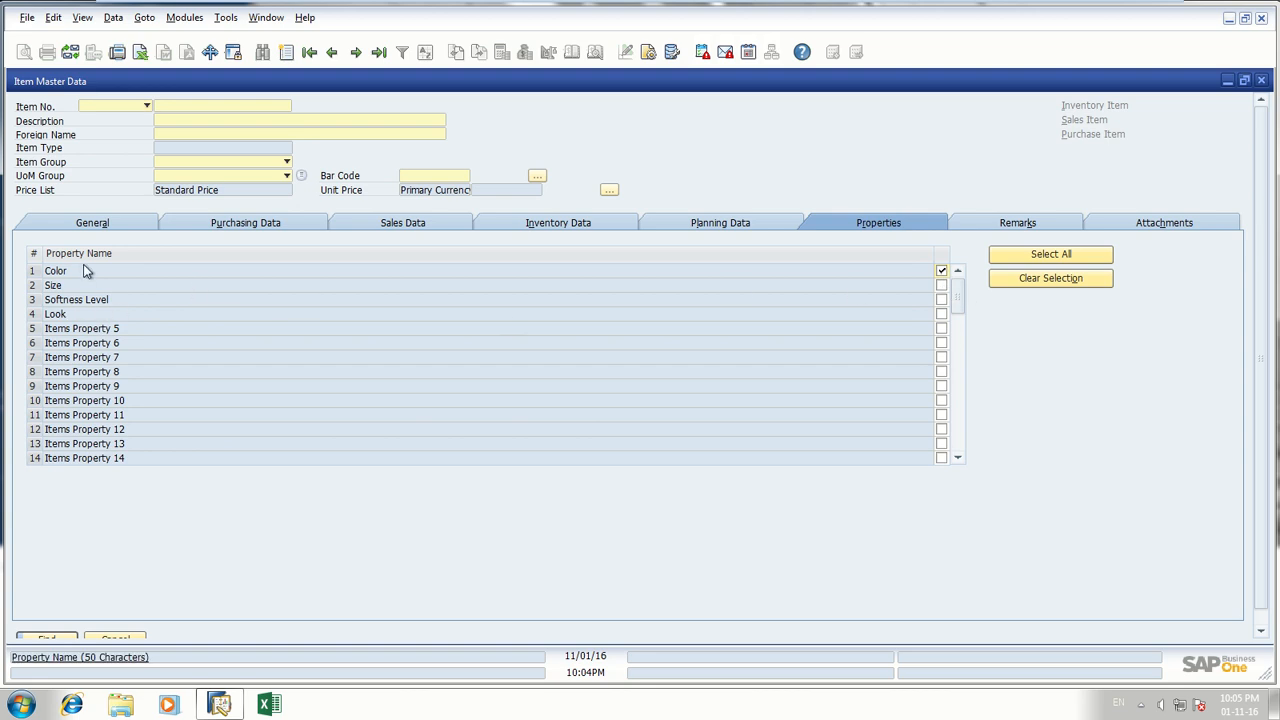
click(942, 285)
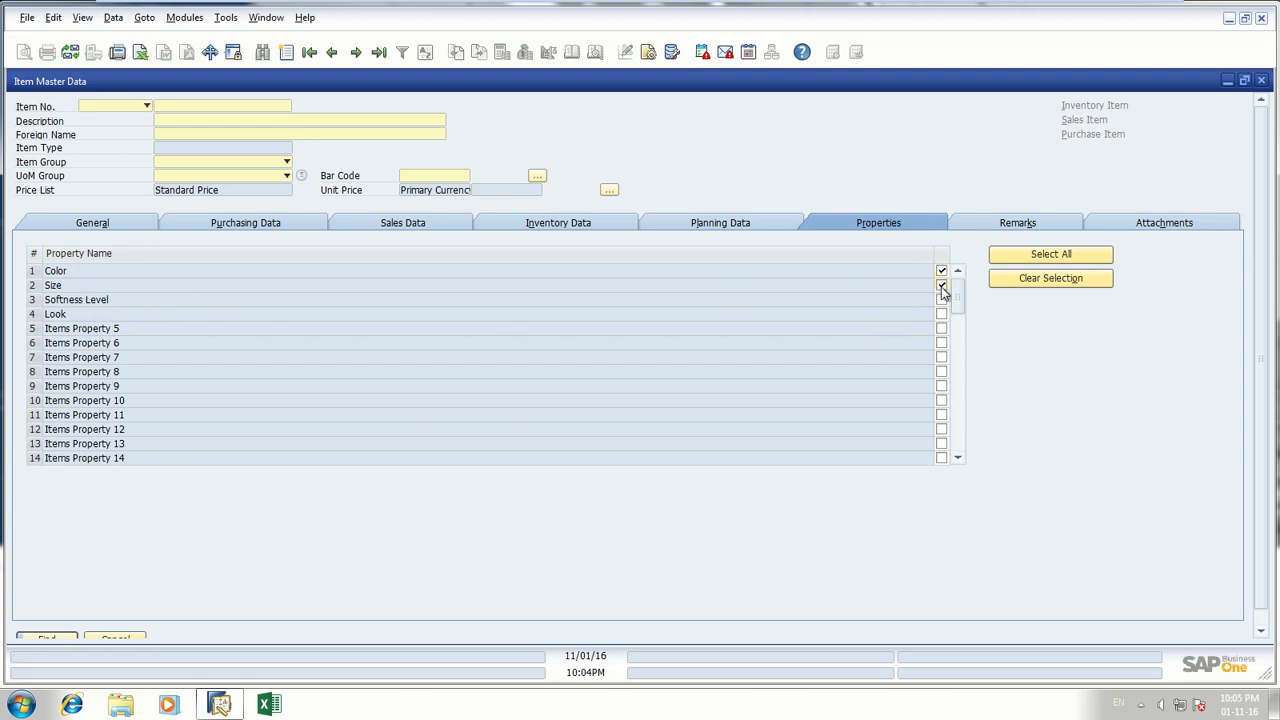
click(942, 314)
click(942, 285)
click(942, 270)
click(942, 314)
click(1263, 80)
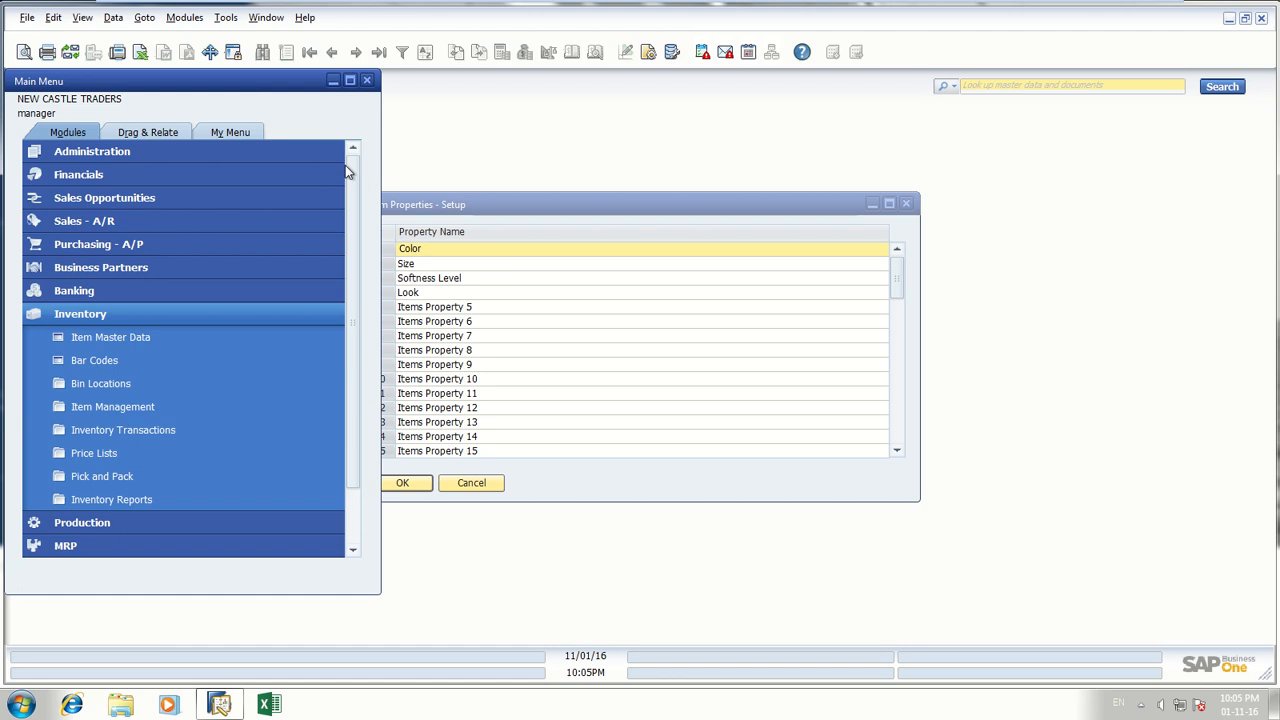
- Rename item properties 1 to 4 as Flexible, Plastic item, Glass item and Non-stock item, update and close the setup
drag(452, 203, 548, 204)
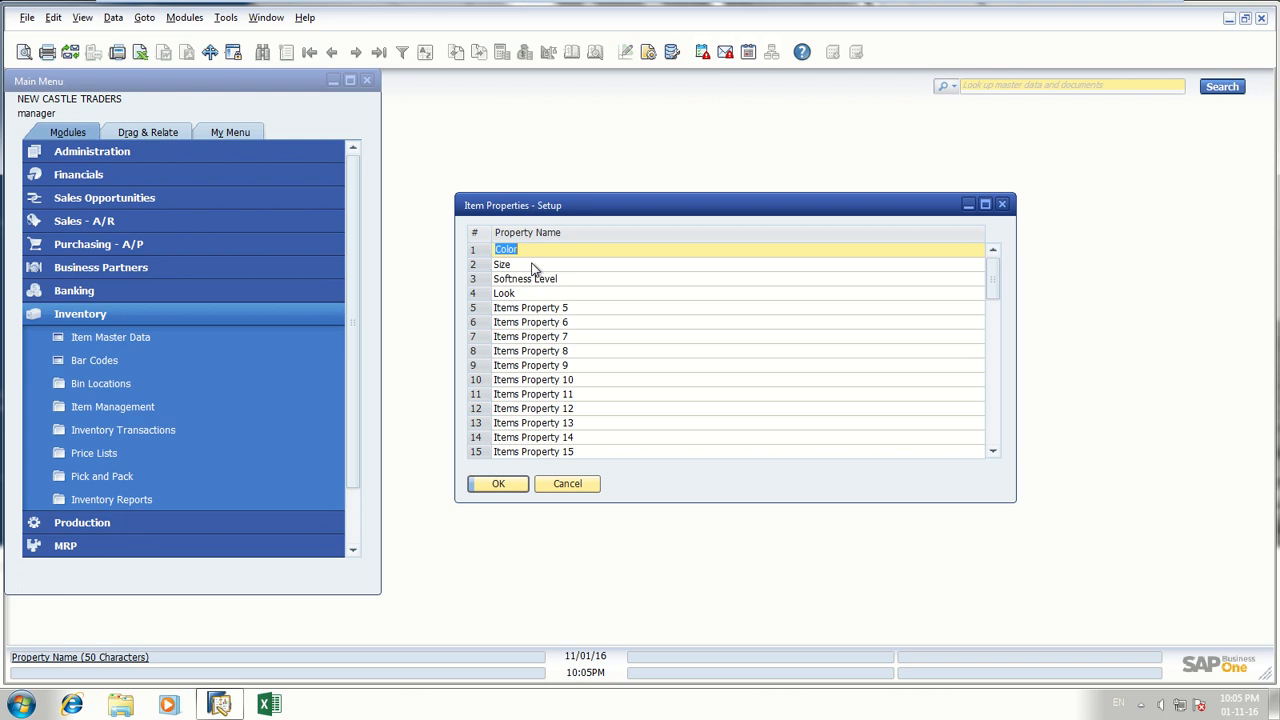
text(Flexible)
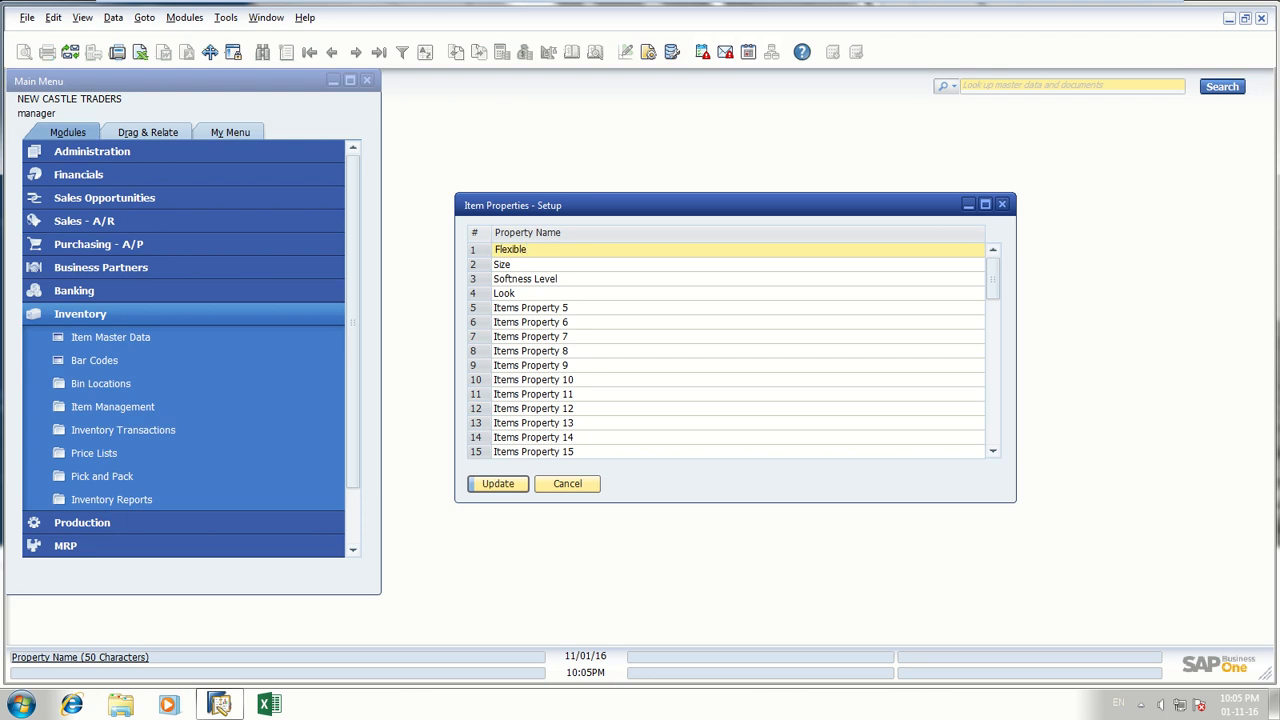
click(549, 266)
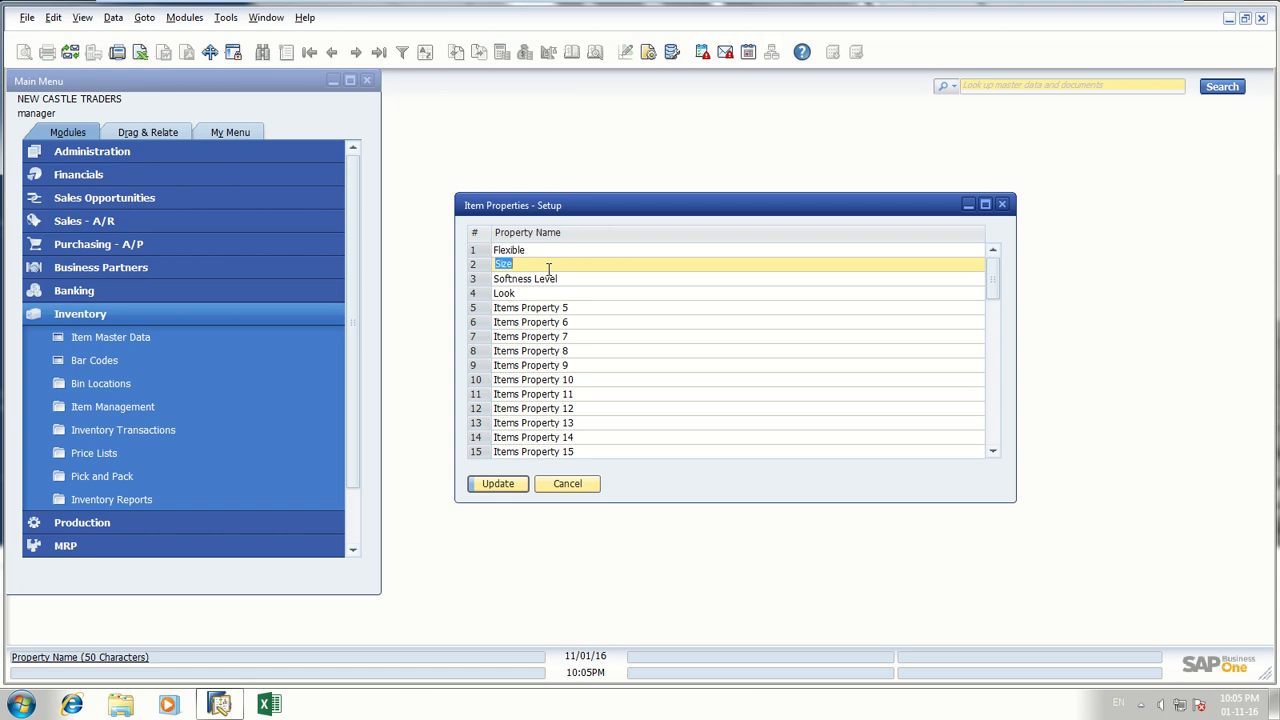
text(Plastic item)
click(573, 277)
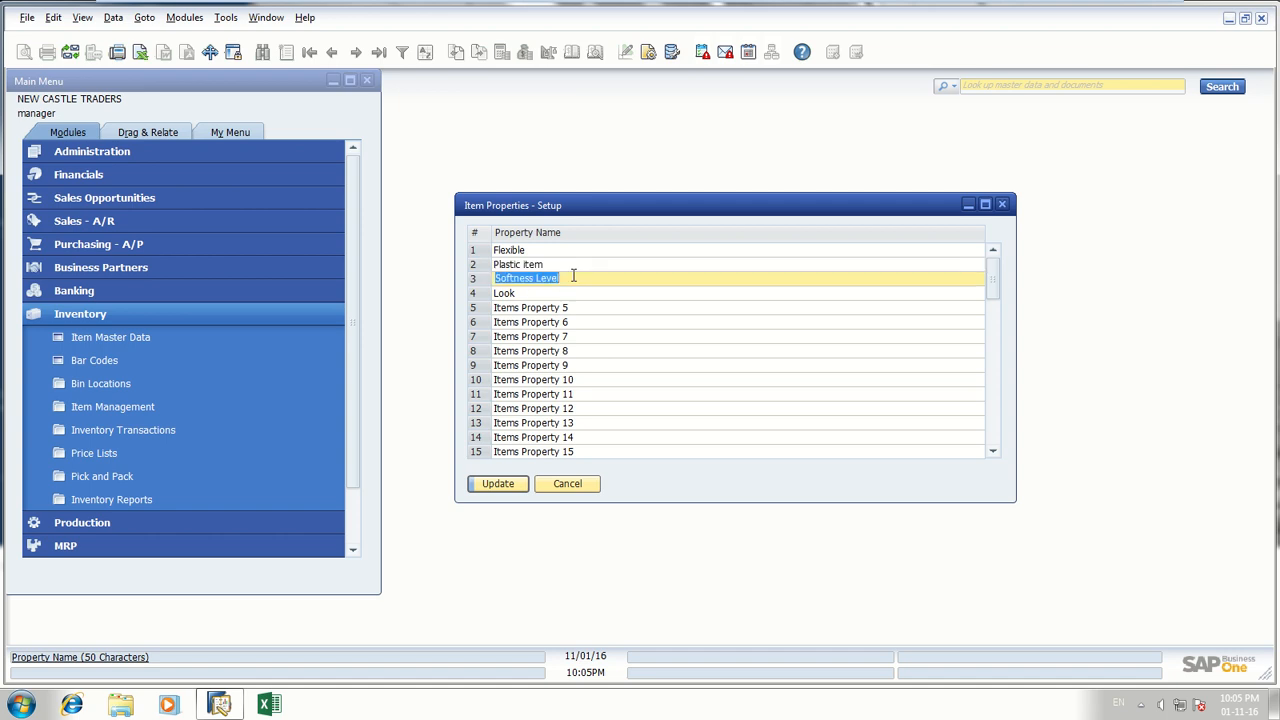
text(Glass item)
key(Tab)
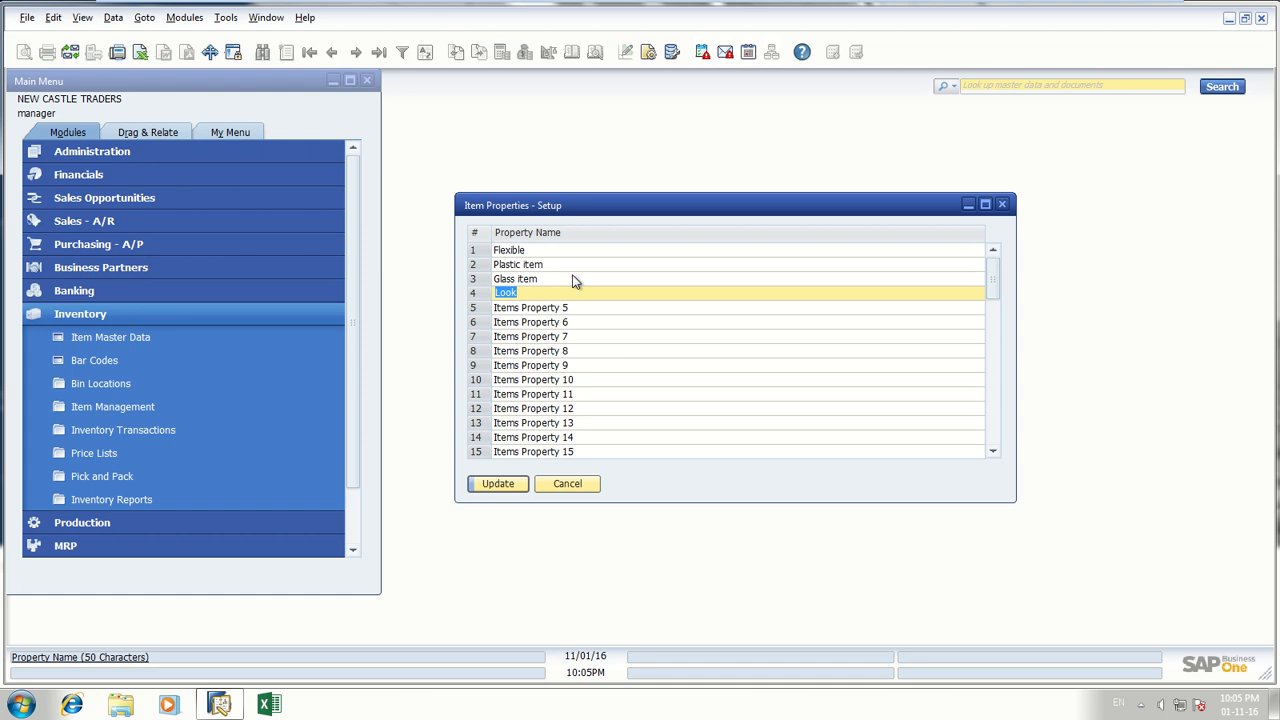
text(Non-stock item)
click(498, 484)
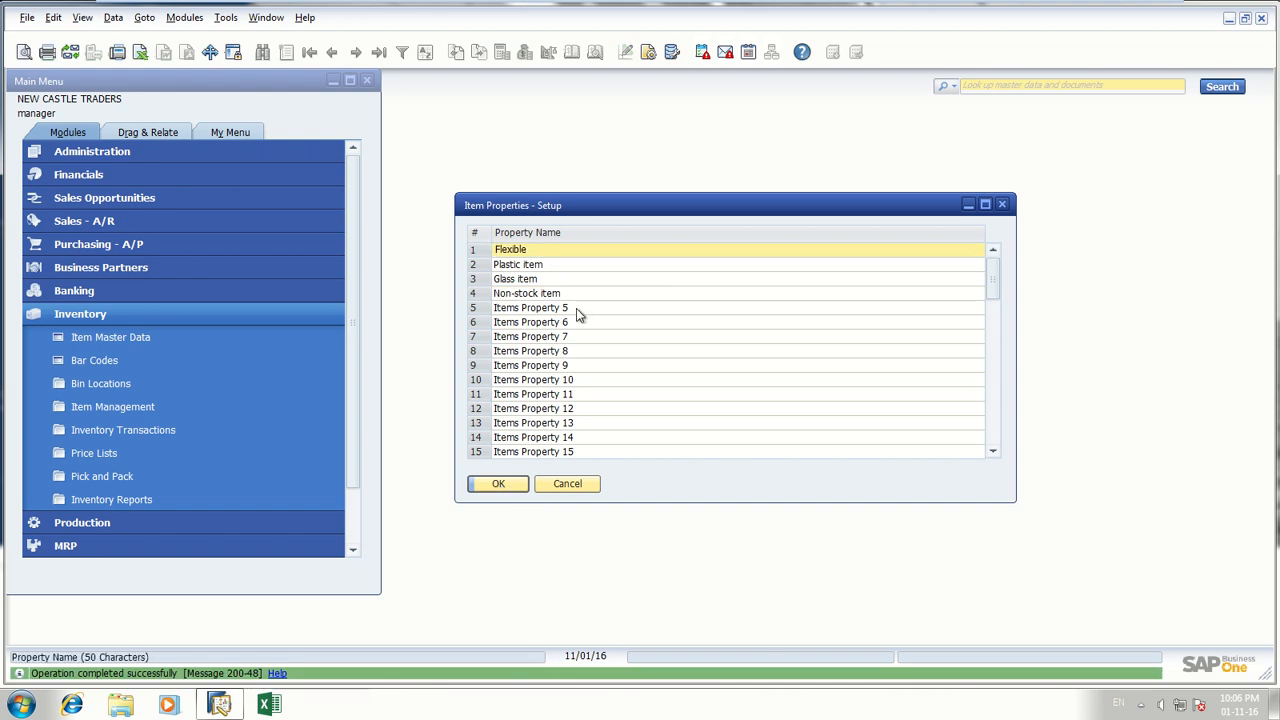
click(498, 484)
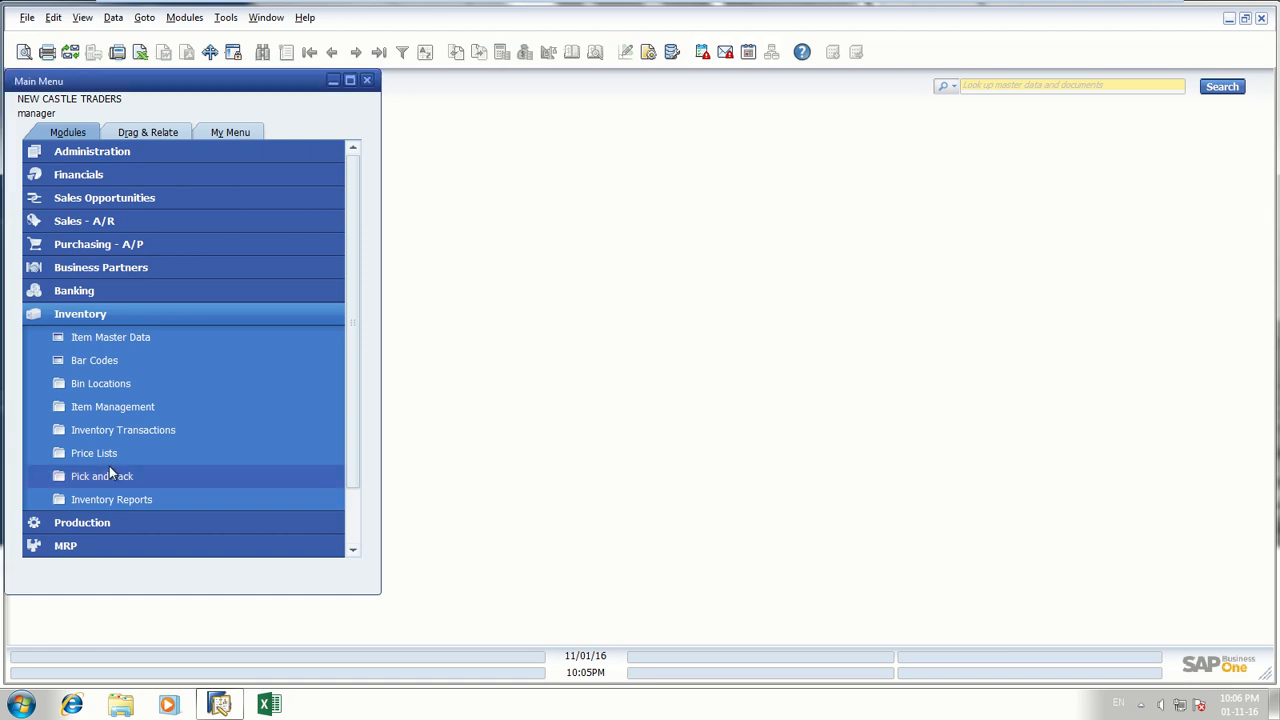
- Open the Warehouses setup from the inventory administration settings and browse back to warehouse 02, Mini warehouse
click(95, 153)
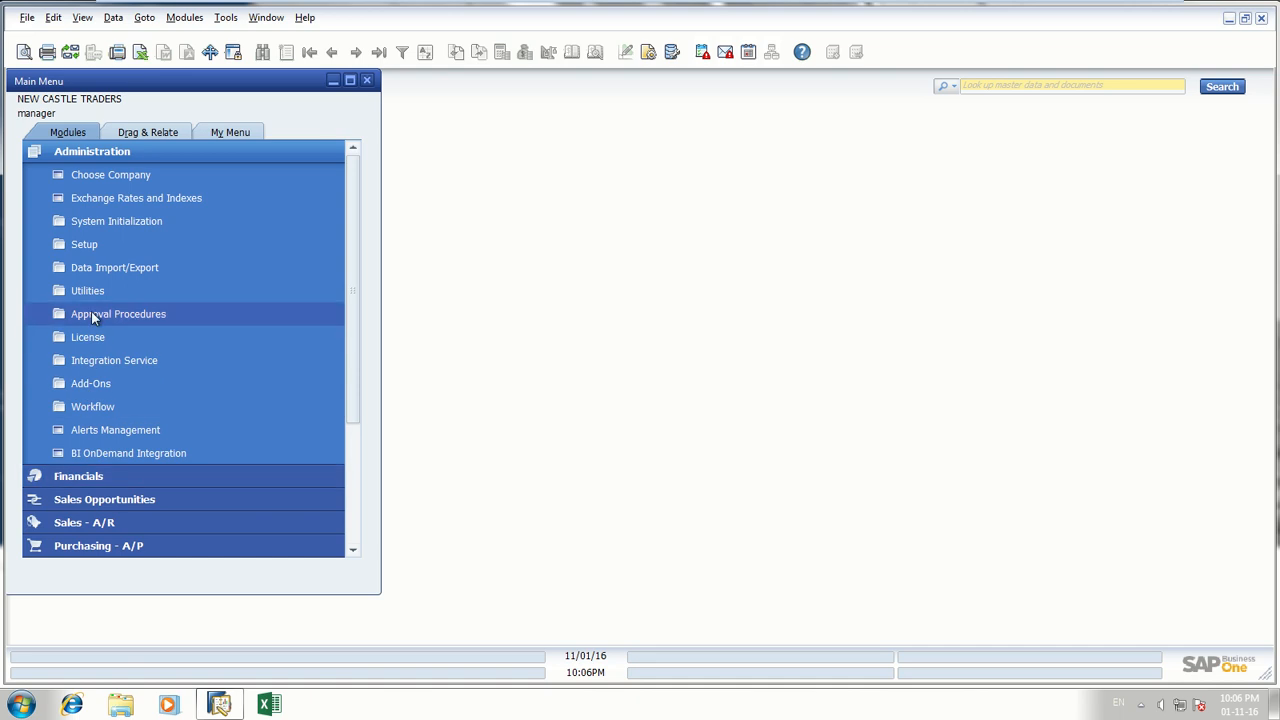
click(95, 249)
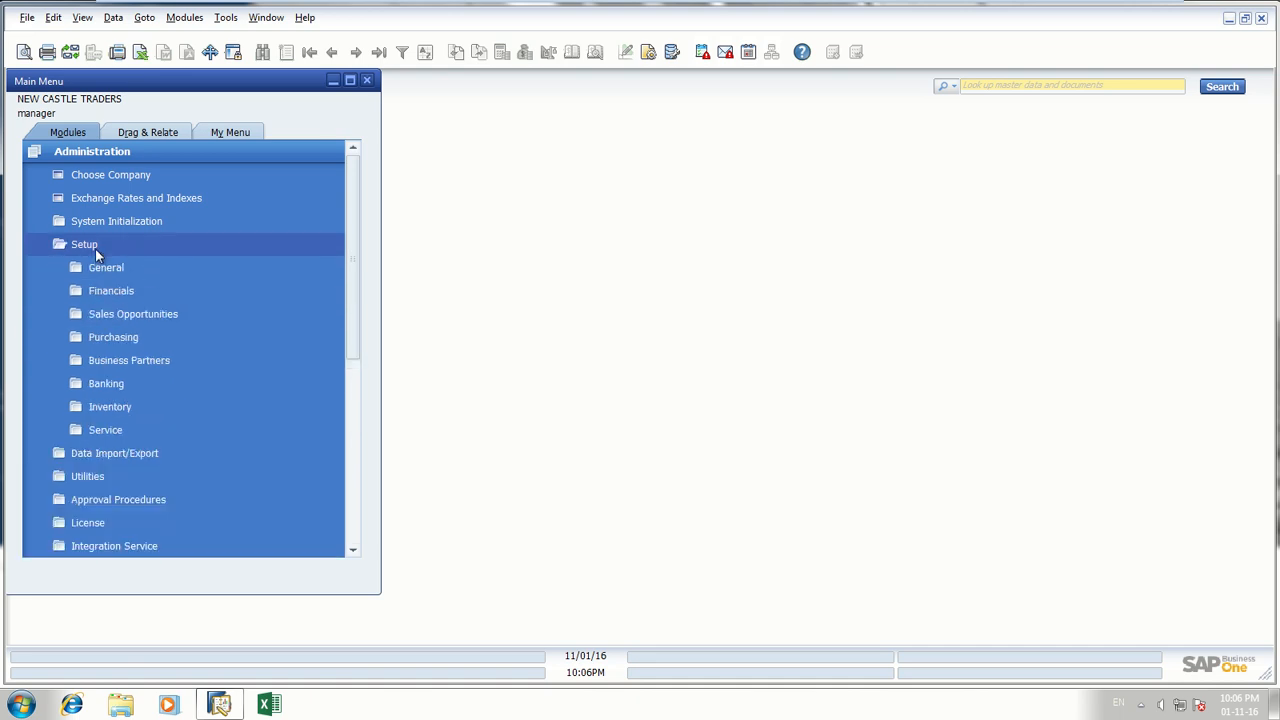
click(117, 403)
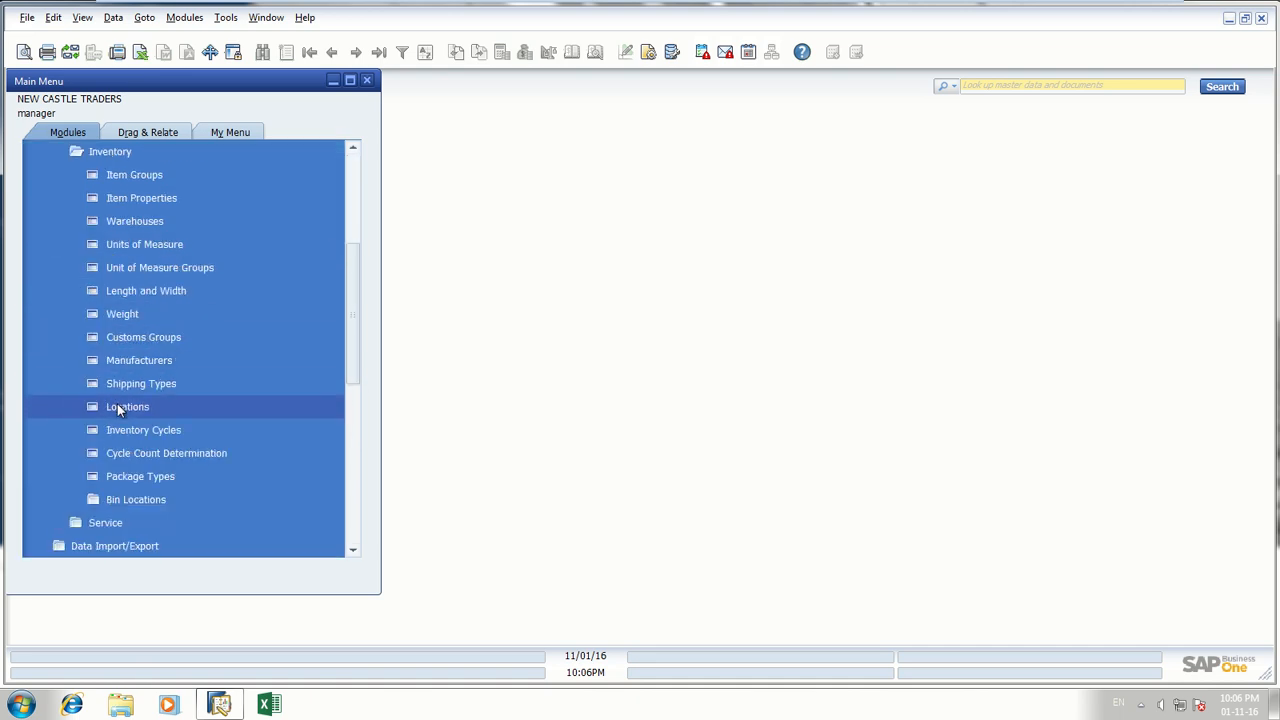
click(148, 221)
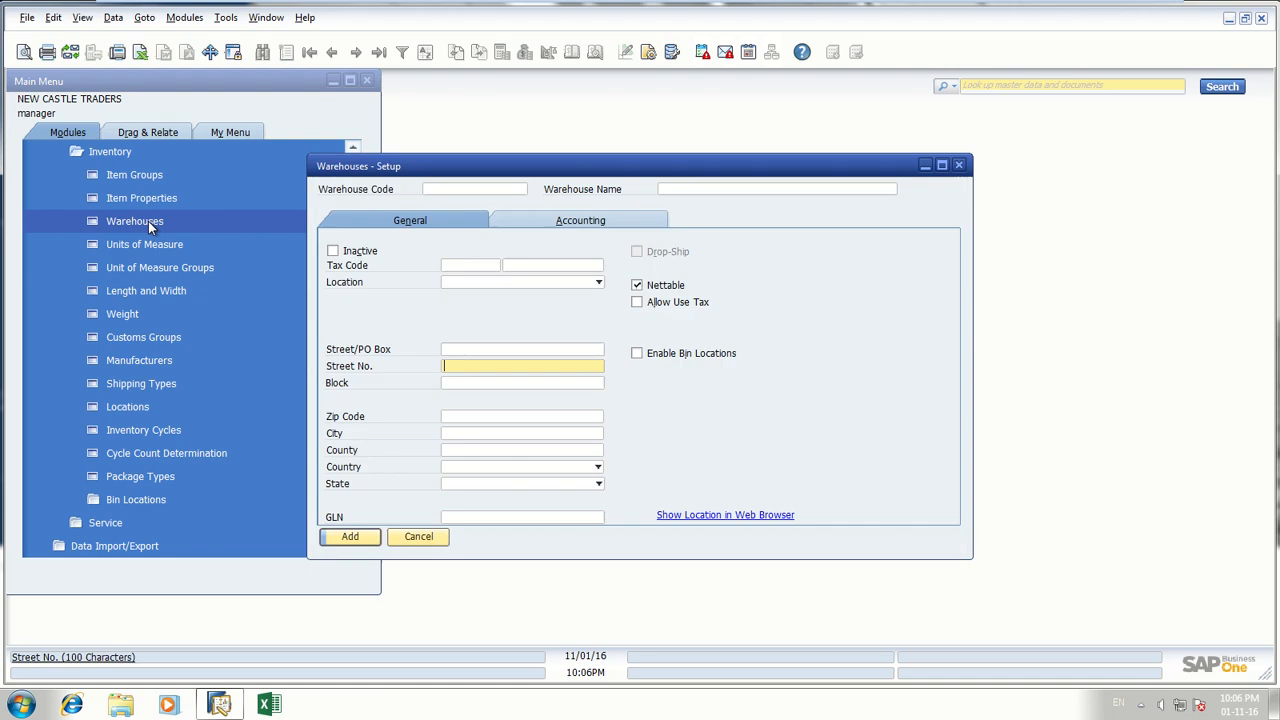
click(330, 52)
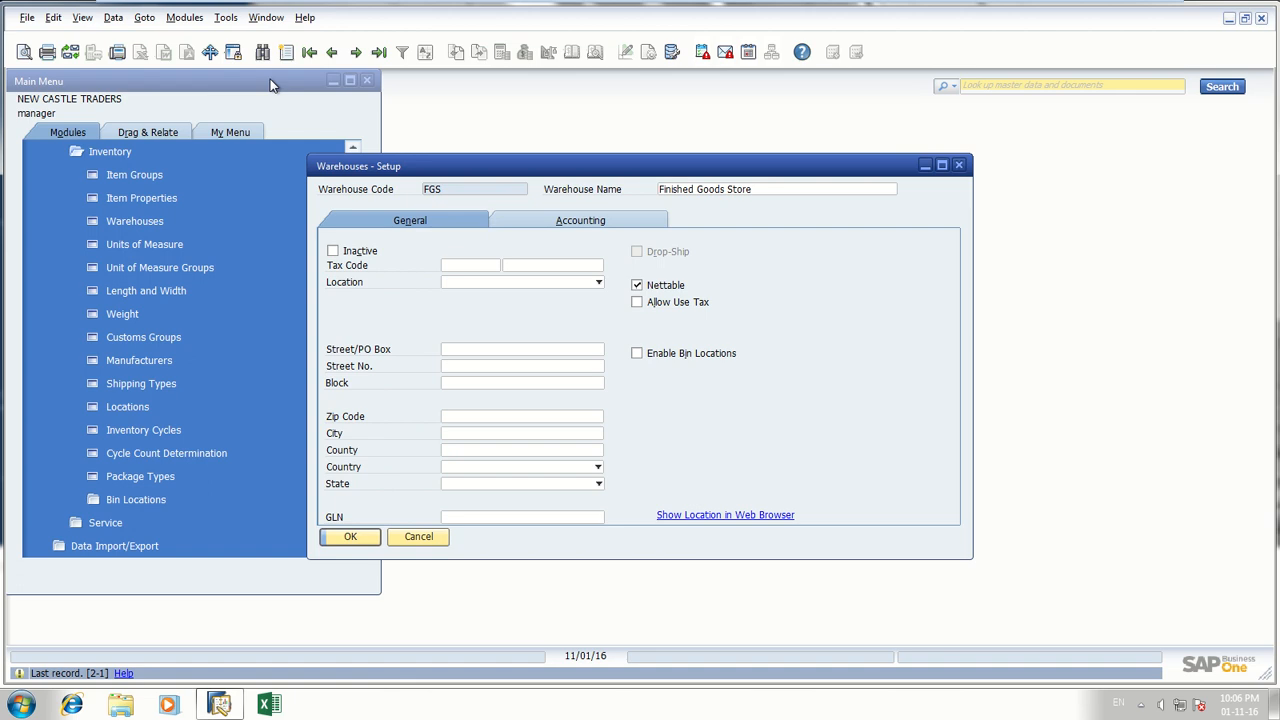
click(332, 52)
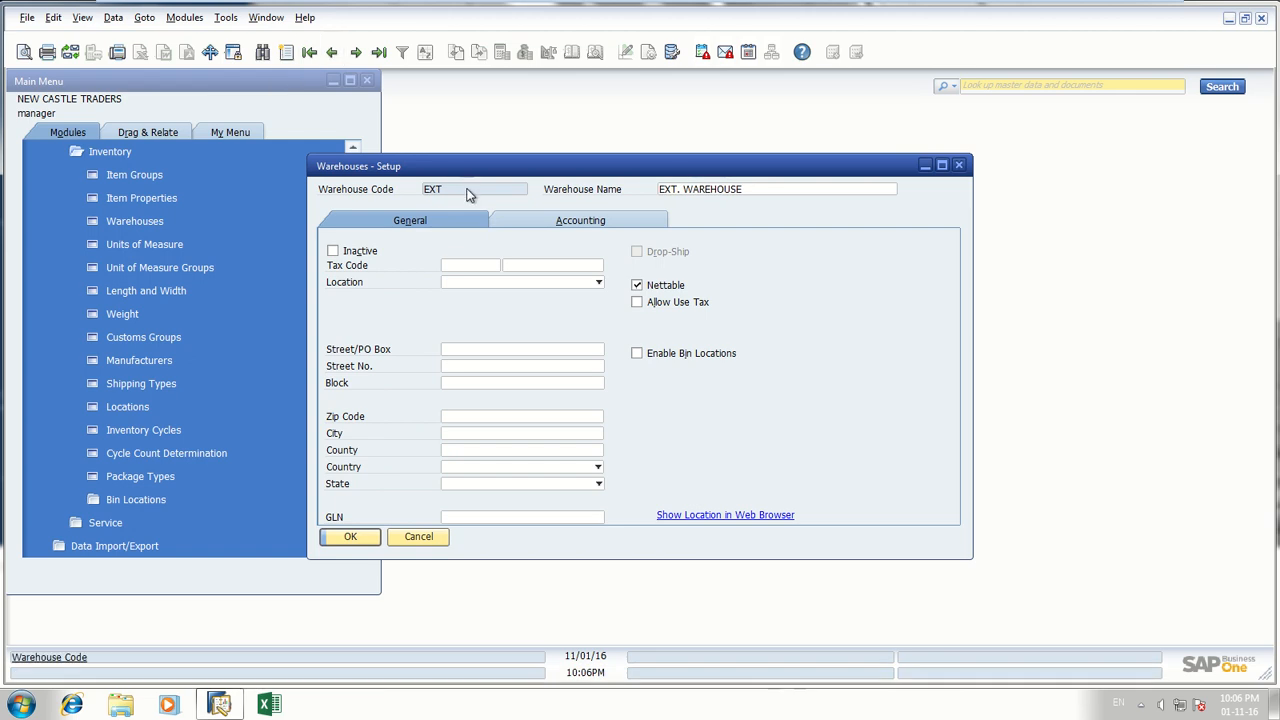
click(331, 53)
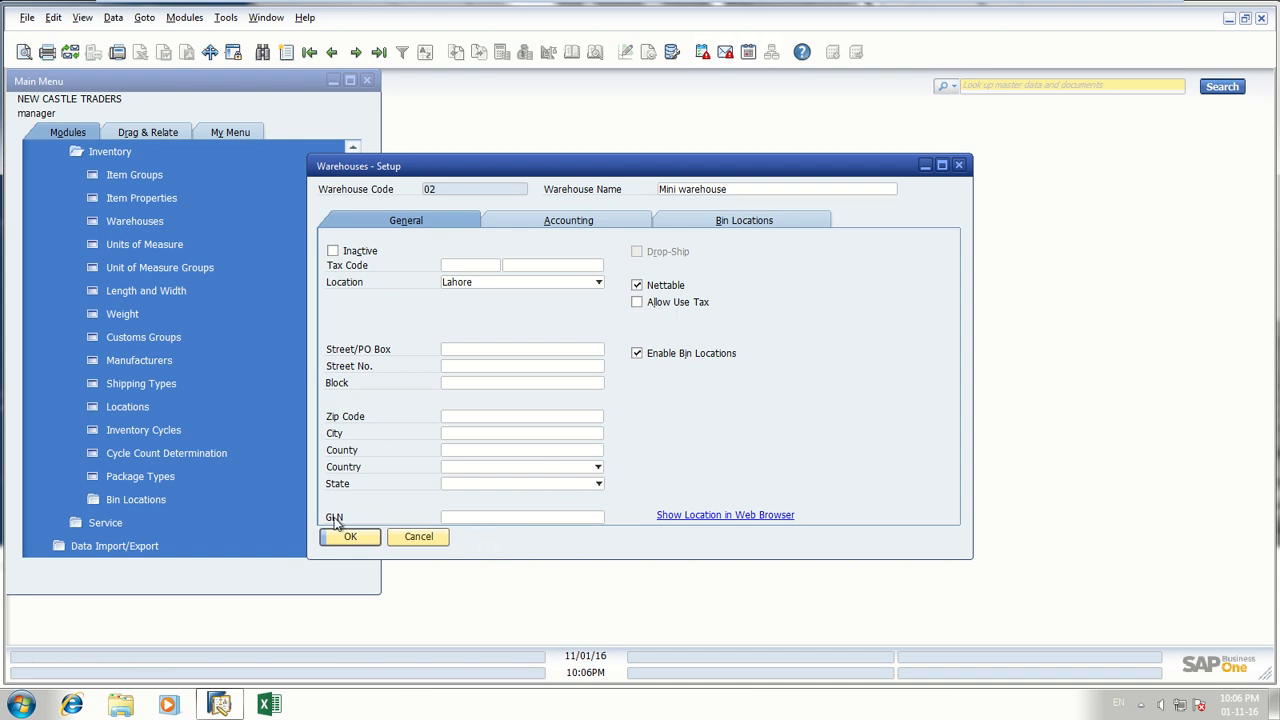
- Clear the Nettable option of Mini warehouse and enable it again
click(485, 517)
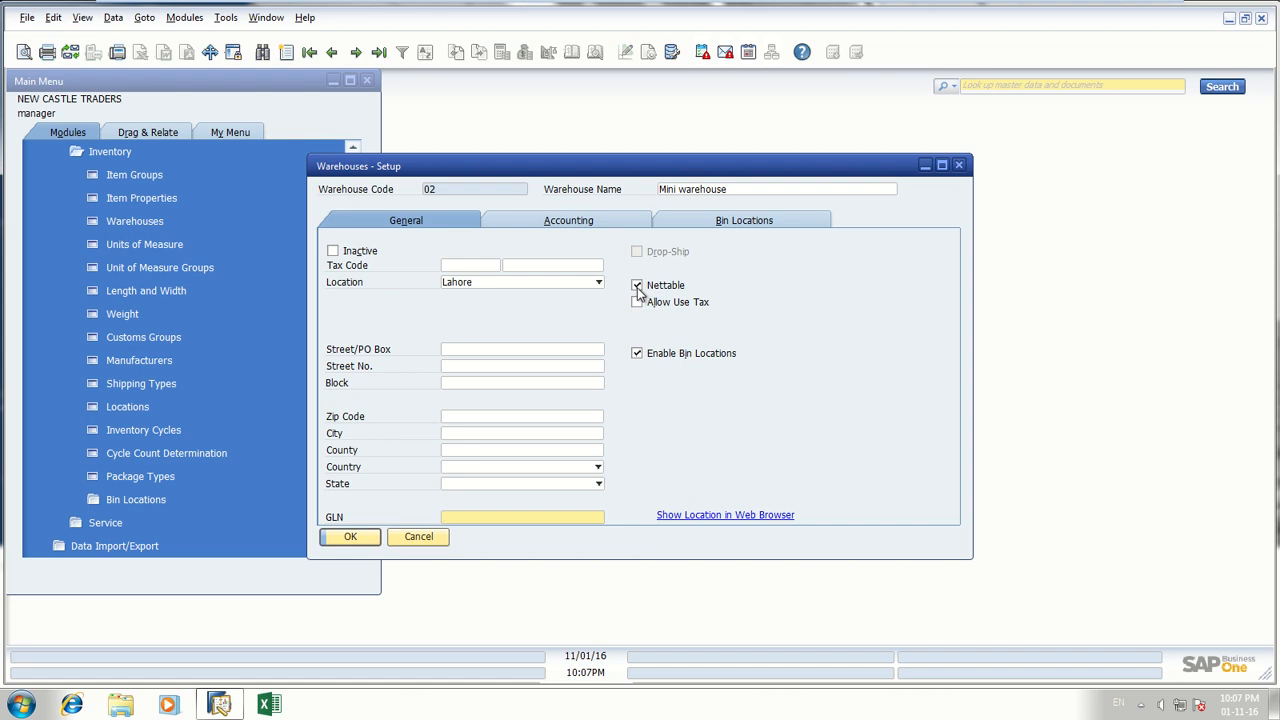
click(637, 286)
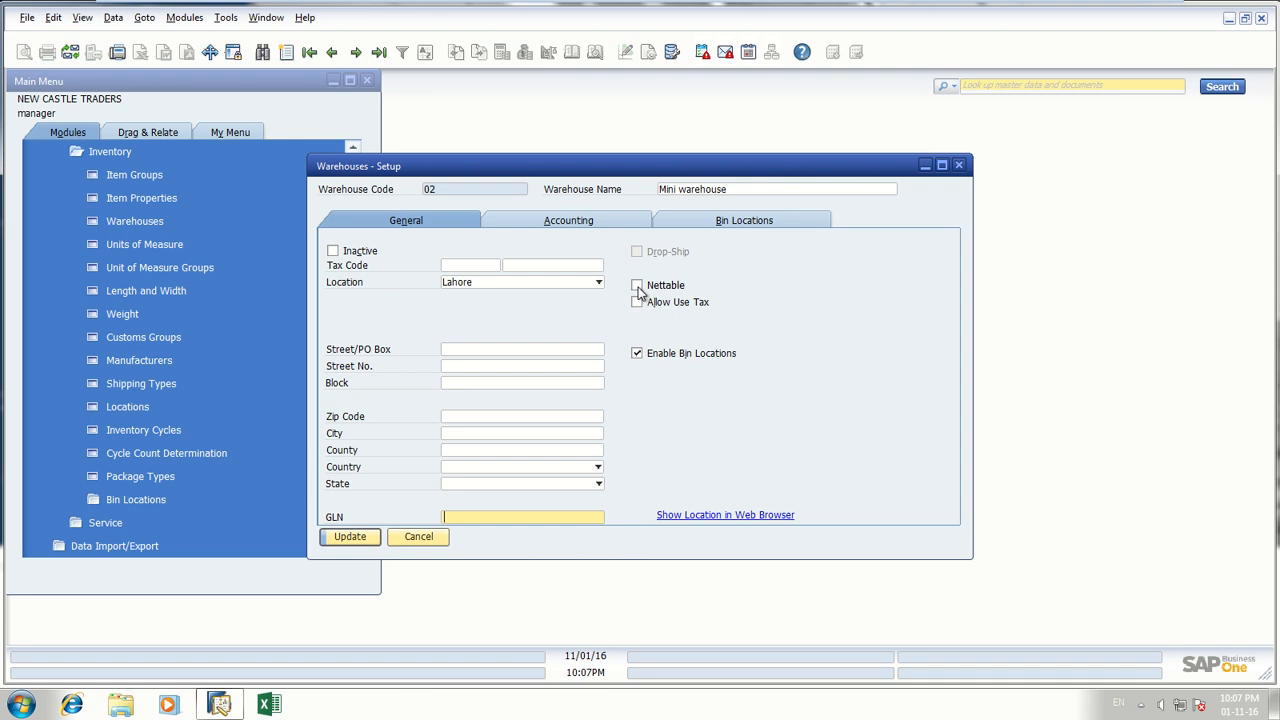
click(637, 286)
- Review Mini warehouse's accounting and bin location settings, update the warehouse and close the setup
click(561, 224)
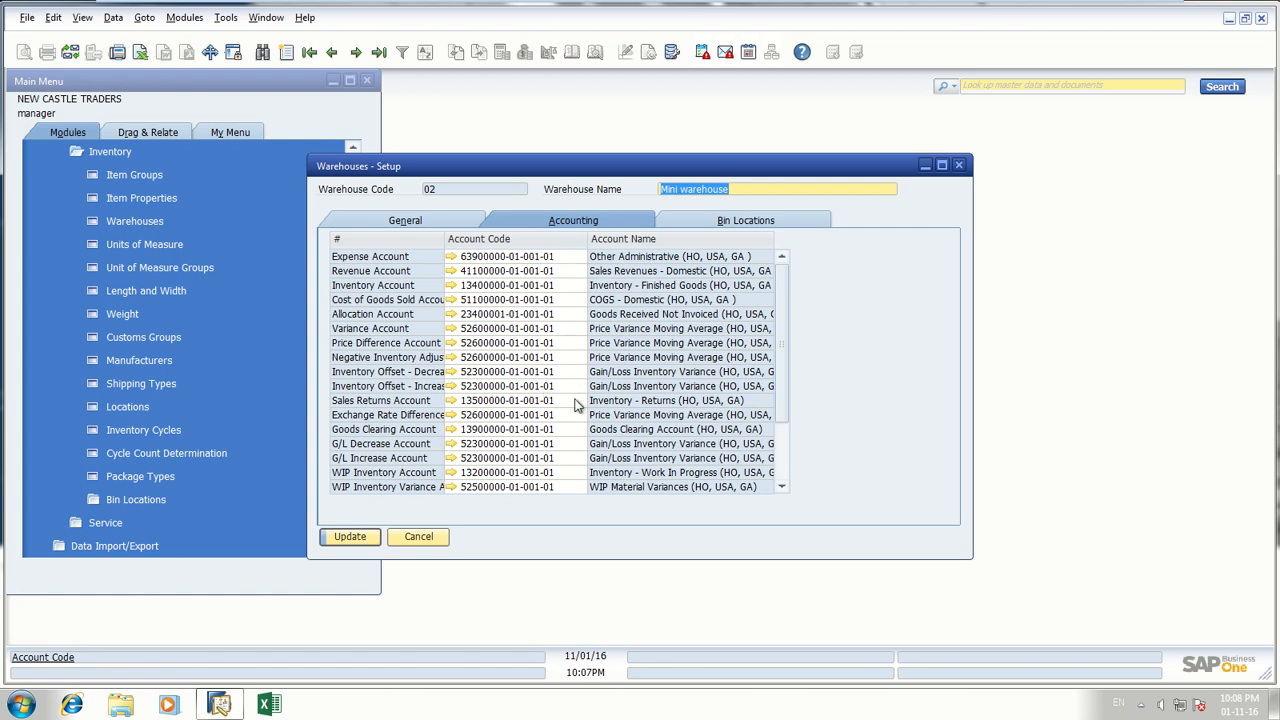
click(408, 225)
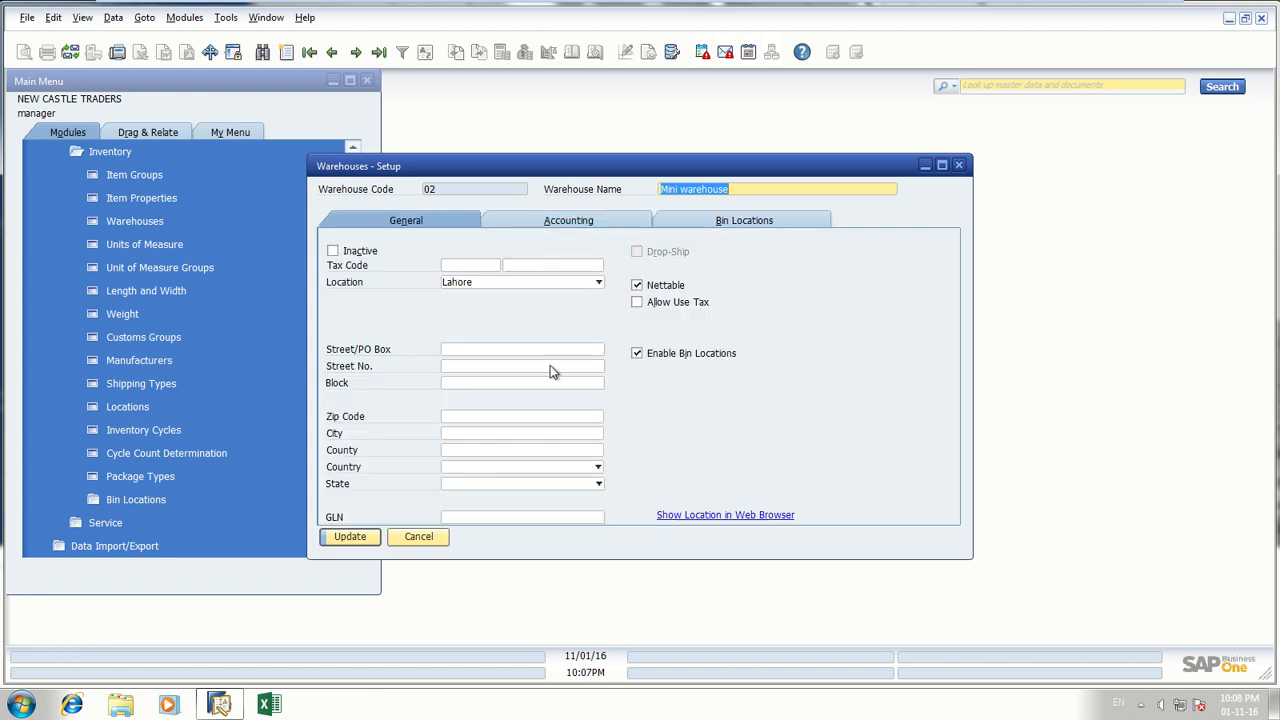
click(638, 354)
click(722, 230)
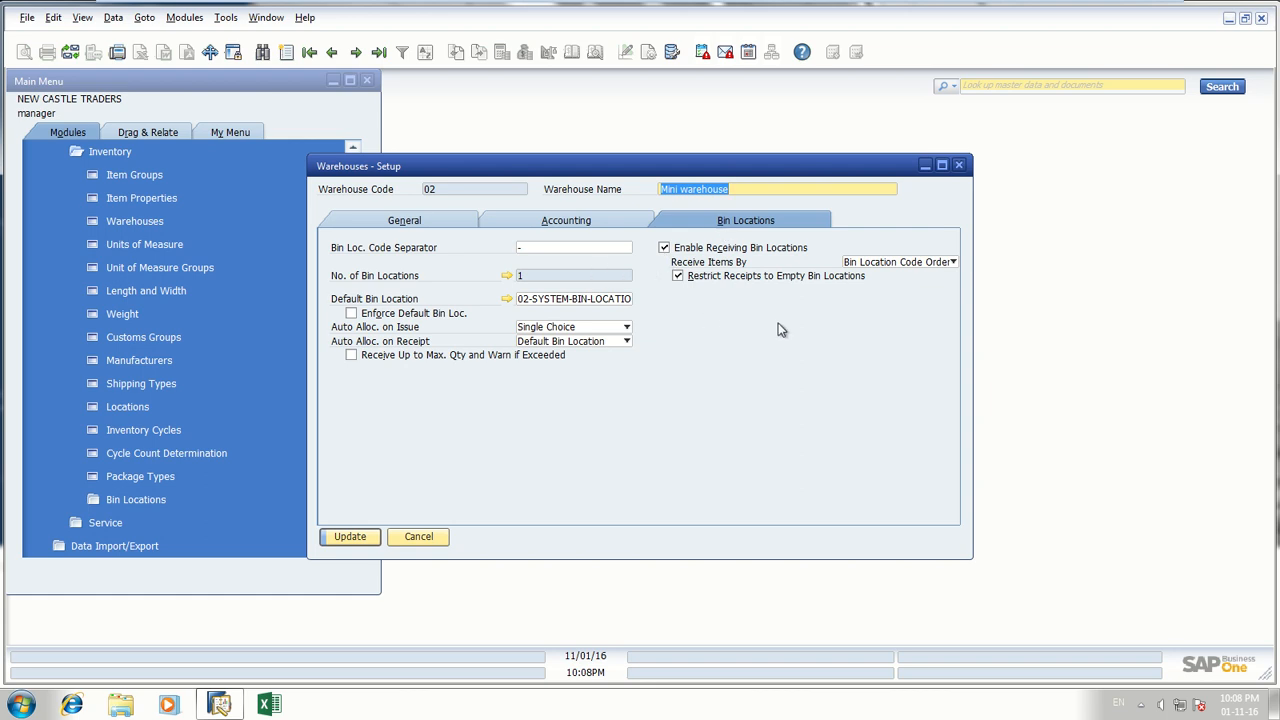
click(418, 224)
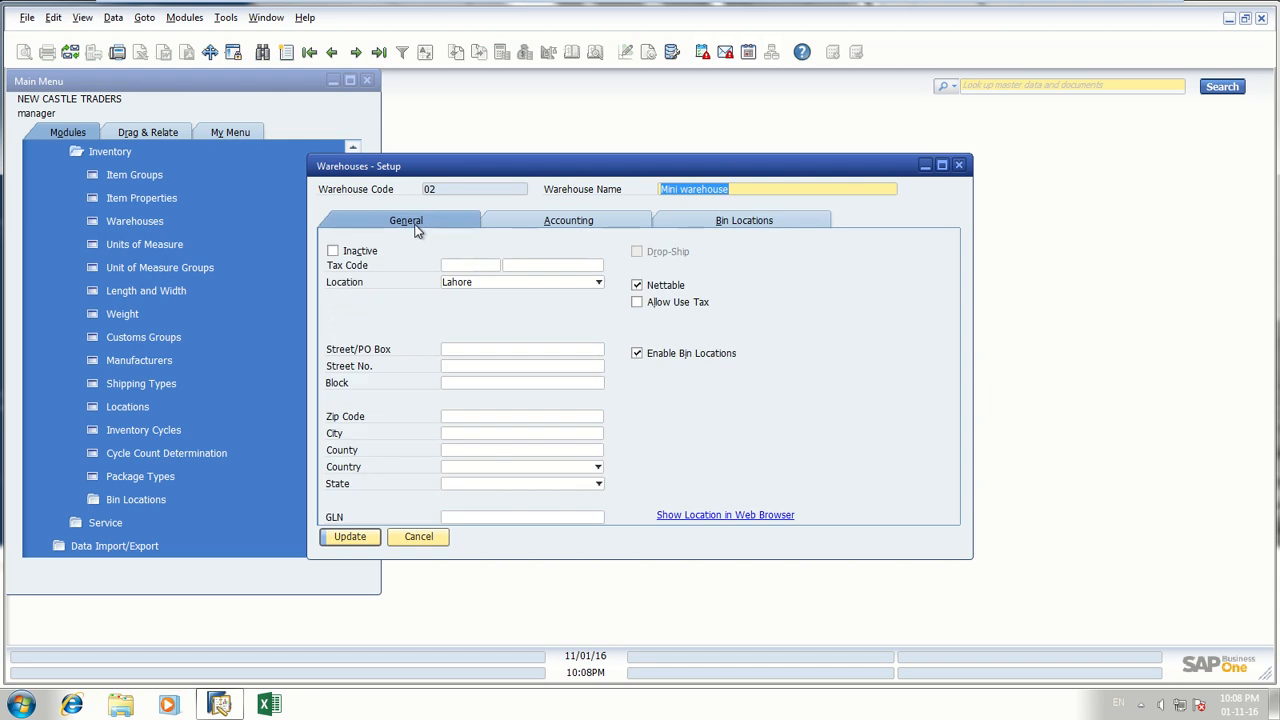
click(354, 539)
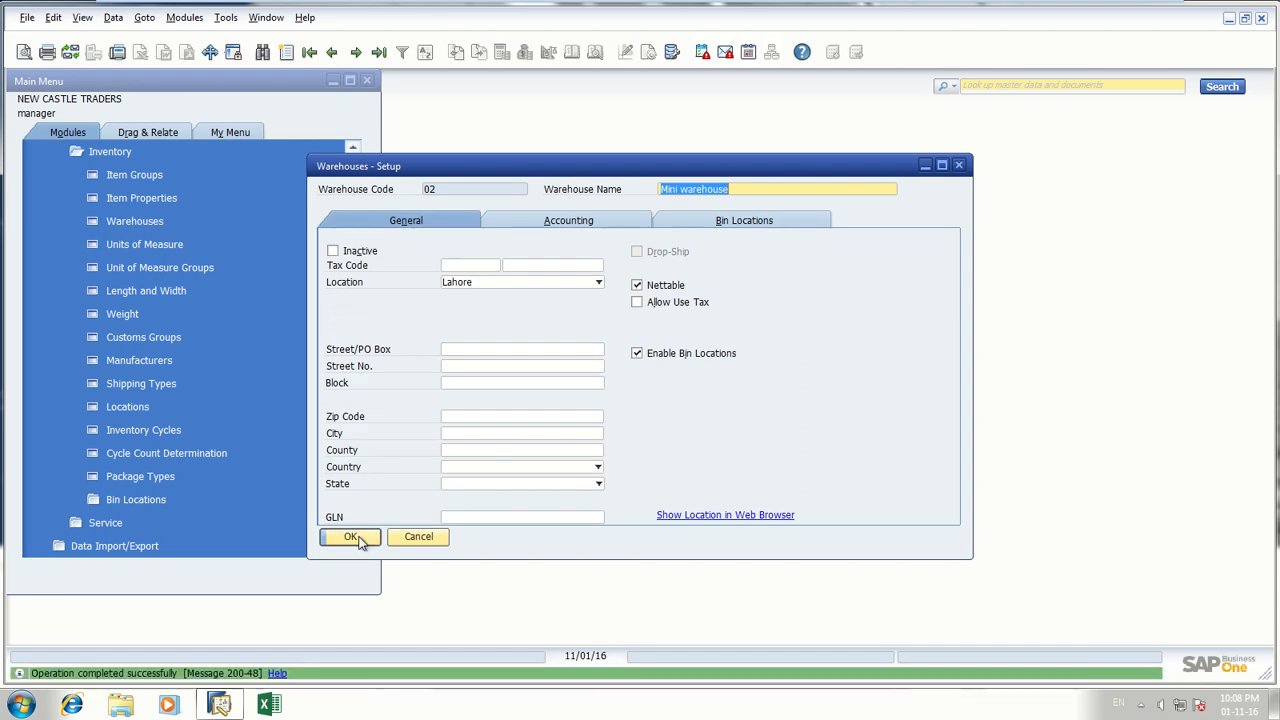
click(352, 539)
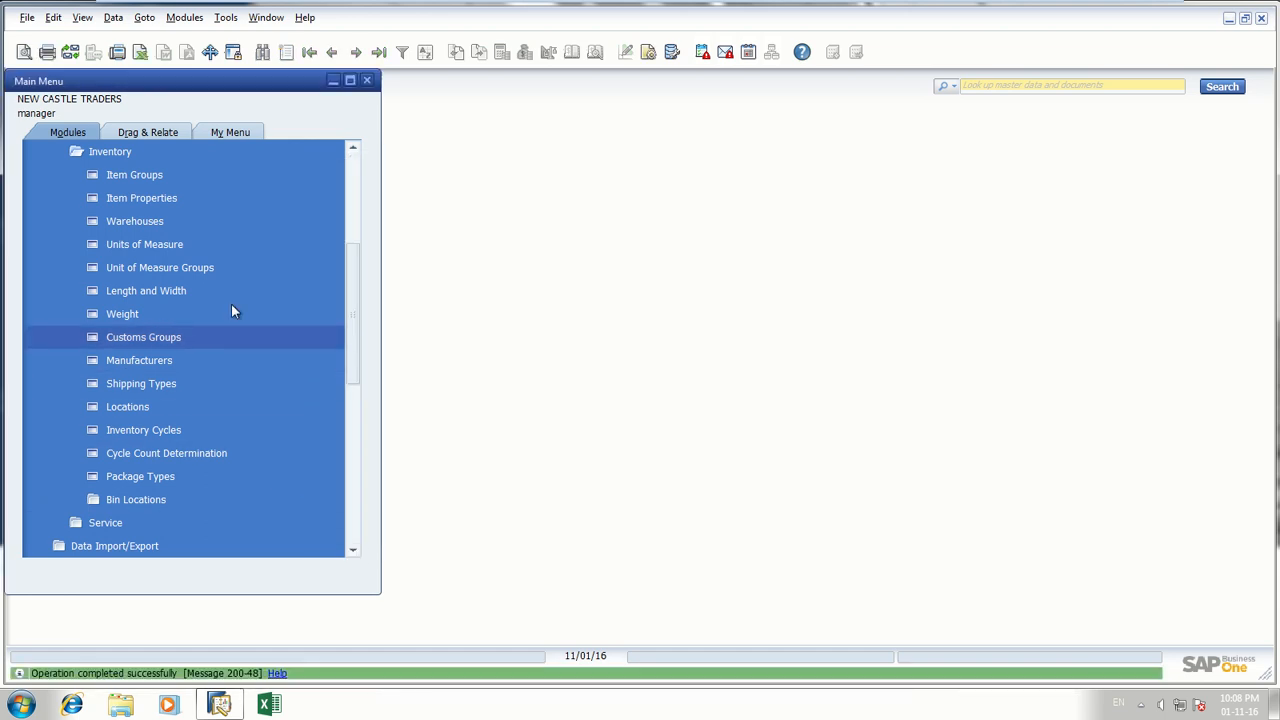
- Open the Units of Measure setup and give the Each unit a length of 2", a width of 3" and a height of 5"
click(182, 244)
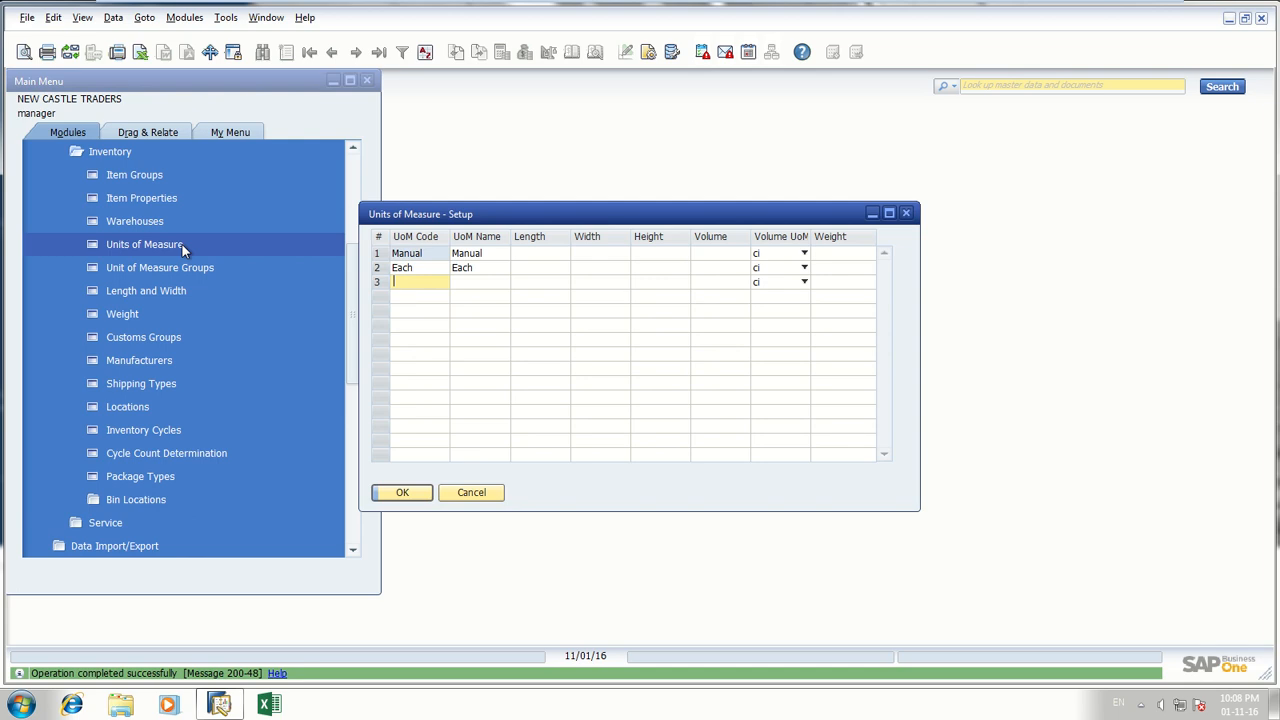
click(545, 270)
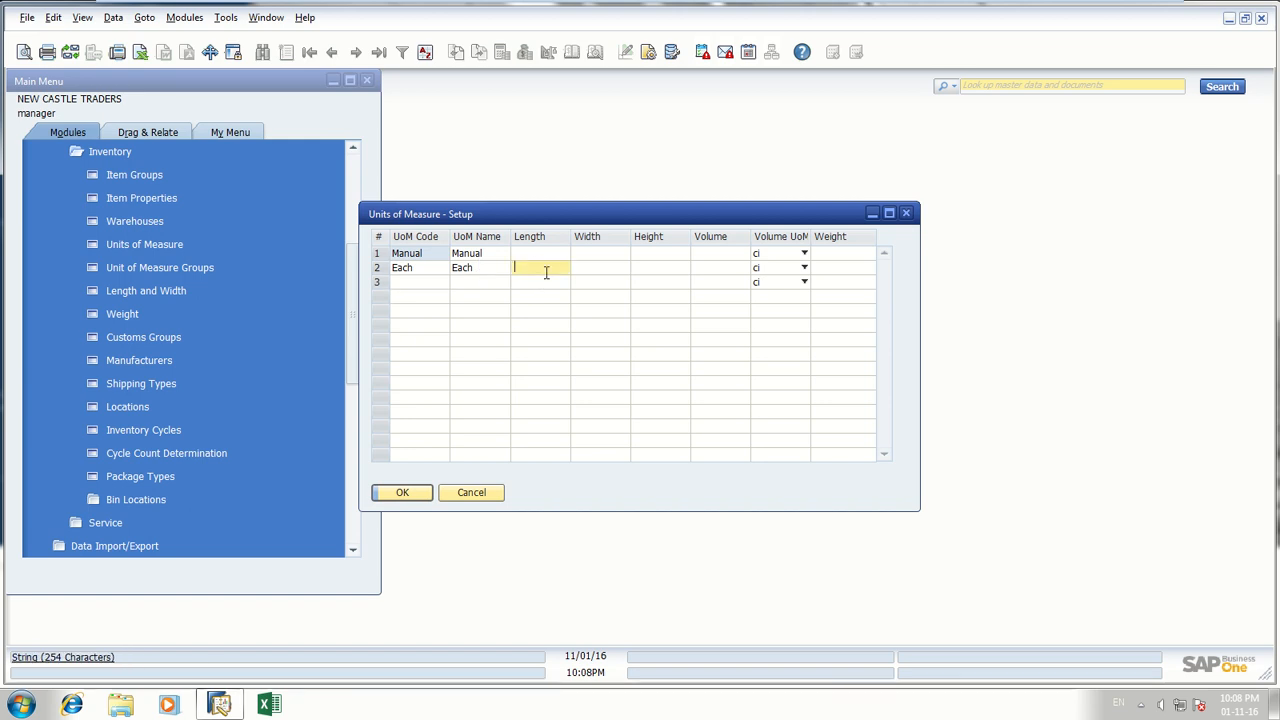
text(2)
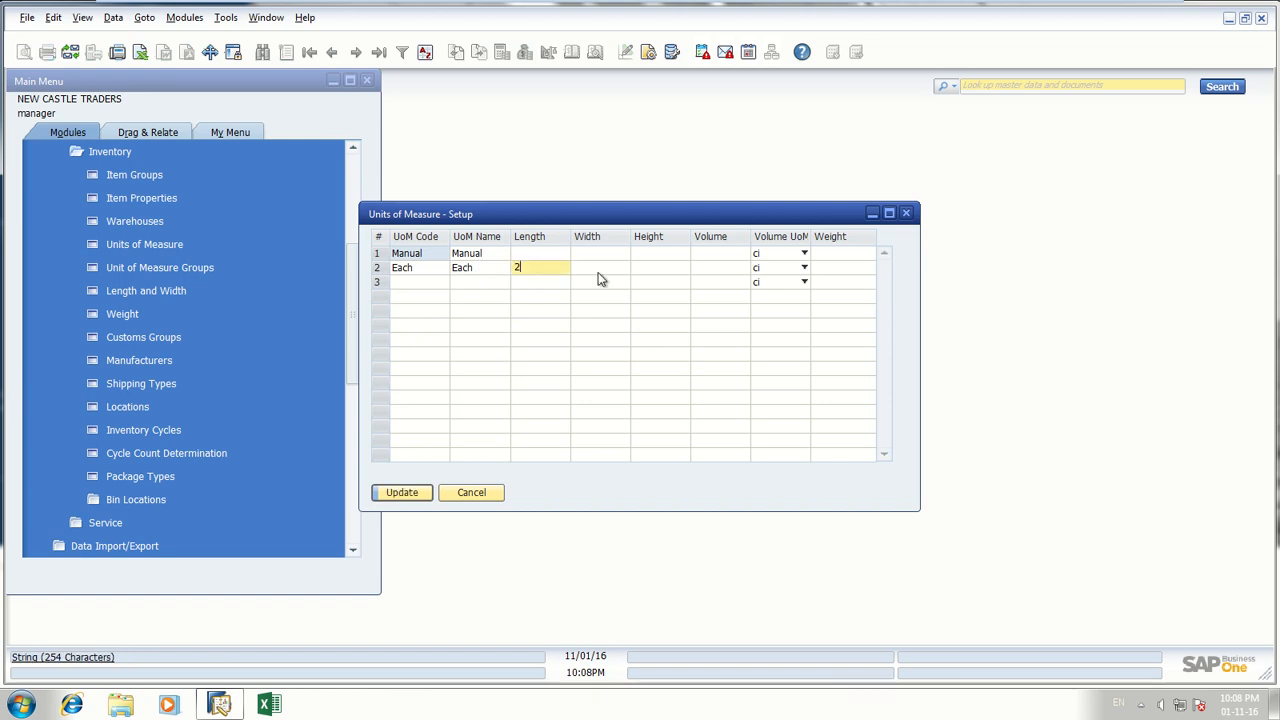
text(")
click(602, 267)
text(3")
click(668, 268)
text(5")
click(715, 268)
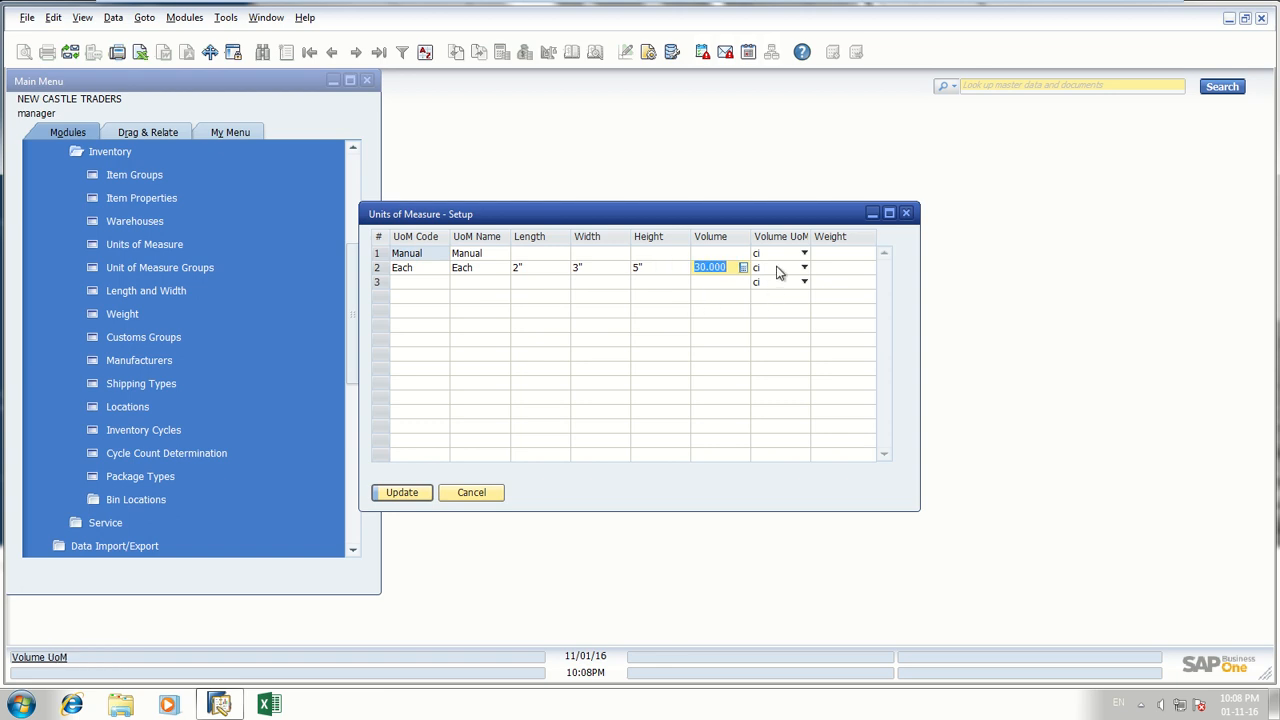
- Widen the setup window, select ci as the volume unit for Each, update the units of measure and close the setup
drag(920, 276, 1146, 277)
click(738, 269)
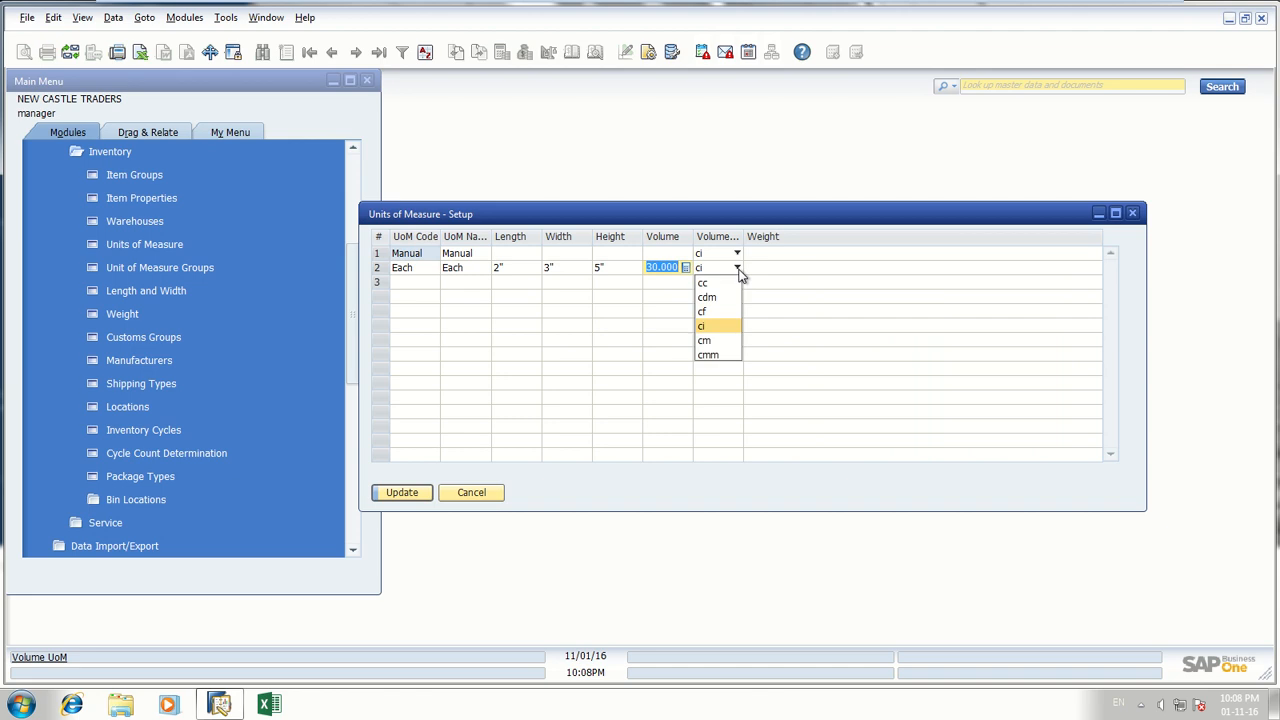
click(724, 329)
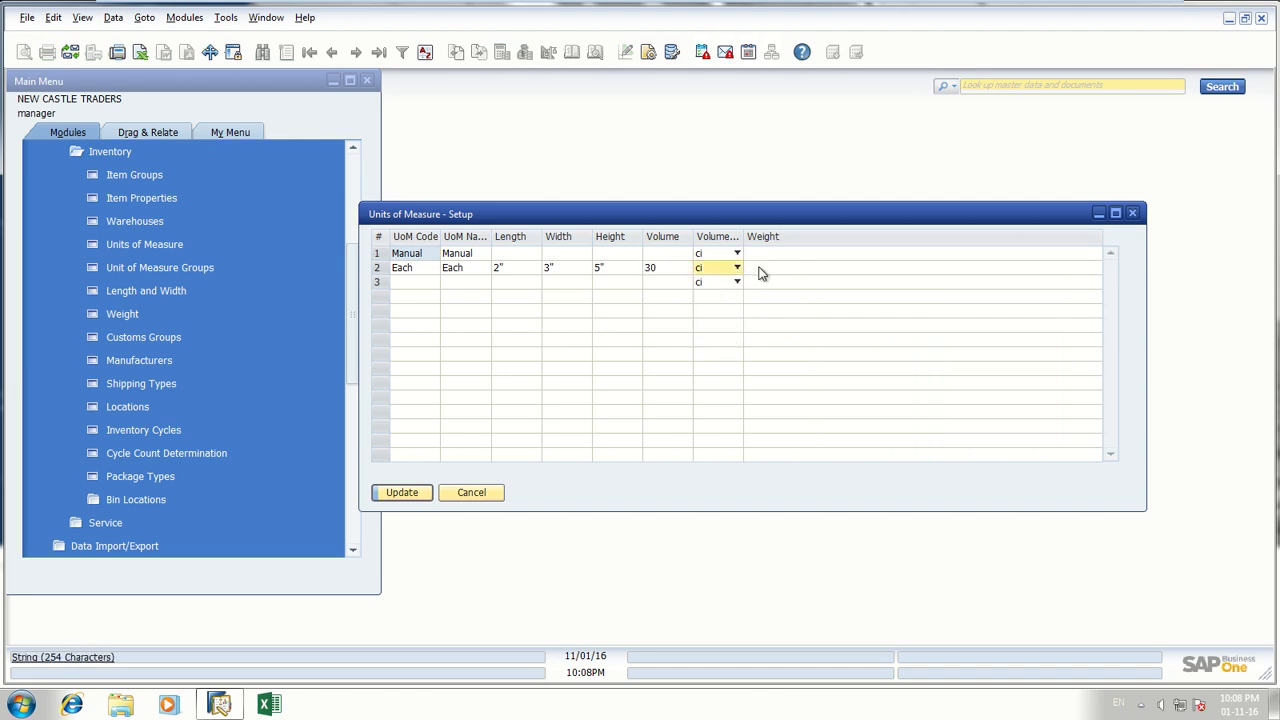
click(757, 268)
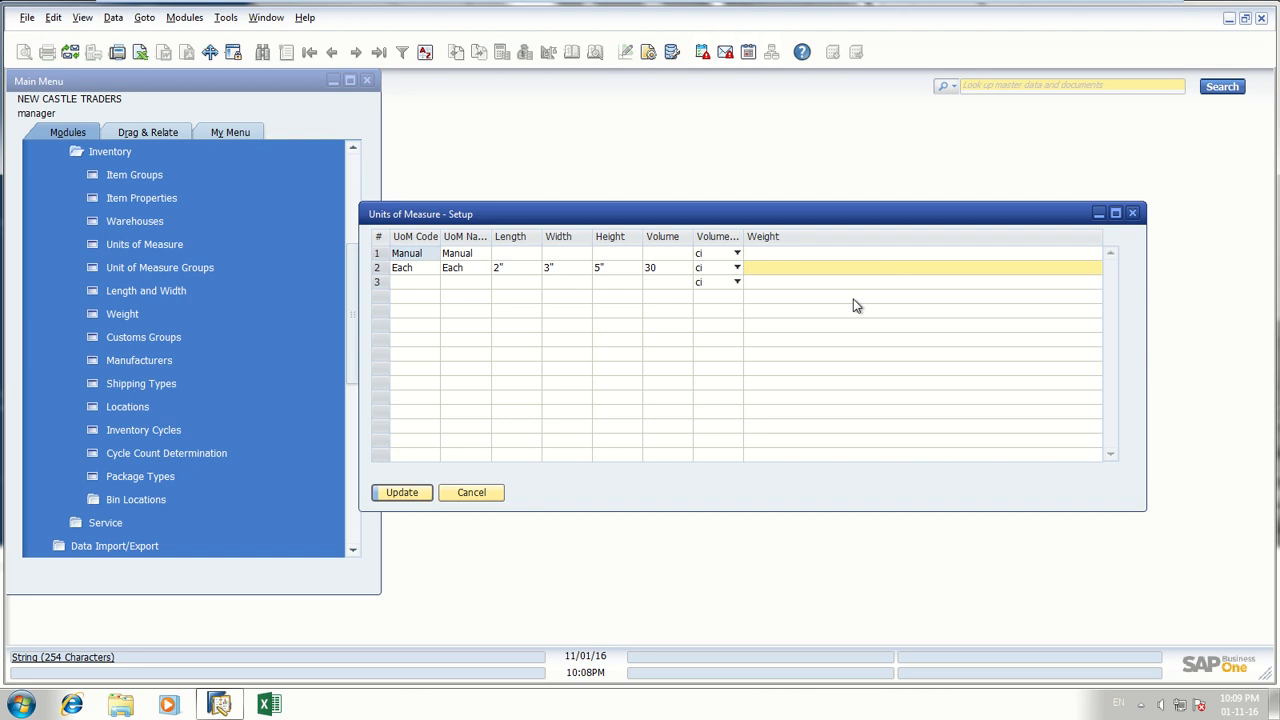
click(400, 493)
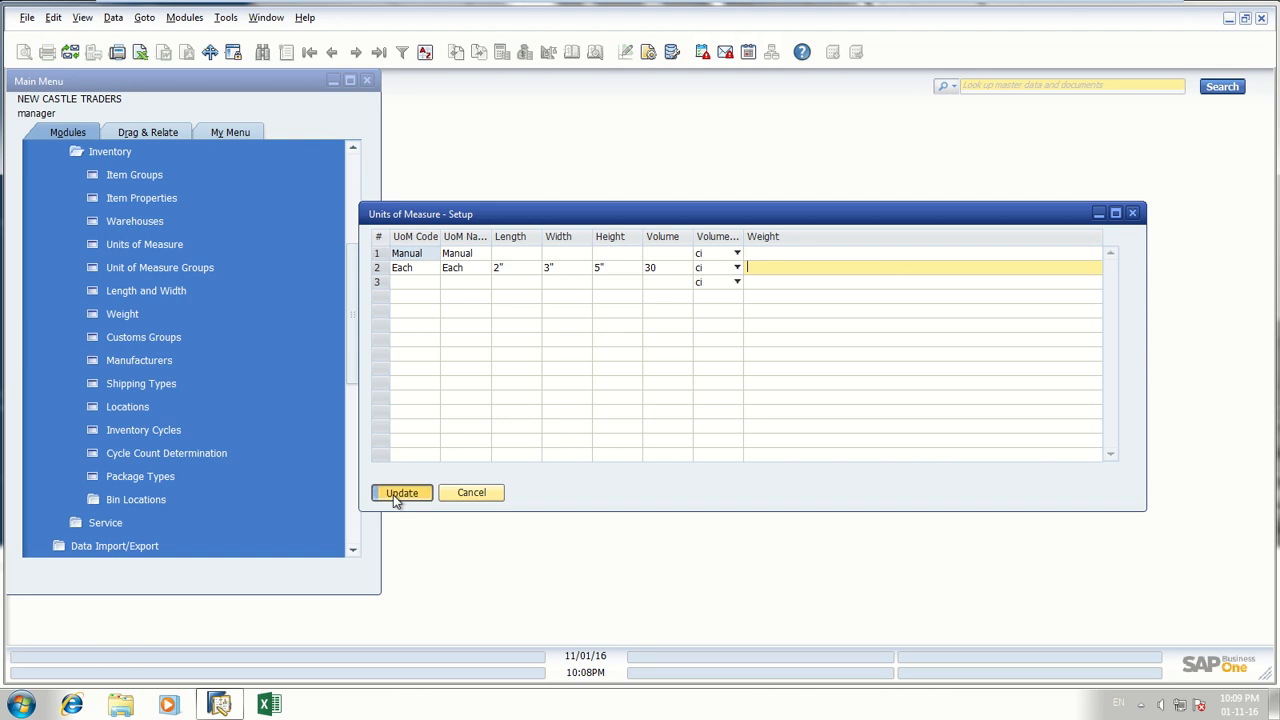
click(451, 372)
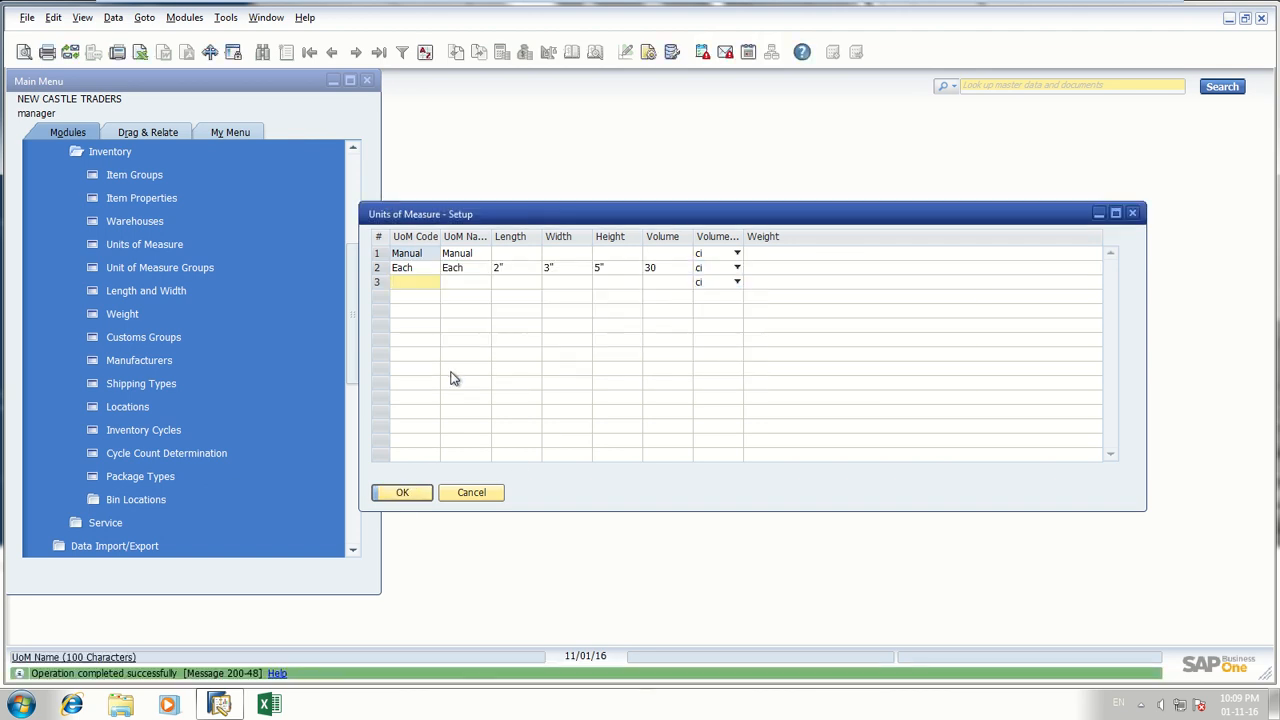
click(408, 492)
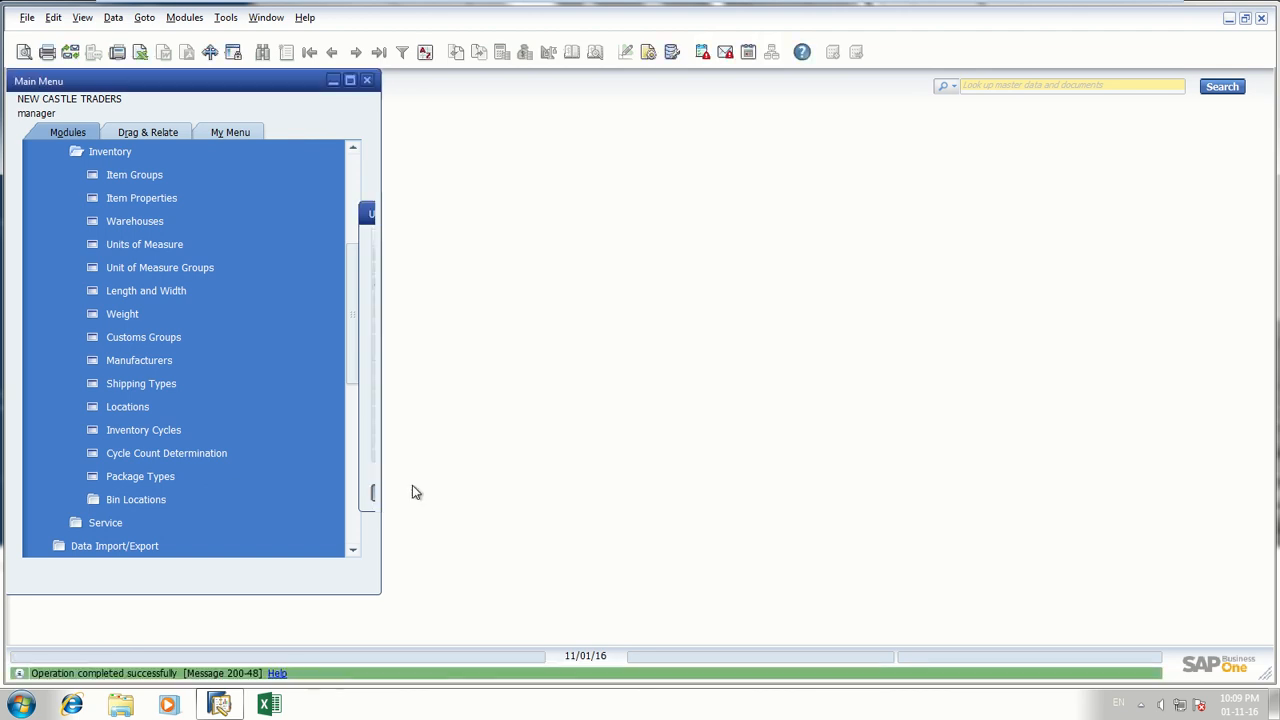
- Review the Unit of Measure Groups setup, close it without changes and open the Weight setup
click(218, 266)
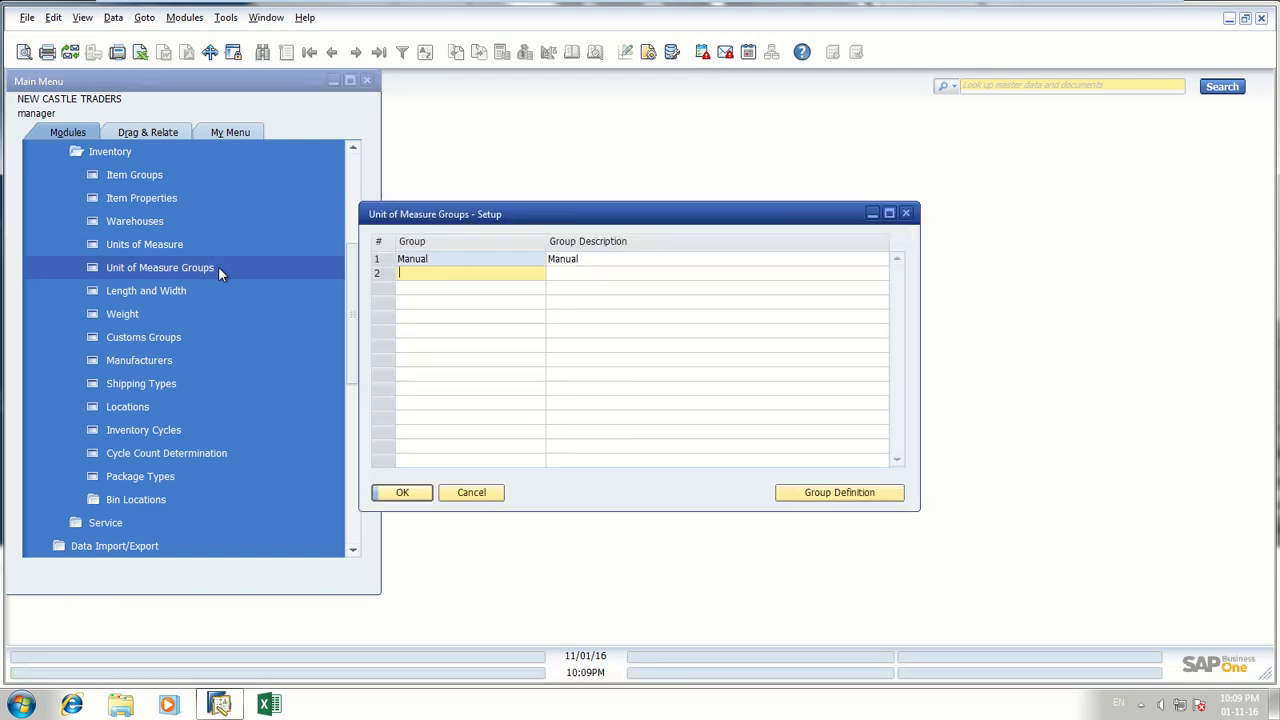
click(471, 492)
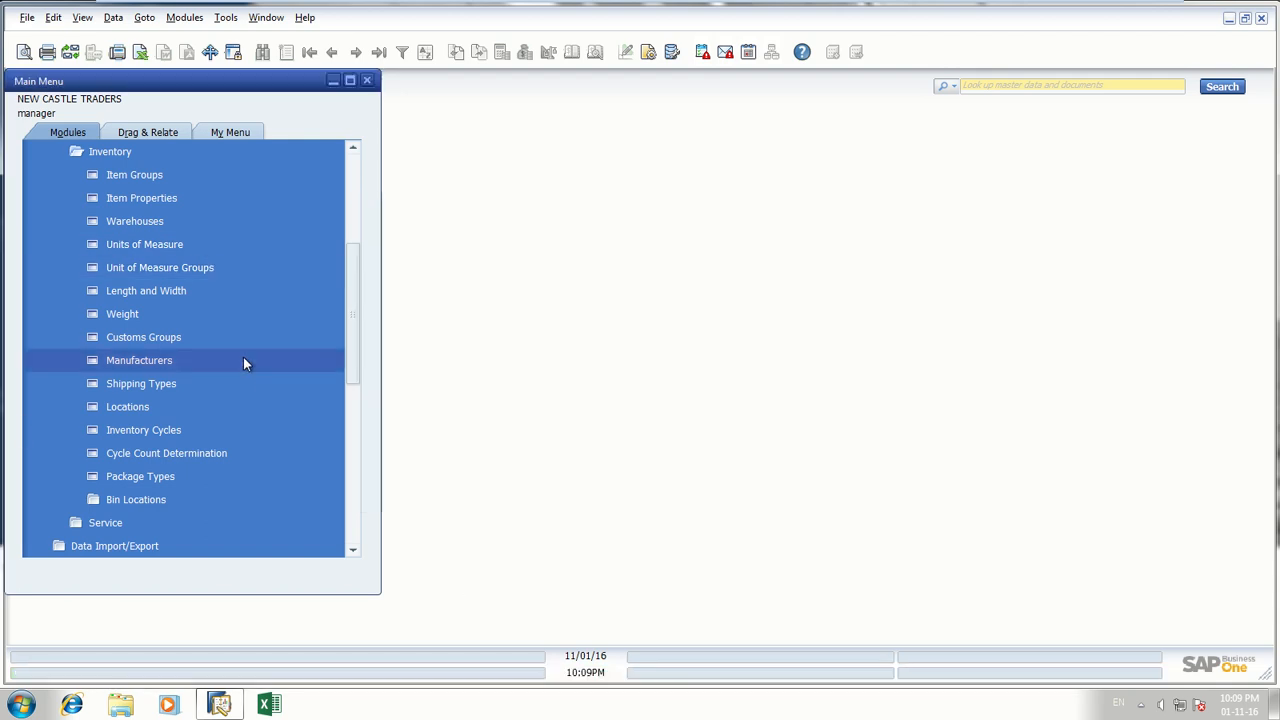
click(165, 318)
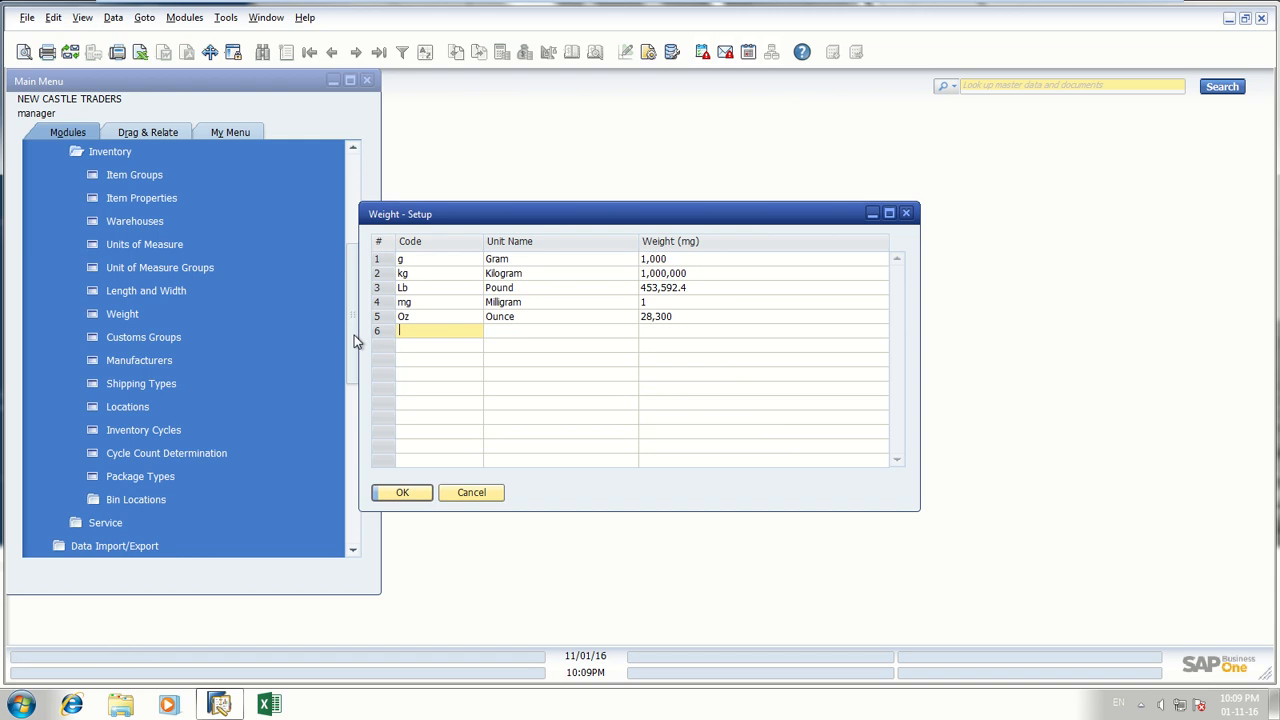
- Open the Customs Groups setup, widen its window and inspect the Customs Allocation and Customs Expense Account fields of Customs Exempt
click(189, 343)
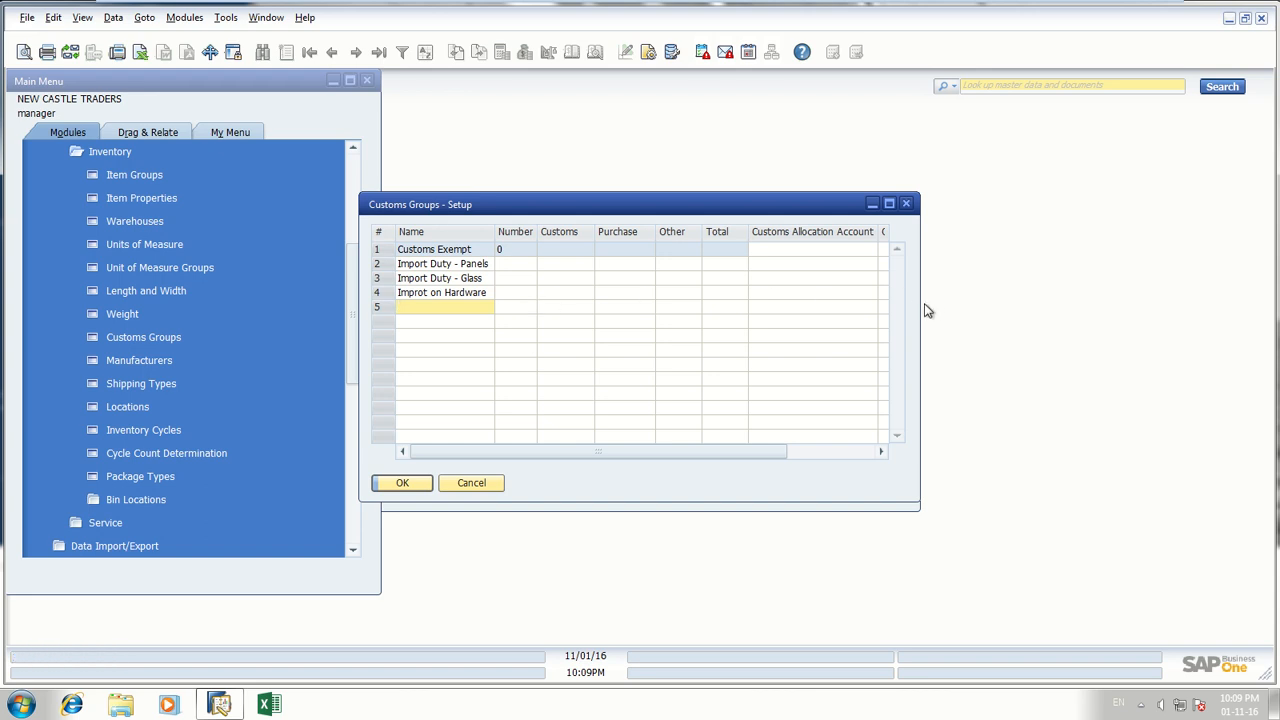
drag(919, 306, 1189, 306)
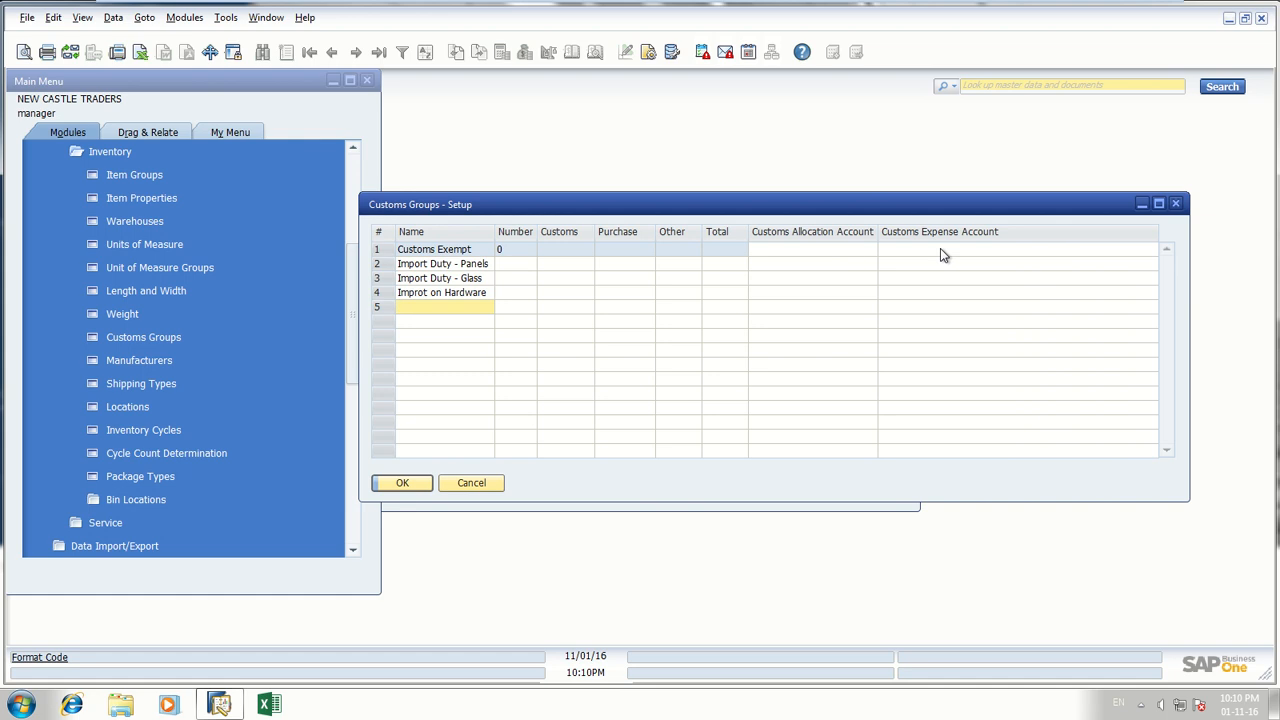
click(823, 252)
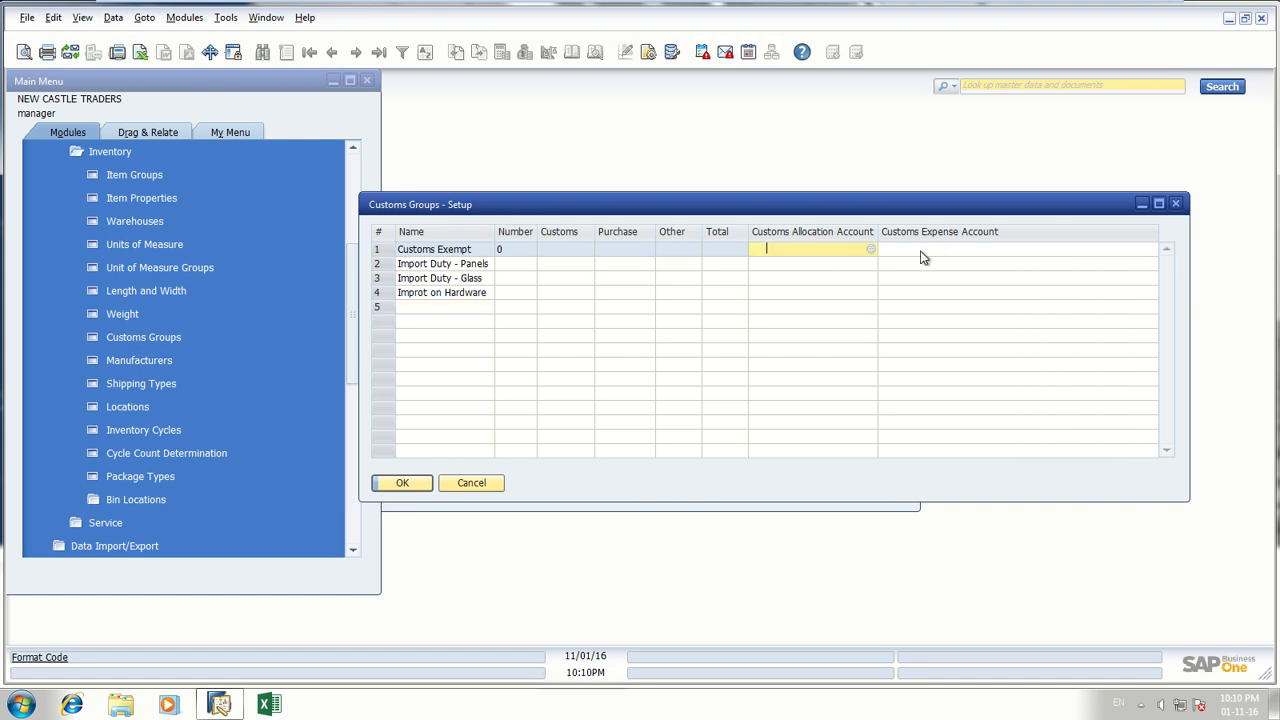
click(920, 251)
click(814, 250)
- For Import Duty - Panels, enter number 1, customs 5, purchase 5 and other 2
click(567, 265)
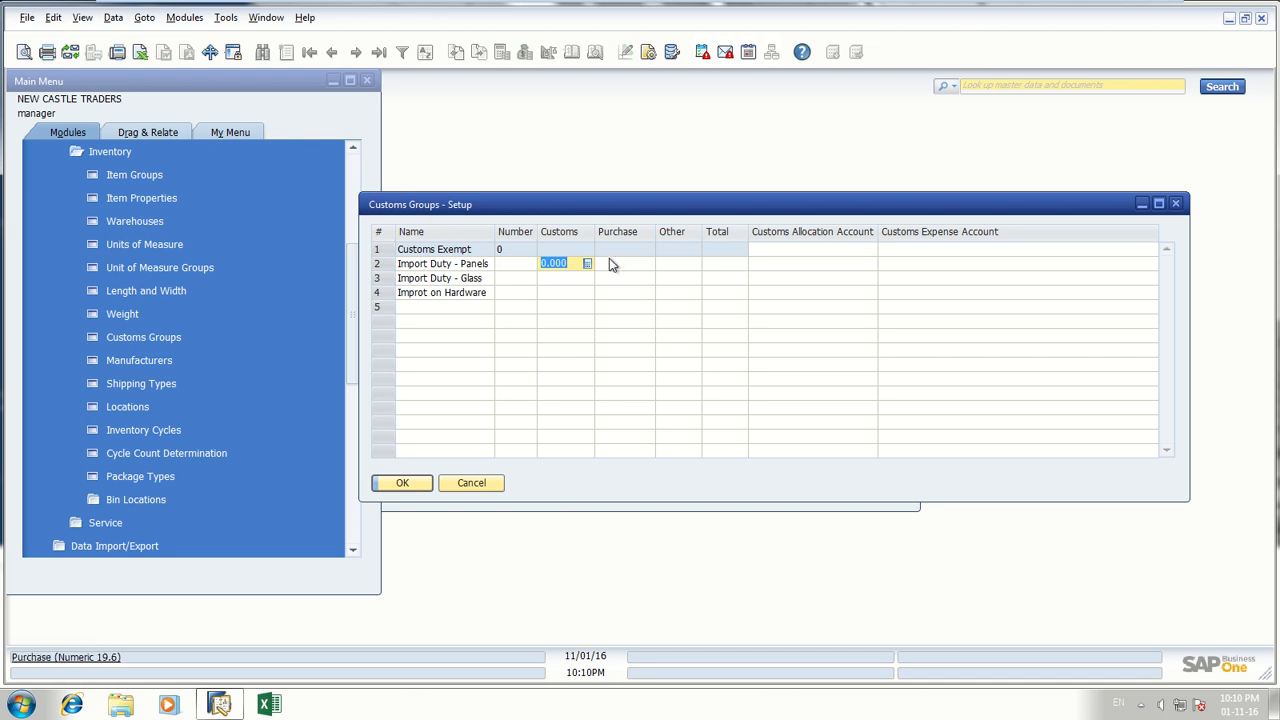
click(530, 265)
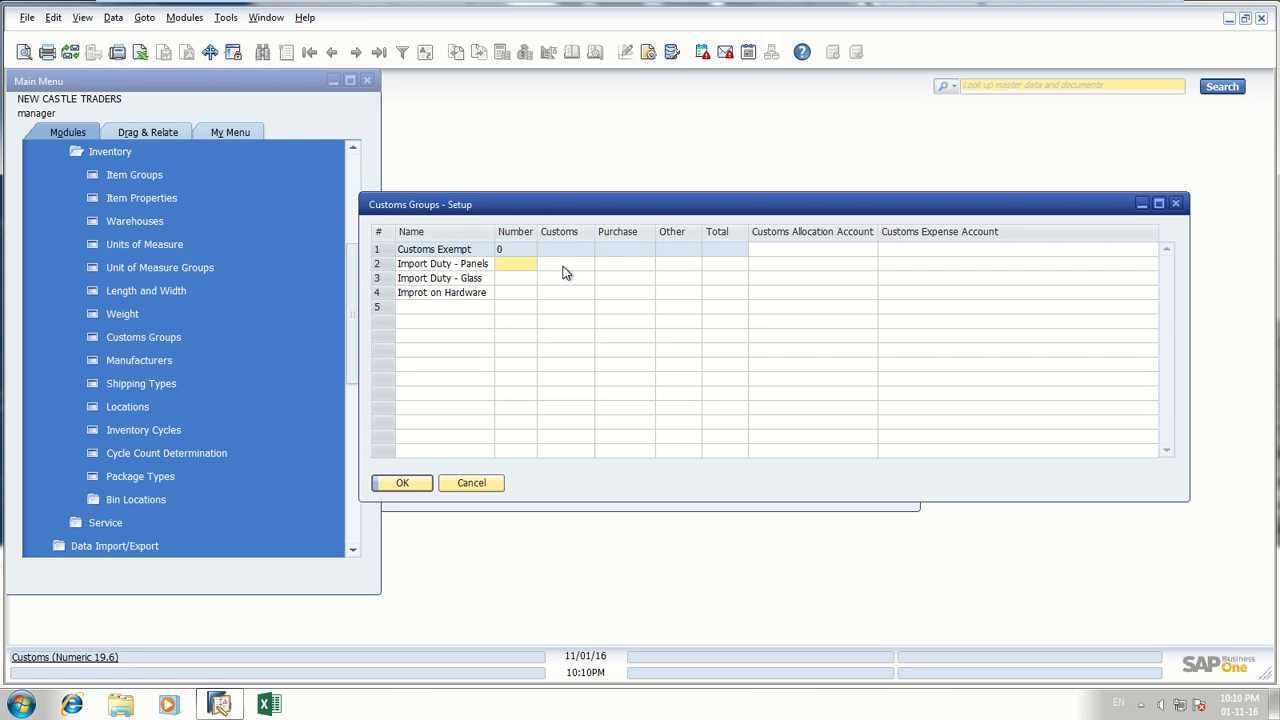
text(1)
click(563, 265)
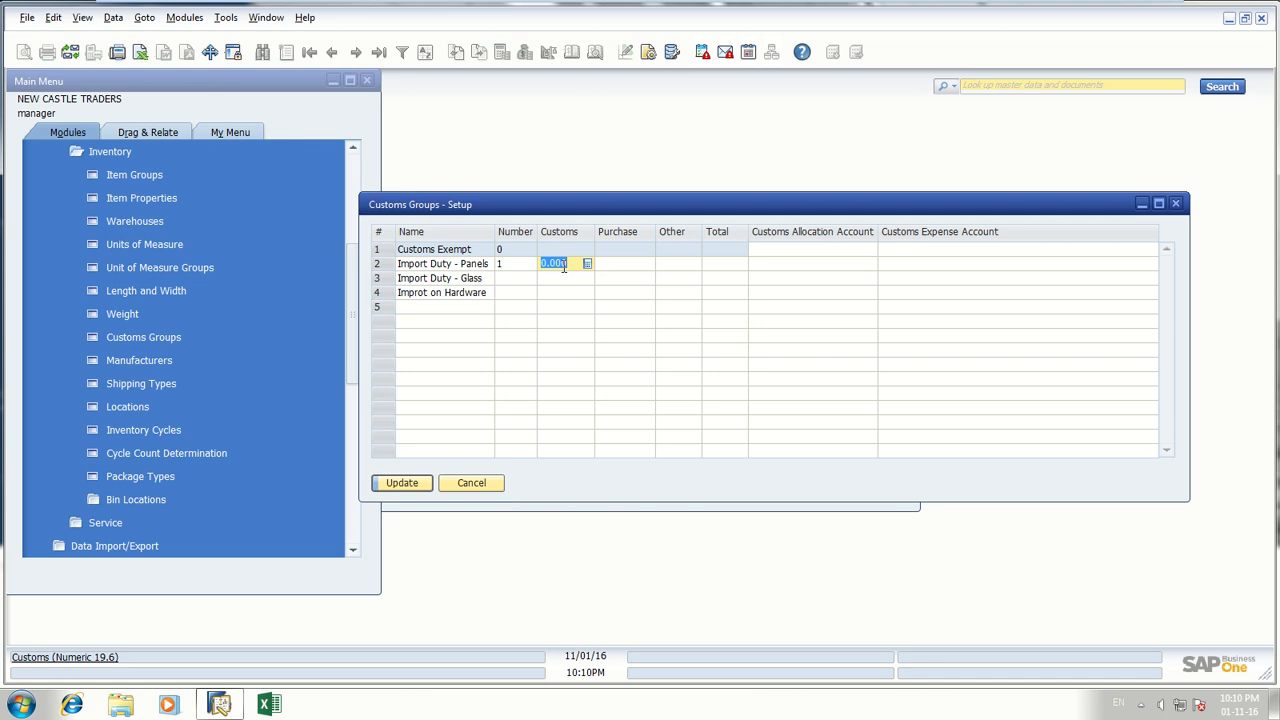
text(5)
key(Tab)
text(5)
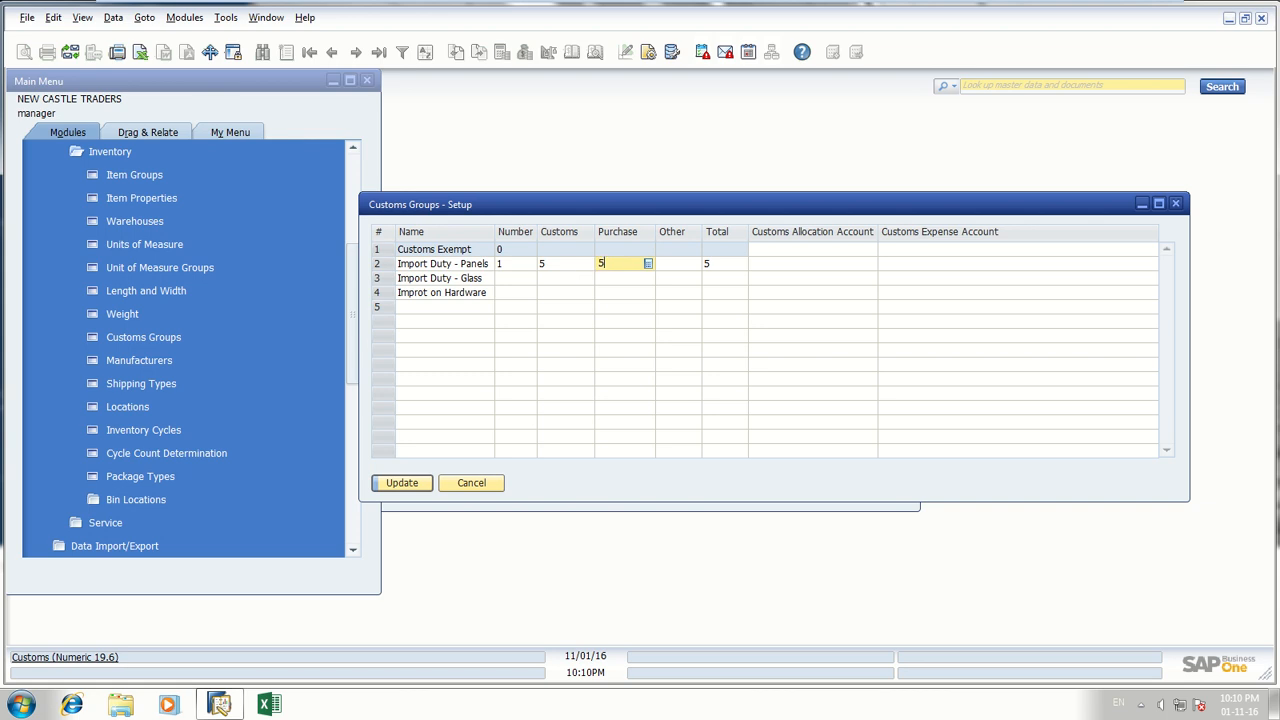
key(Tab)
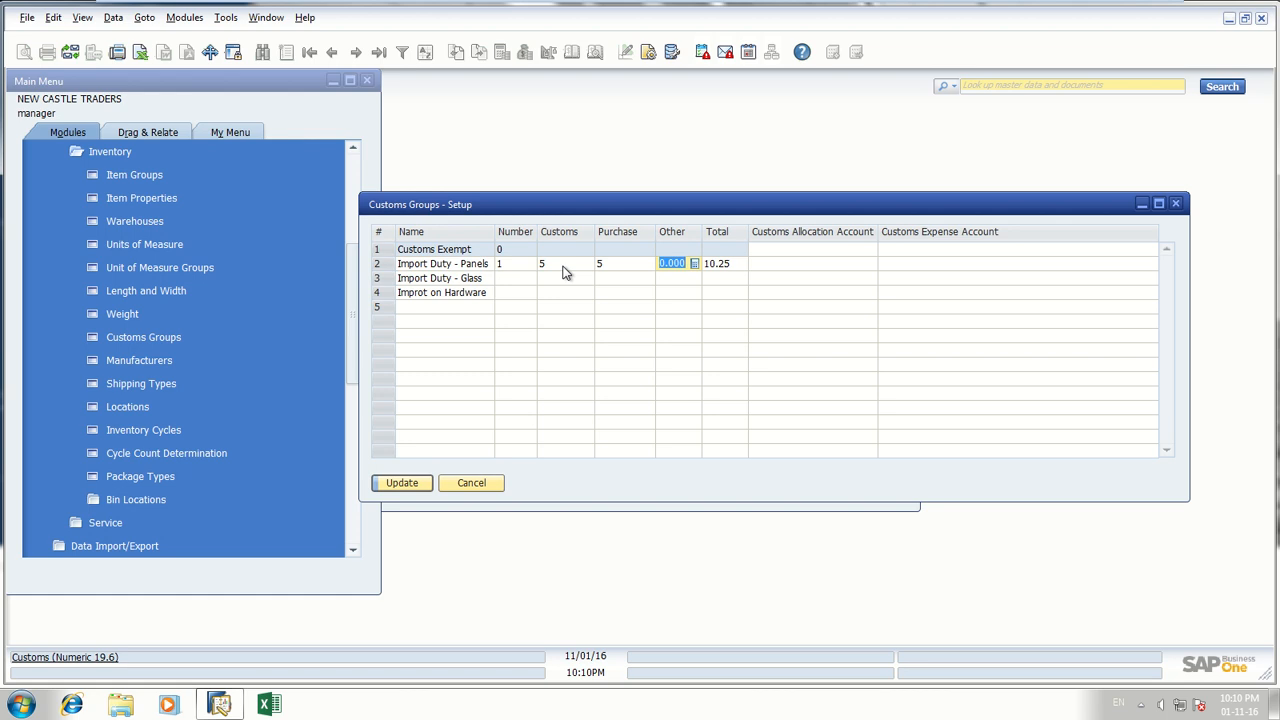
text(2)
key(Tab)
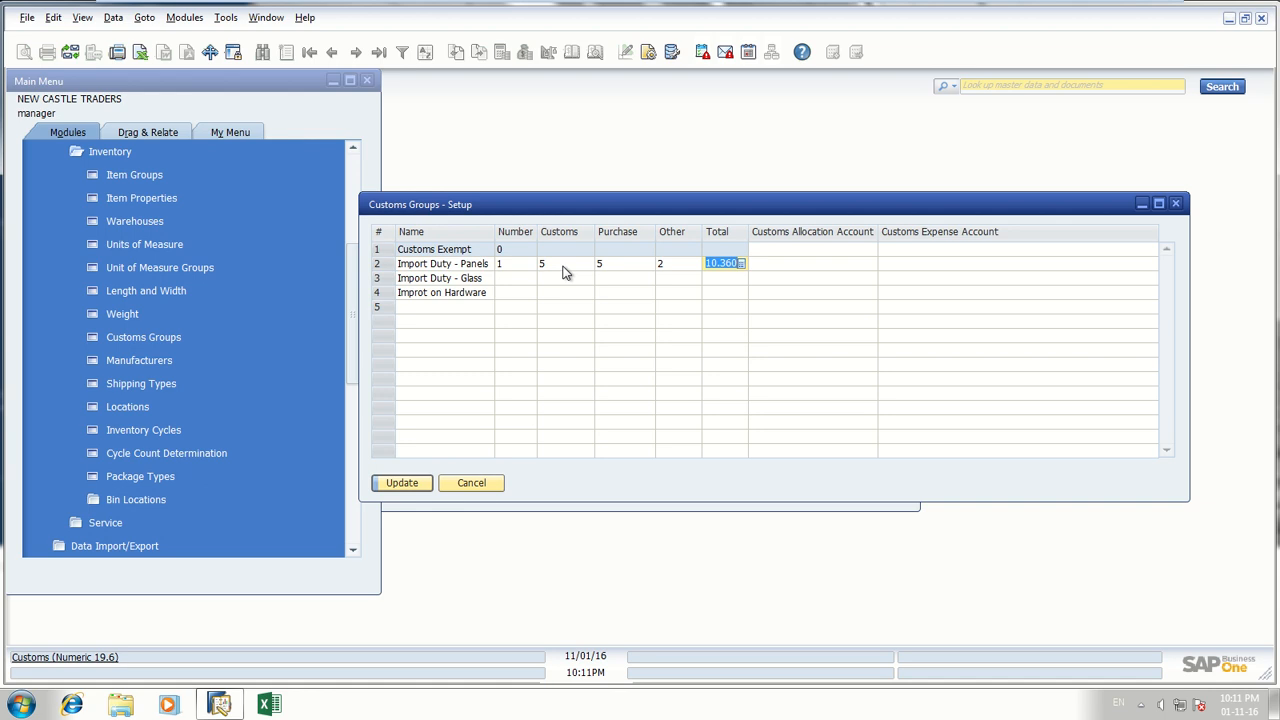
- Look through the account list for the Customs Allocation Account of Import Duty - Panels and cancel without choosing an account
key(Tab)
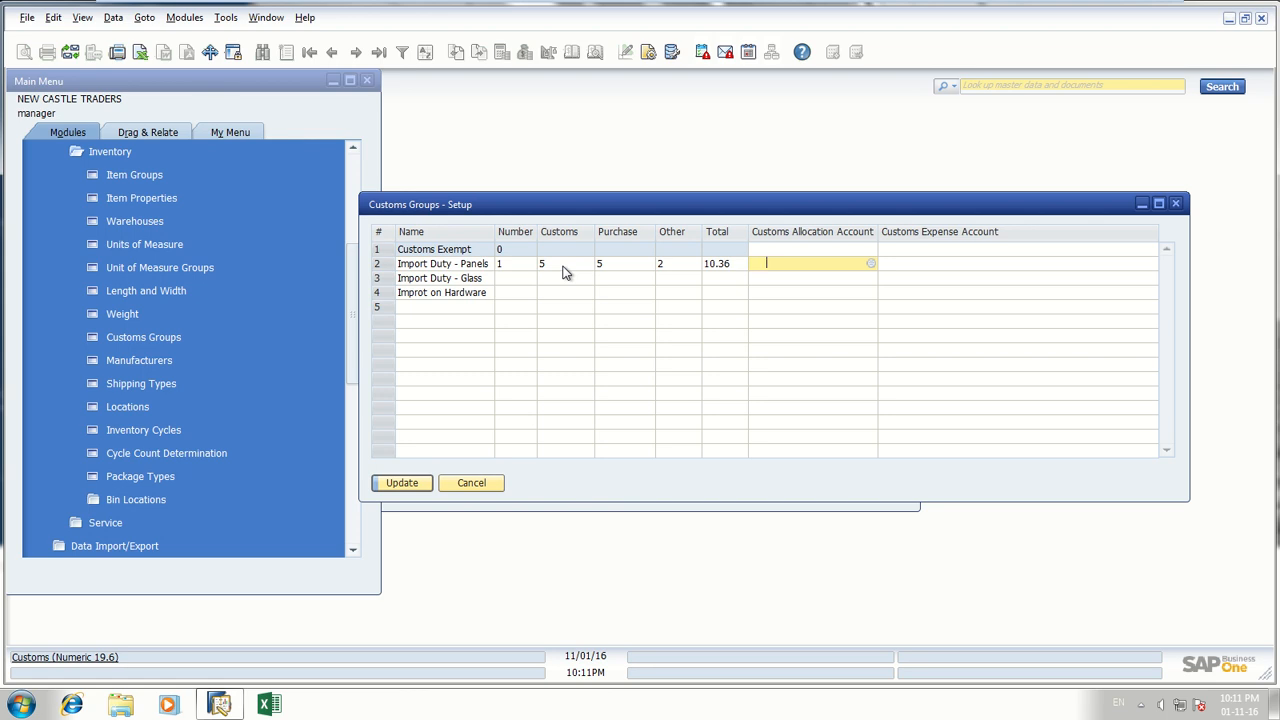
key(Tab)
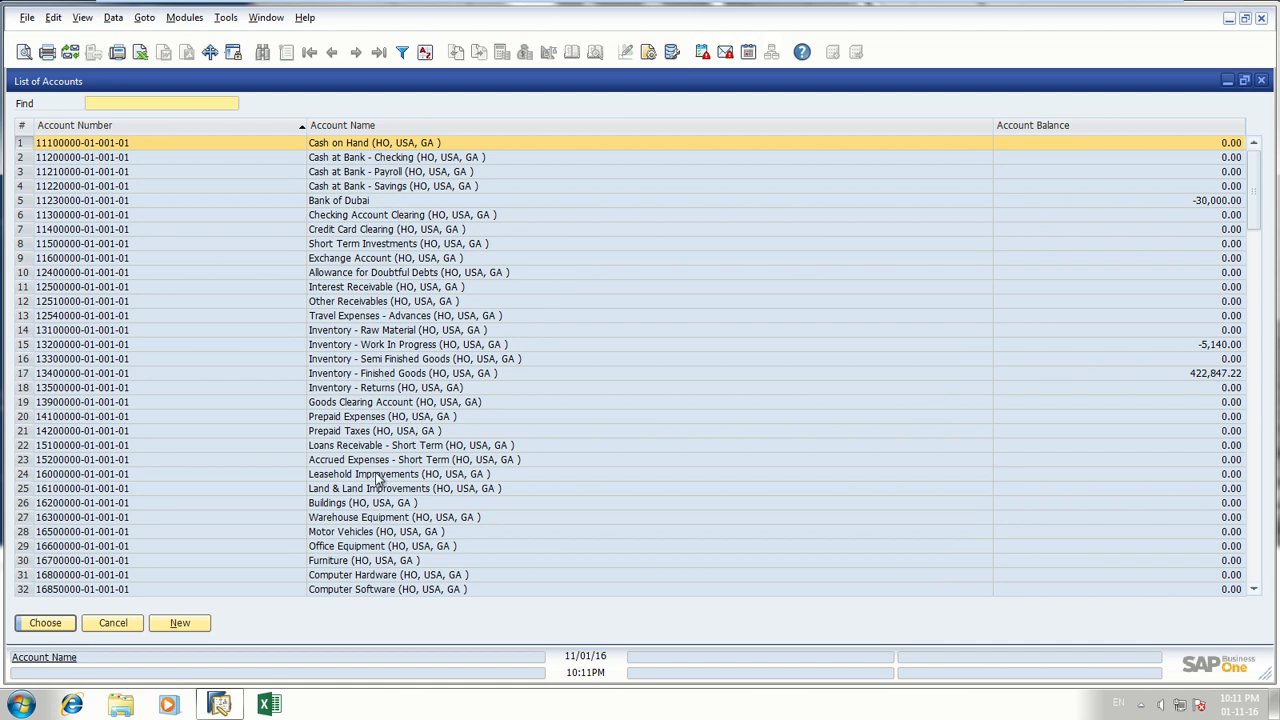
click(121, 630)
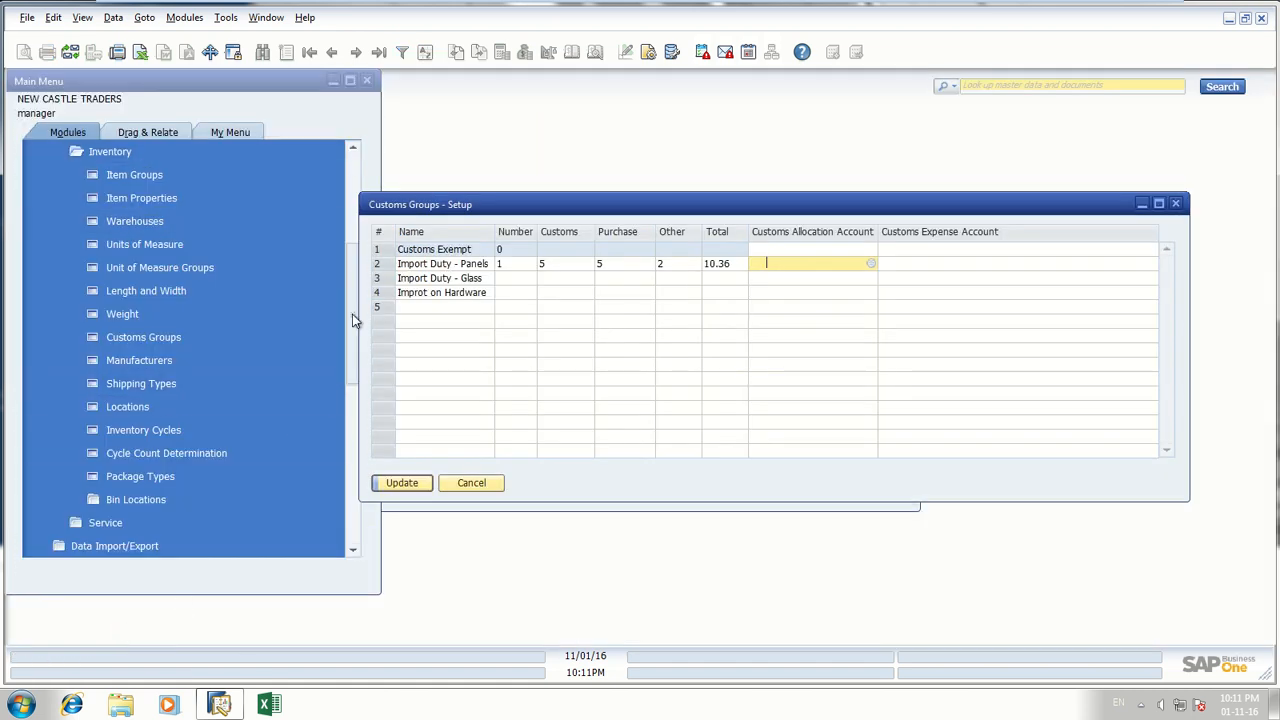
- Open the Chart of Accounts from the Financials module and examine the liabilities, equity and expenses accounts
drag(357, 314, 360, 441)
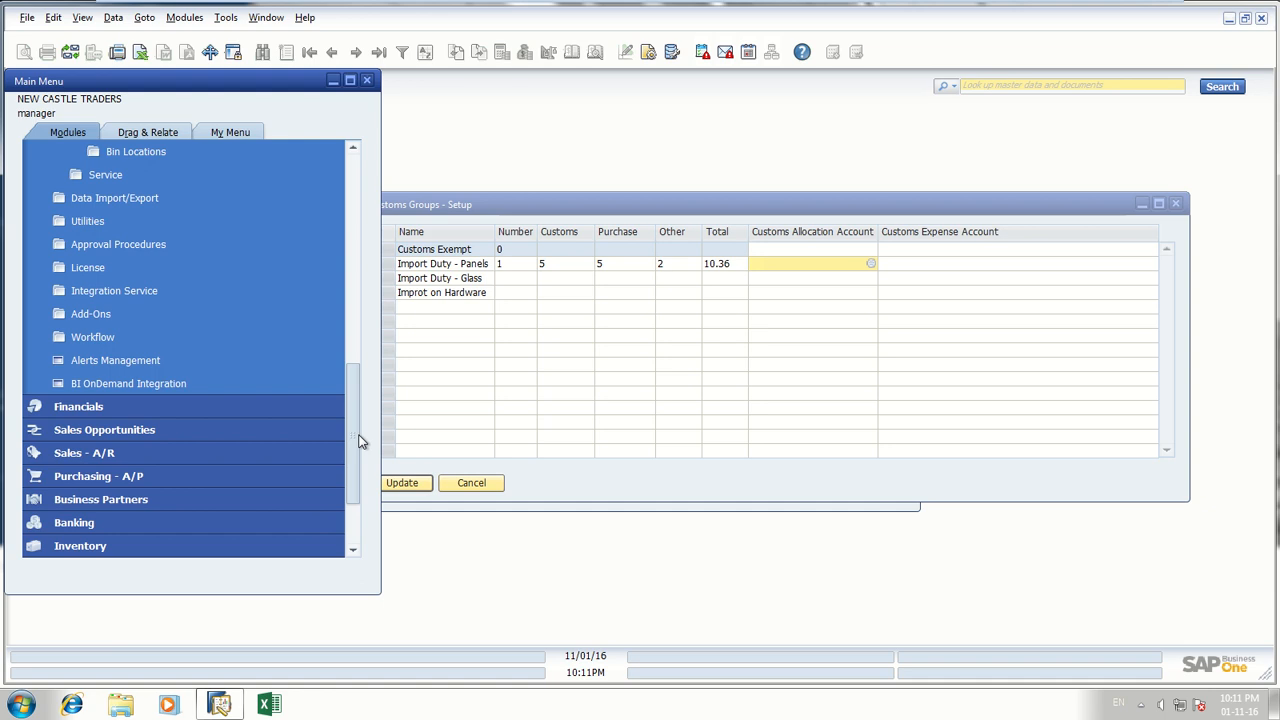
click(168, 406)
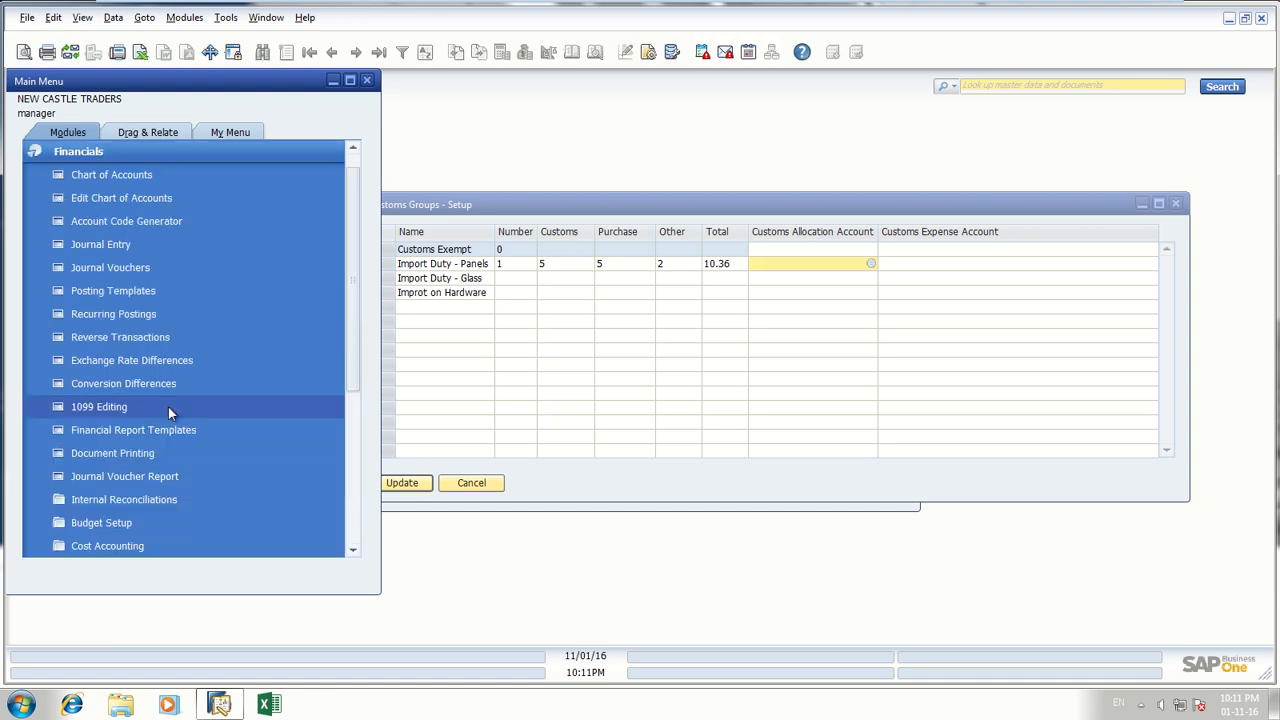
click(110, 176)
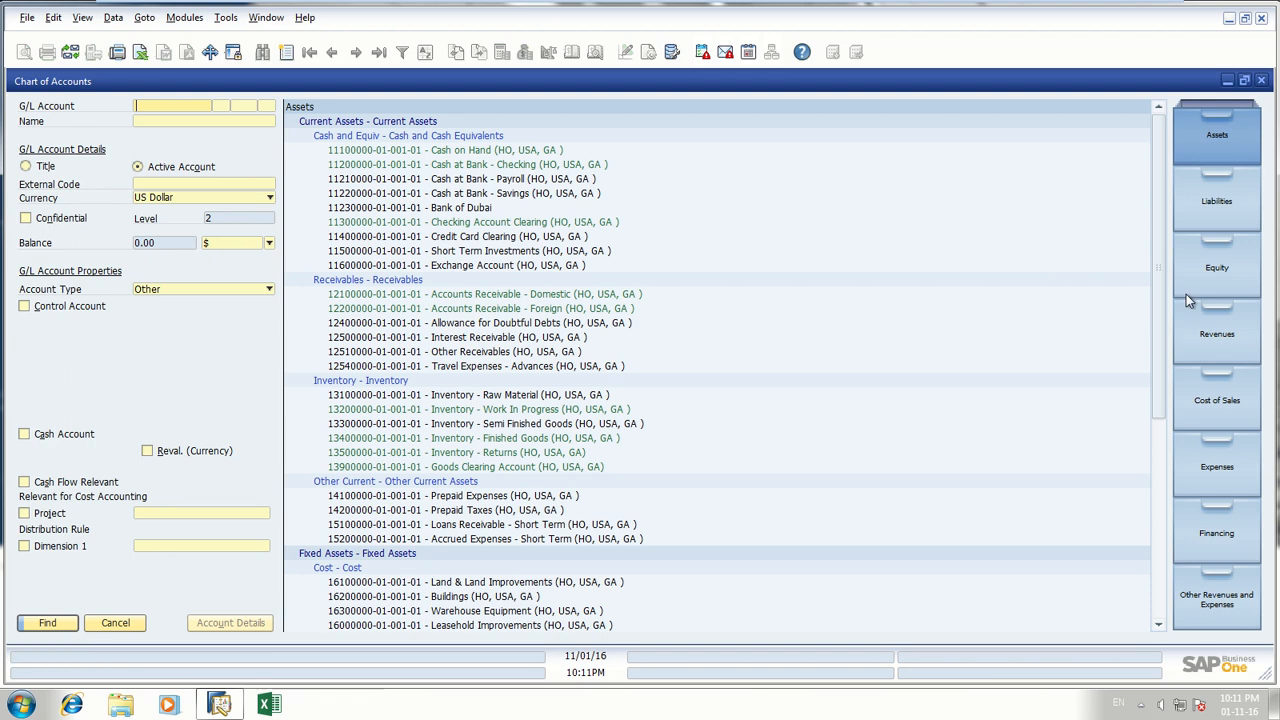
click(1206, 215)
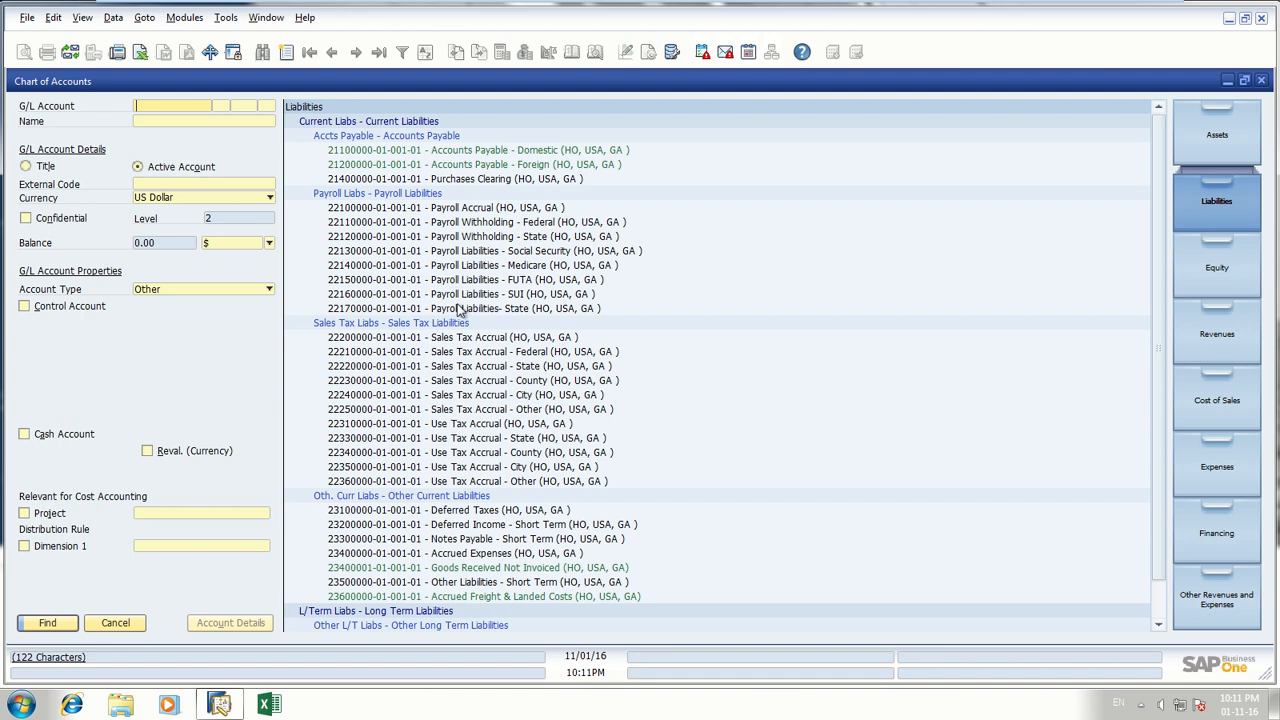
scroll(489, 353, down, 1)
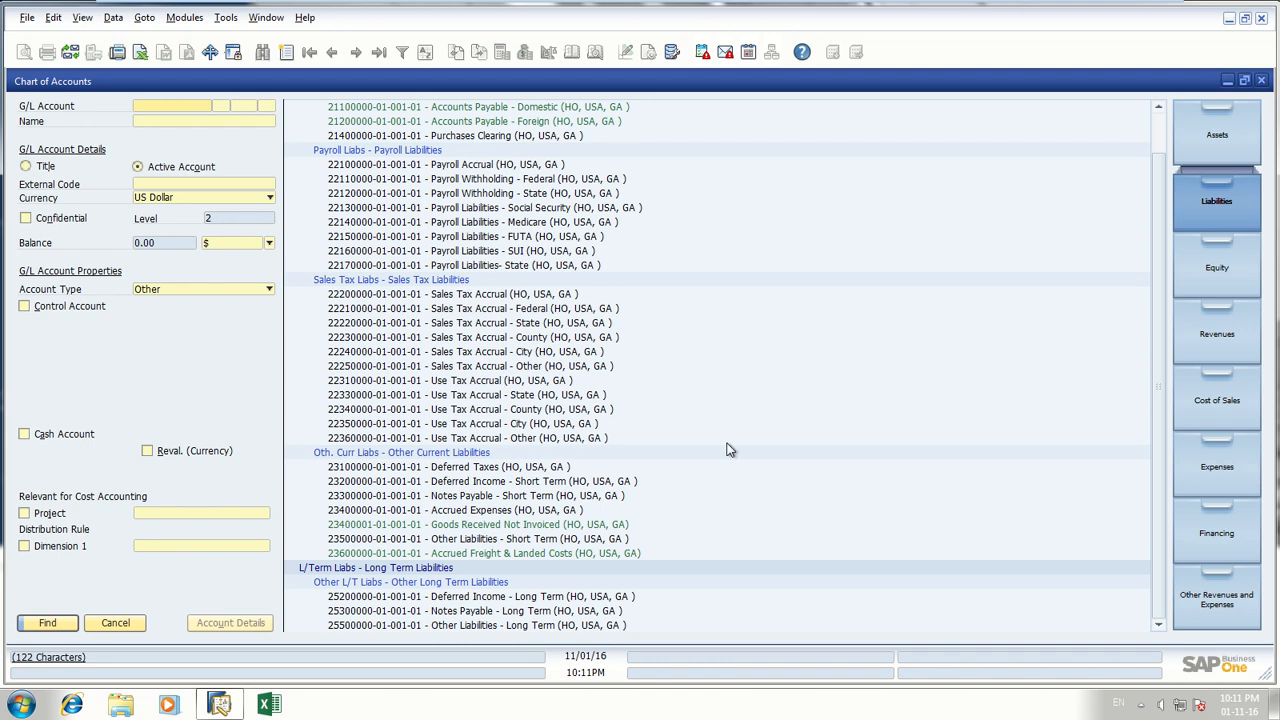
scroll(757, 357, up, 1)
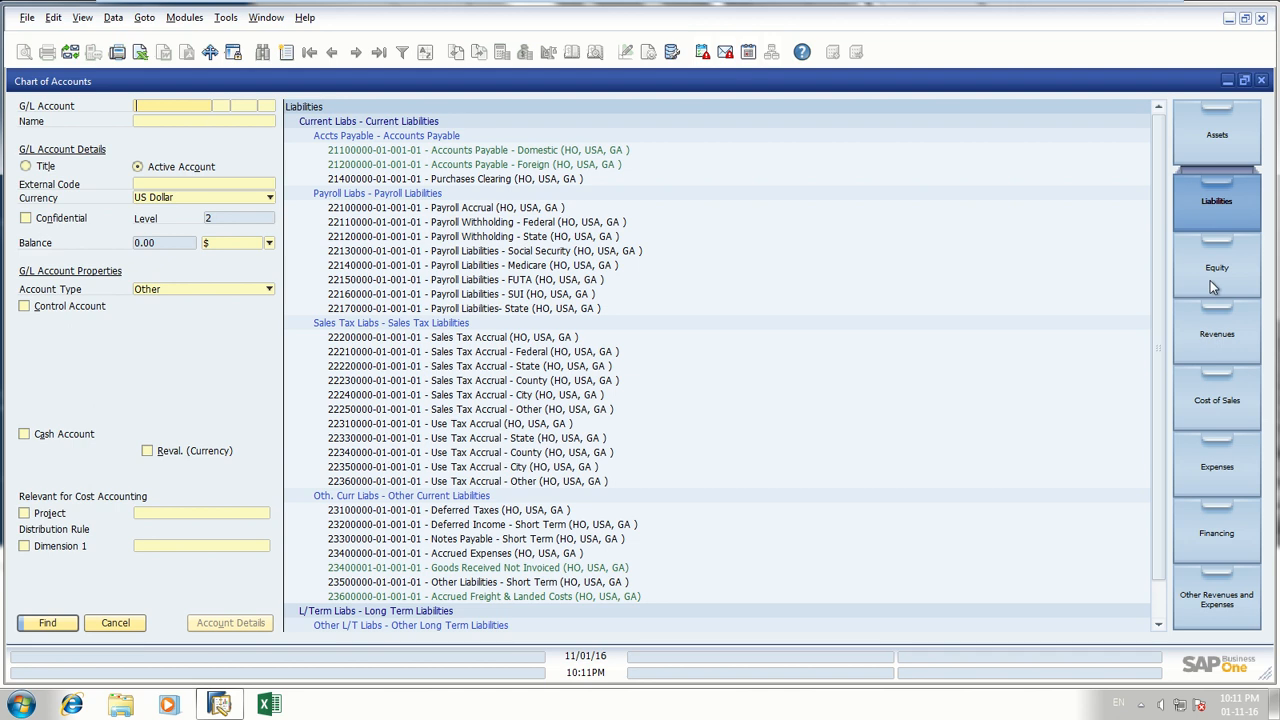
click(1212, 287)
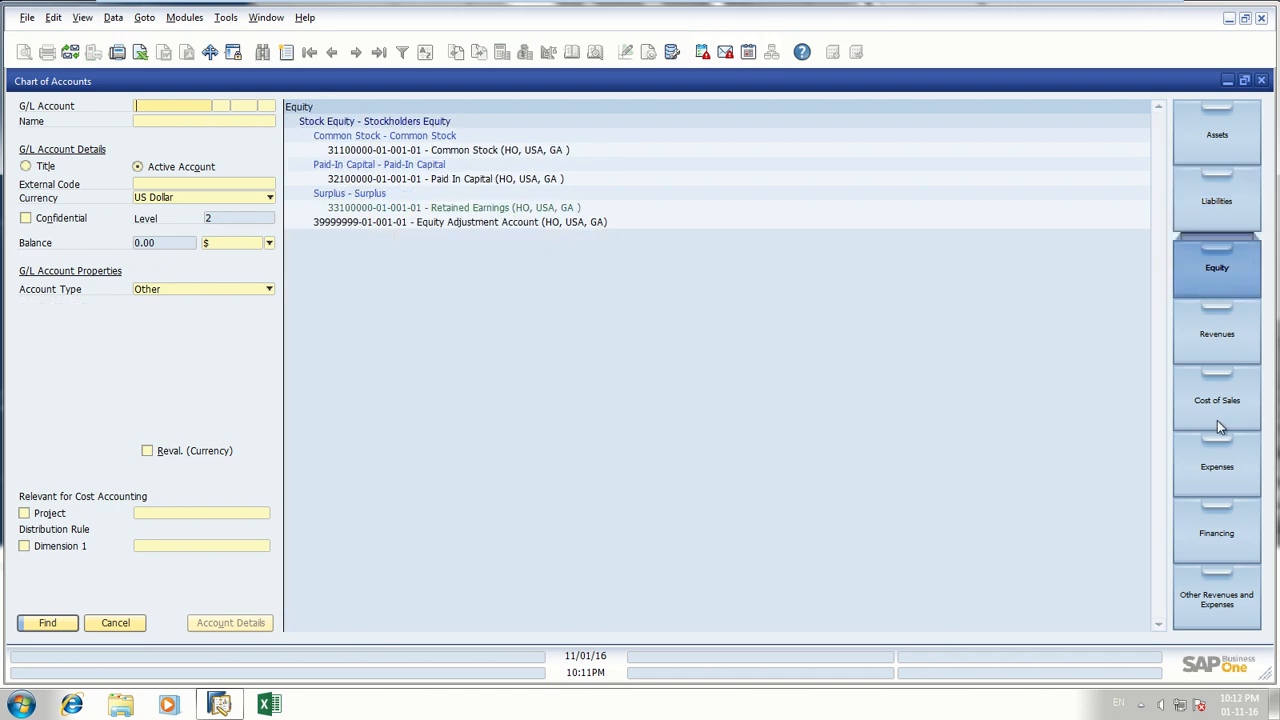
click(1226, 463)
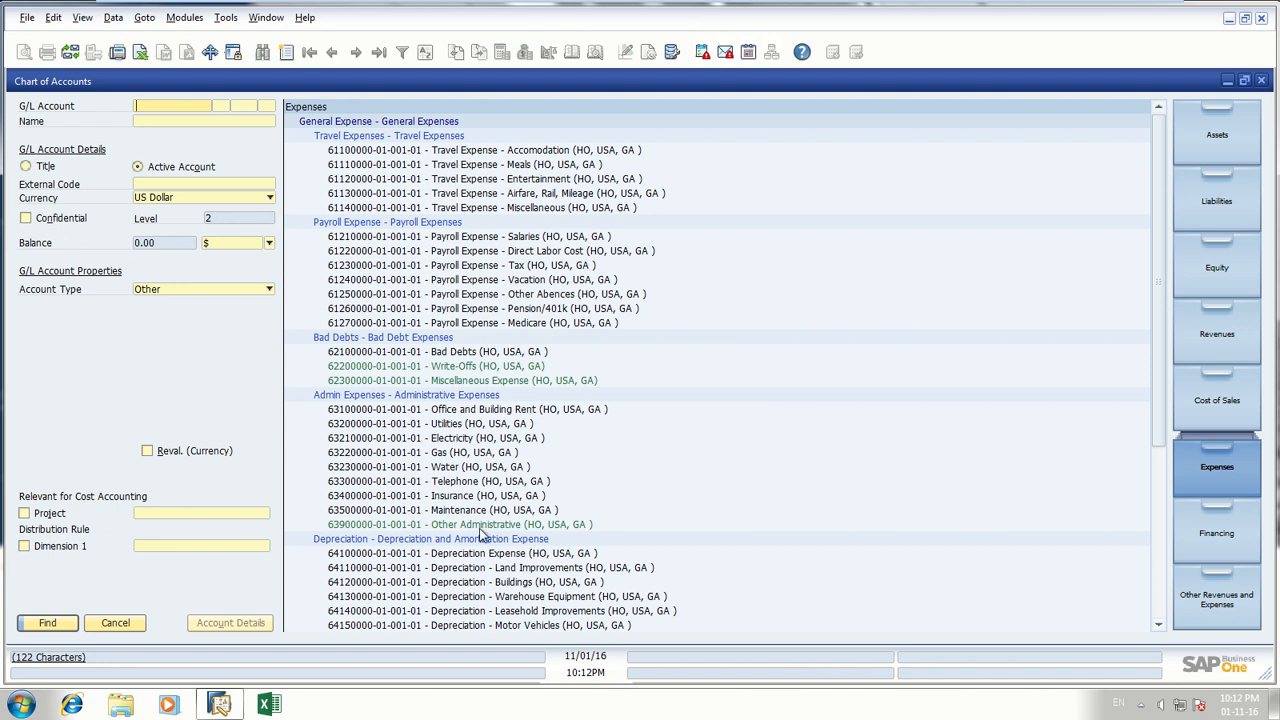
scroll(545, 553, down, 4)
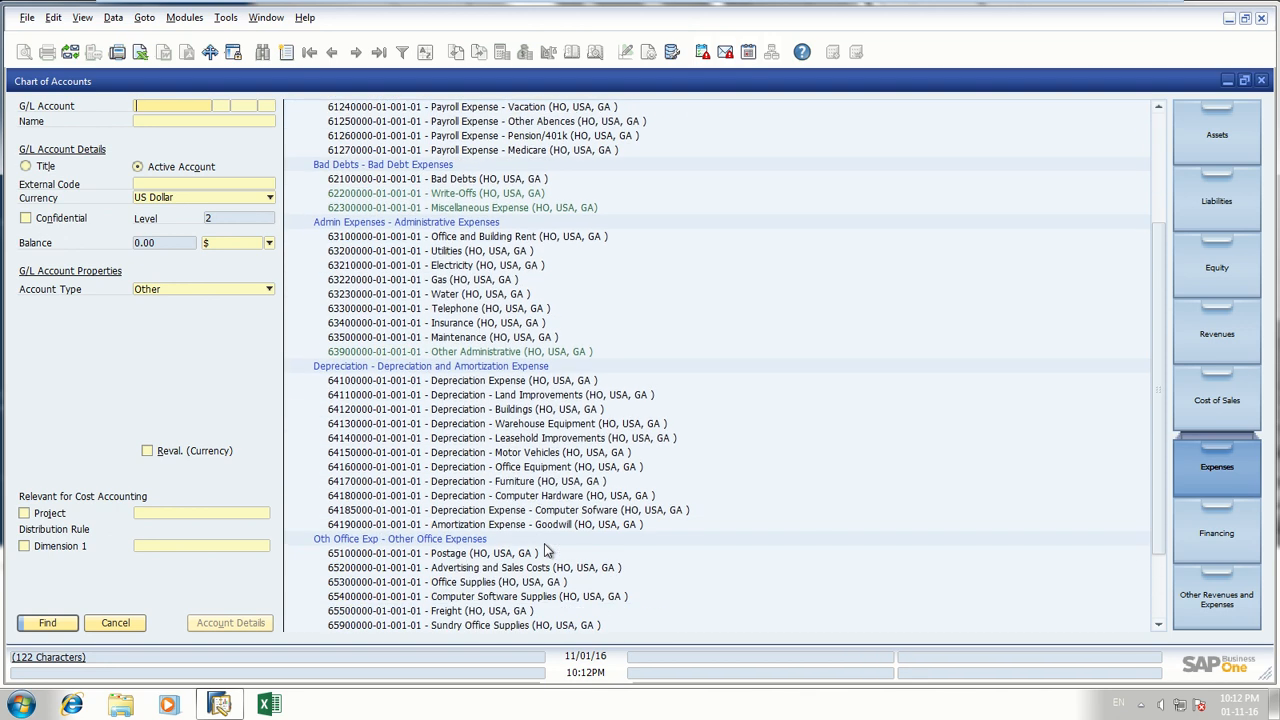
scroll(545, 553, down, 2)
scroll(540, 524, up, 2)
scroll(540, 524, up, 4)
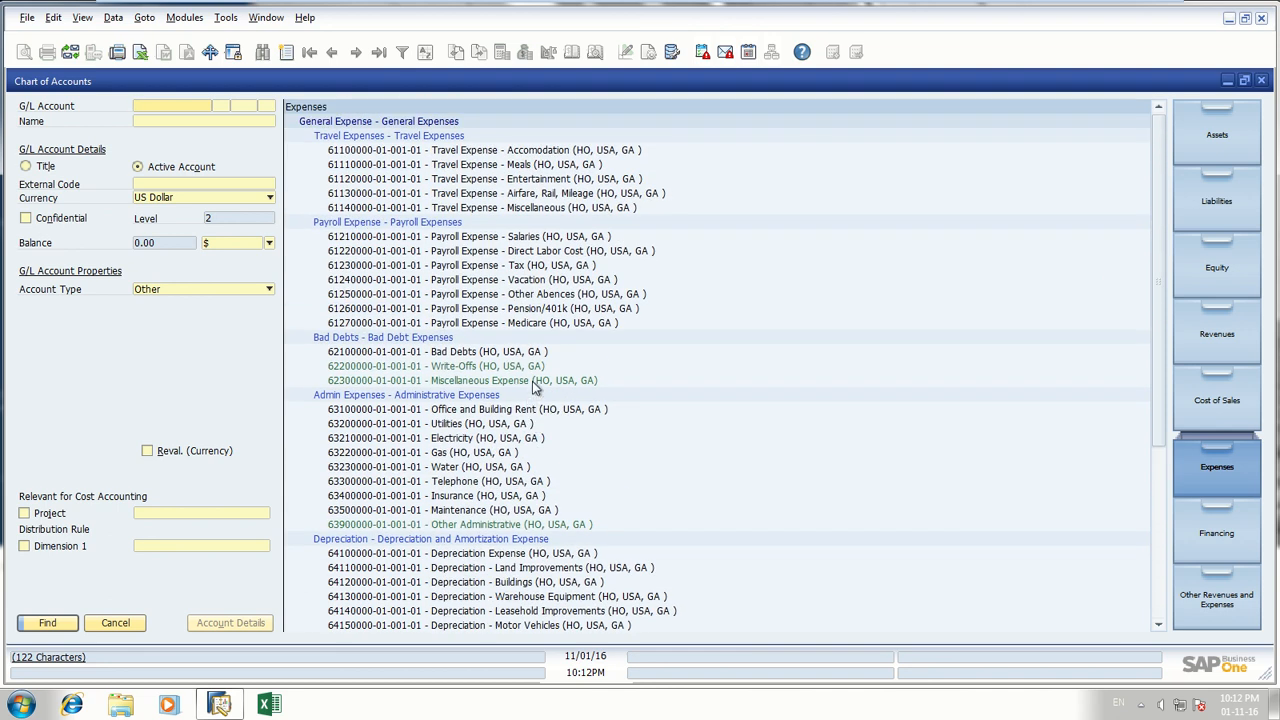
- Show the liabilities in the Chart of Accounts and select the Deferred Taxes account under Other Current Liabilities
click(1203, 201)
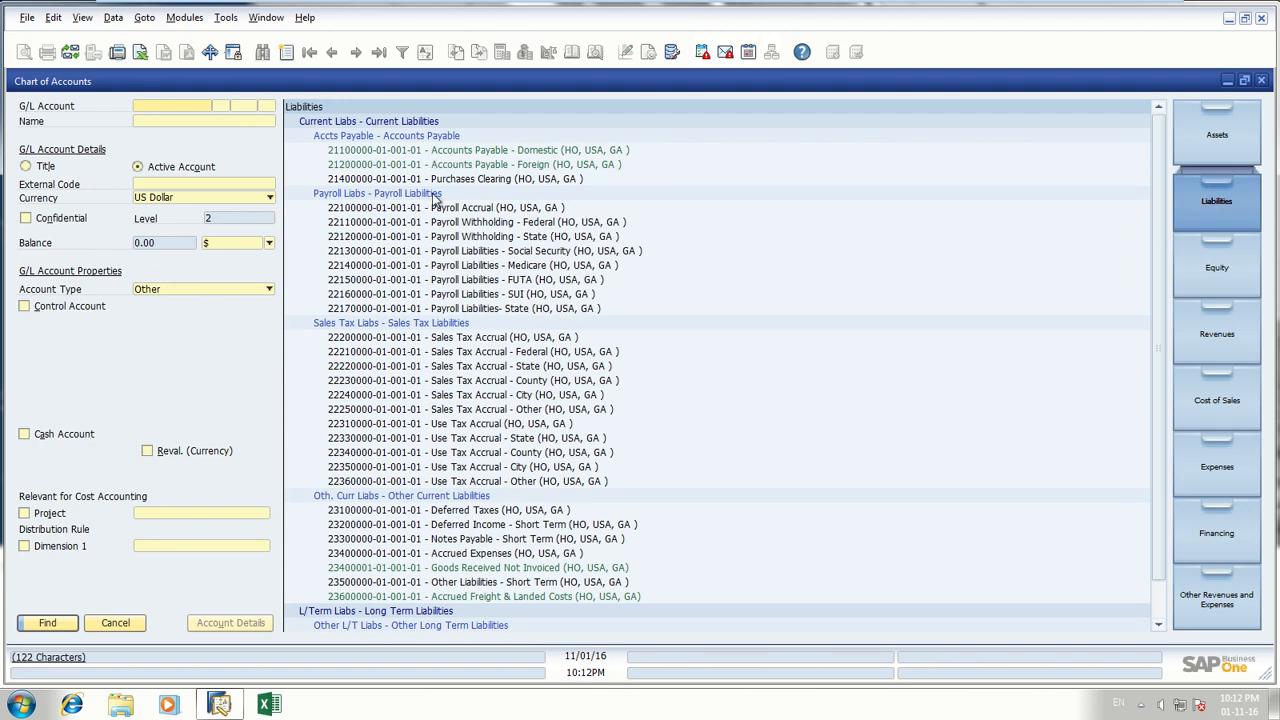
scroll(444, 462, down, 1)
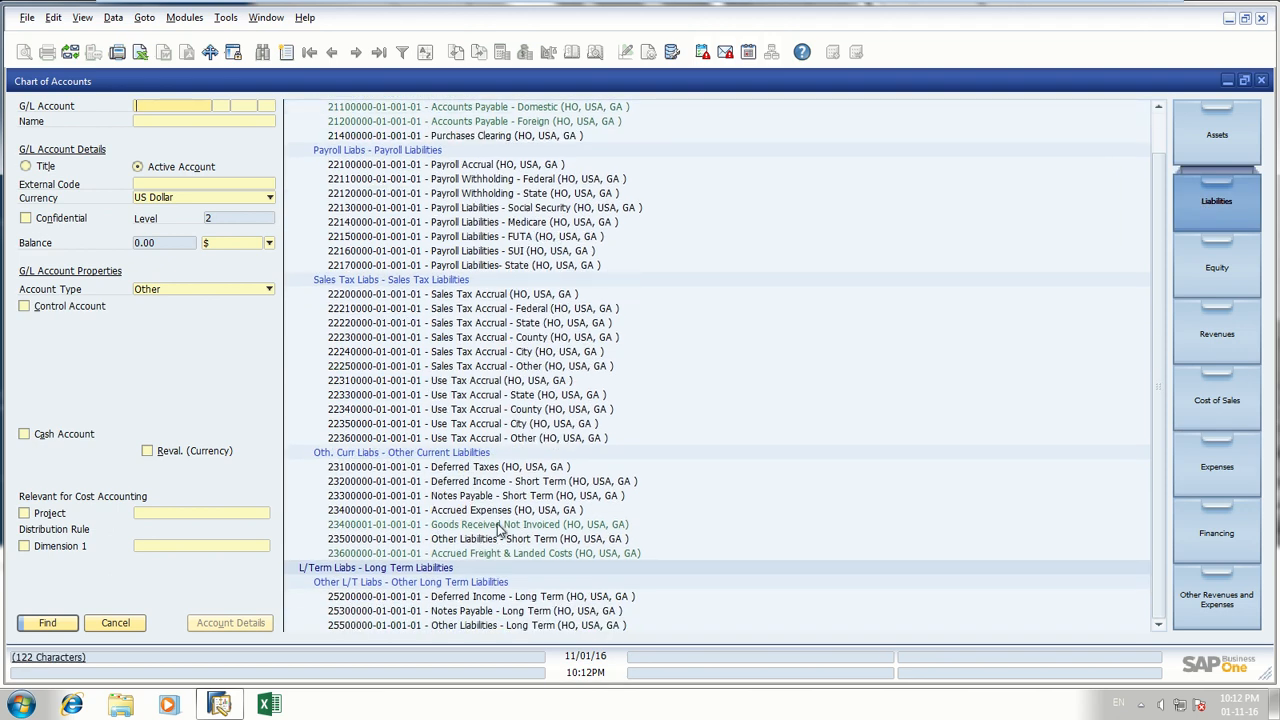
click(413, 456)
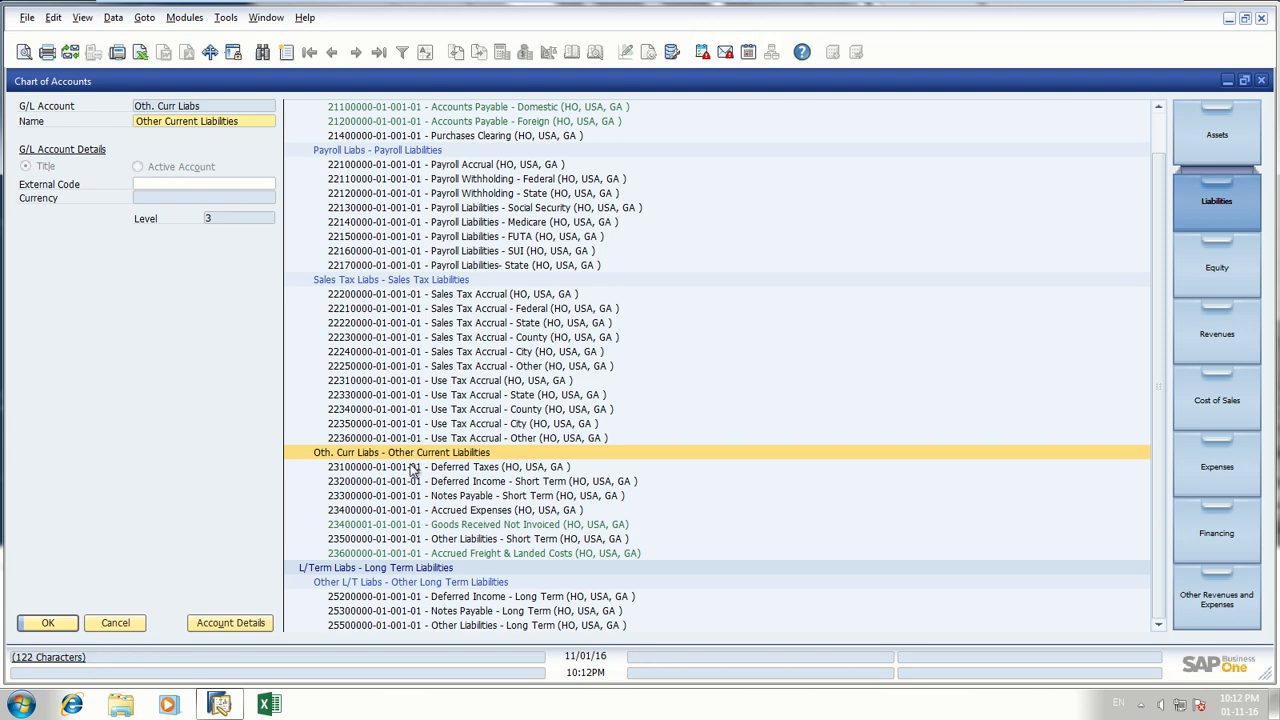
click(413, 470)
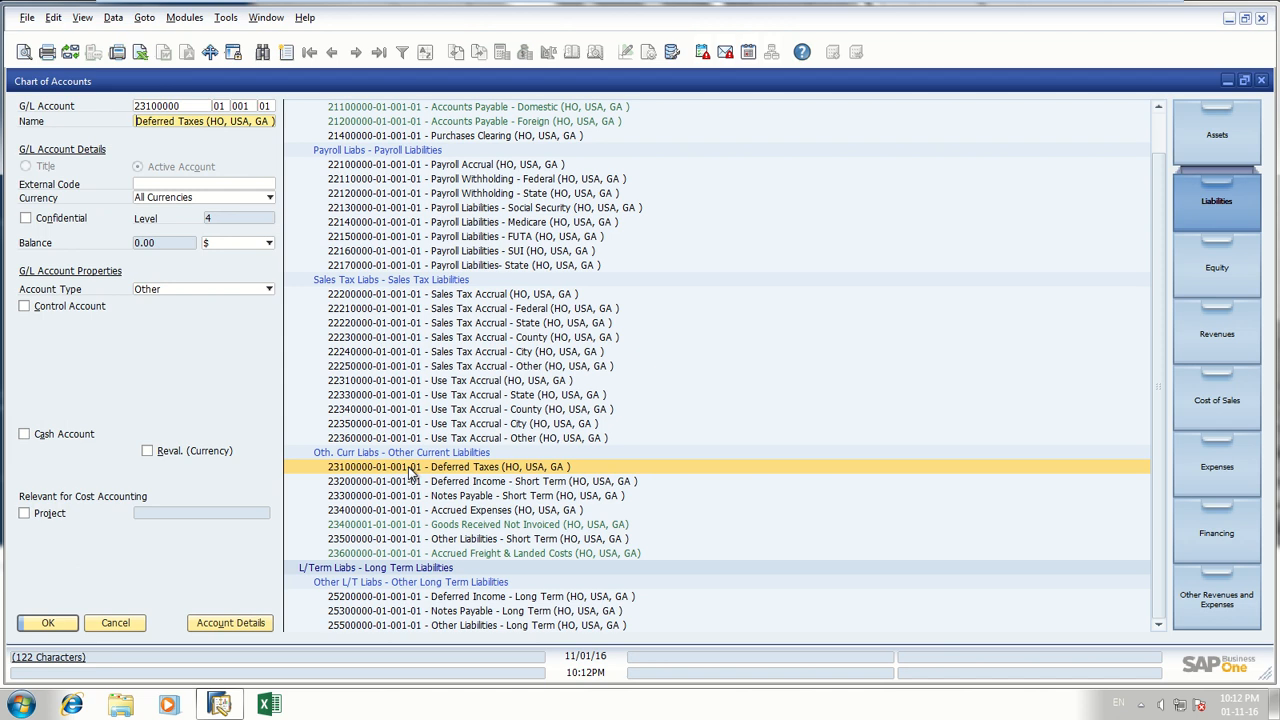
- Return to the Customs Groups setup, save the Import Duty - Panels values and close the setup
key(ctrl+Tab)
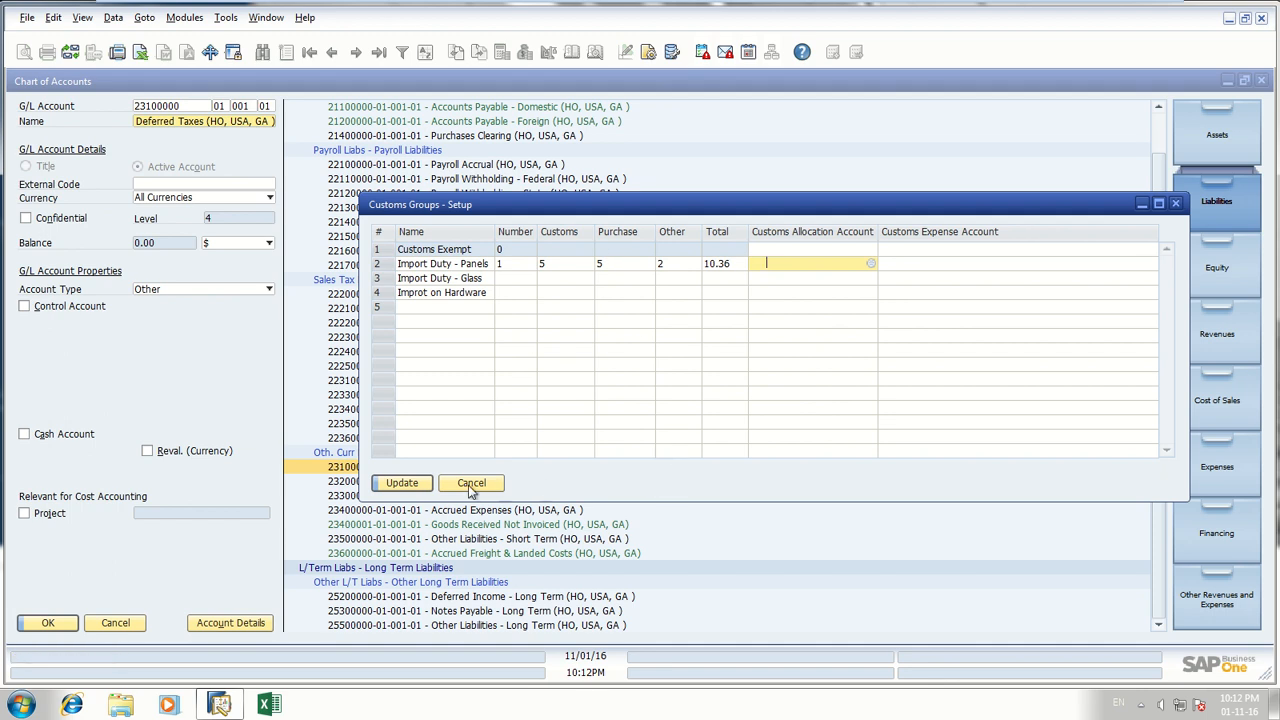
click(417, 485)
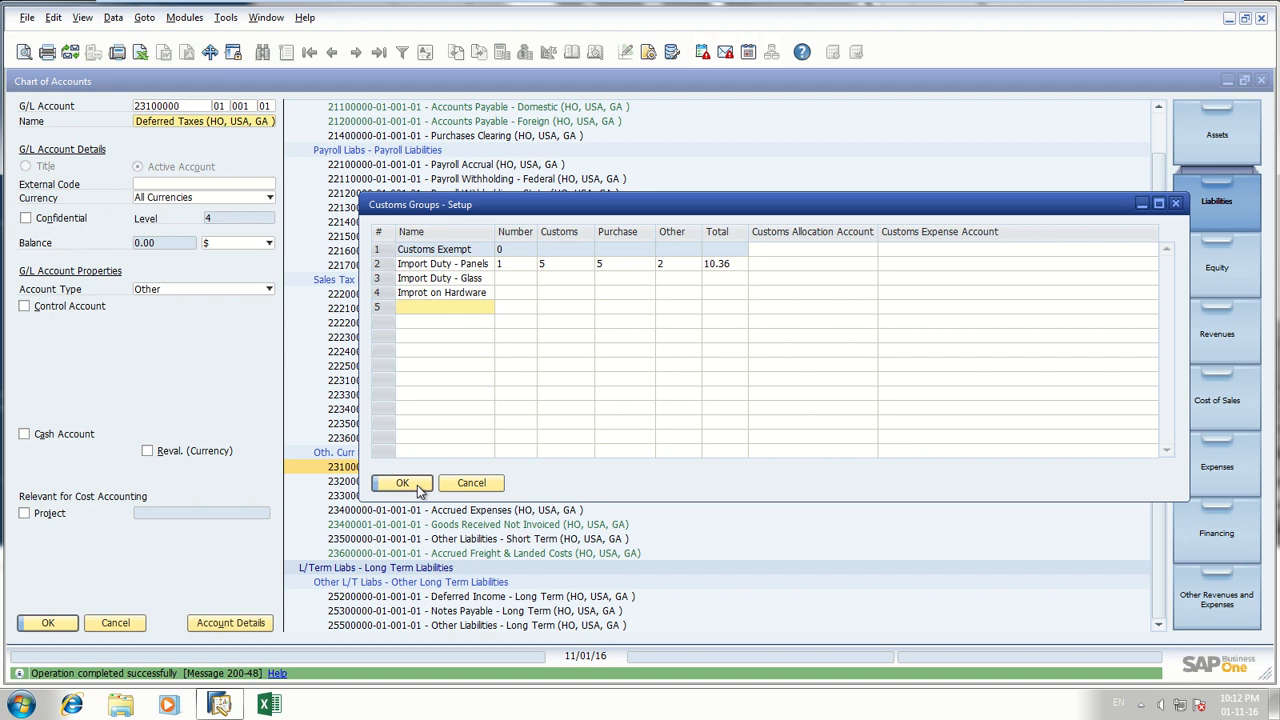
click(465, 486)
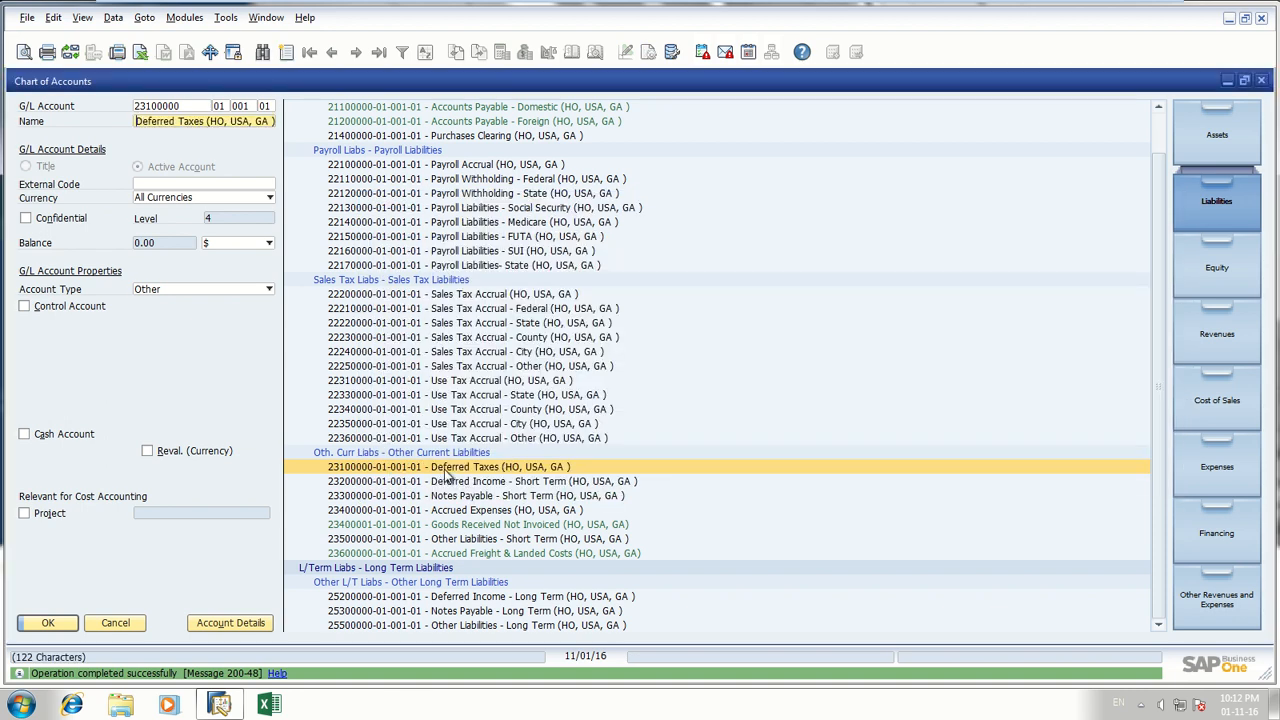
key(ctrl+a)
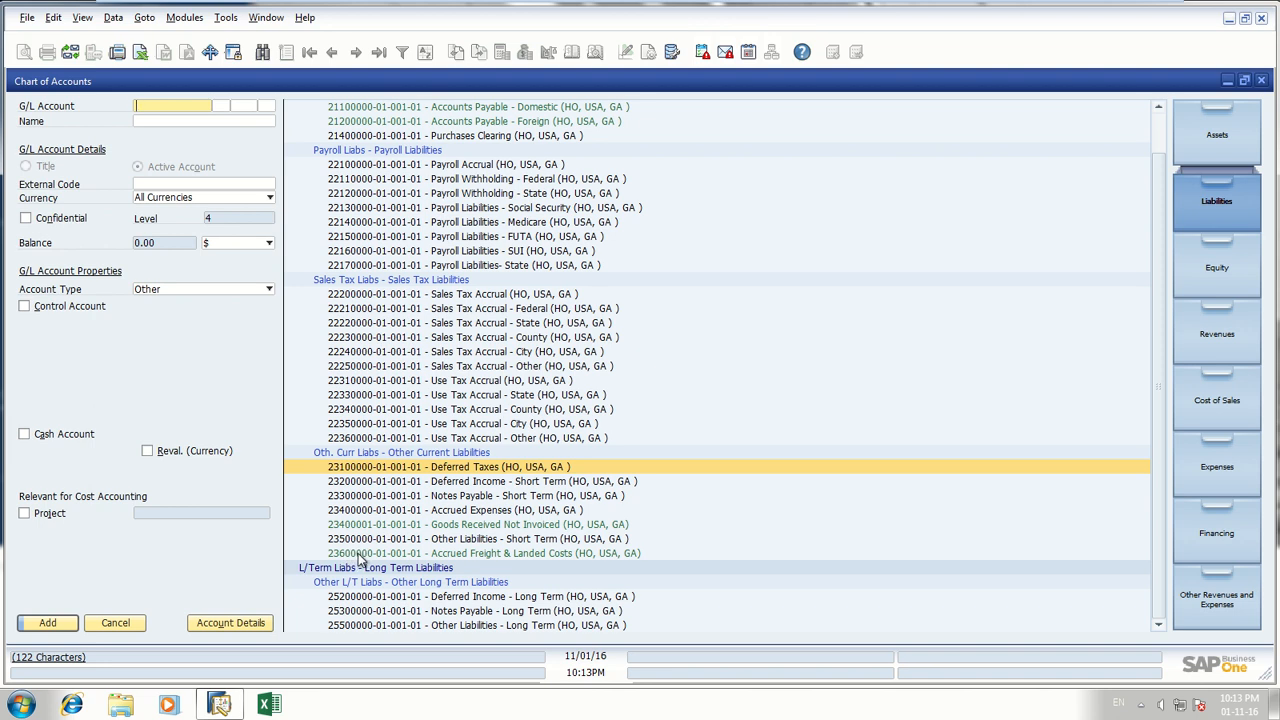
text(23)
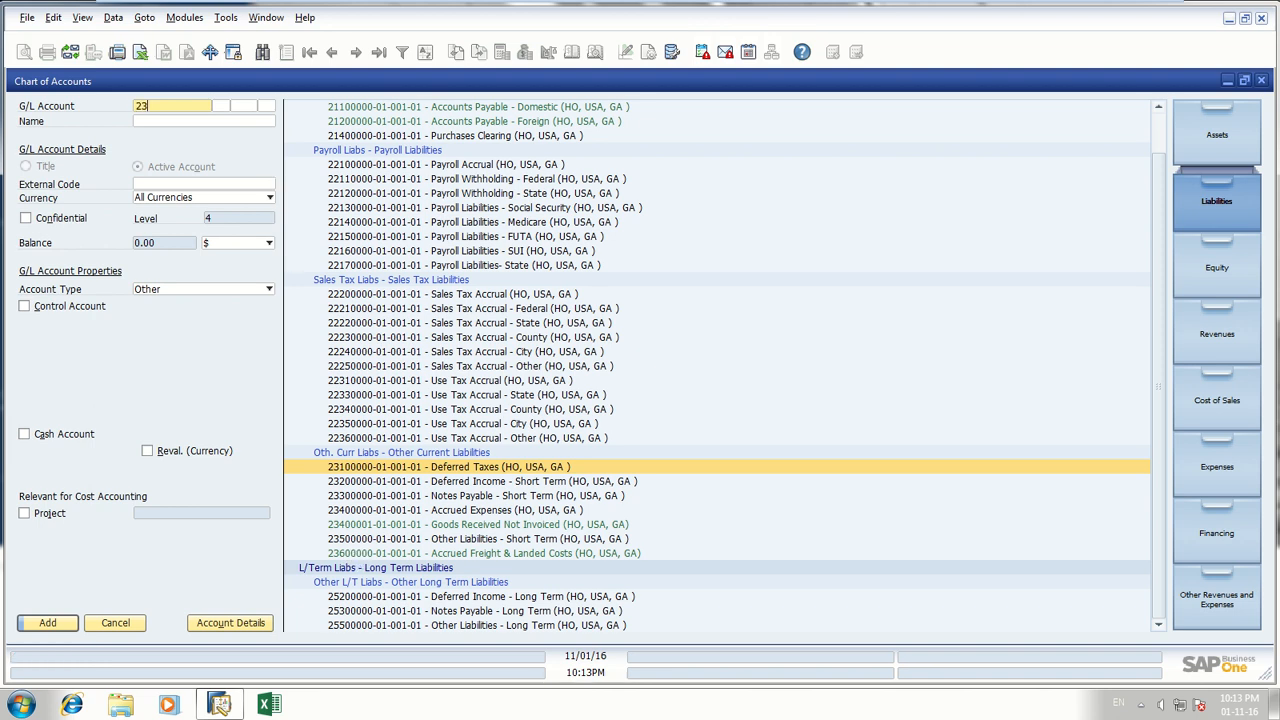
text(700000)
click(268, 181)
text(01)
key(Tab)
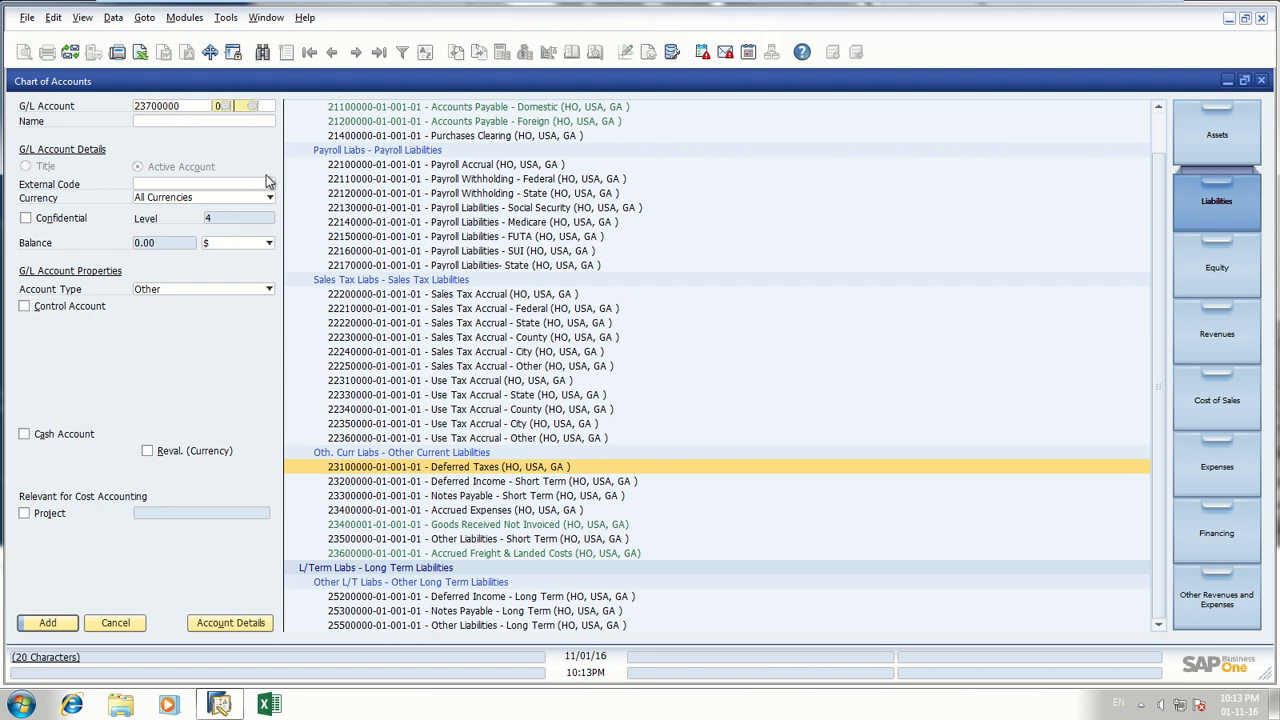
text(001)
key(Tab)
text(01)
key(Tab)
click(268, 181)
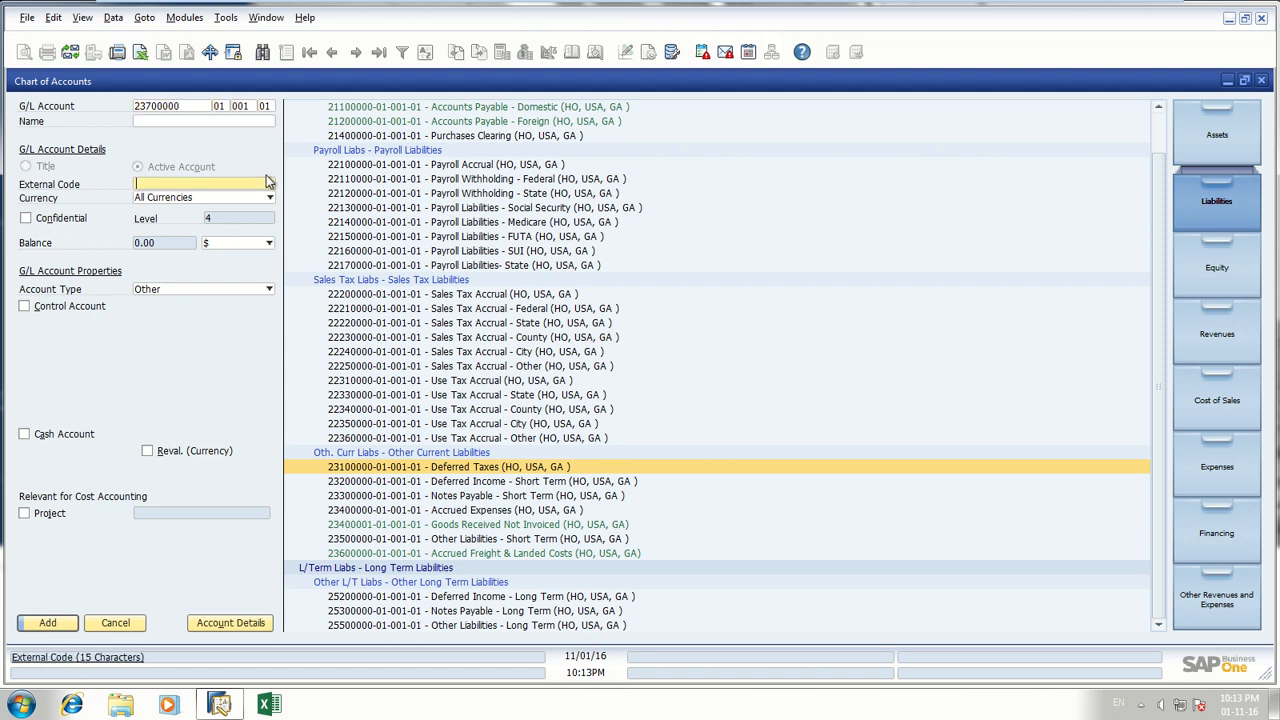
- Name the new liability account Customs Allocation Account and add it to the Chart of Accounts
click(156, 122)
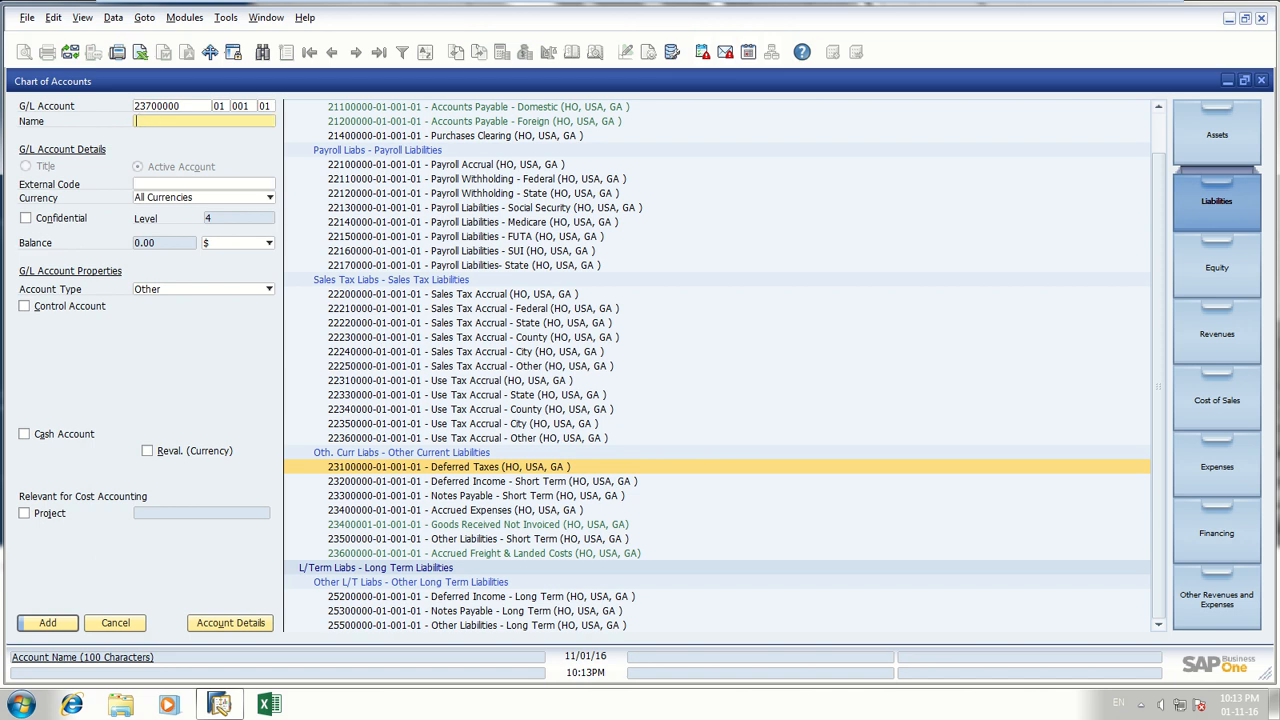
text(Customs Allocation Account)
key(Tab)
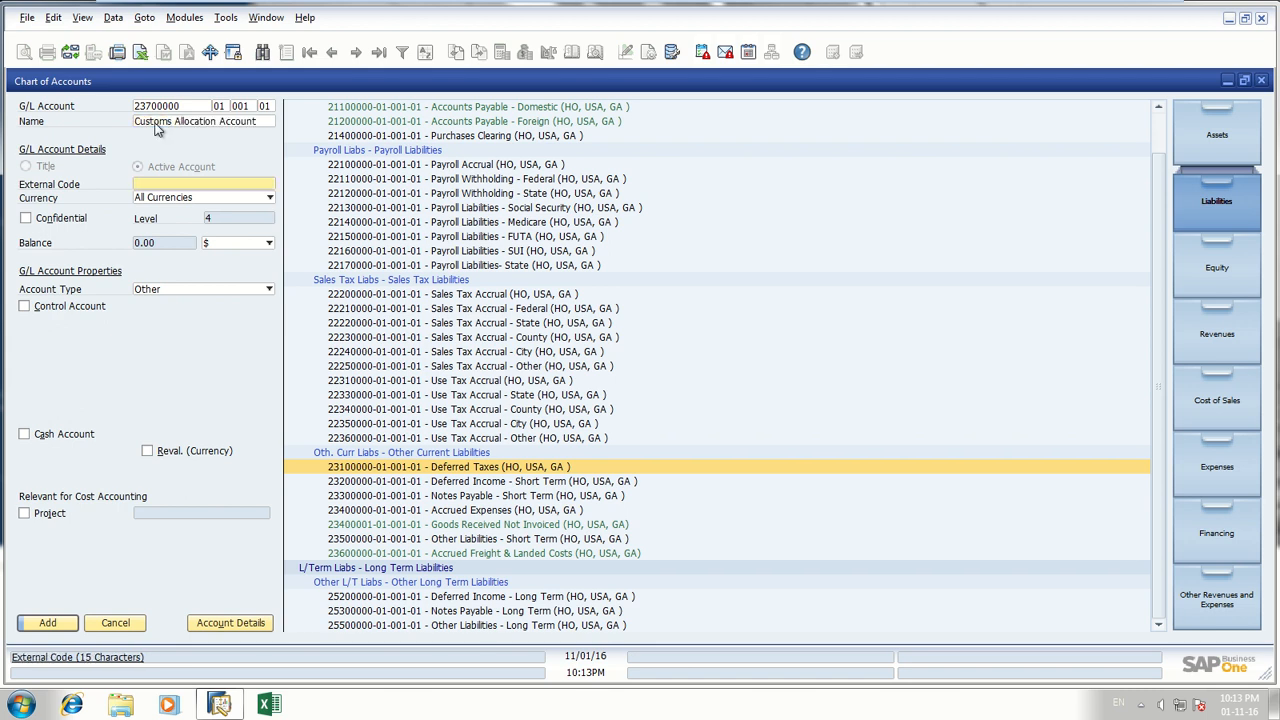
click(193, 200)
click(193, 202)
click(221, 243)
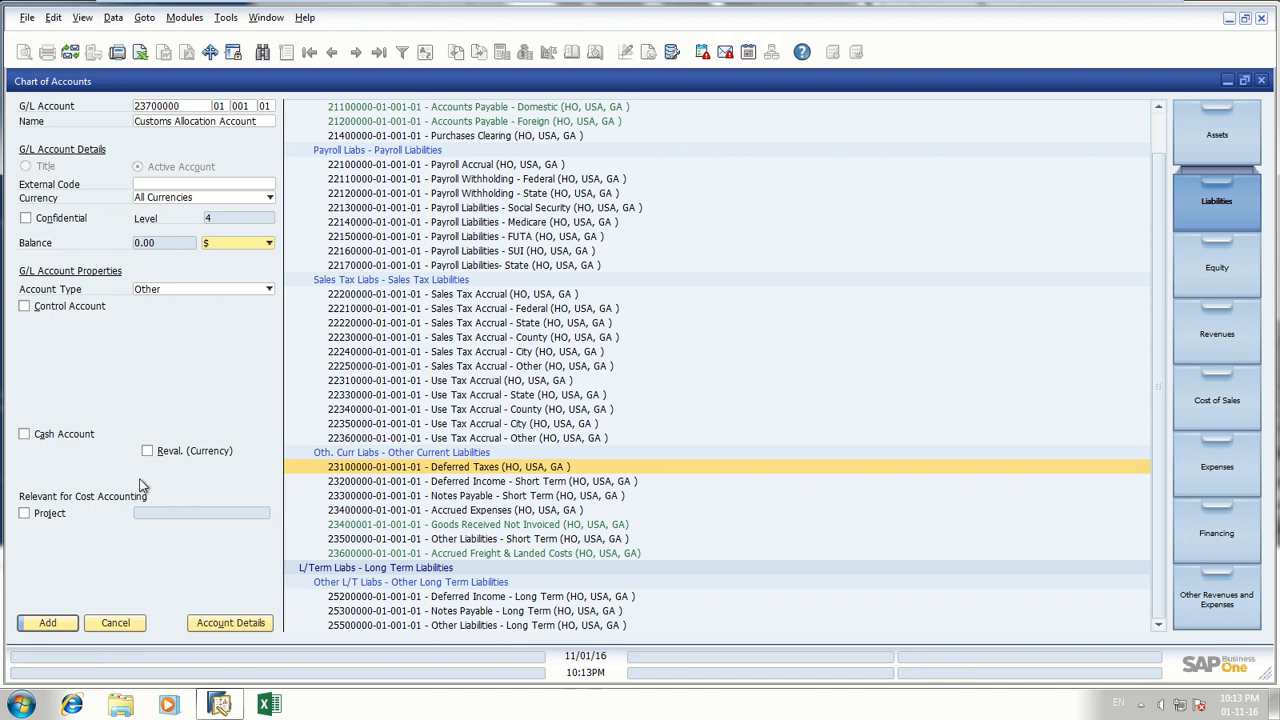
click(52, 626)
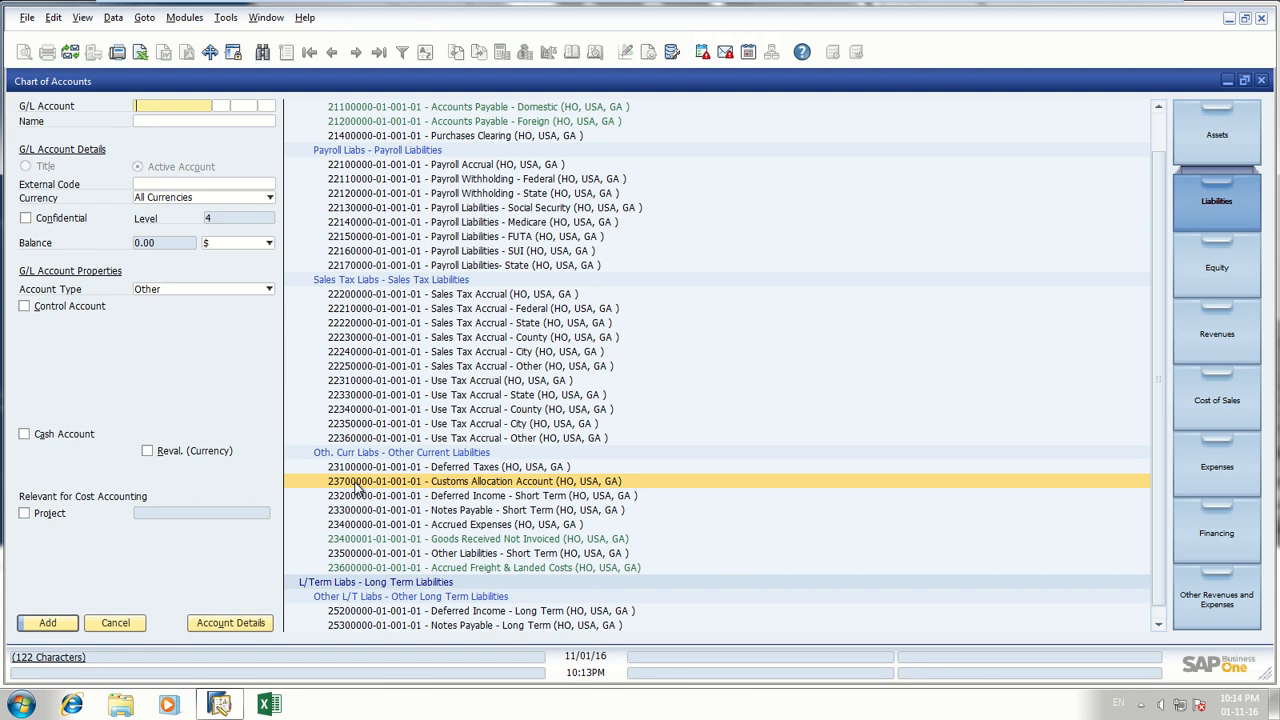
click(357, 487)
key(ctrl+a)
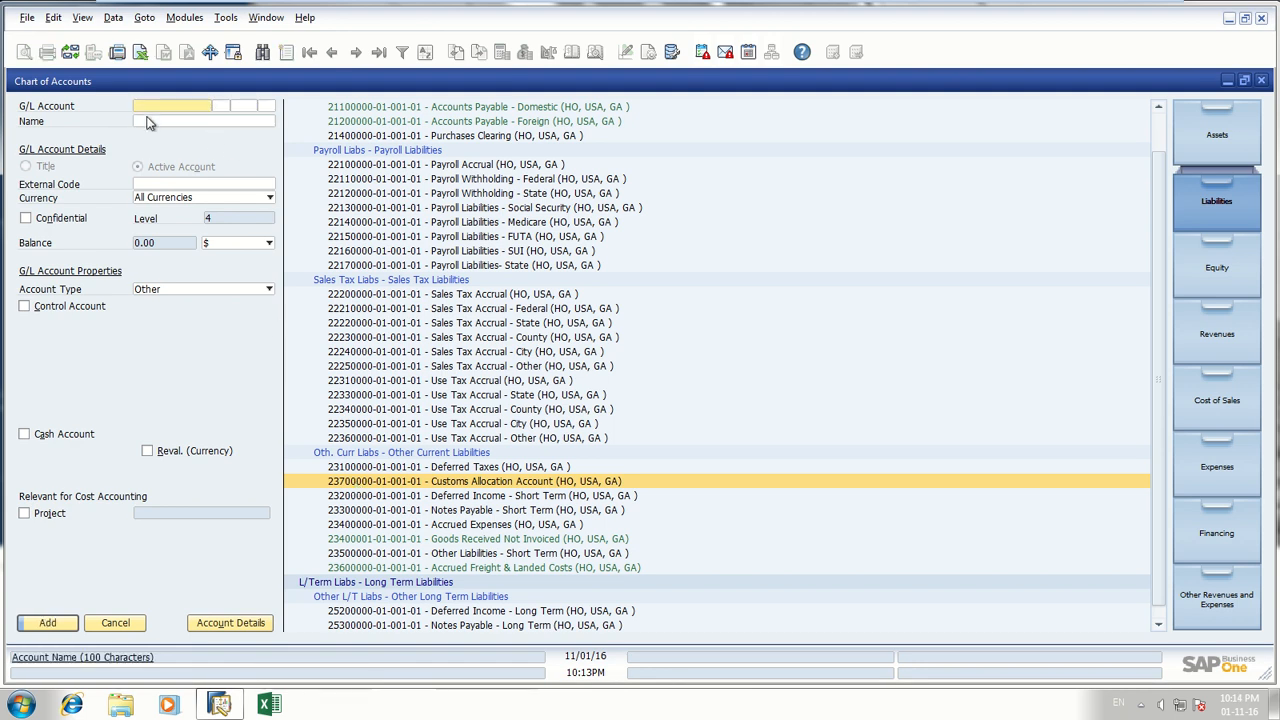
text(23800000)
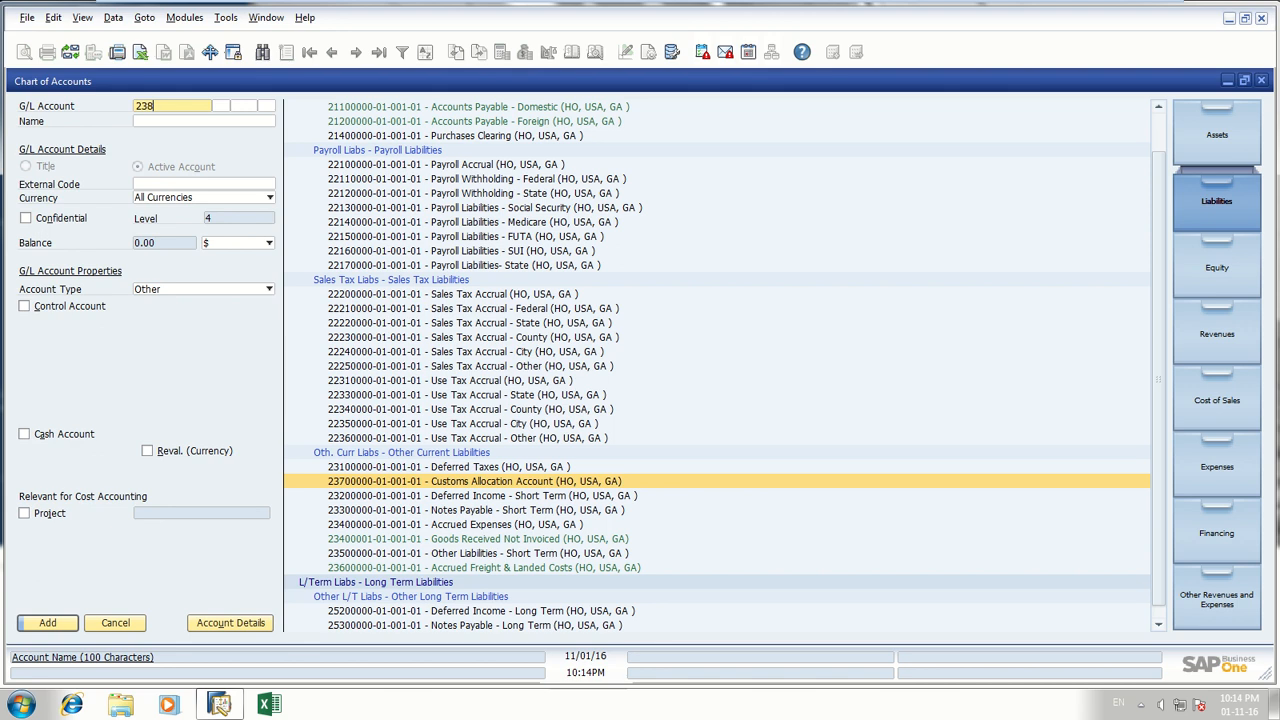
click(146, 121)
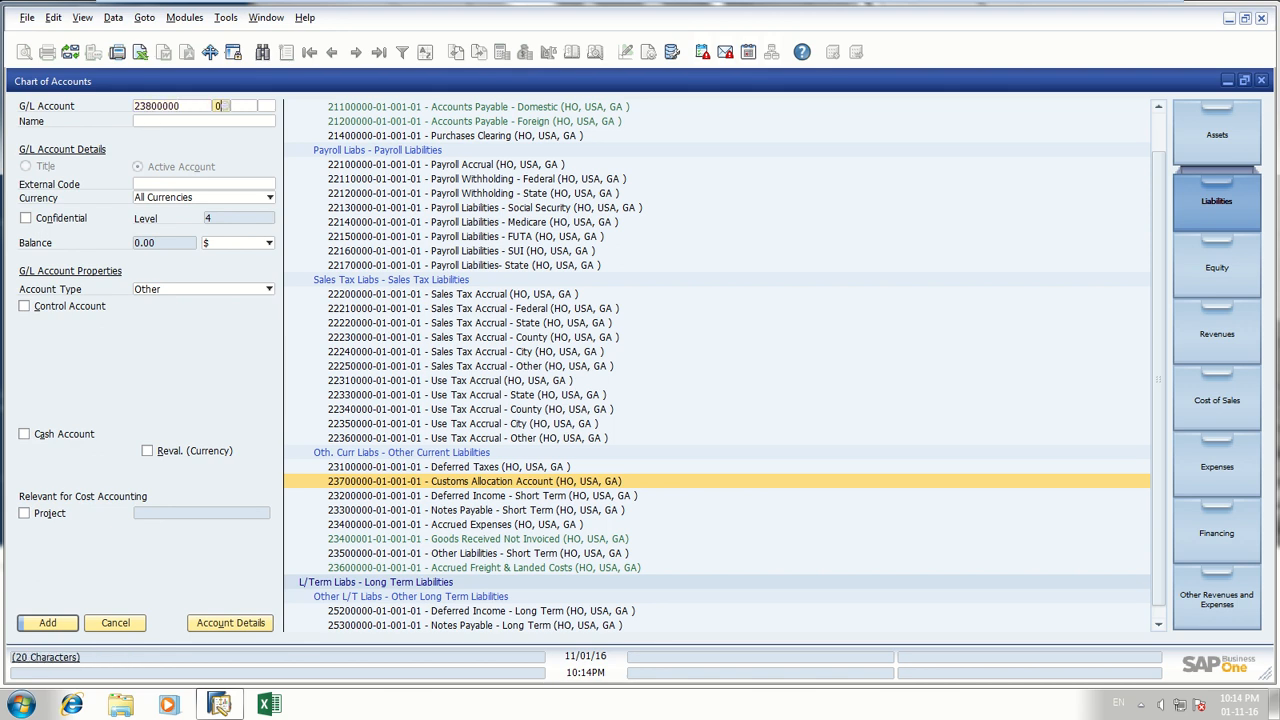
key(Tab)
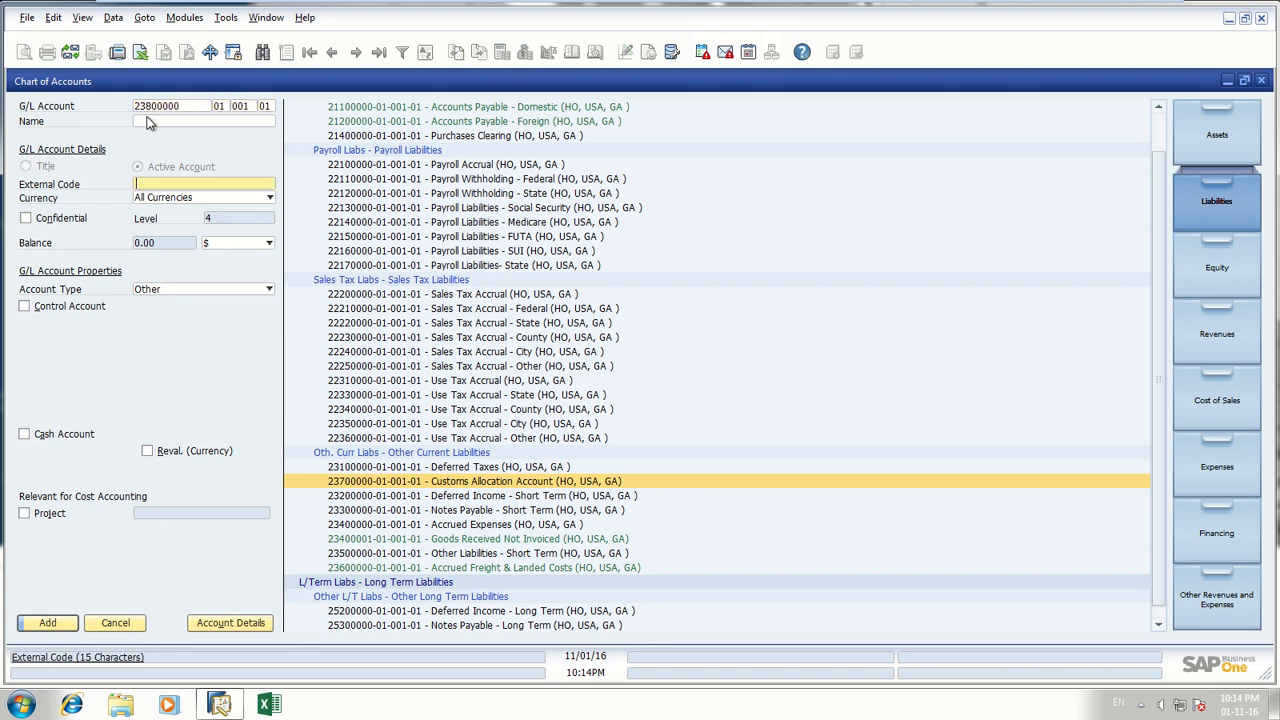
click(147, 119)
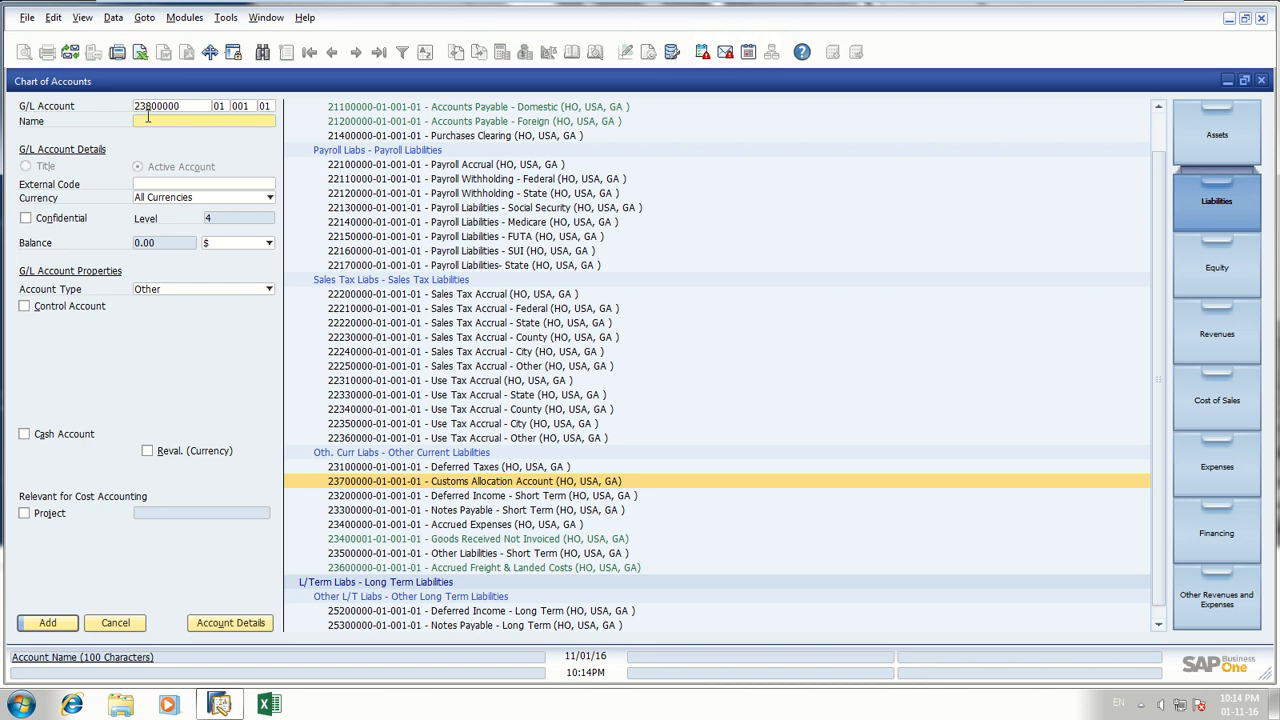
text(Customs Expense Account)
key(Tab)
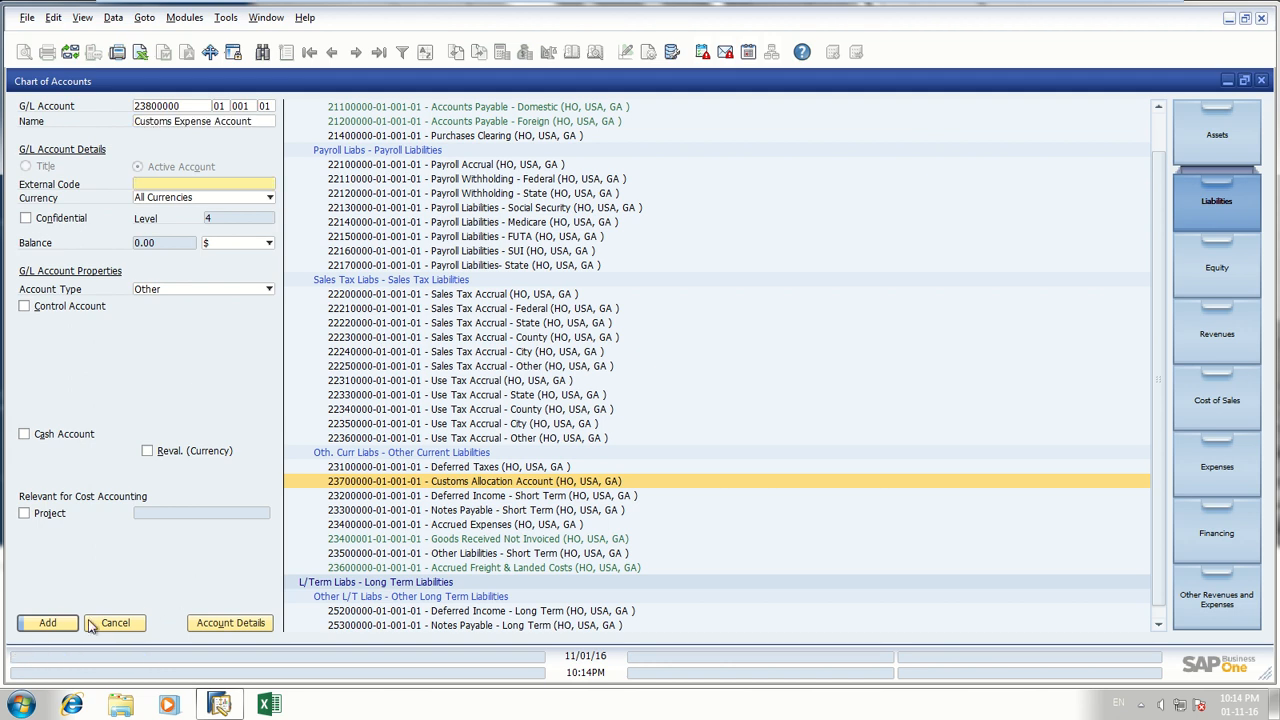
click(50, 623)
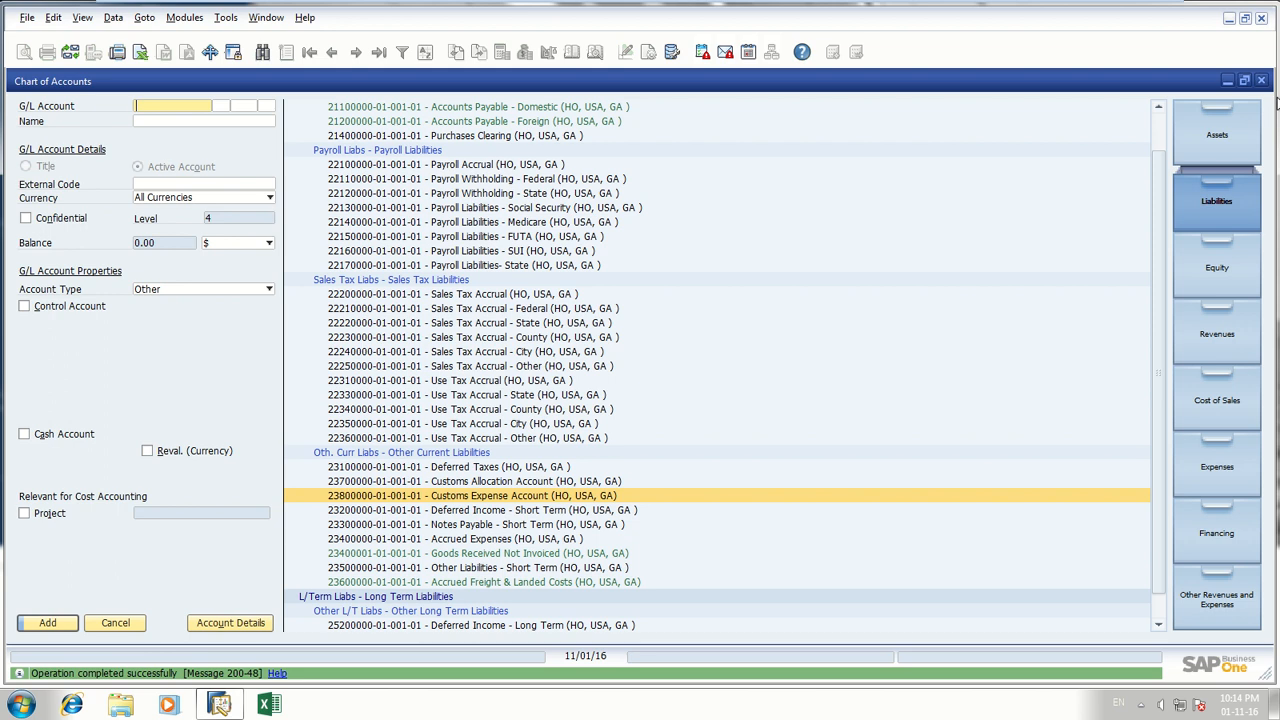
- Close the Chart of Accounts and the Weight setup
click(1262, 81)
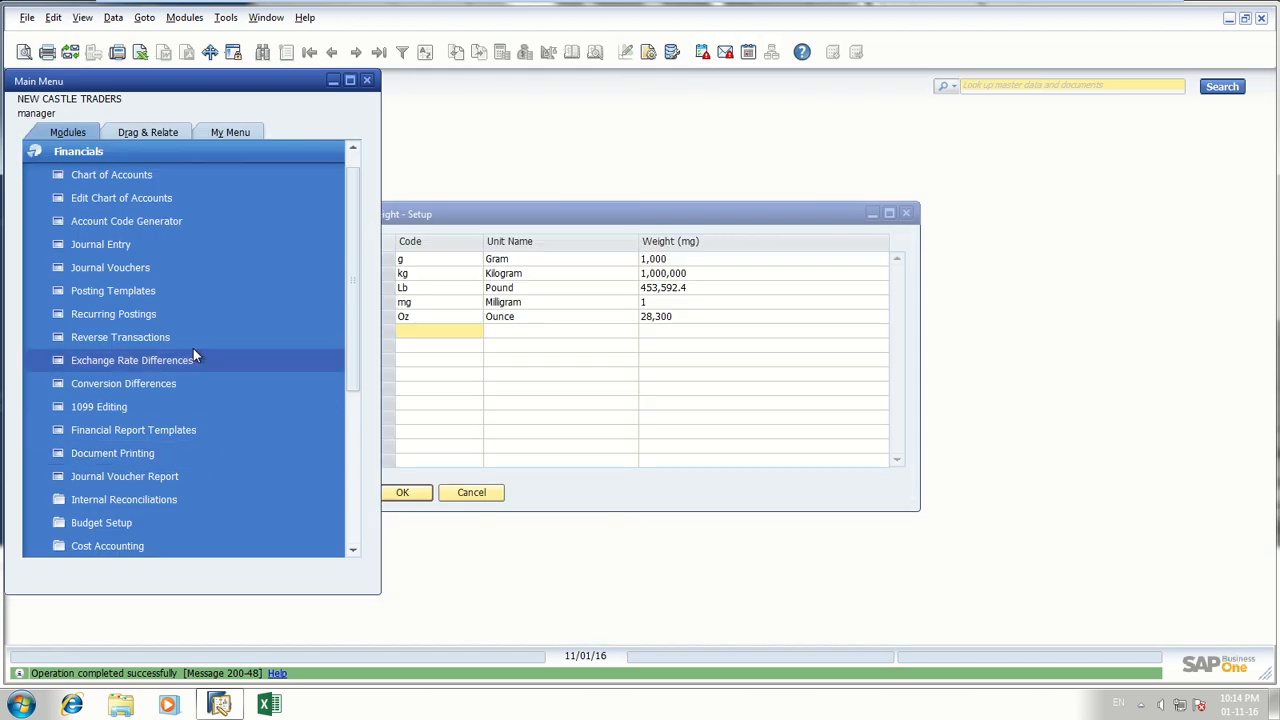
click(445, 220)
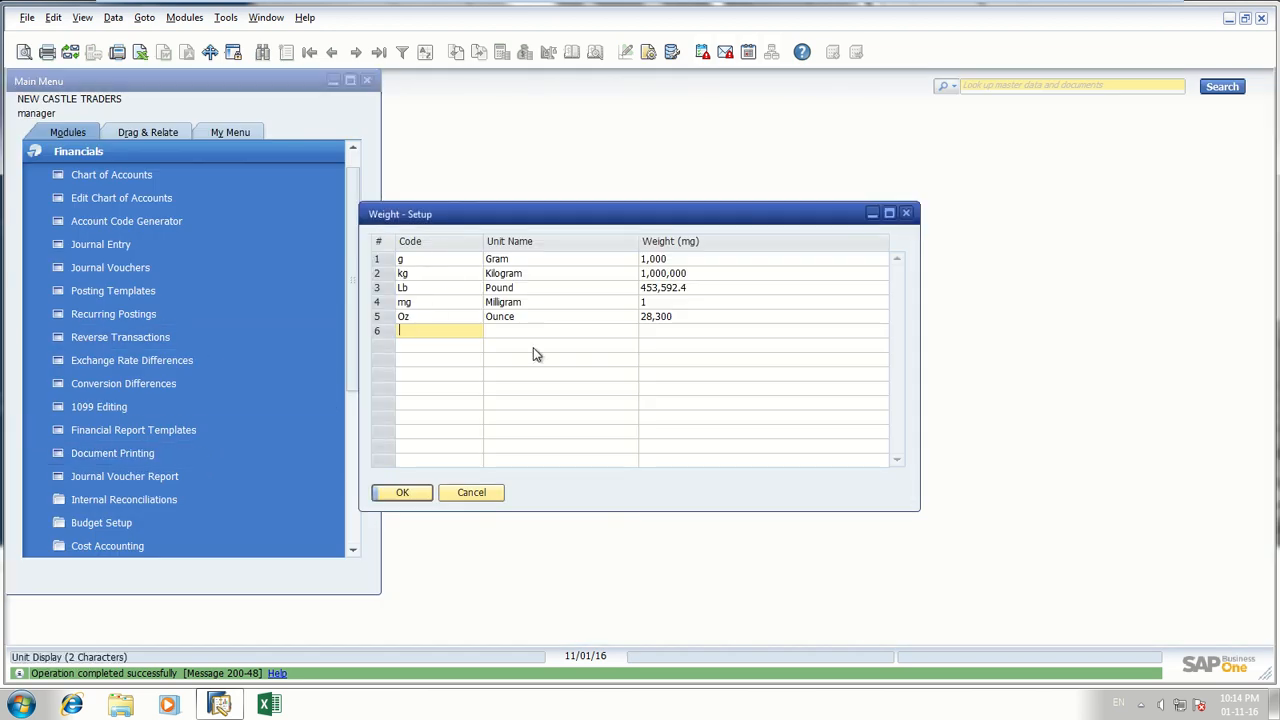
click(906, 213)
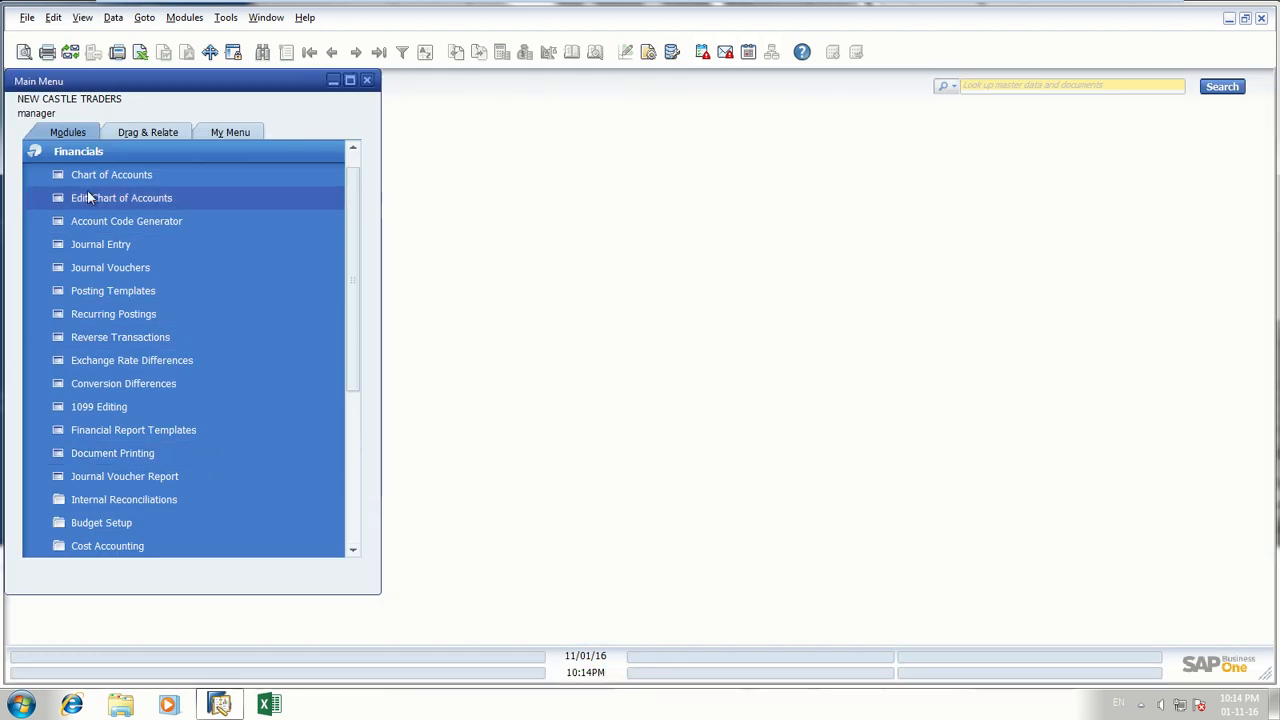
- Search the application menus for "custom" and open the Customs Groups setup
scroll(353, 210, up, 1)
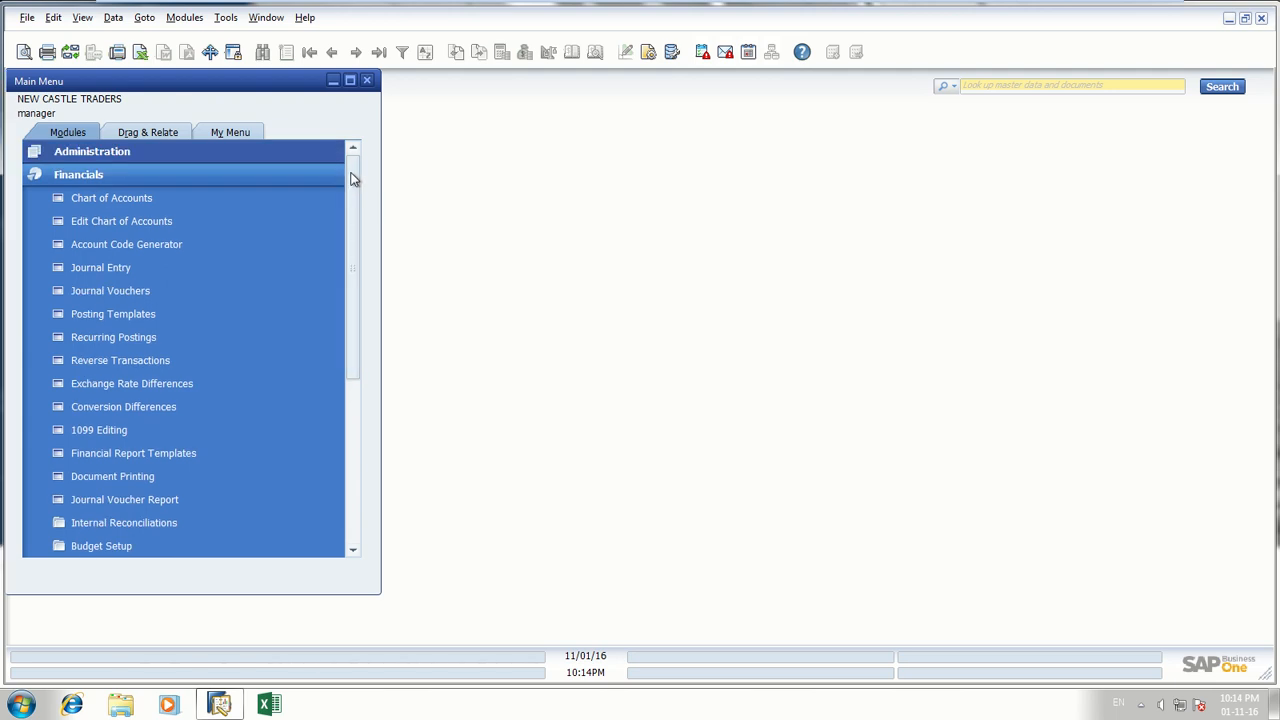
click(94, 156)
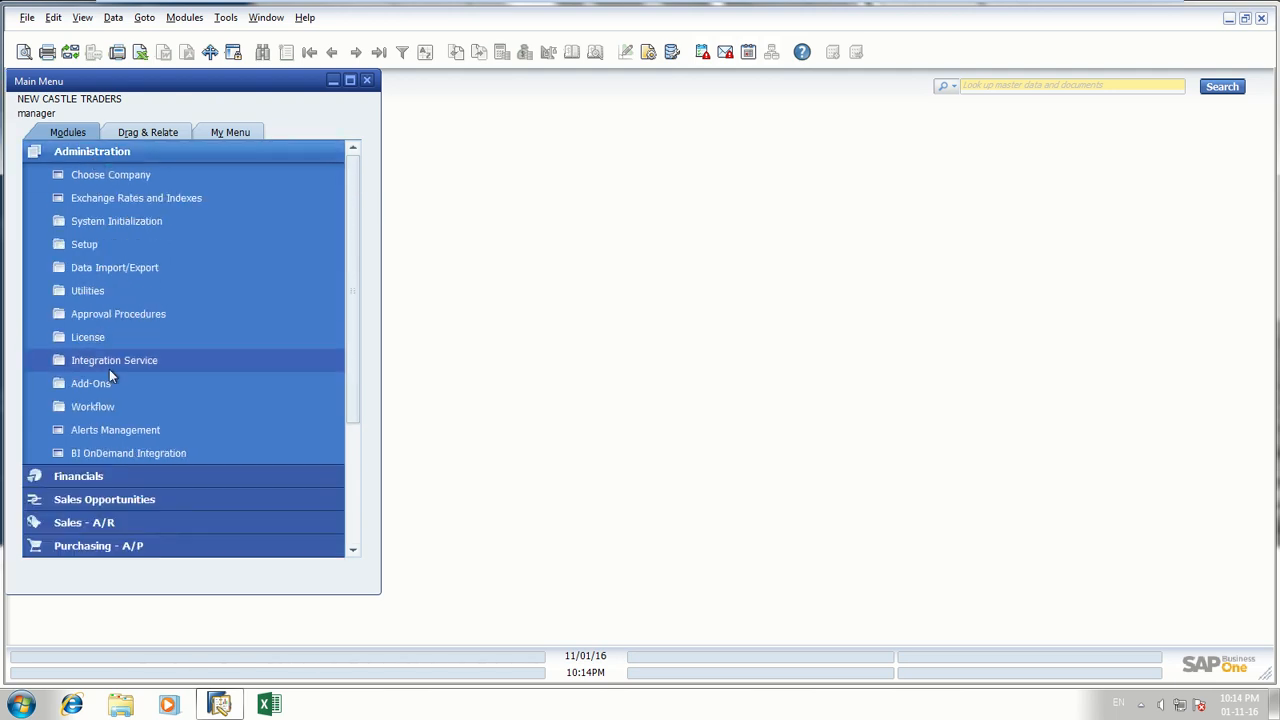
click(956, 88)
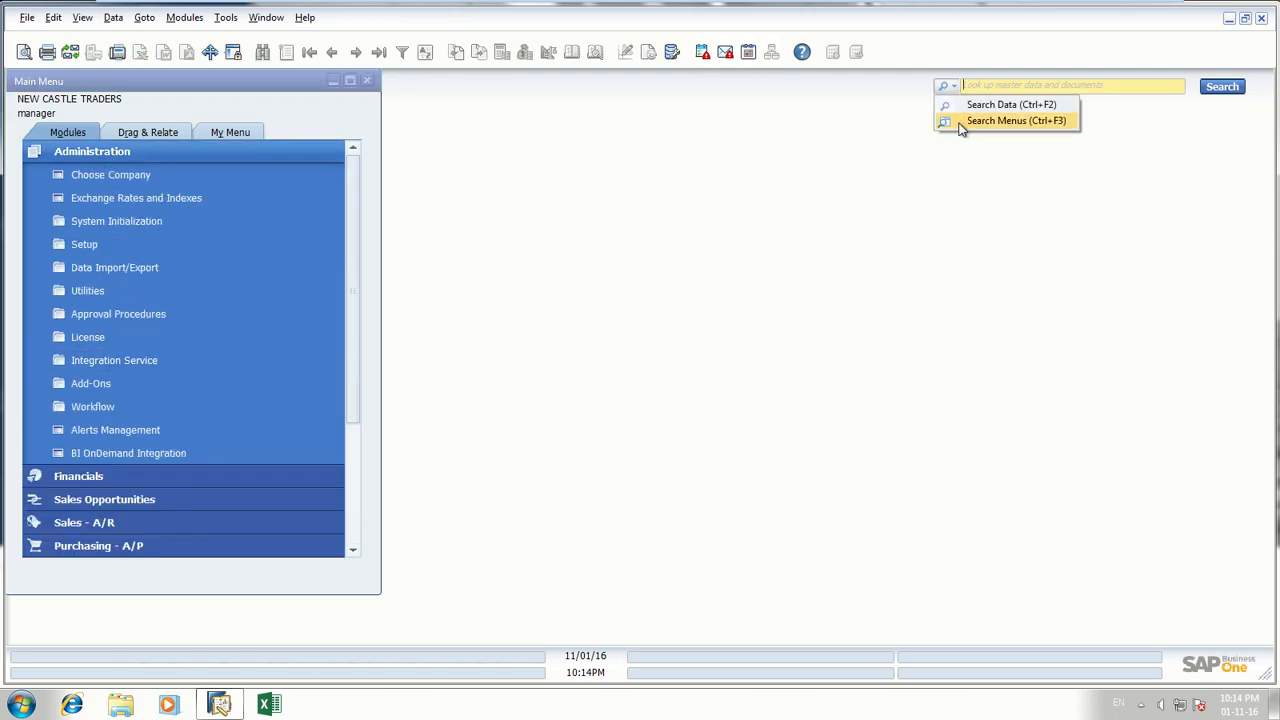
click(962, 121)
text(custom)
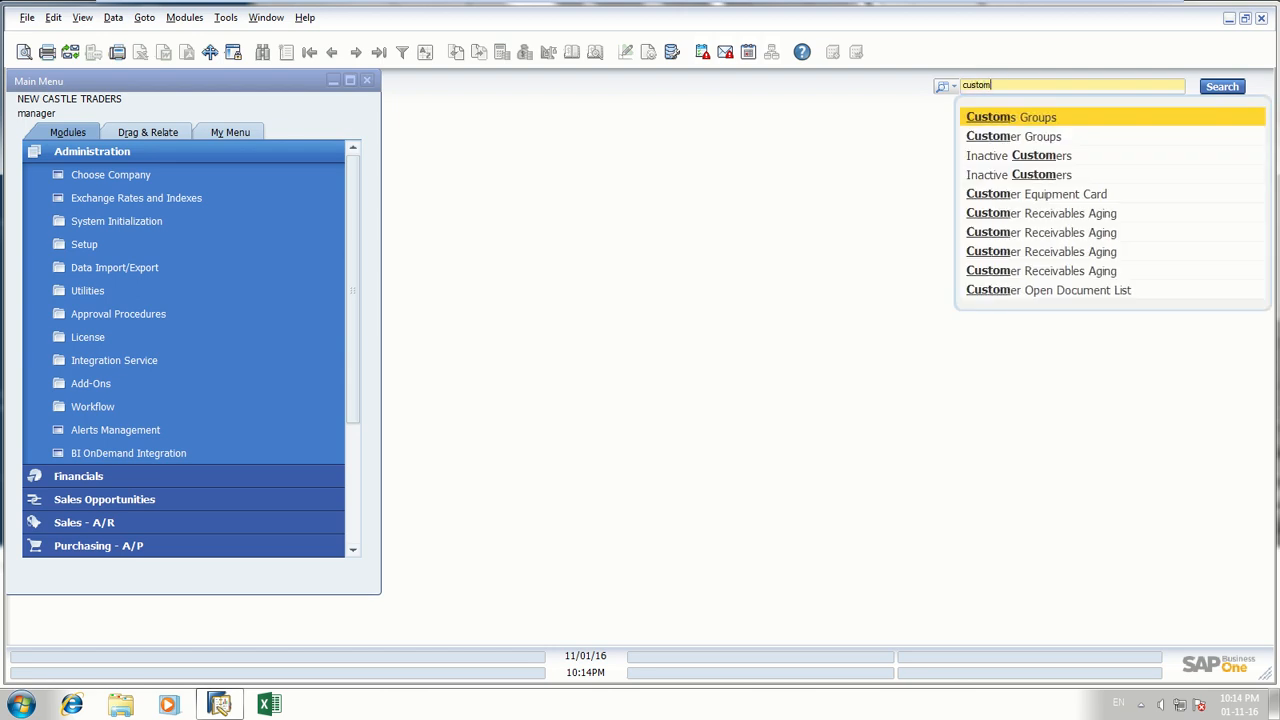
key(Return)
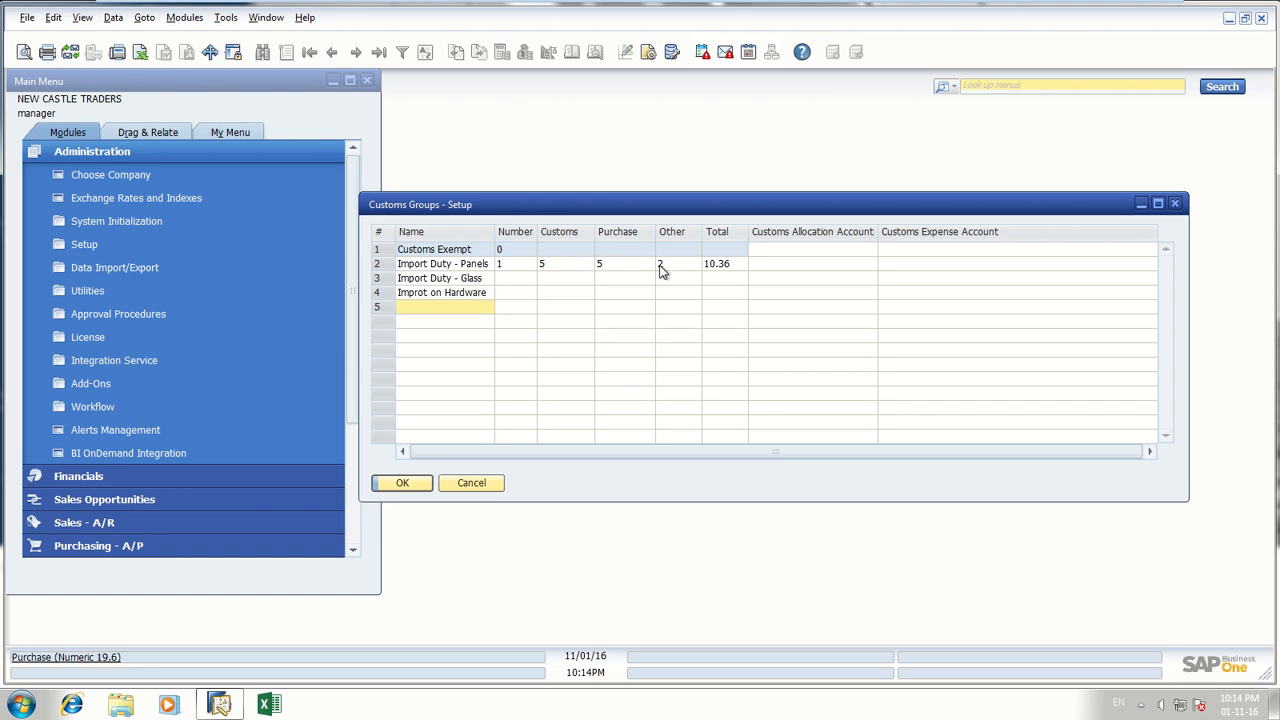
click(780, 263)
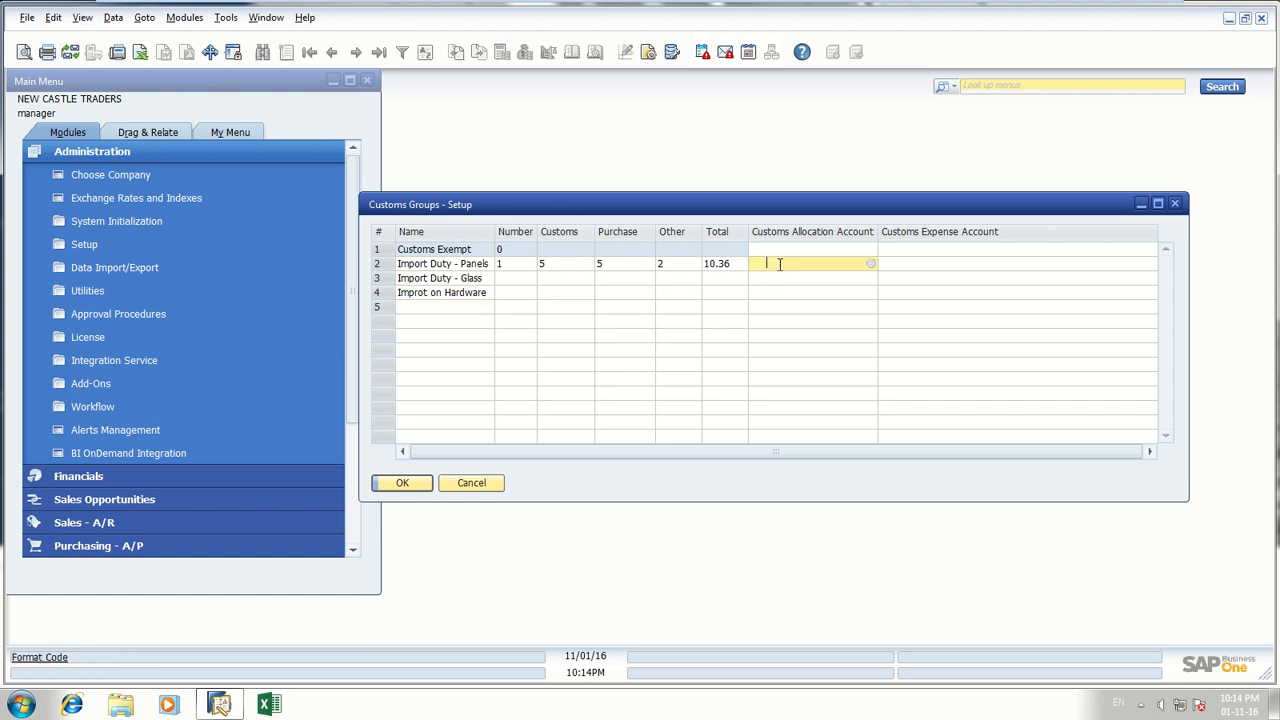
key(Tab)
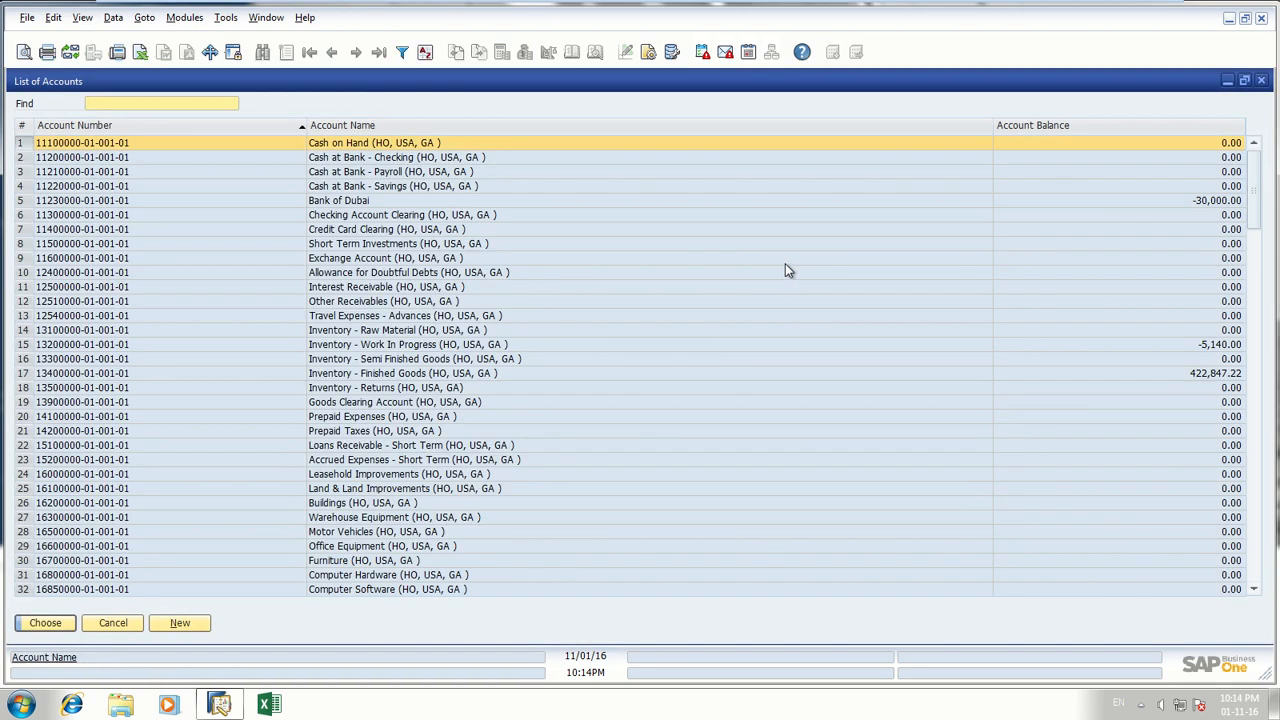
text(23)
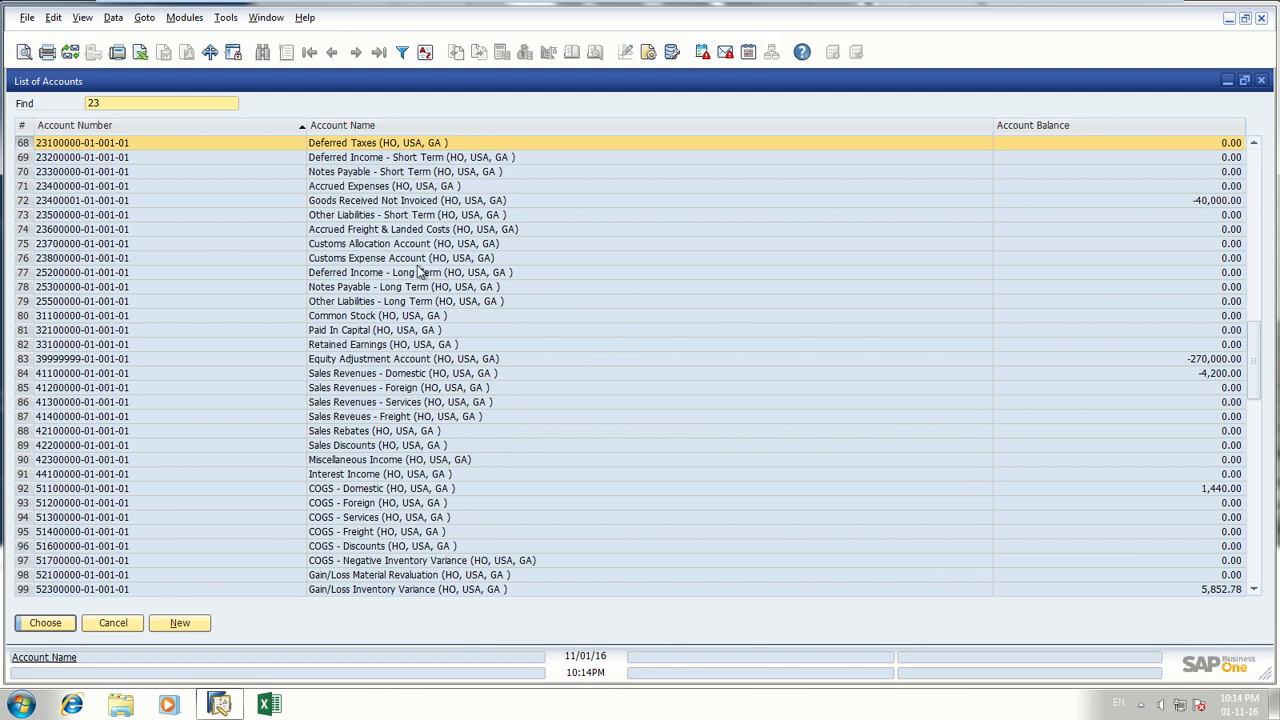
click(395, 245)
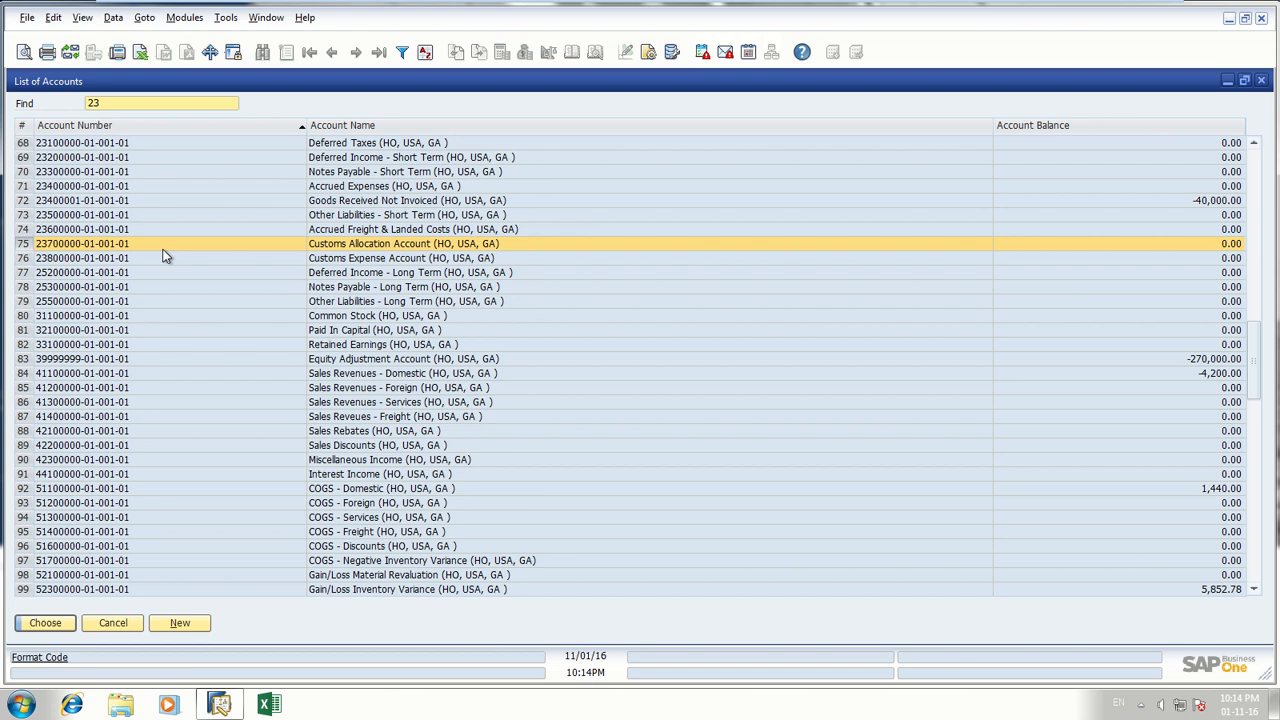
double_click(248, 247)
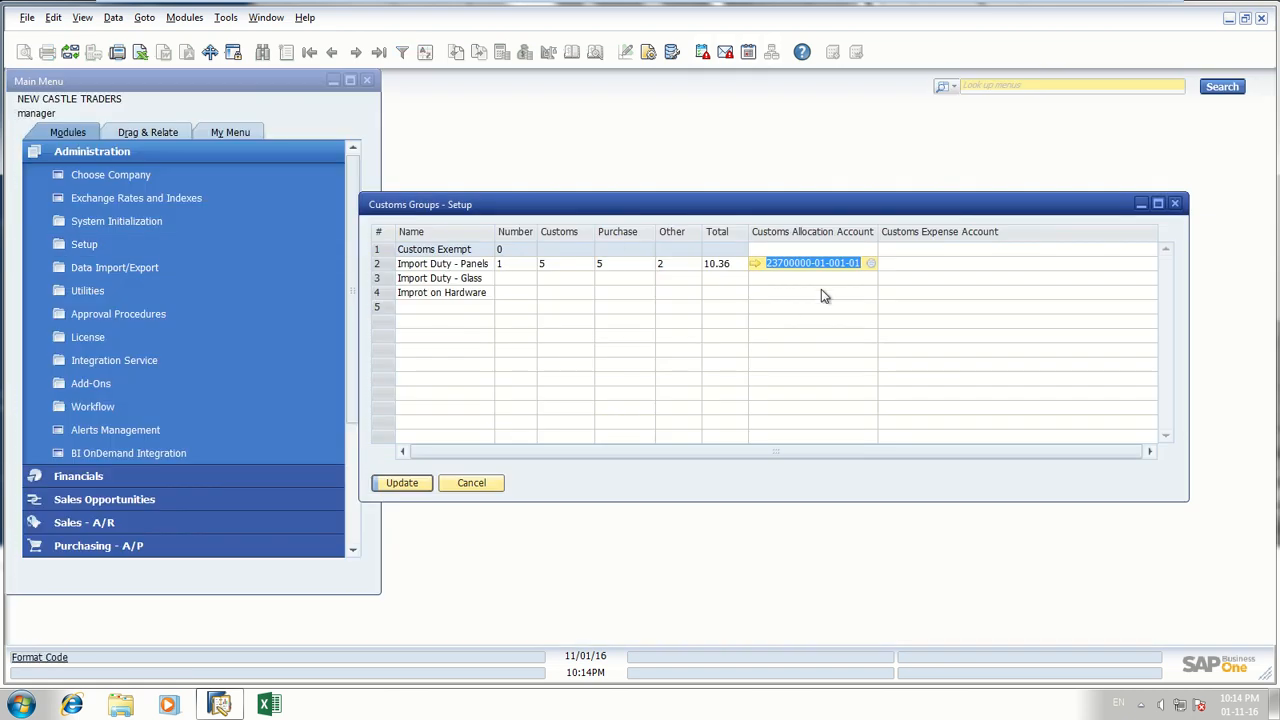
click(905, 264)
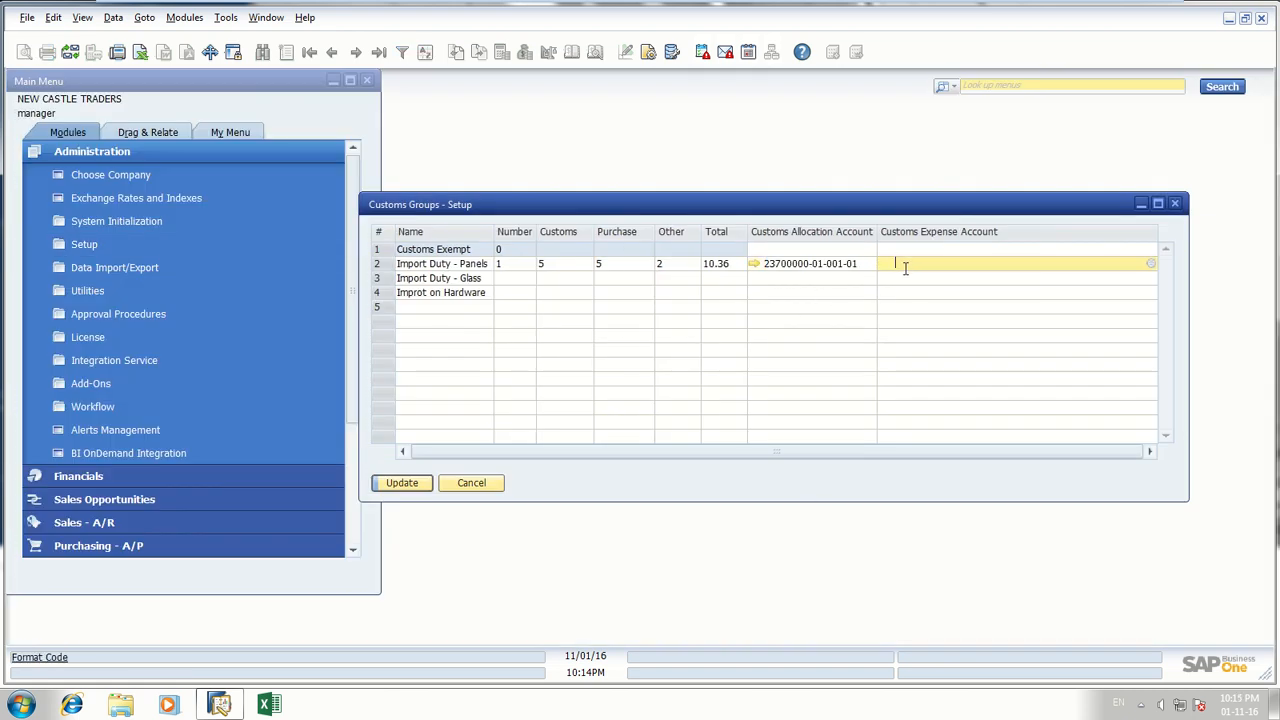
text(238)
key(Tab)
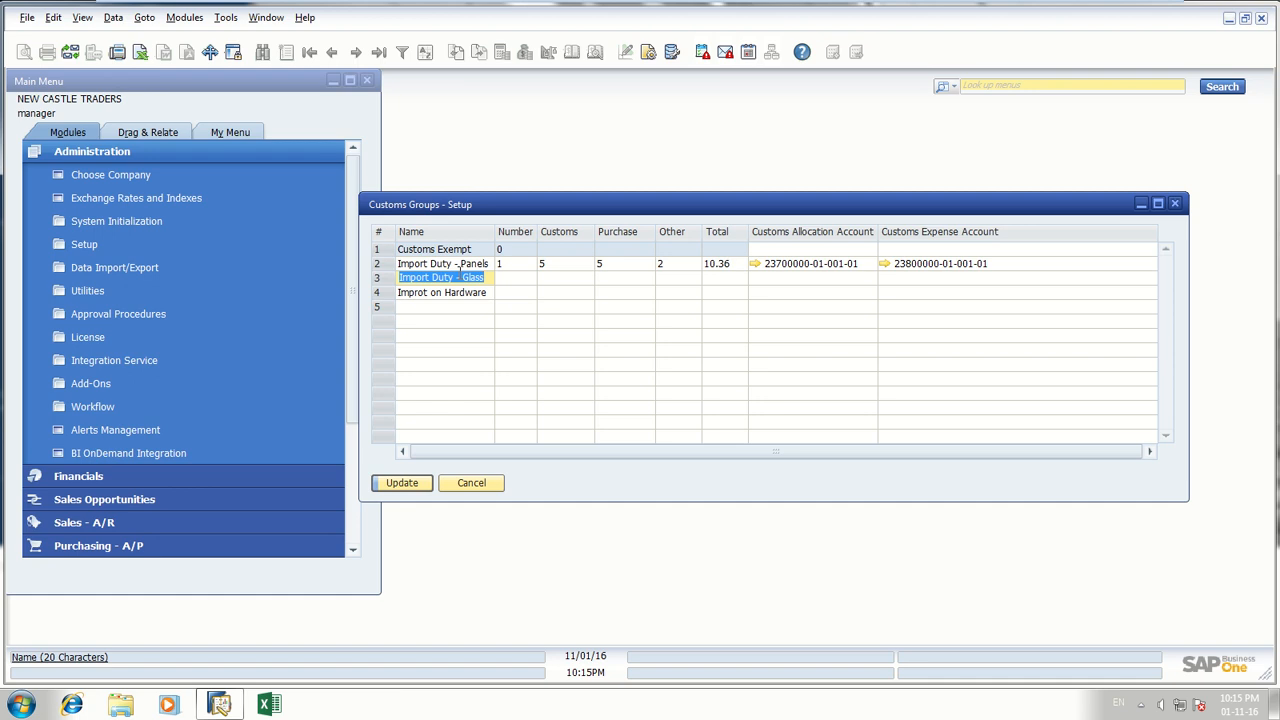
click(570, 264)
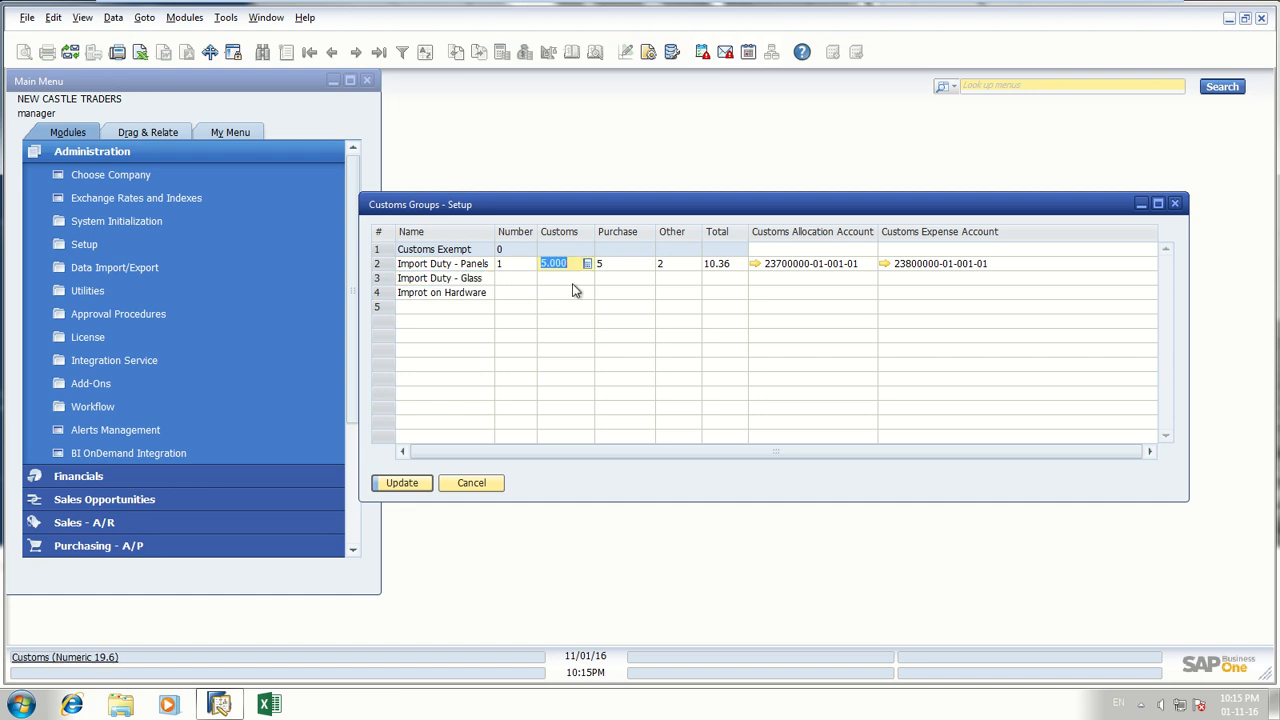
click(402, 484)
click(402, 484)
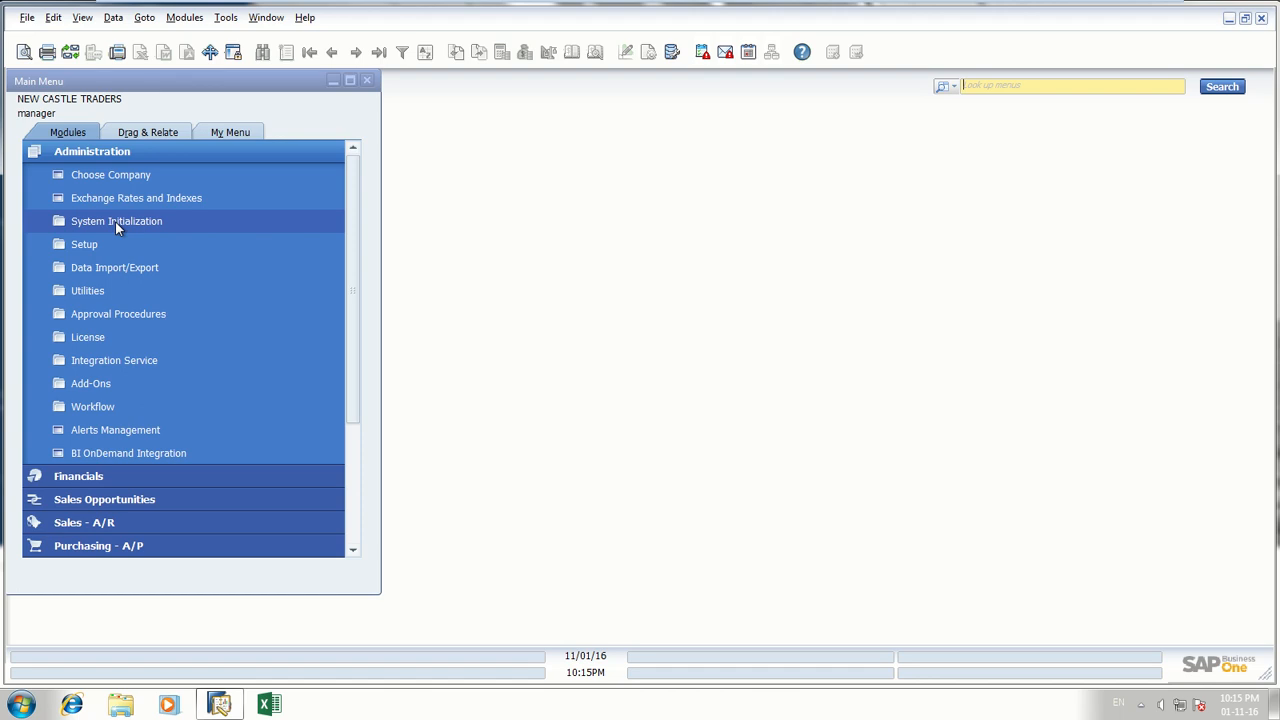
- Open the Manufacturers setup for inventory
click(100, 245)
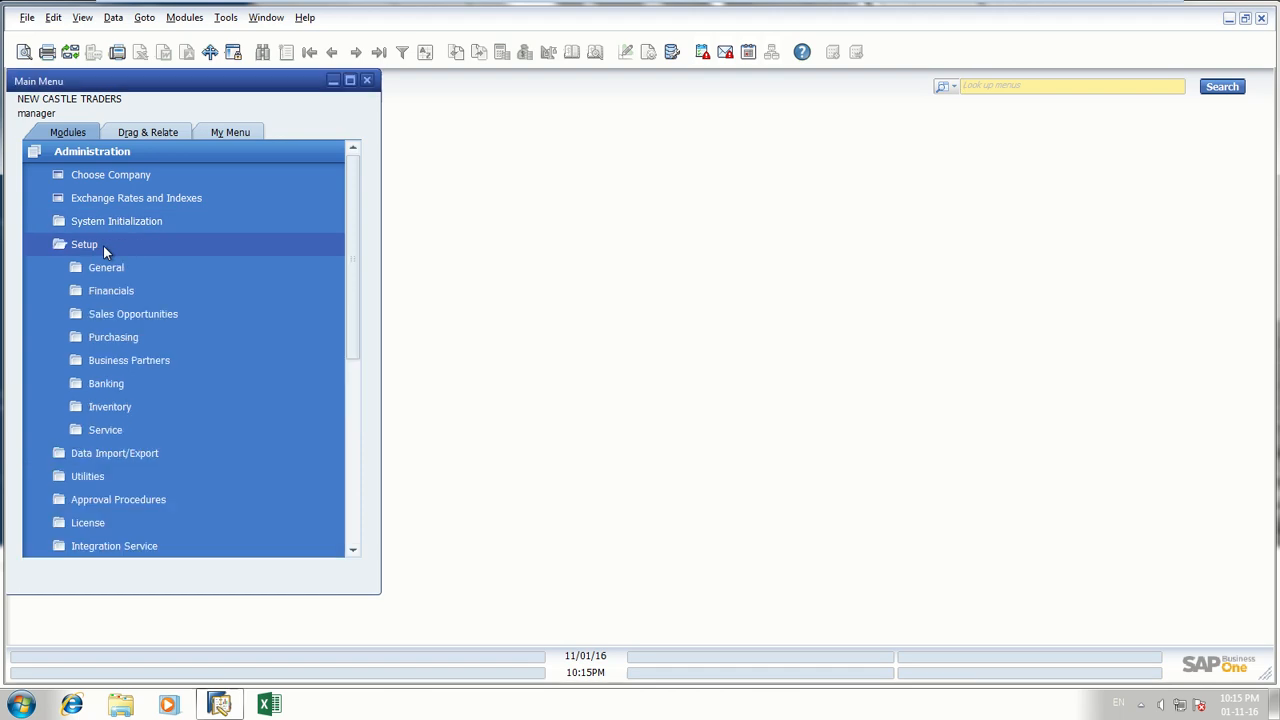
click(120, 406)
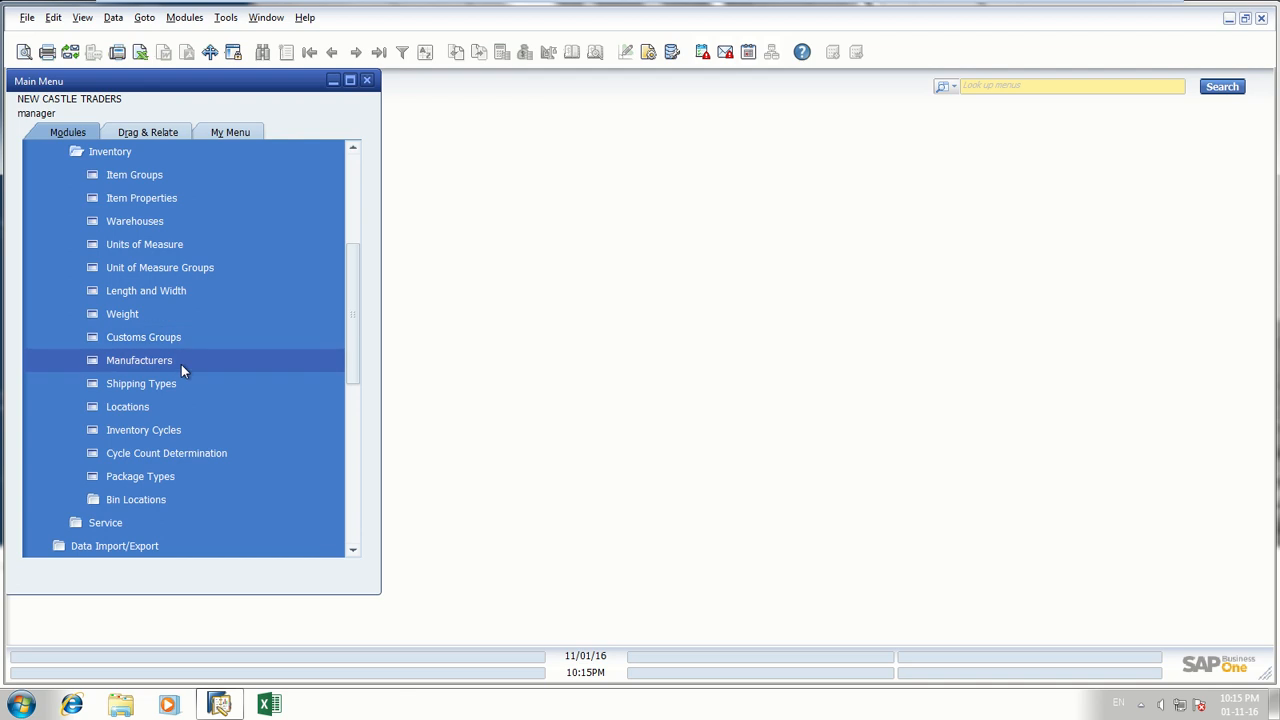
click(181, 364)
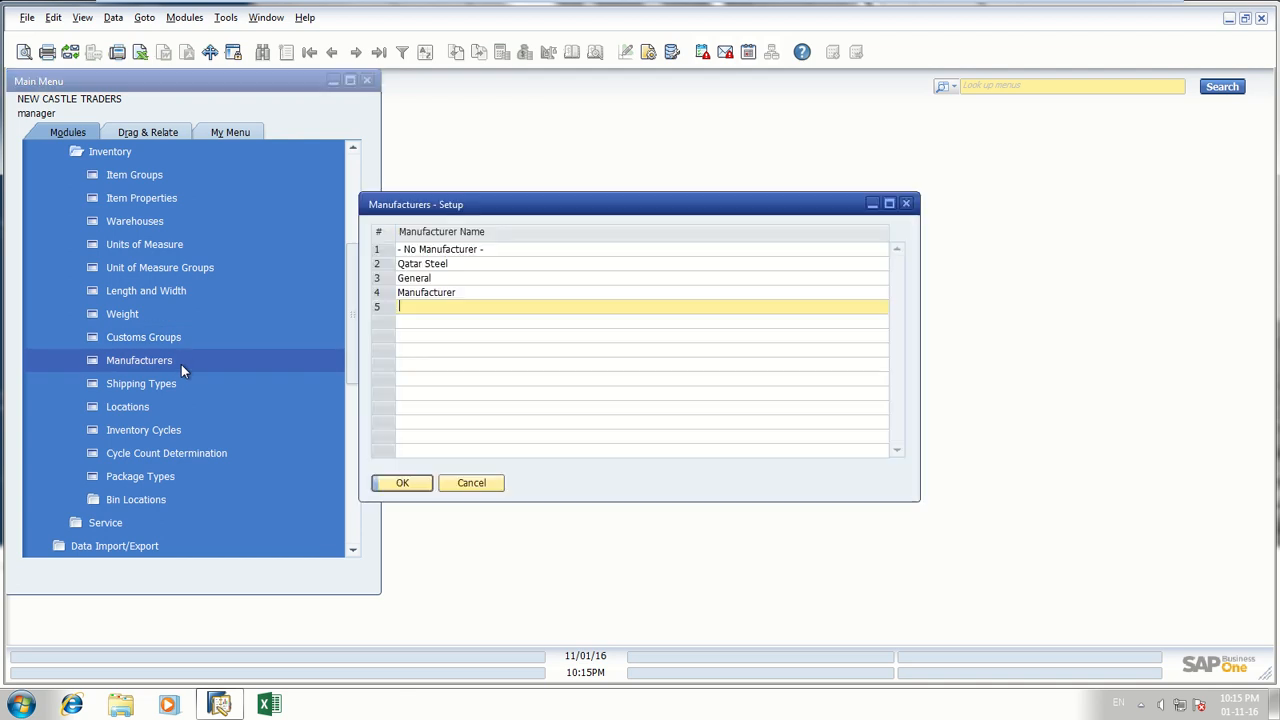
- Rename the manufacturer General as General Electrics and the entry Manufacturer as Apple Inc, and save the list
click(463, 266)
click(458, 279)
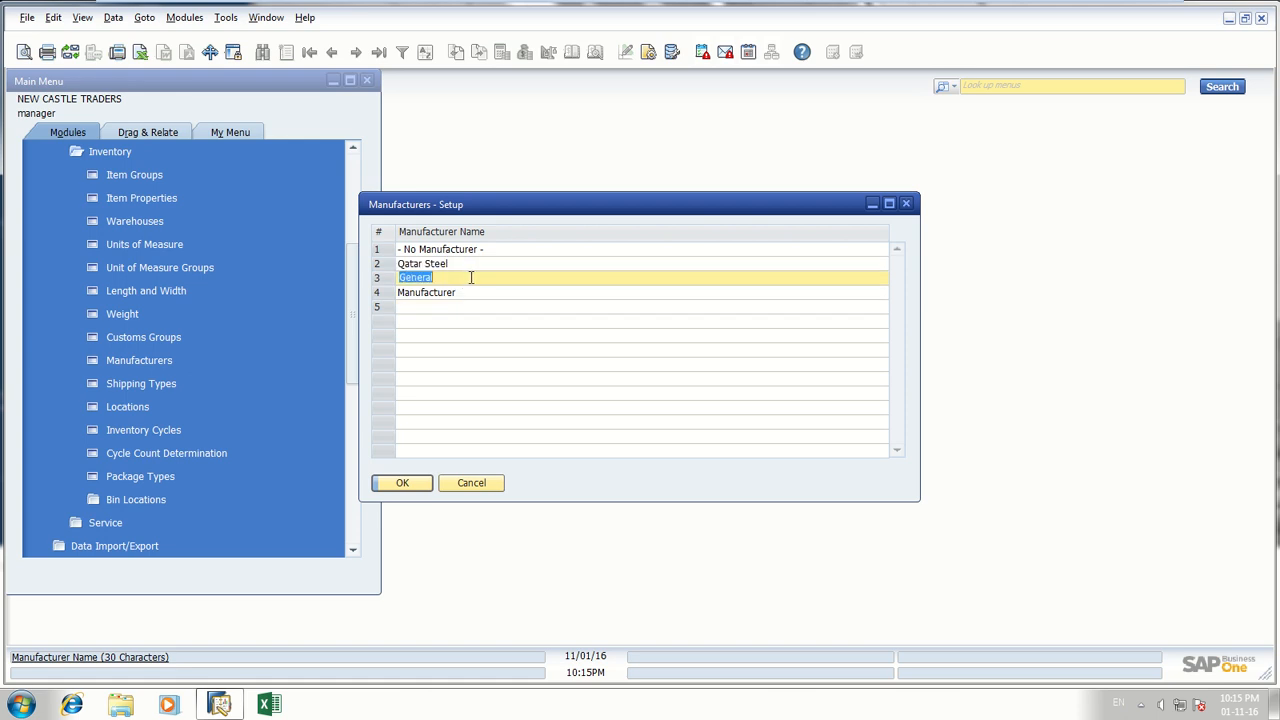
click(473, 277)
text(Elect)
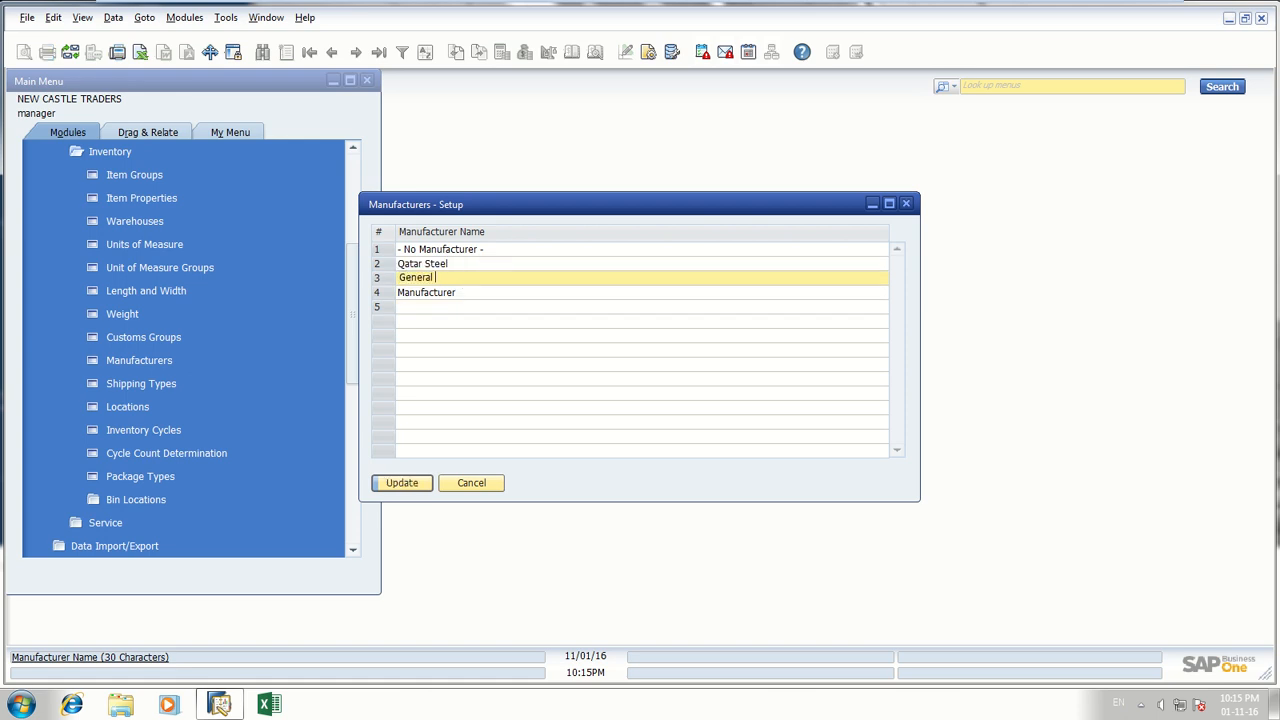
text(rics)
key(Tab)
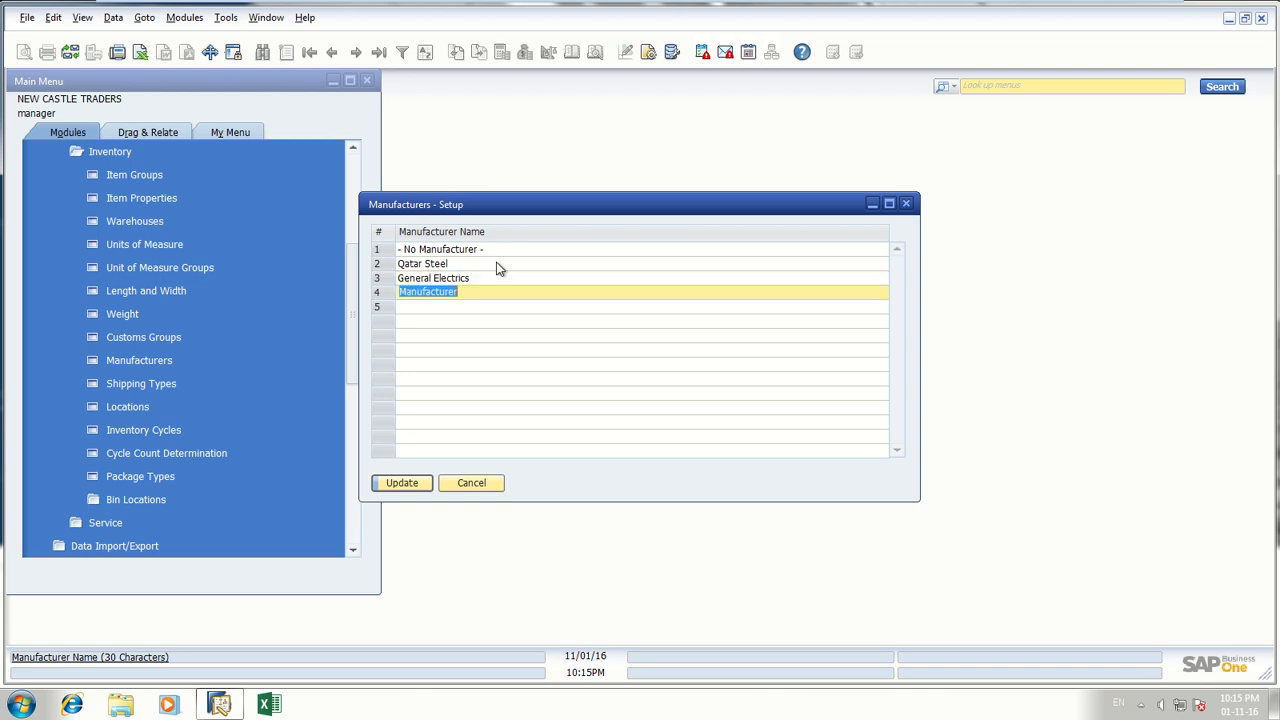
text(Apple Inc)
click(405, 483)
click(406, 483)
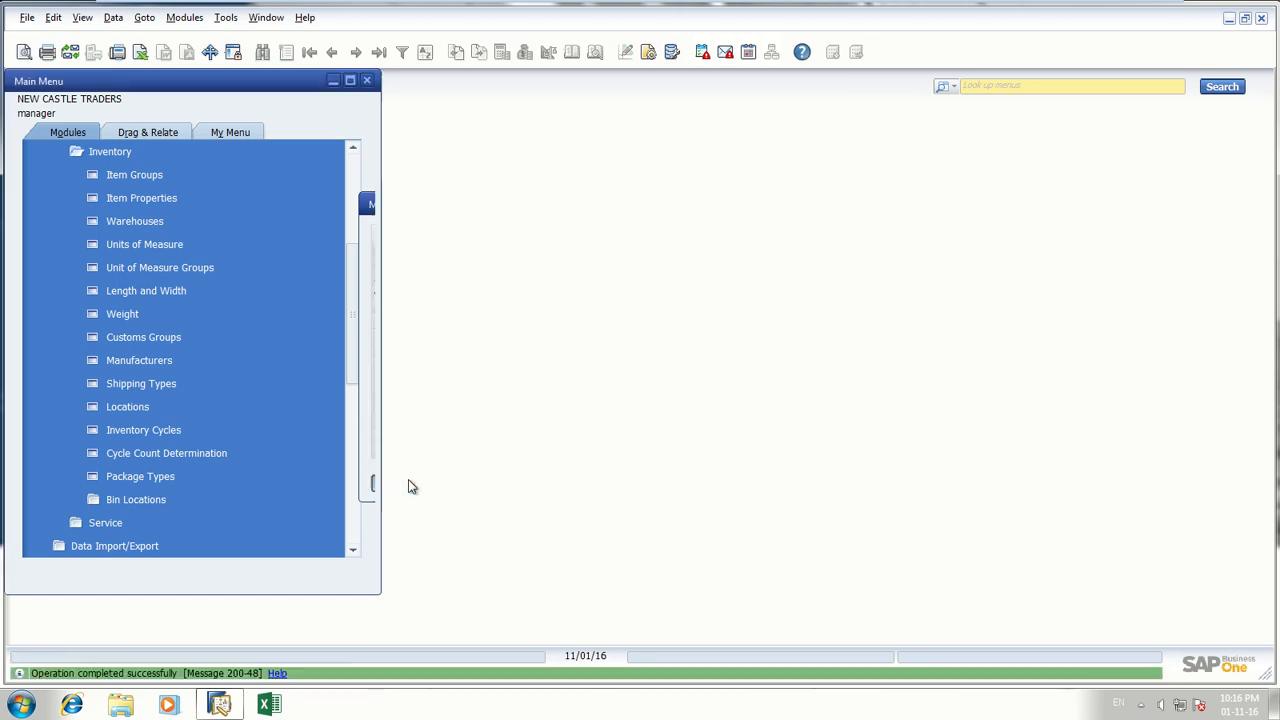
- Add the shipping type Sea Cargo, rename Air as Air Cargo, and save the shipping types
click(158, 385)
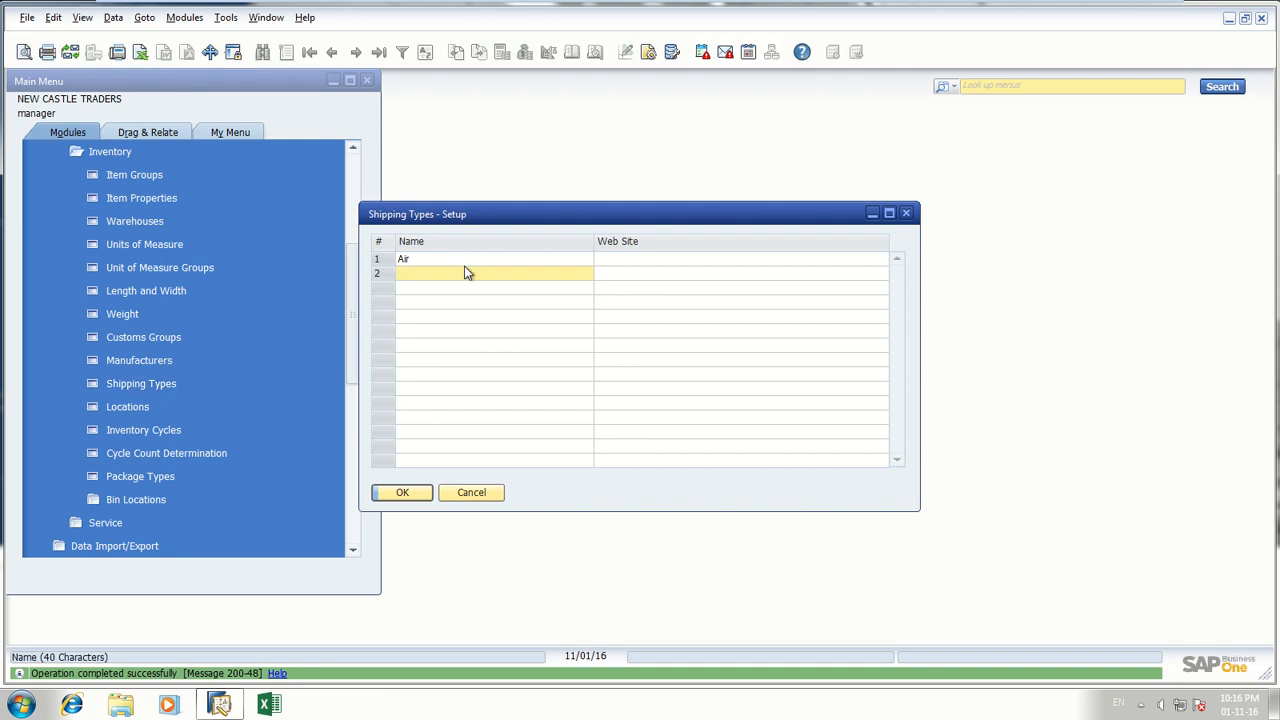
click(633, 257)
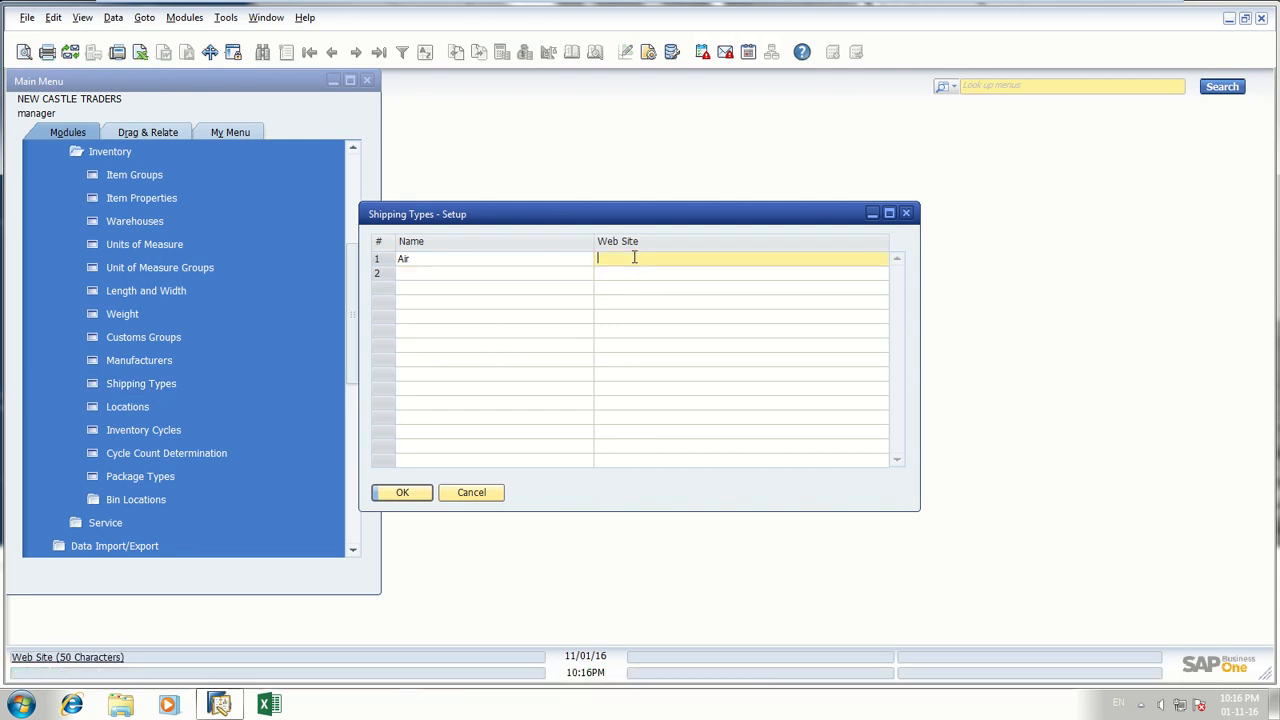
click(551, 273)
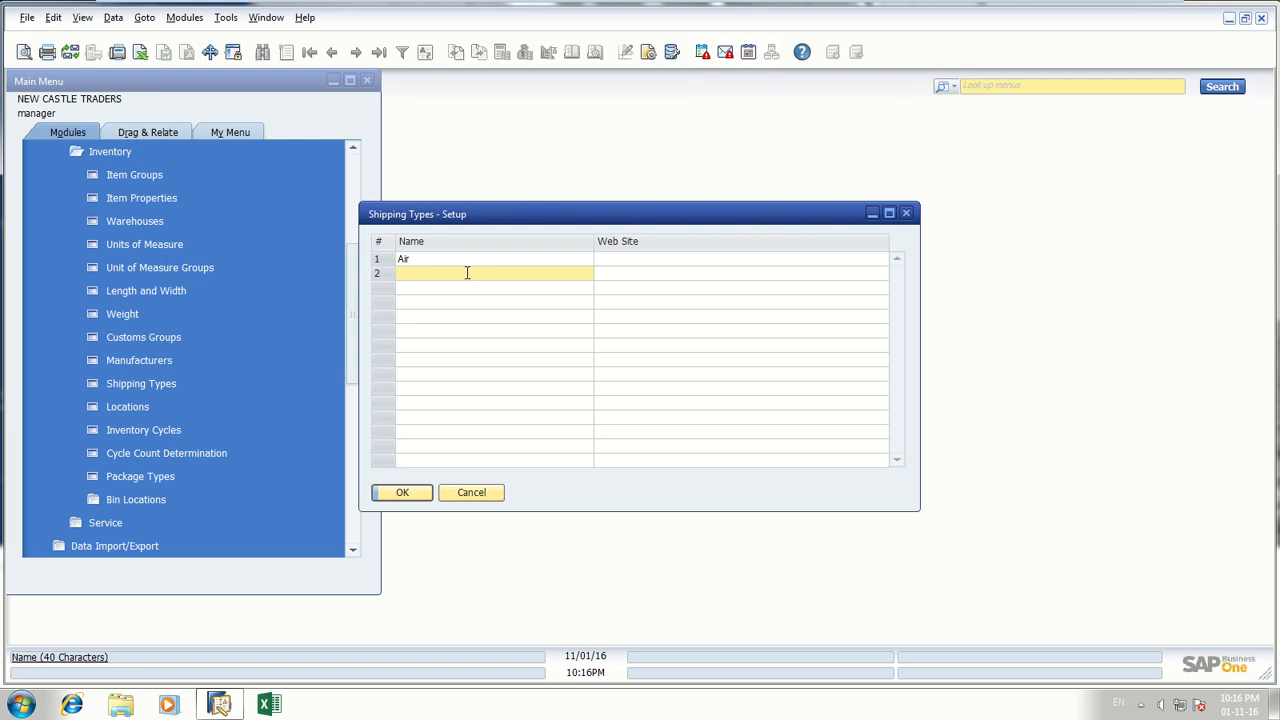
text(Sea Cargo)
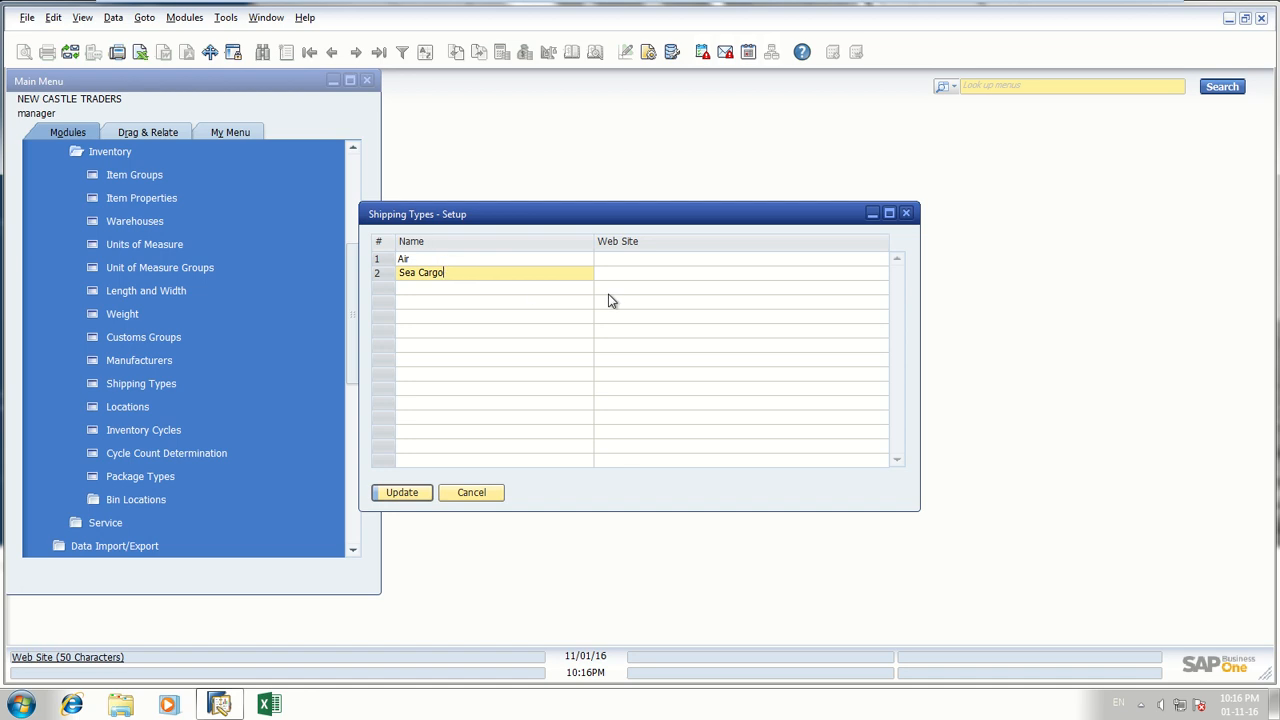
click(510, 258)
text(Cargo)
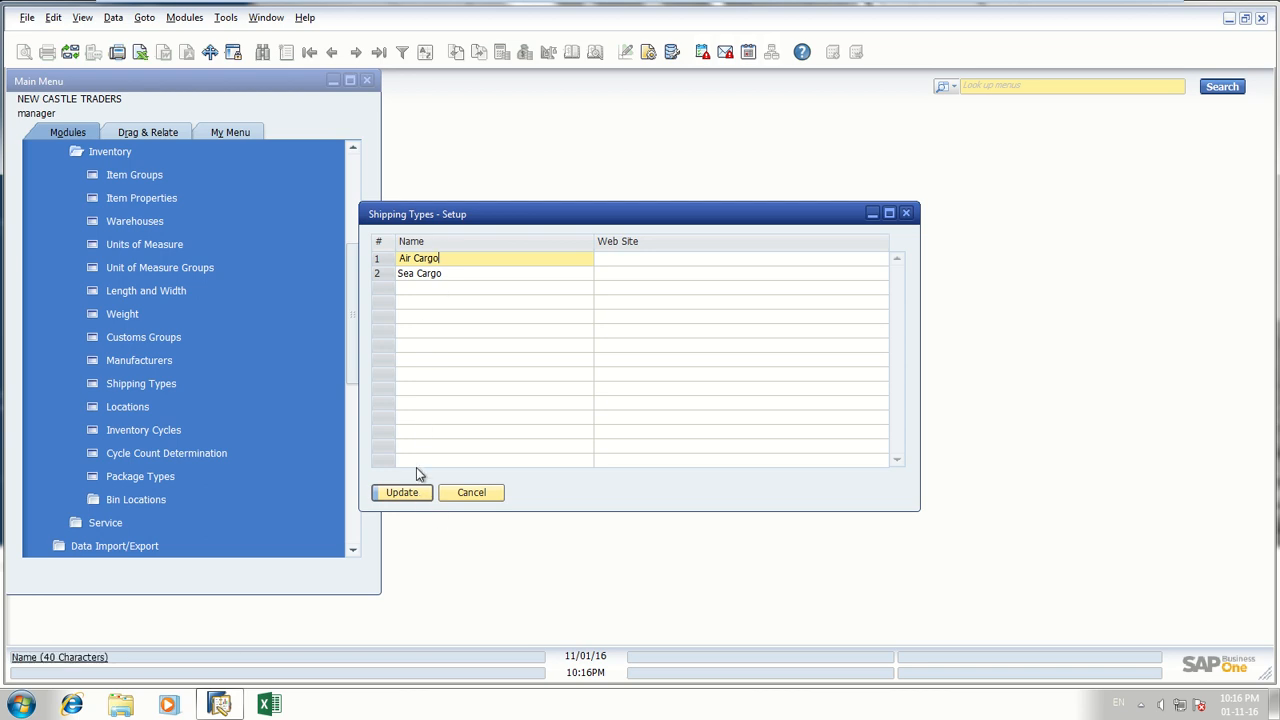
click(410, 492)
click(420, 494)
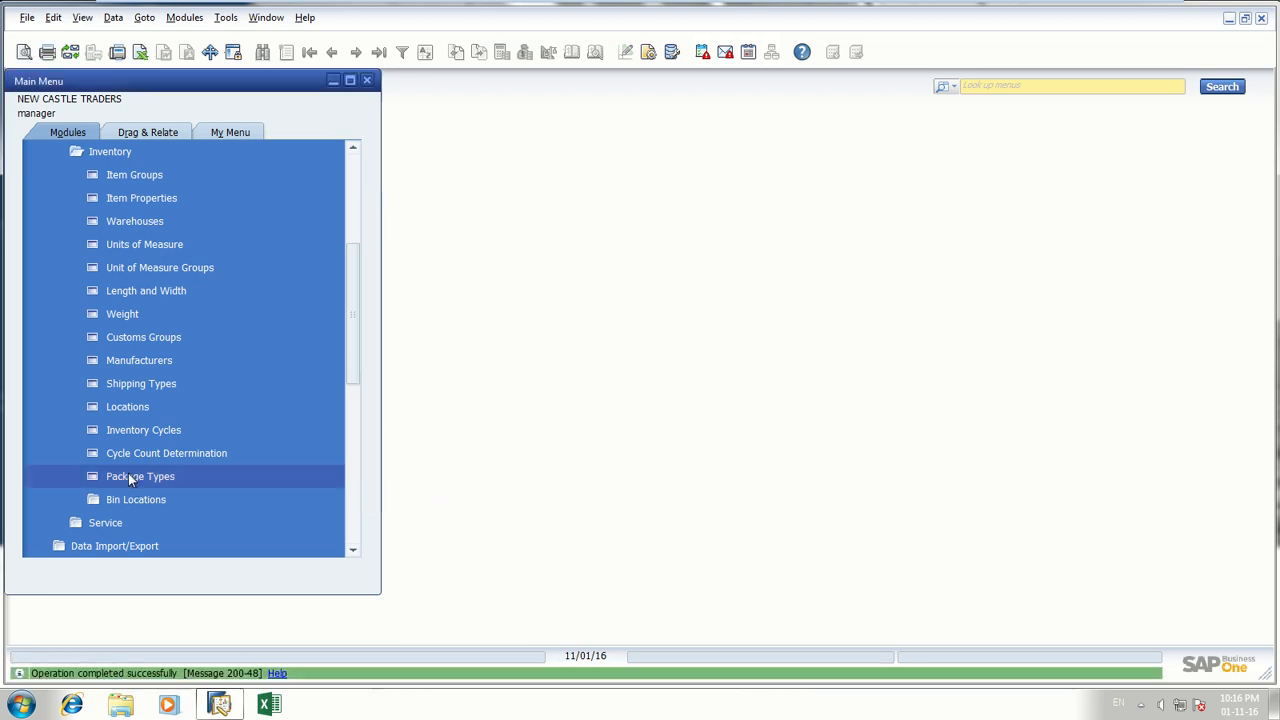
- Review the Locations setup and the cycle count determination details of warehouse 02
click(147, 405)
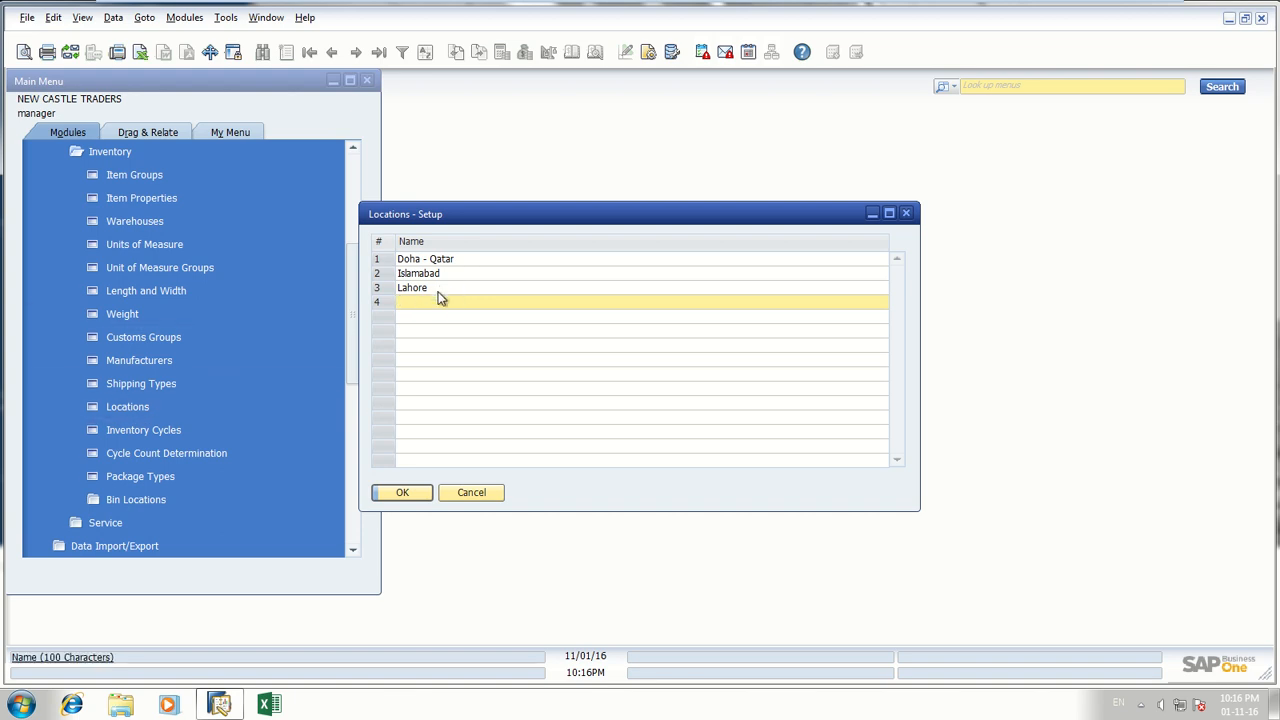
click(428, 492)
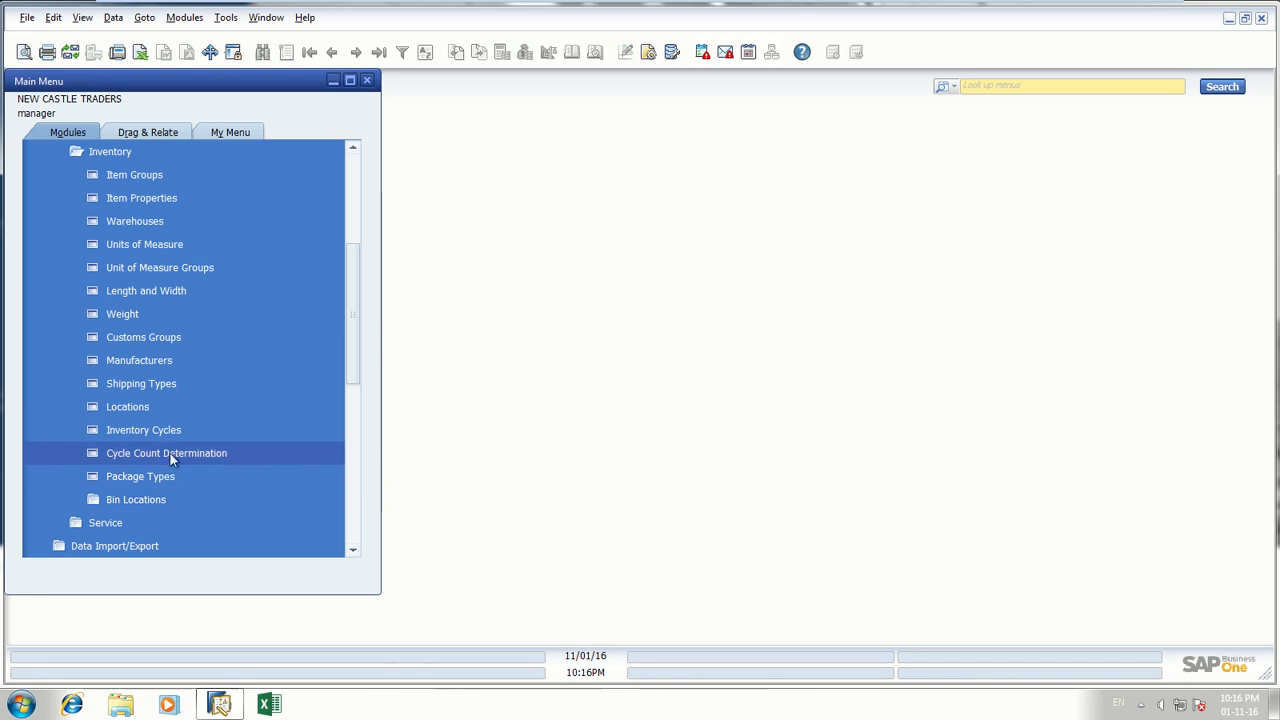
click(242, 458)
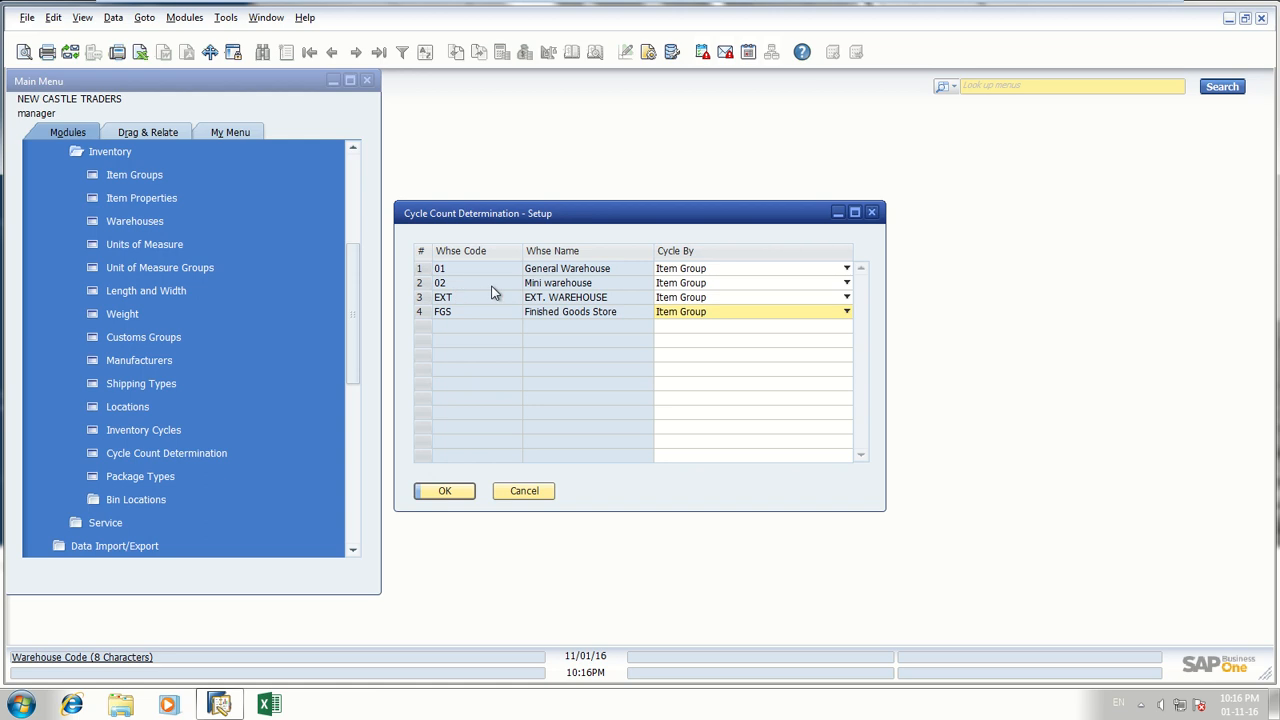
double_click(420, 283)
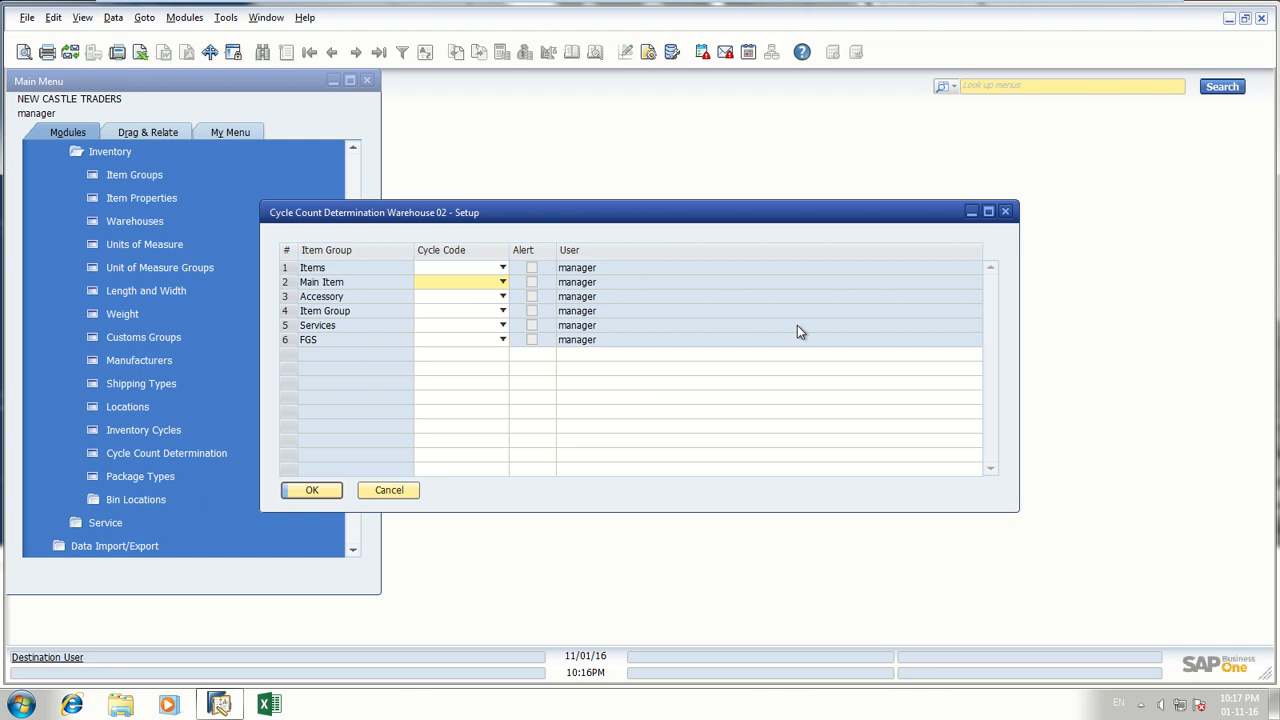
click(1005, 211)
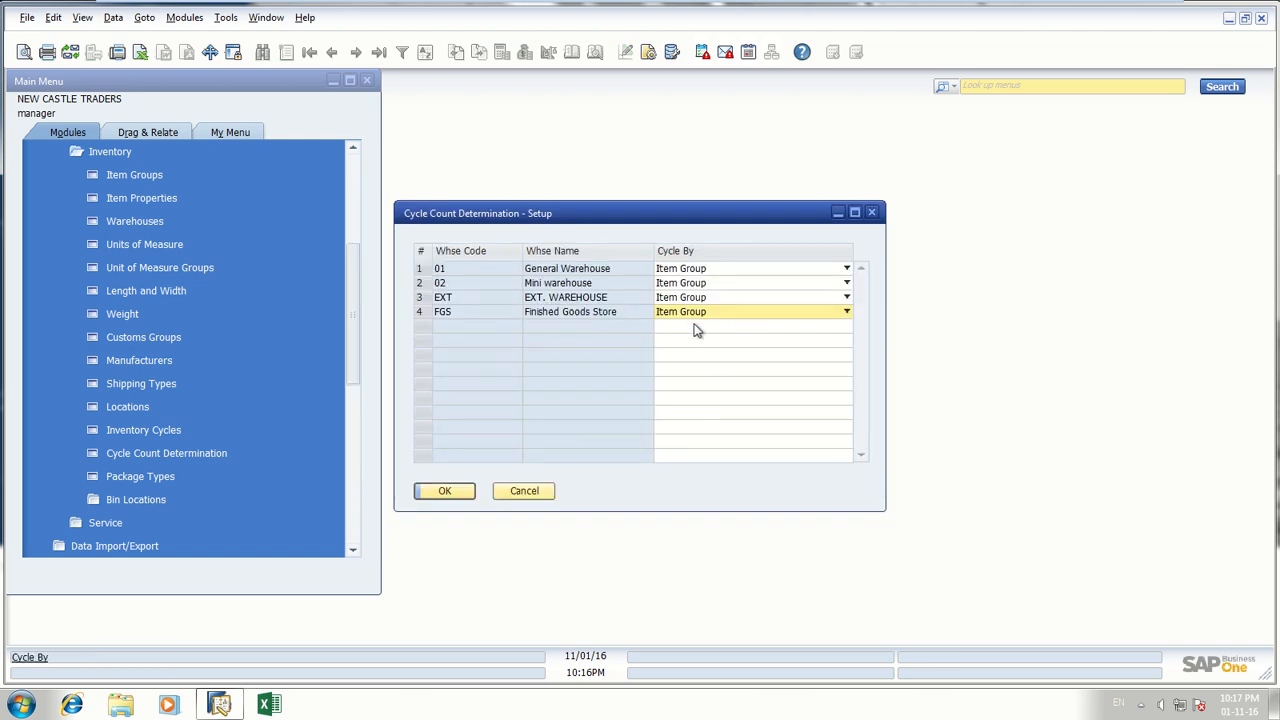
- Open the cycle count determination details of warehouse 01, General Warehouse
click(697, 268)
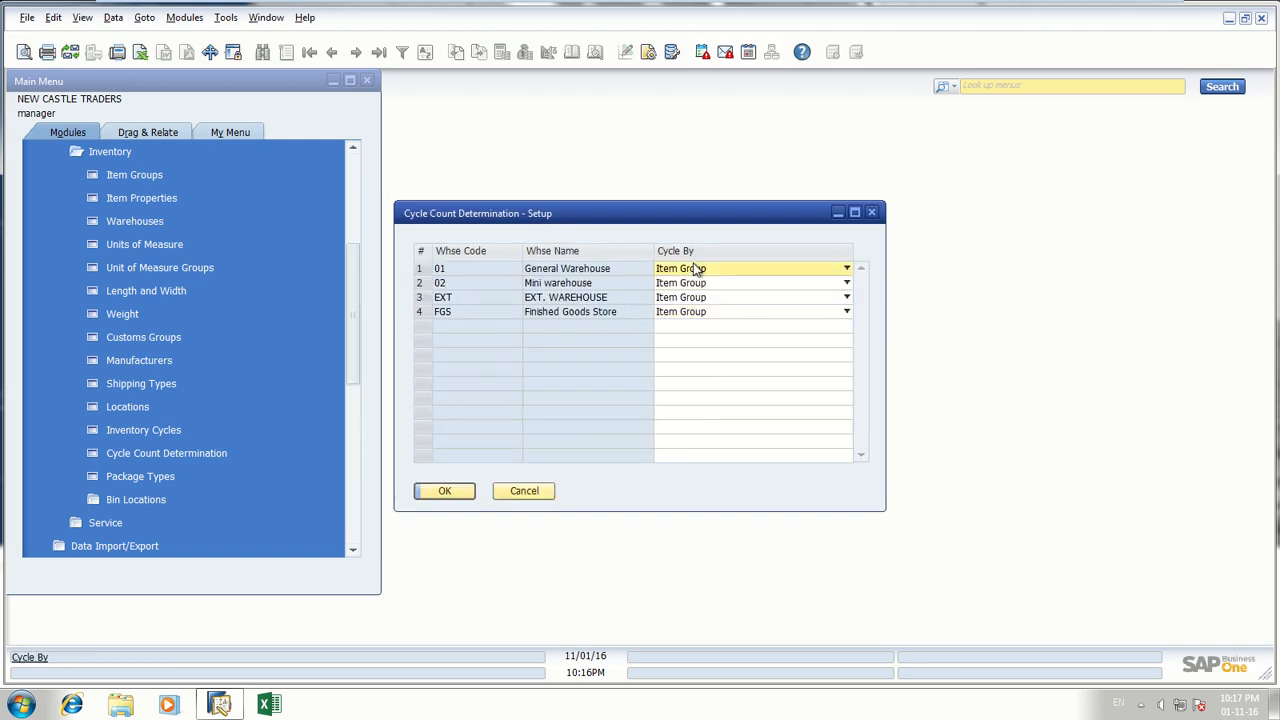
double_click(421, 270)
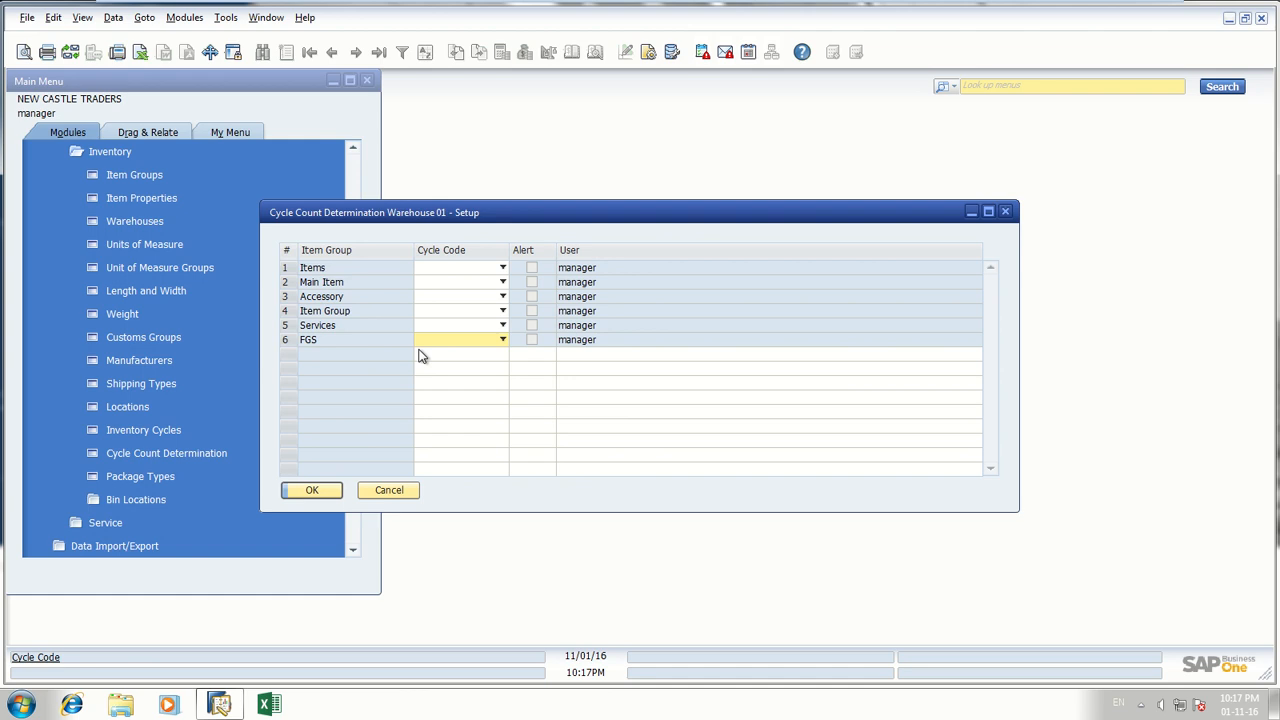
click(488, 268)
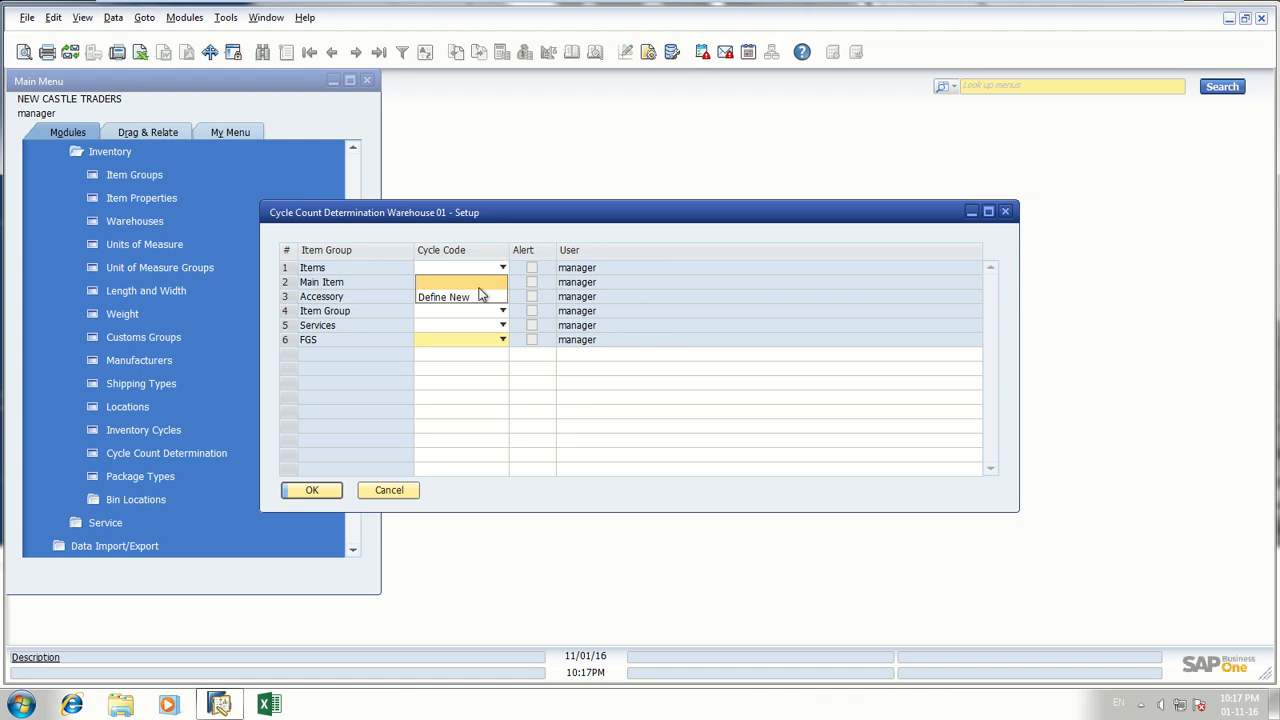
click(476, 299)
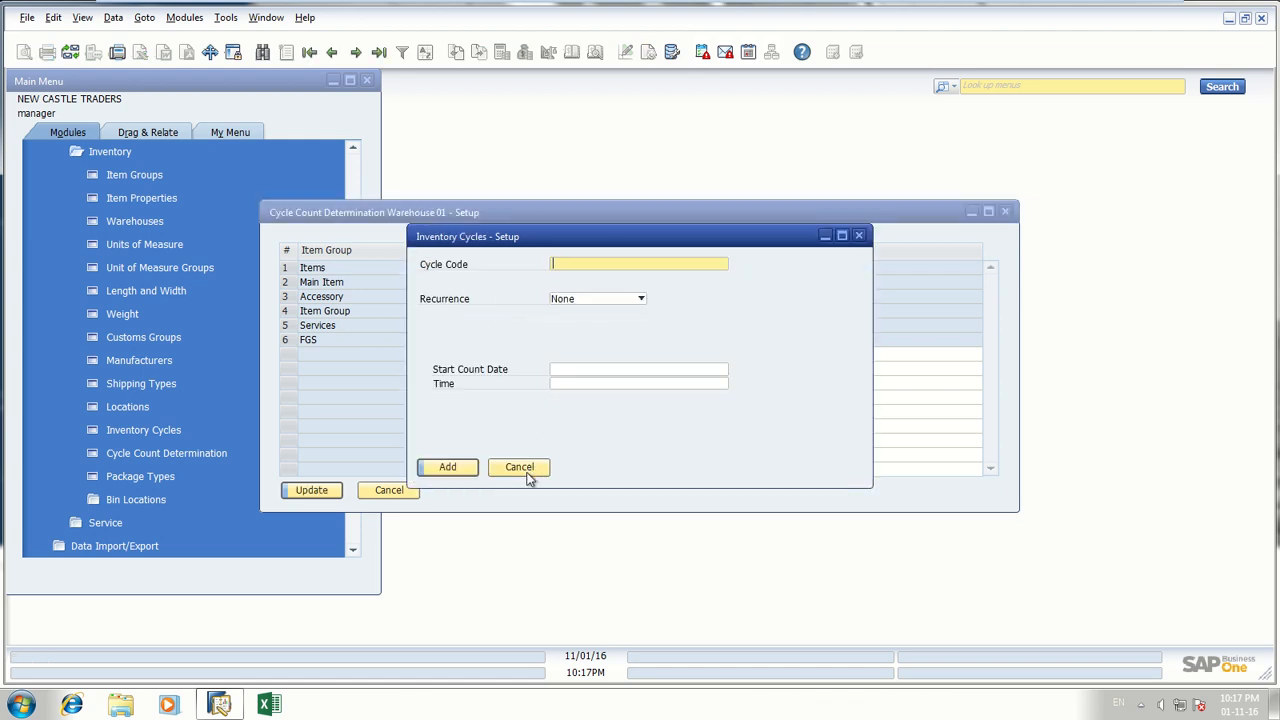
click(524, 470)
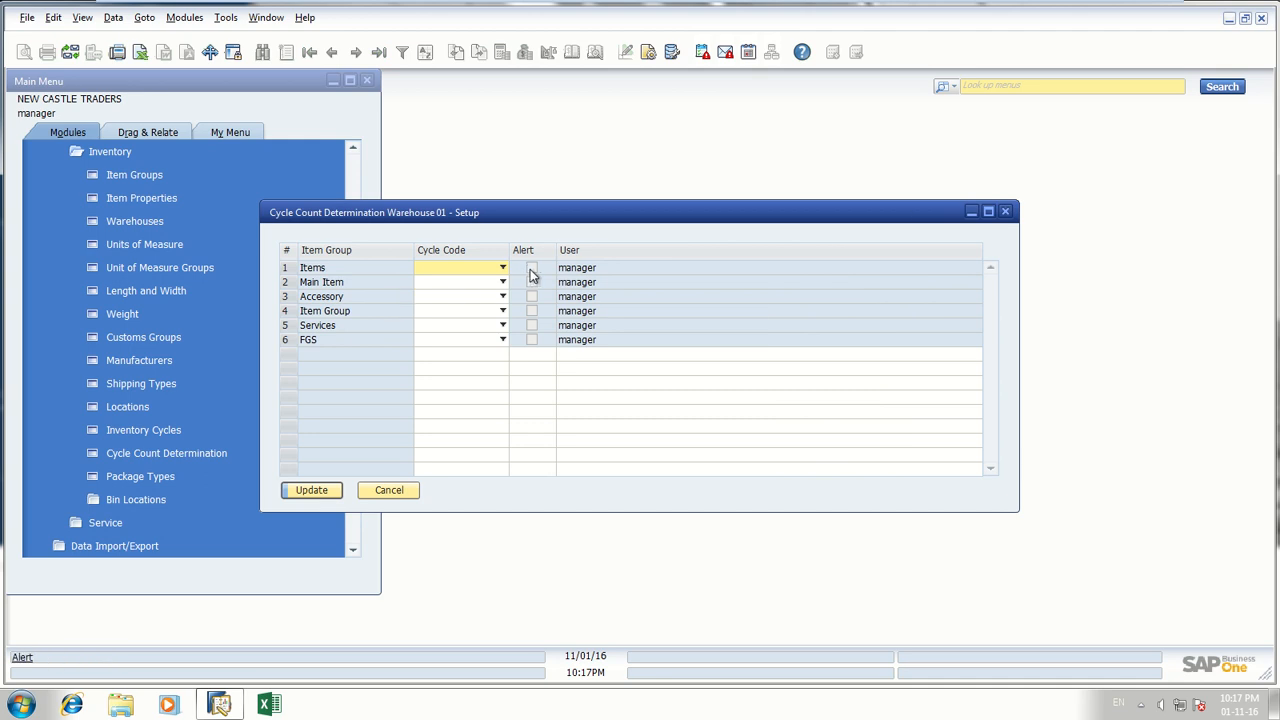
click(485, 267)
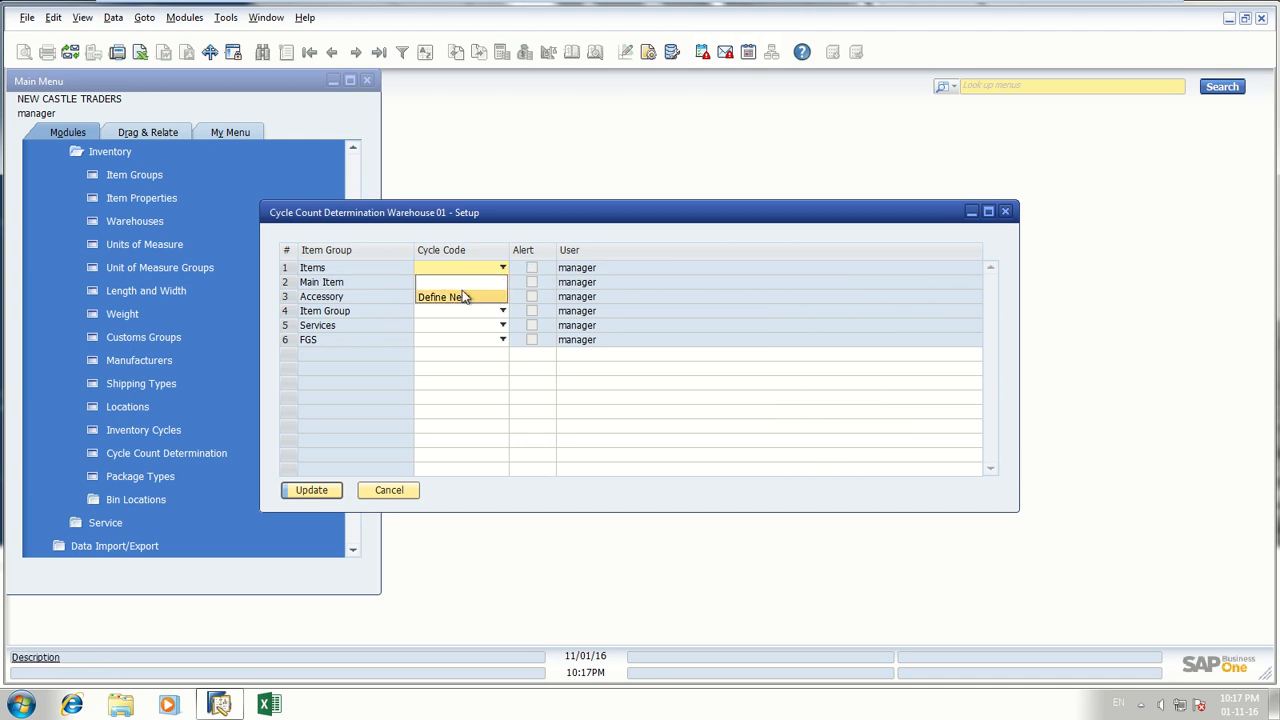
click(460, 283)
- Start defining a new inventory cycle for the Items group and enter W-C-001 as its cycle code
click(502, 268)
click(485, 297)
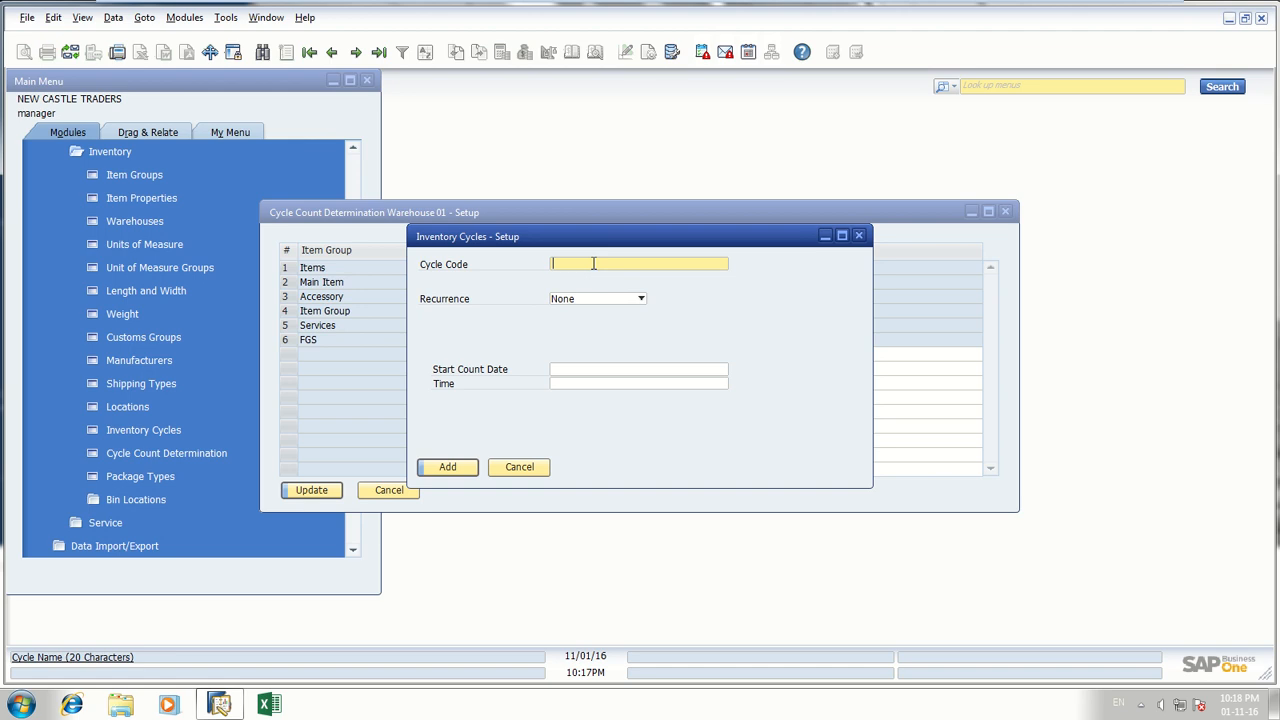
text(Weeky ite)
key(BackSpace)
key(BackSpace)
text(count cycle)
key(BackSpace)
key(BackSpace)
key(BackSpace)
key(BackSpace)
key(BackSpace)
key(BackSpace)
key(BackSpace)
key(BackSpace)
key(BackSpace)
key(BackSpace)
key(BackSpace)
key(BackSpace)
key(BackSpace)
key(BackSpace)
key(BackSpace)
key(BackSpace)
key(BackSpace)
text(Weeky)
key(BackSpace)
key(BackSpace)
key(BackSpace)
key(BackSpace)
key(BackSpace)
key(BackSpace)
text(-C-001)
key(Tab)
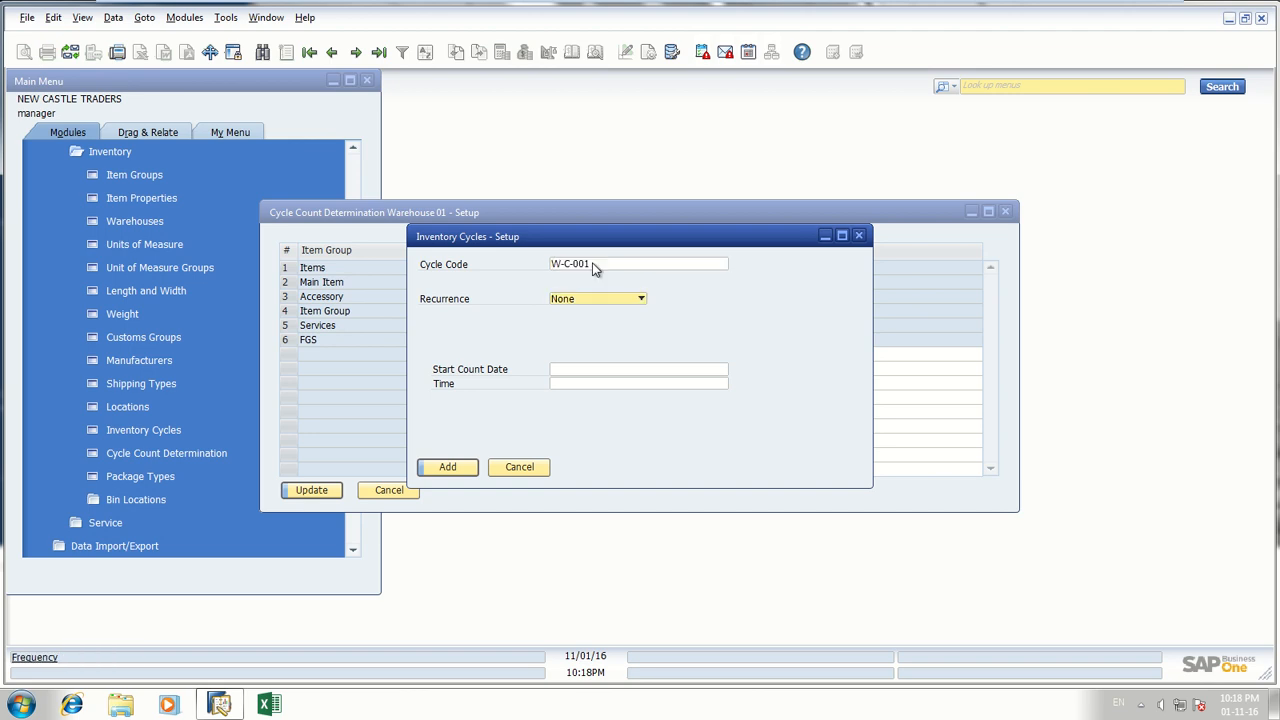
- Set the inventory cycle W-C-001 to recur weekly, every 1 week, on Monday and Tuesday
click(565, 298)
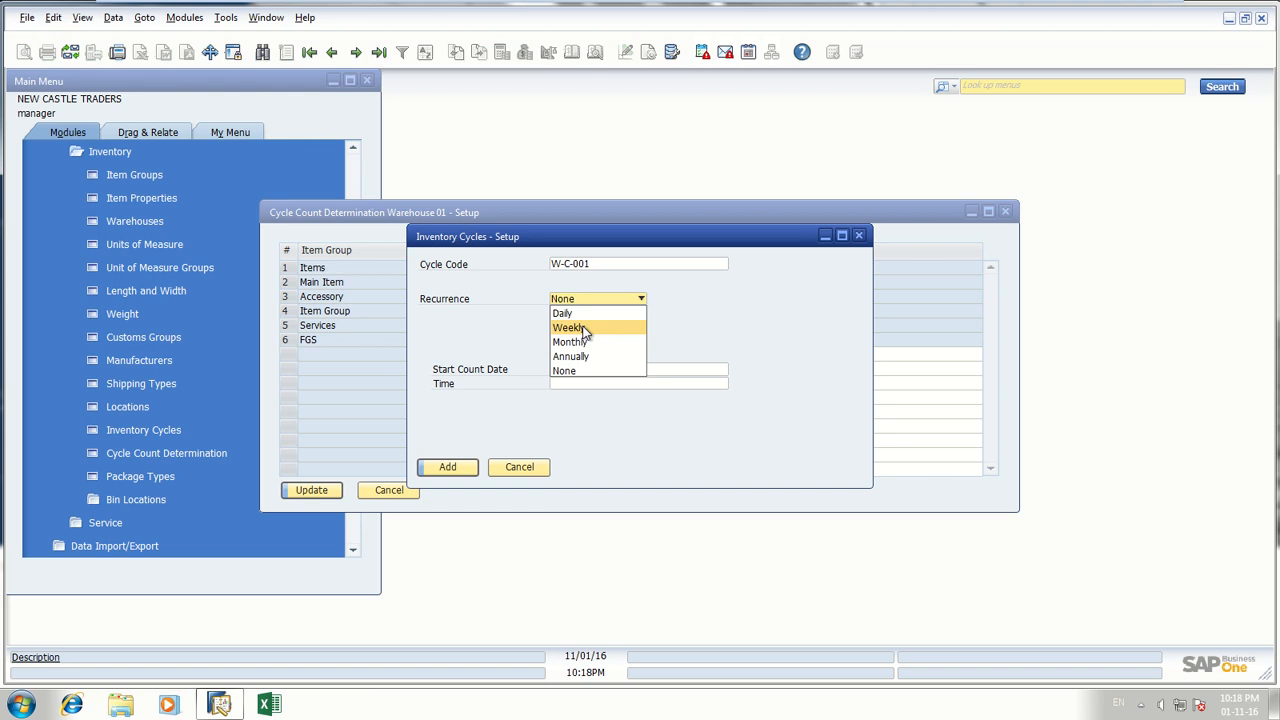
click(585, 329)
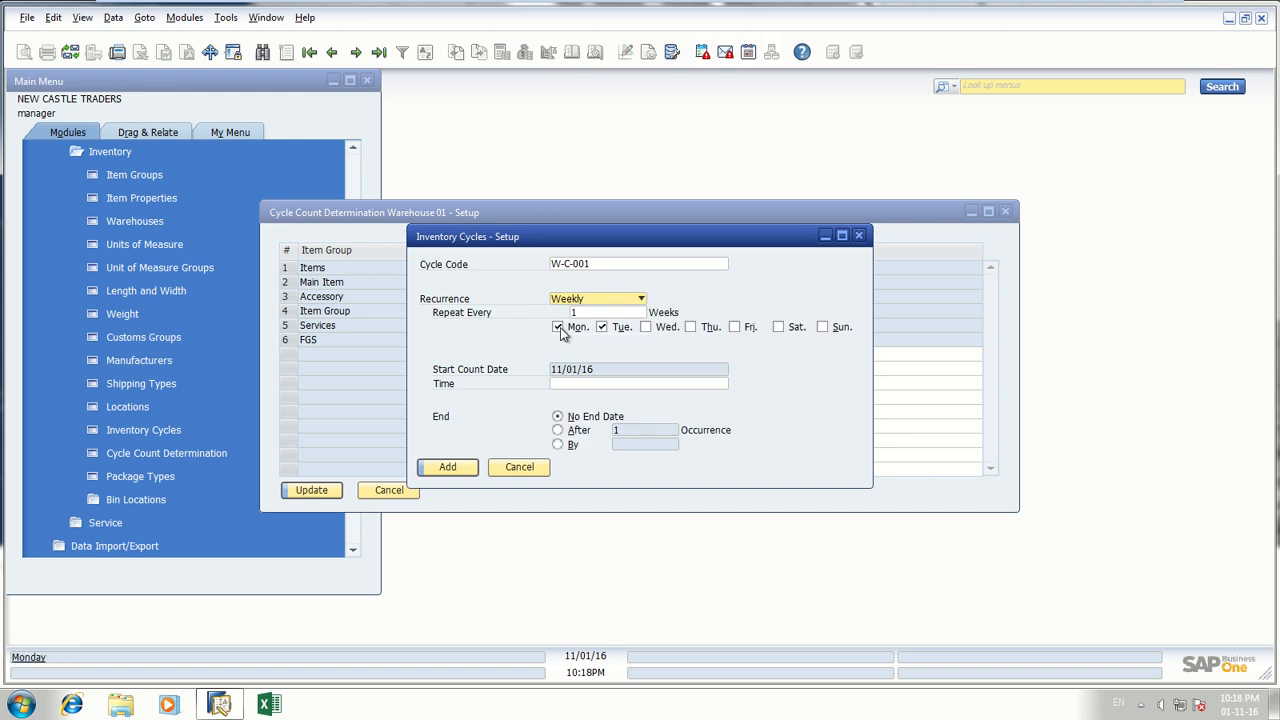
click(594, 386)
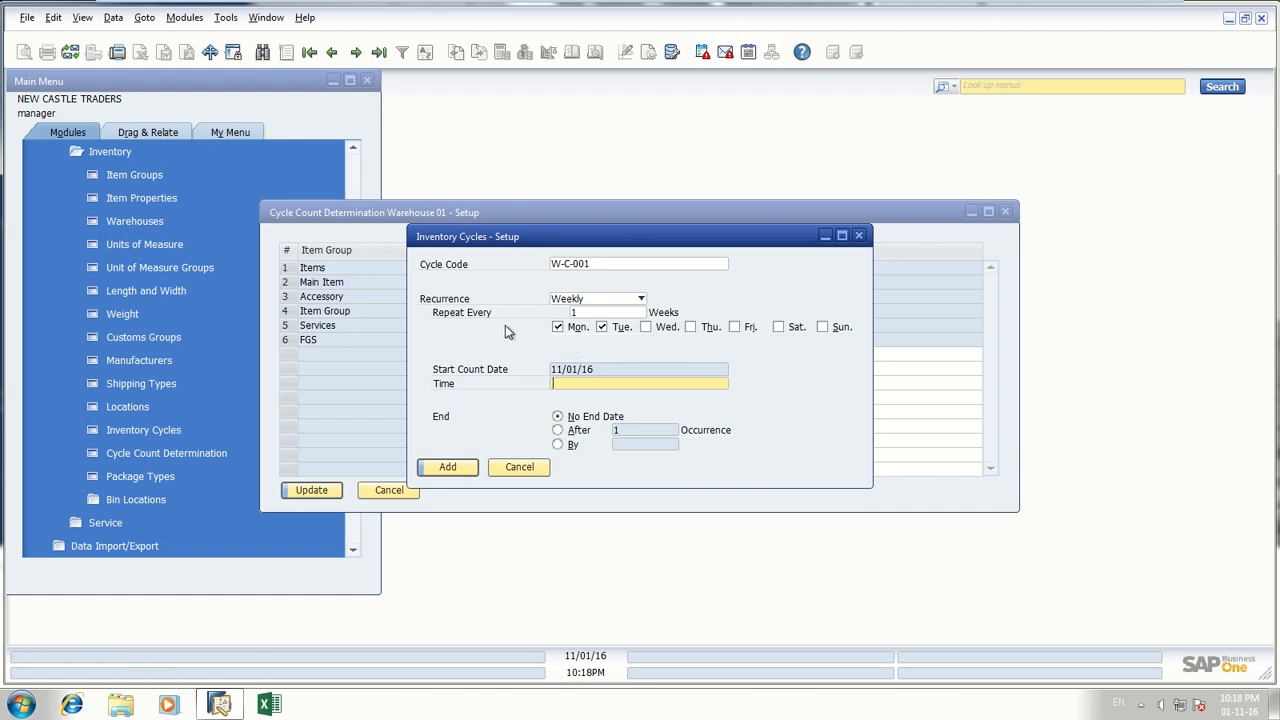
- Set the weekly recurrence to end after 3 occurrences
click(557, 431)
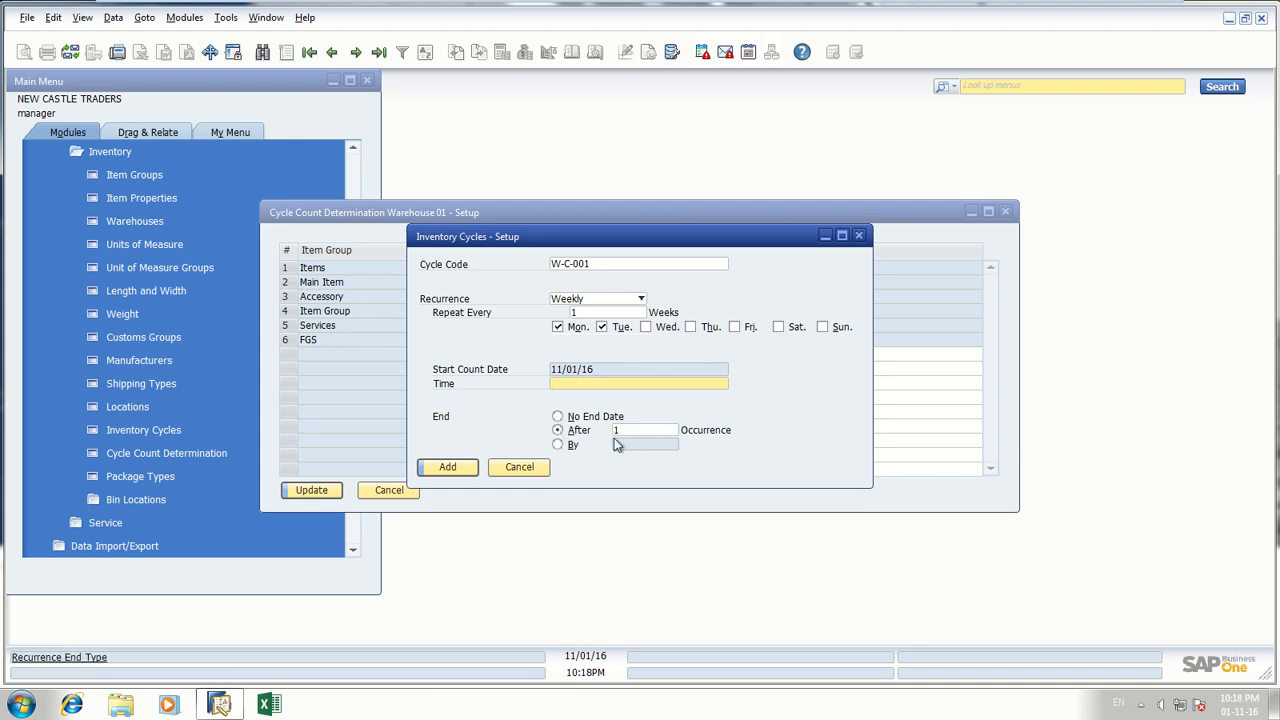
click(560, 445)
click(557, 430)
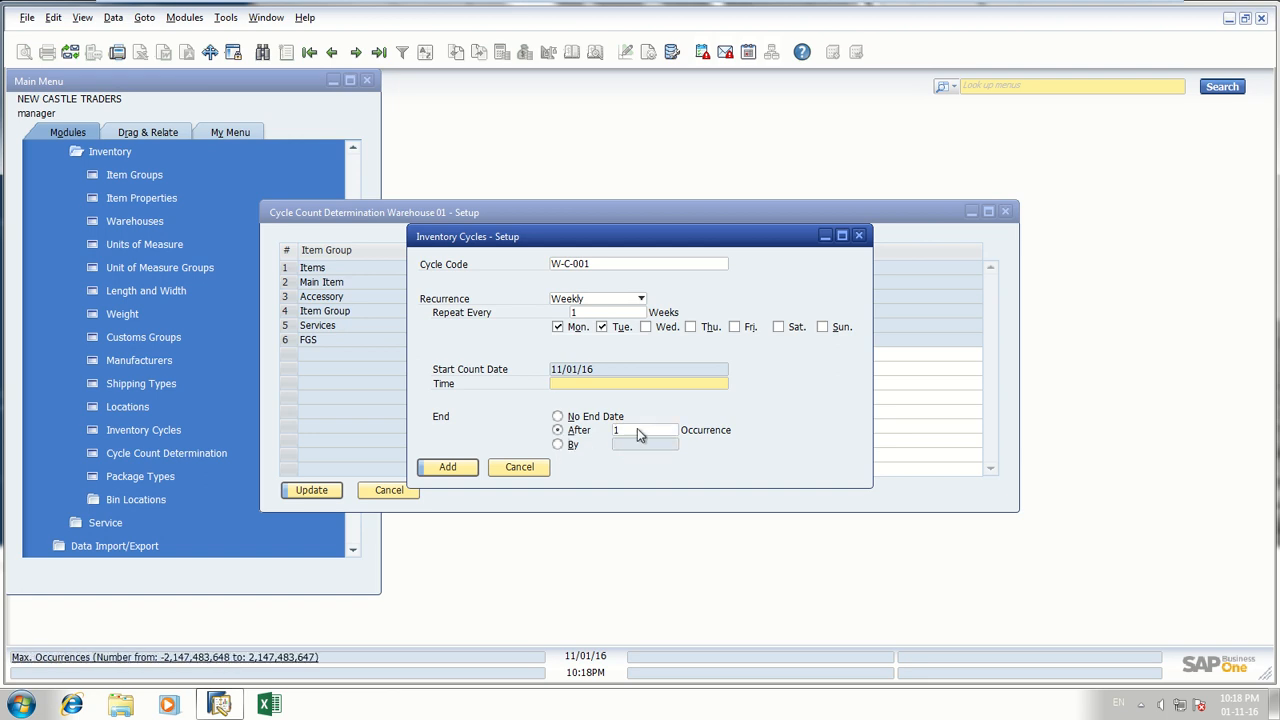
click(638, 429)
text(3)
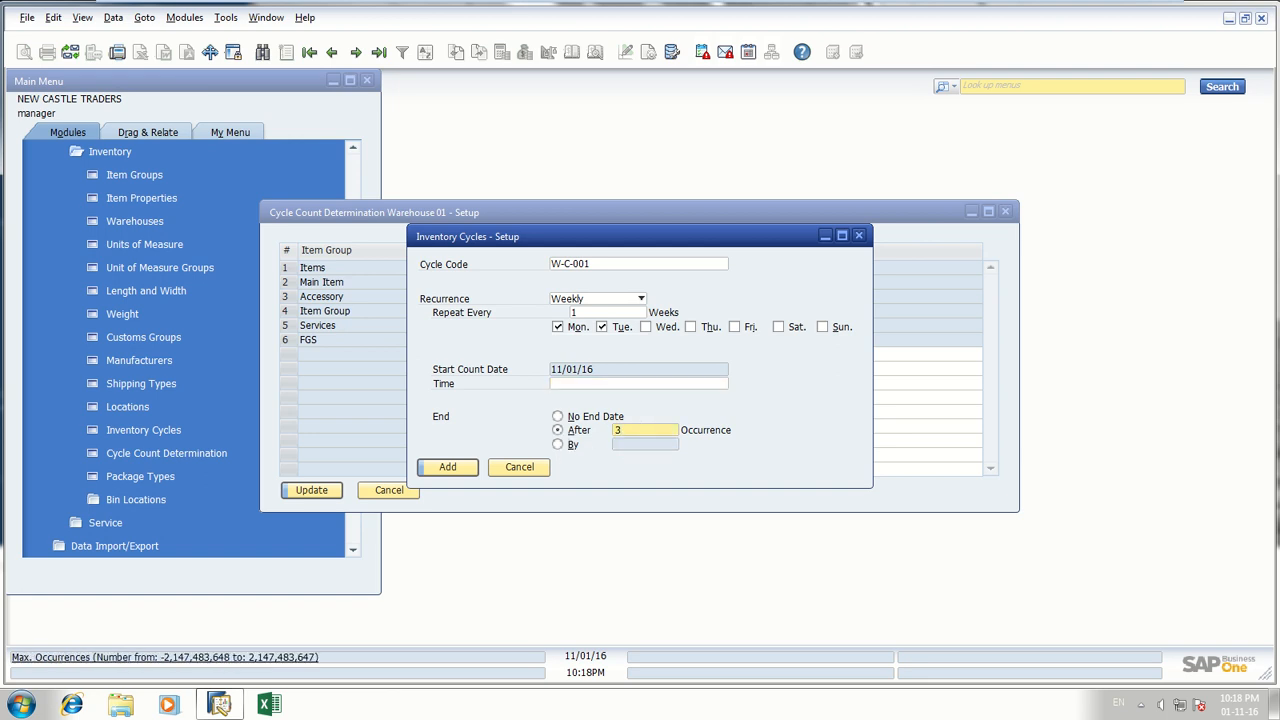
- Add the inventory cycle and apply its code to all existing items in the Items group
click(613, 302)
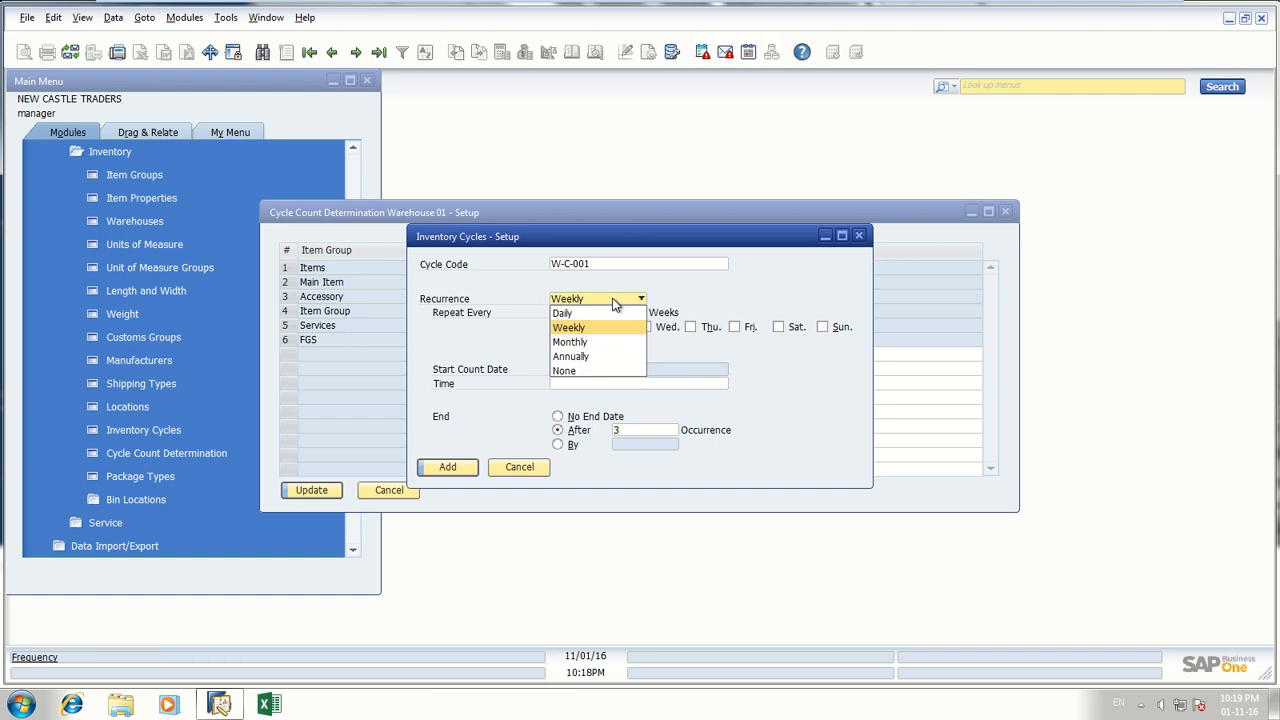
click(613, 303)
click(450, 469)
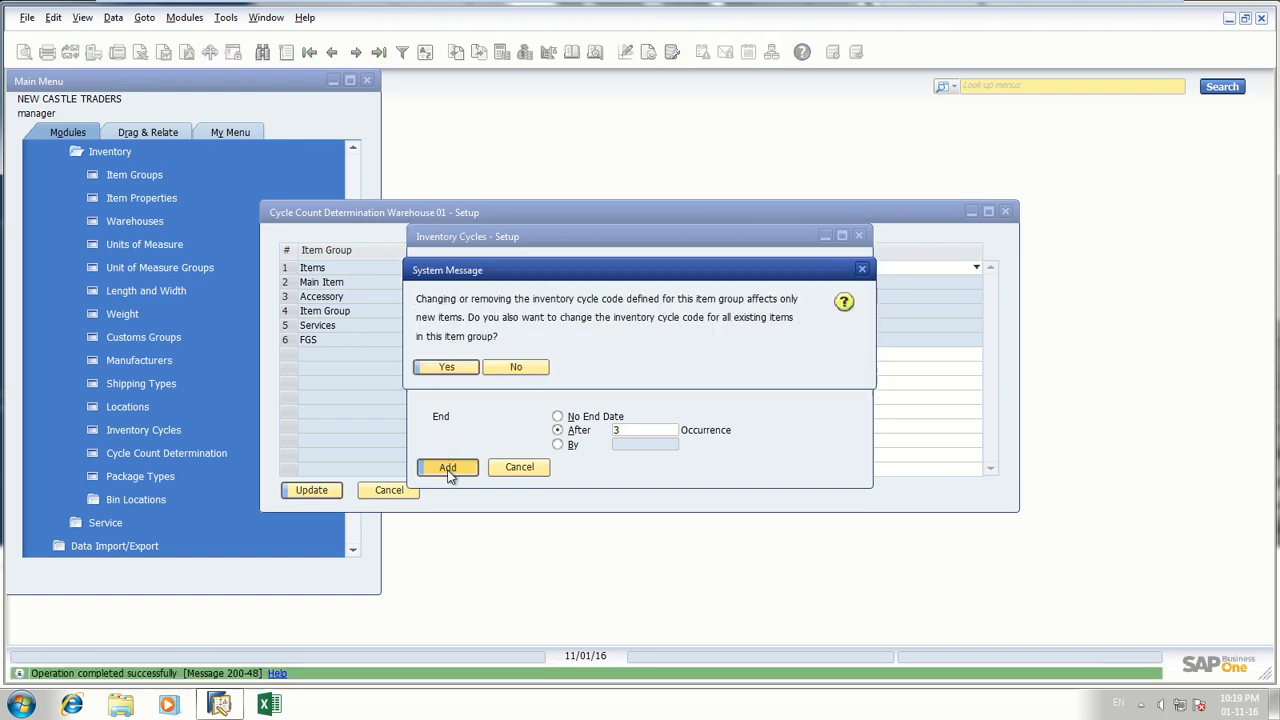
click(454, 366)
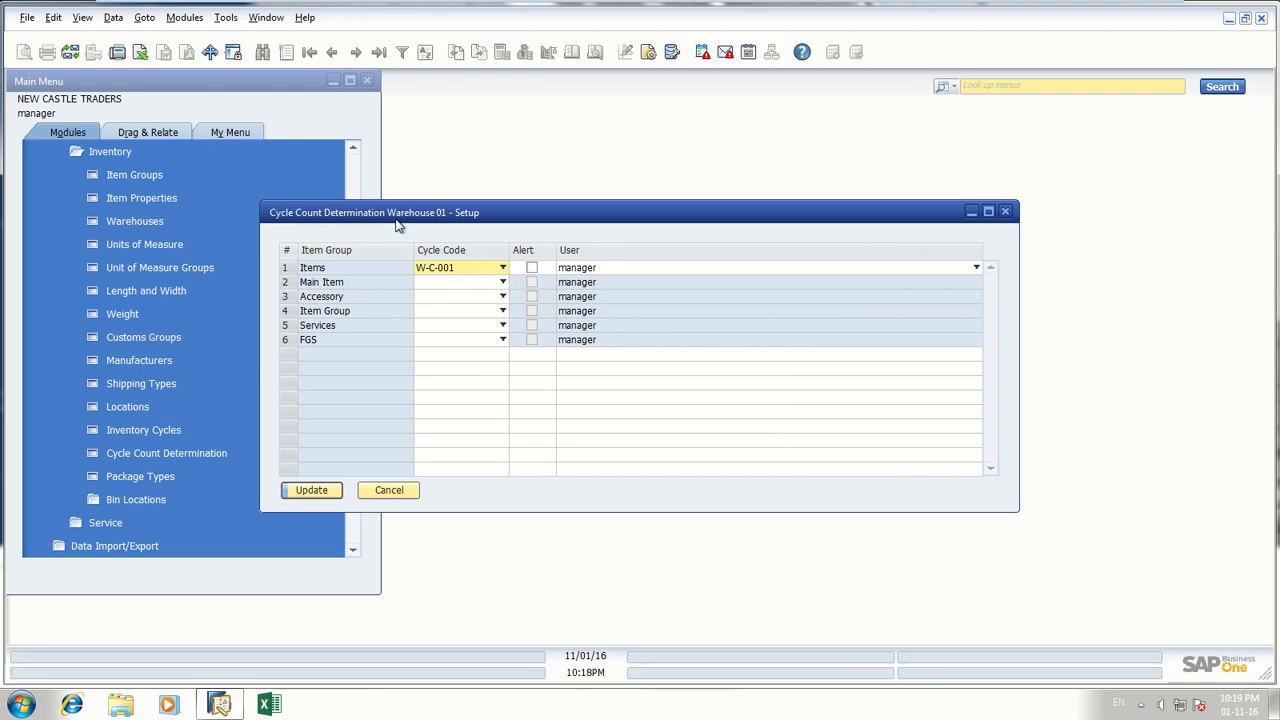
- Enable the alert for the Items group in warehouse 01 and save the cycle count determination settings
click(532, 268)
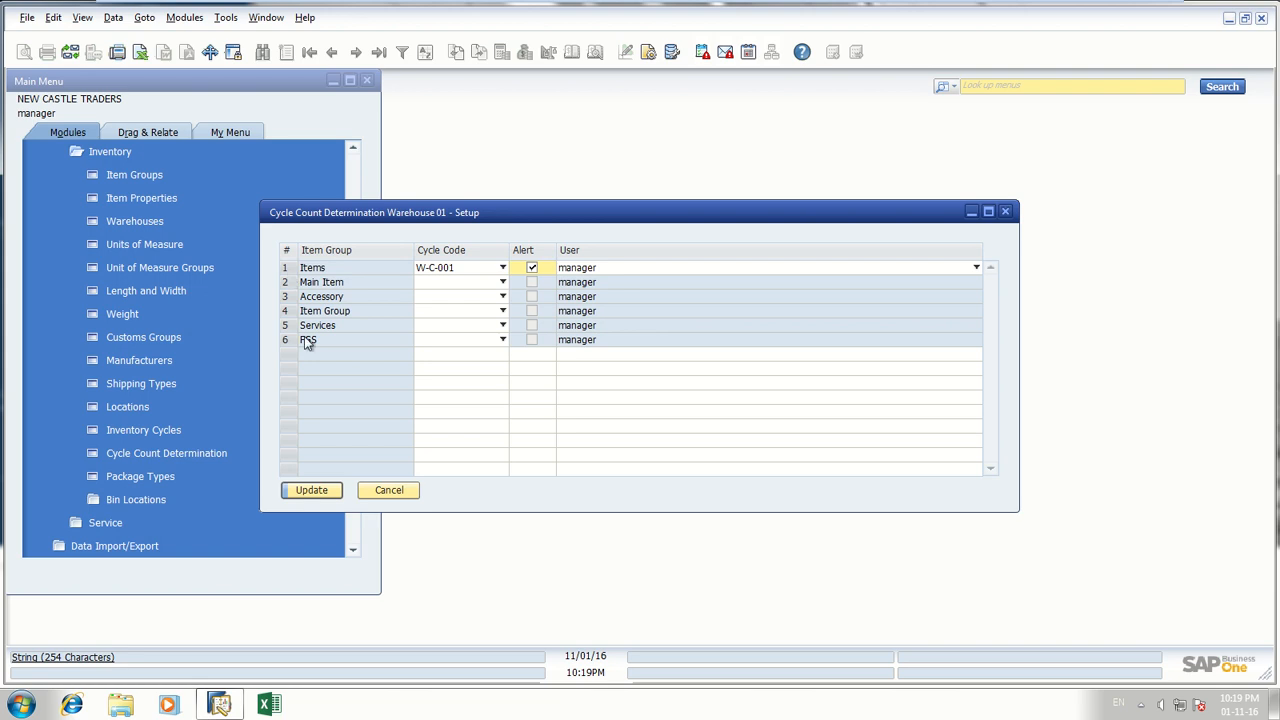
click(316, 493)
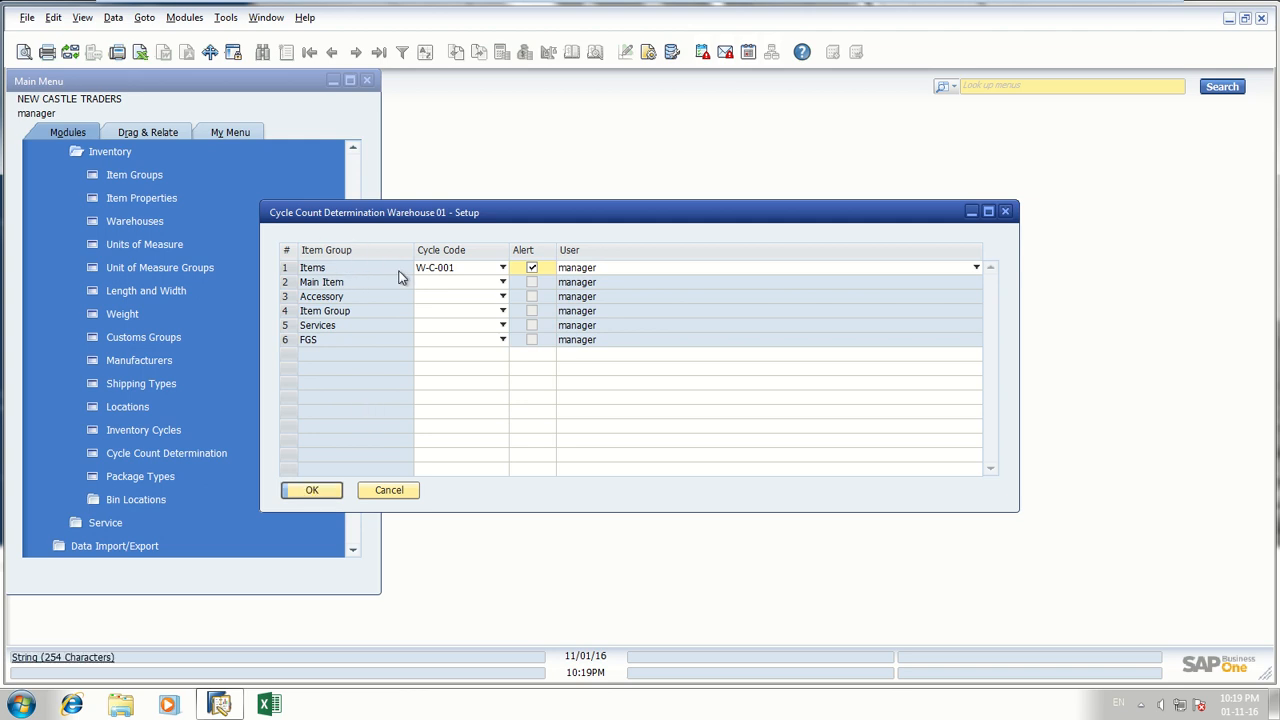
click(313, 491)
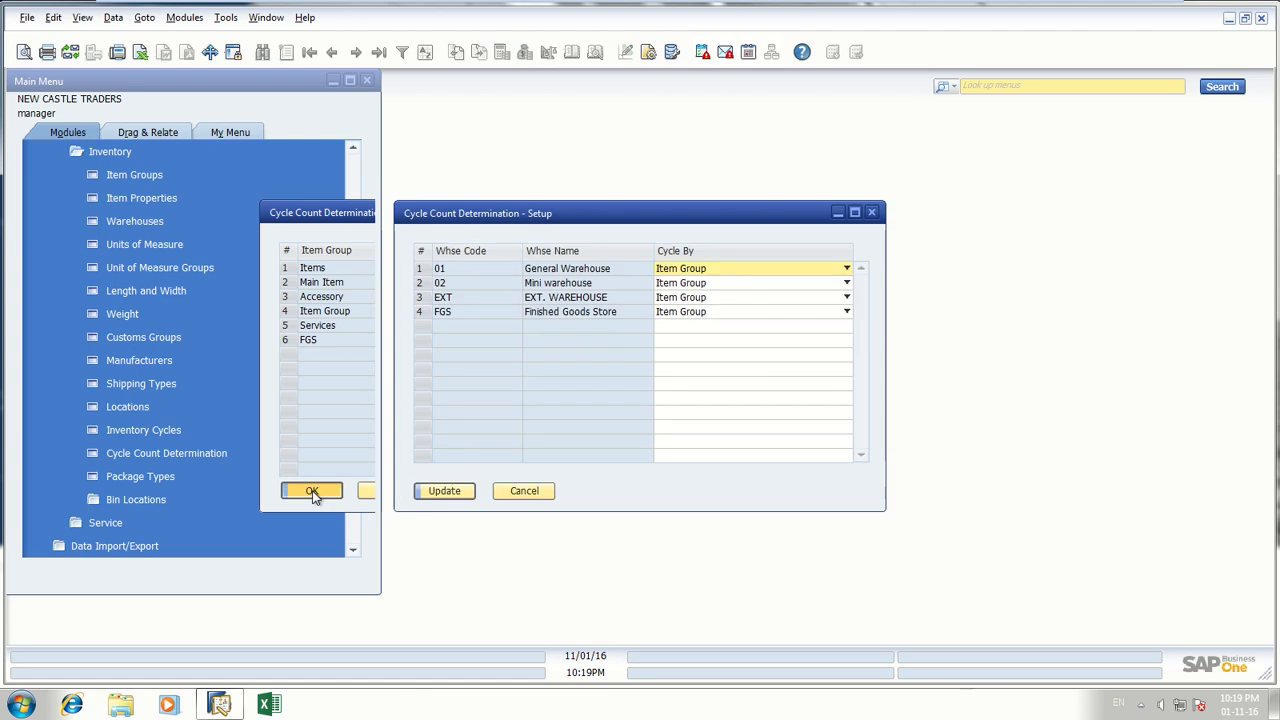
click(445, 490)
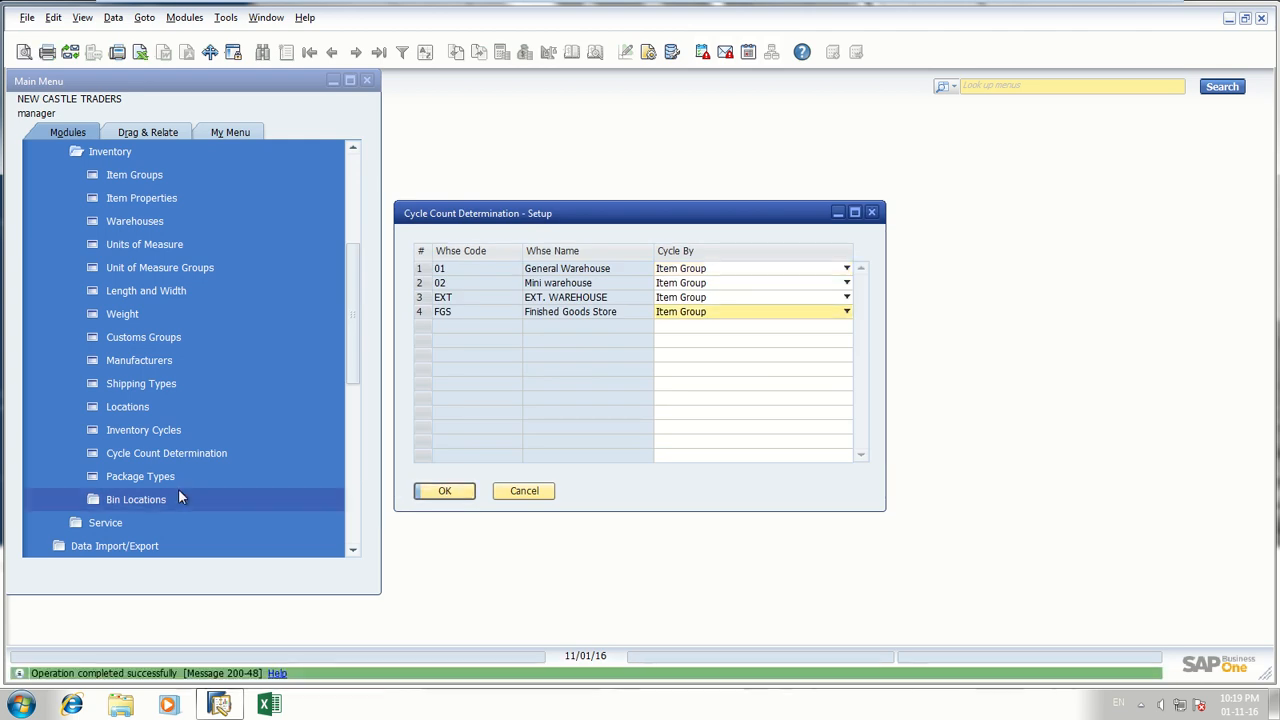
click(443, 490)
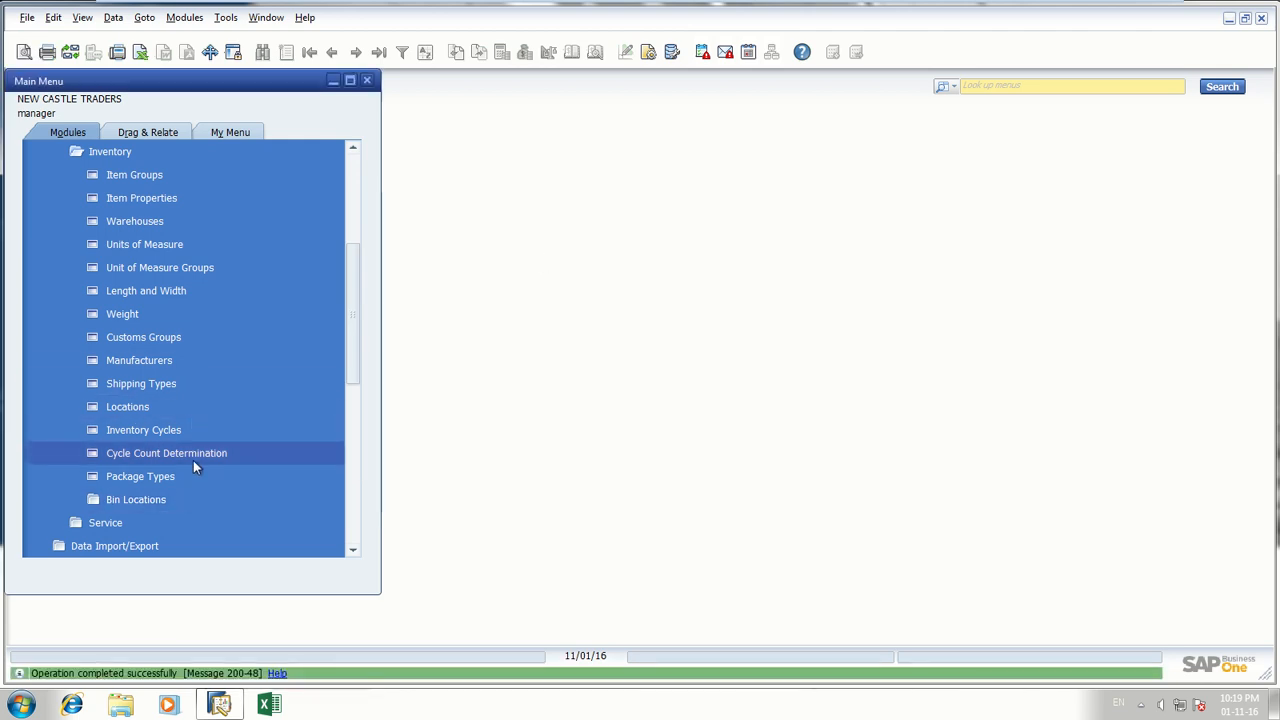
- Review the Package Types setup and the warehouse sublevels in Bin Location Field Activation without changing anything
click(158, 479)
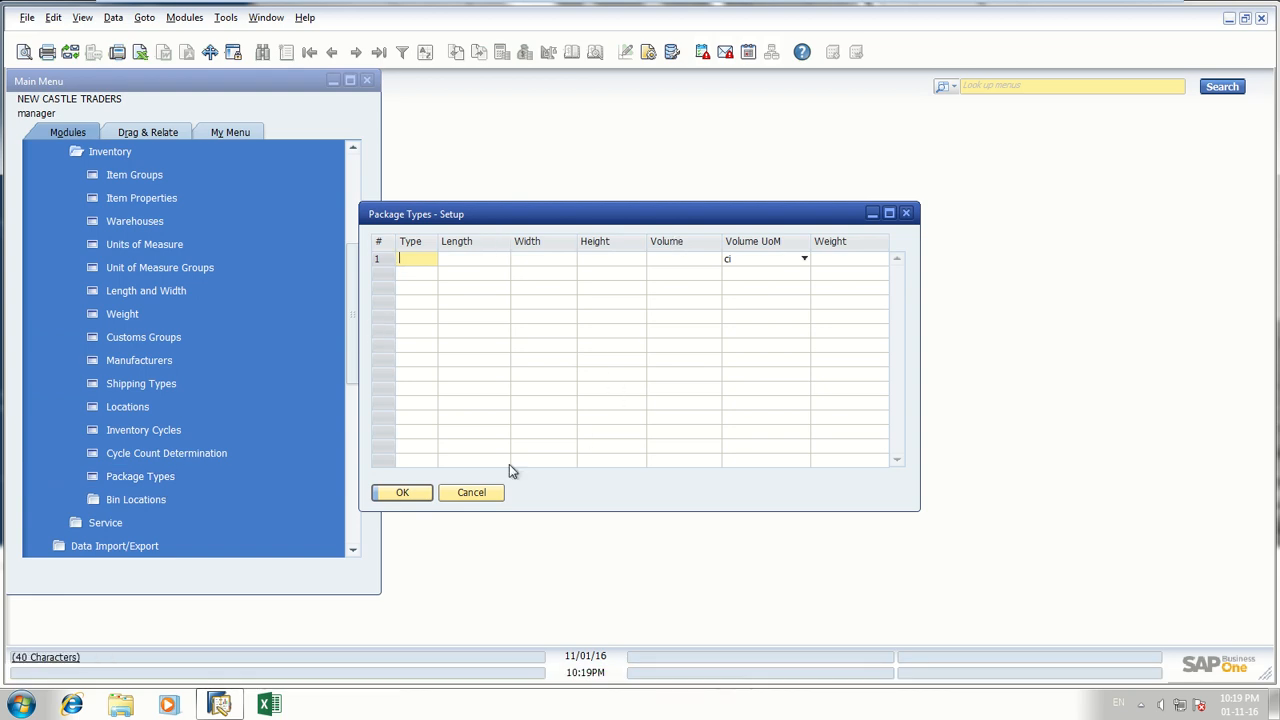
click(488, 492)
click(117, 501)
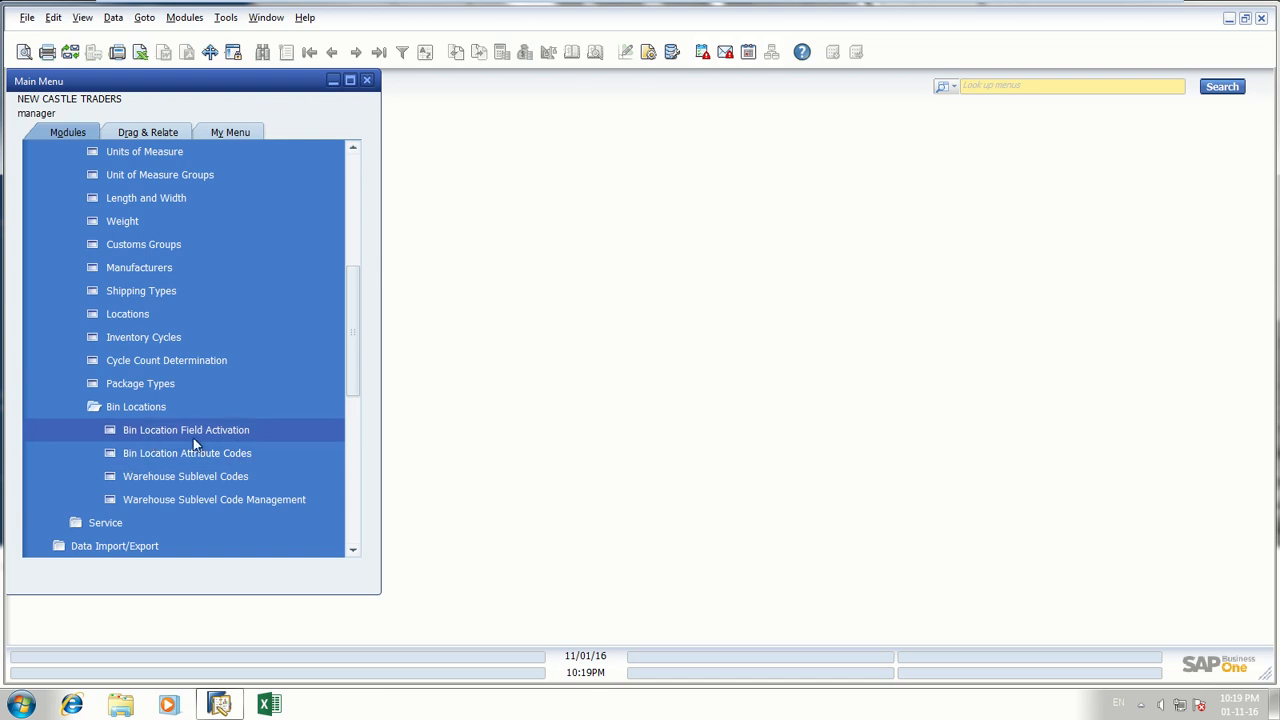
click(261, 434)
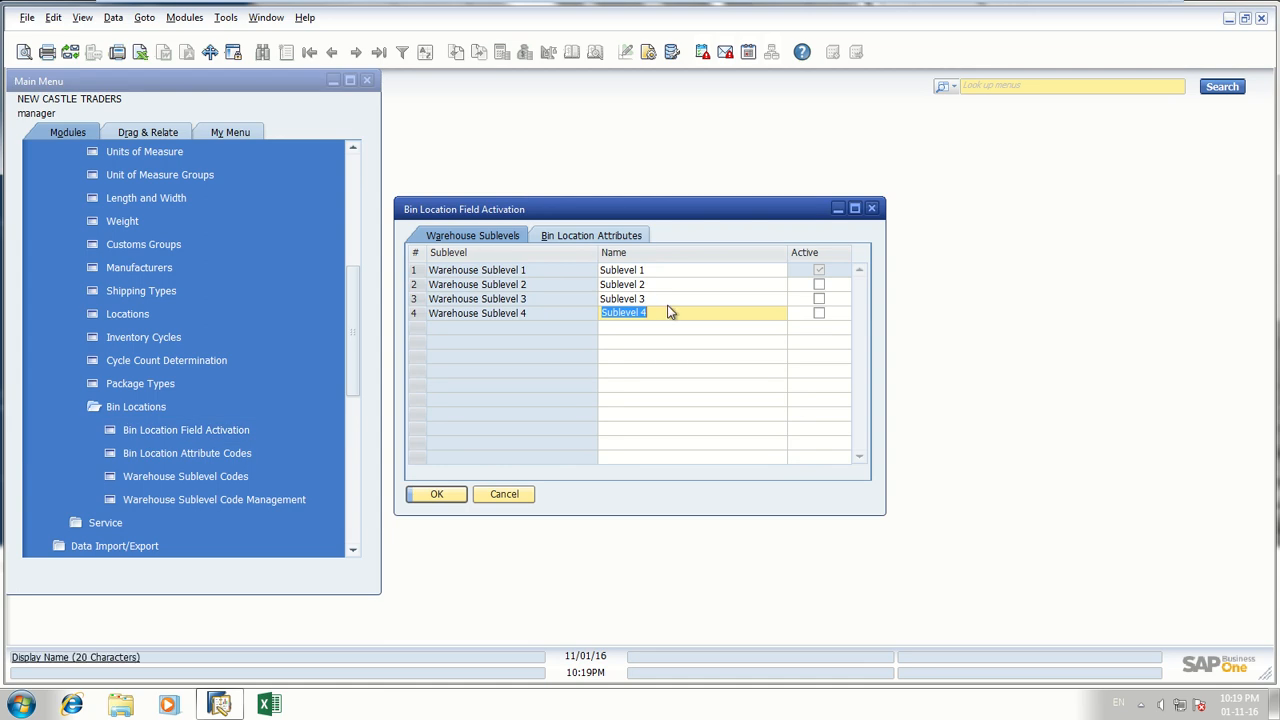
click(505, 494)
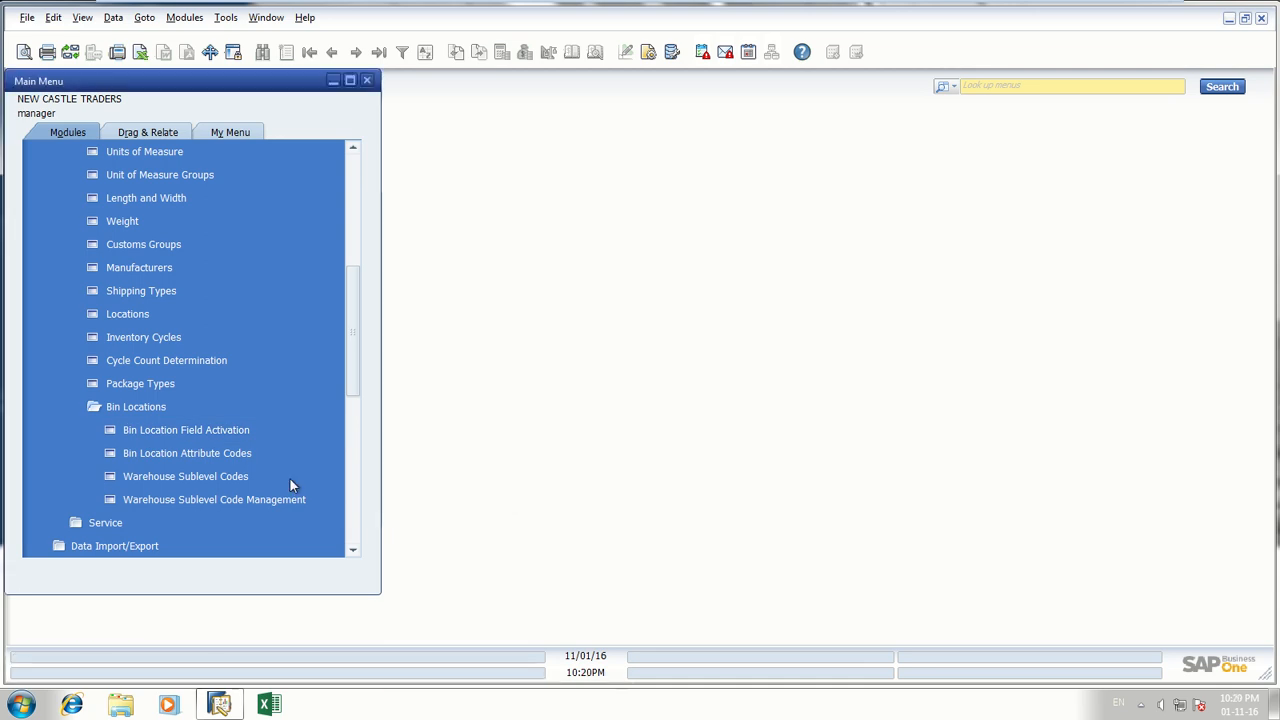
- Leave the administration inventory setup, go to the Inventory module and view the Item Master Data form
click(94, 409)
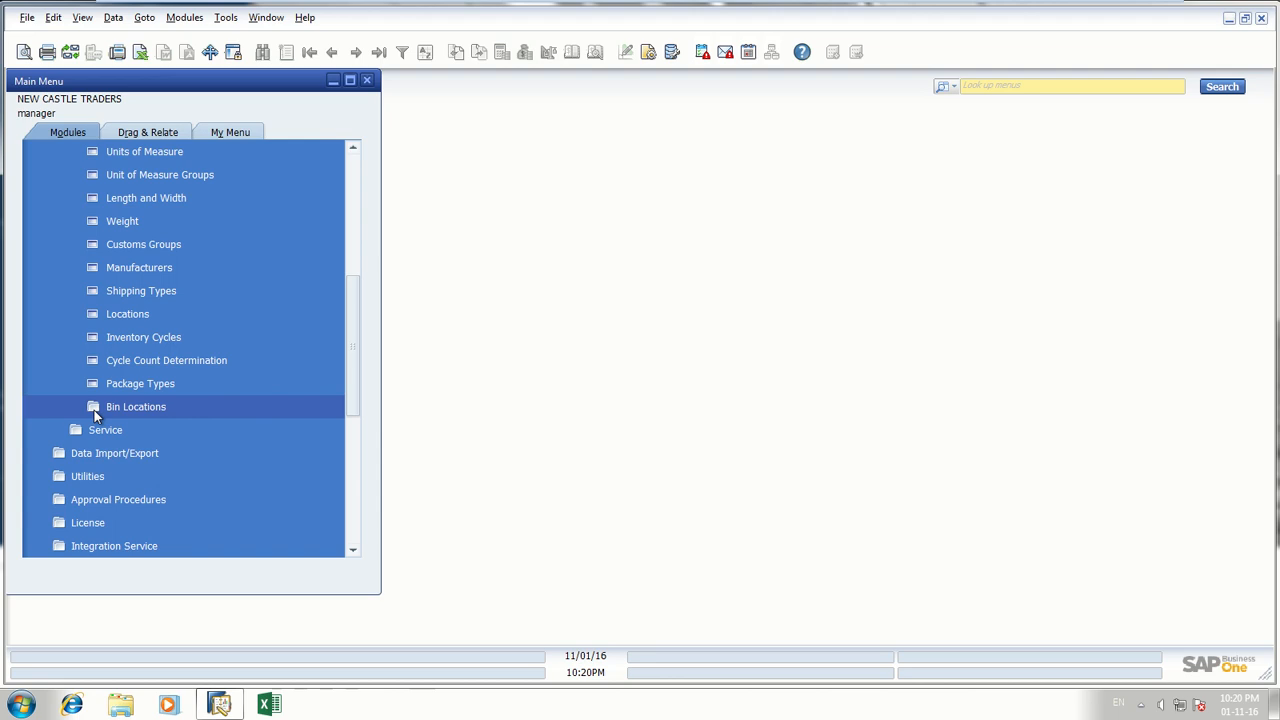
scroll(132, 318, up, 3)
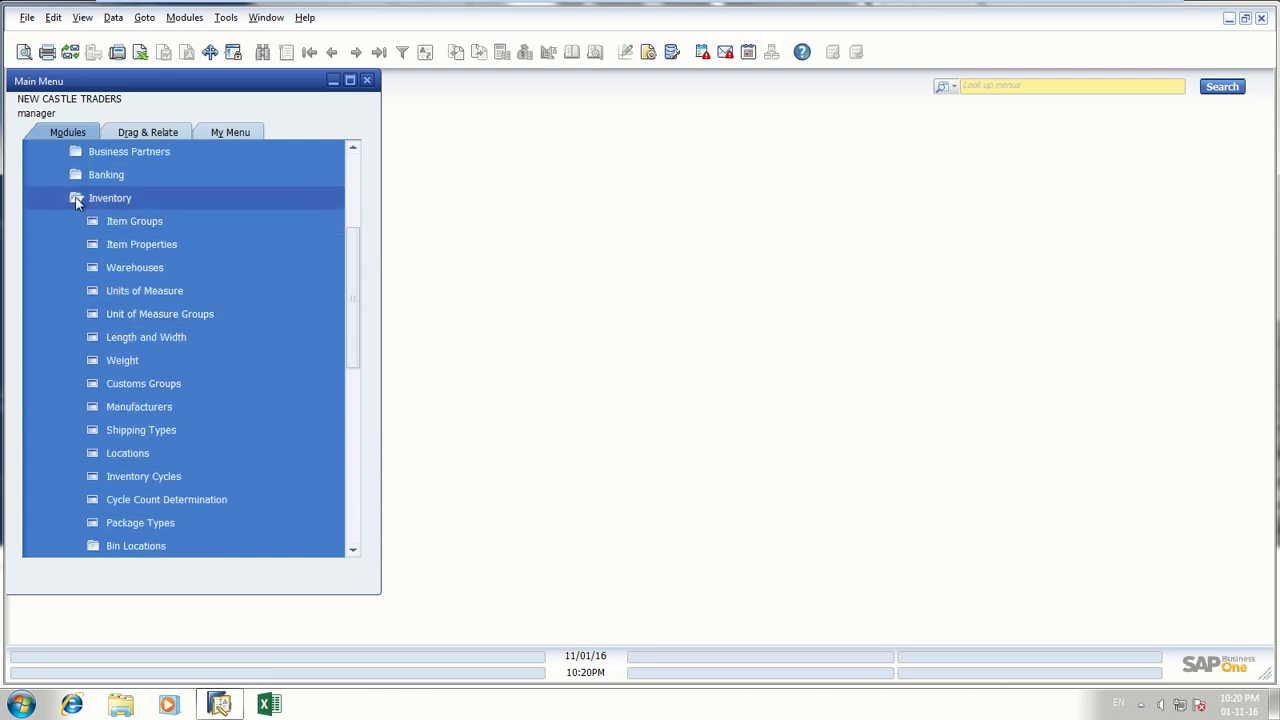
click(77, 199)
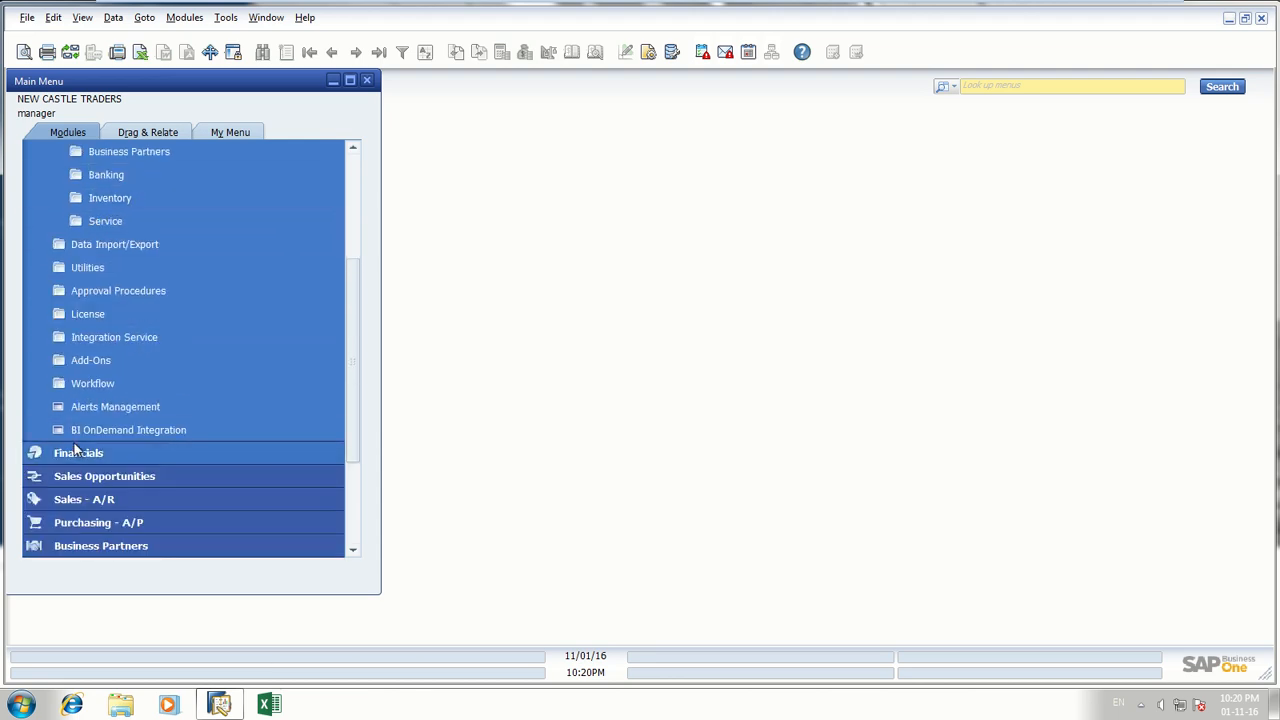
scroll(105, 490, down, 1)
scroll(105, 490, down, 1)
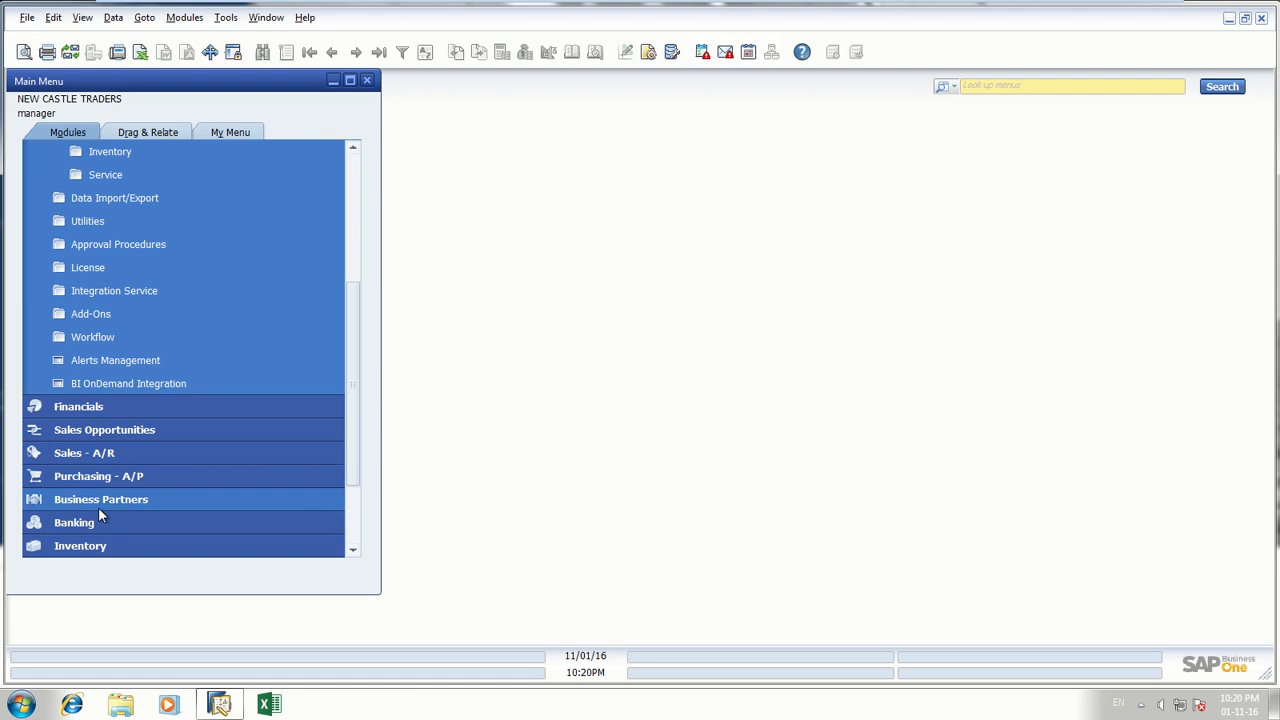
scroll(82, 433, down, 2)
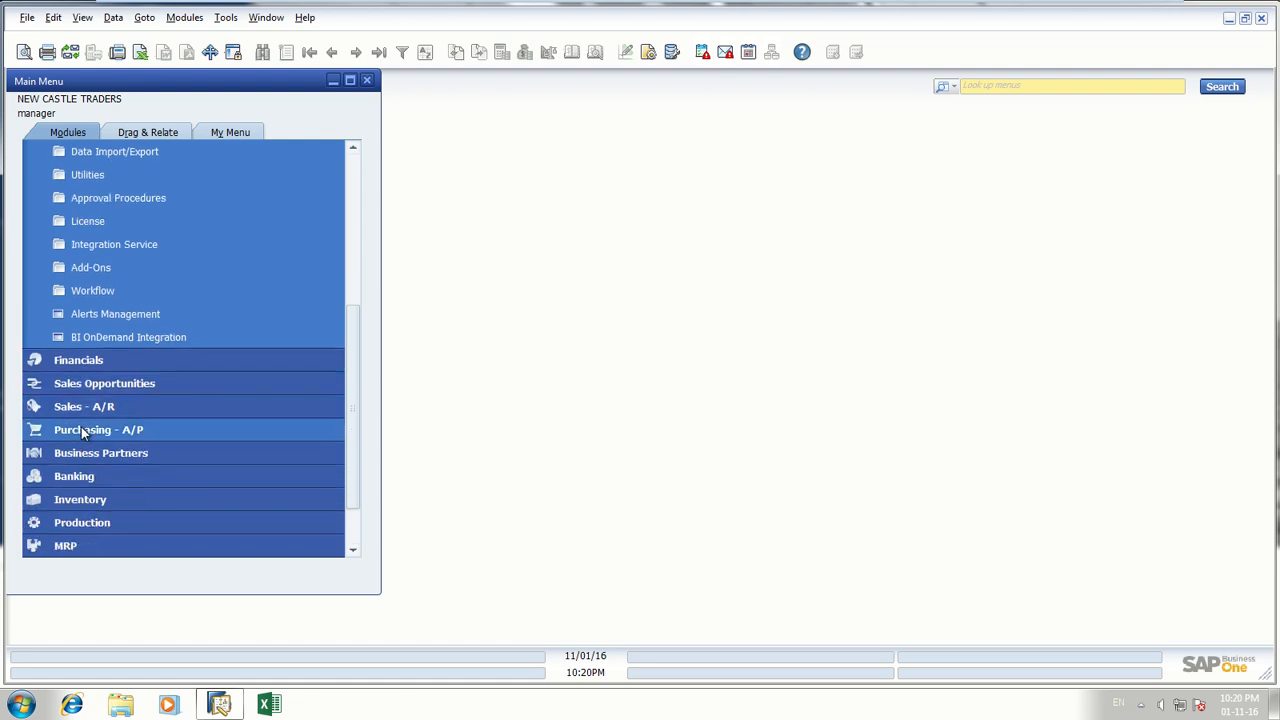
click(90, 505)
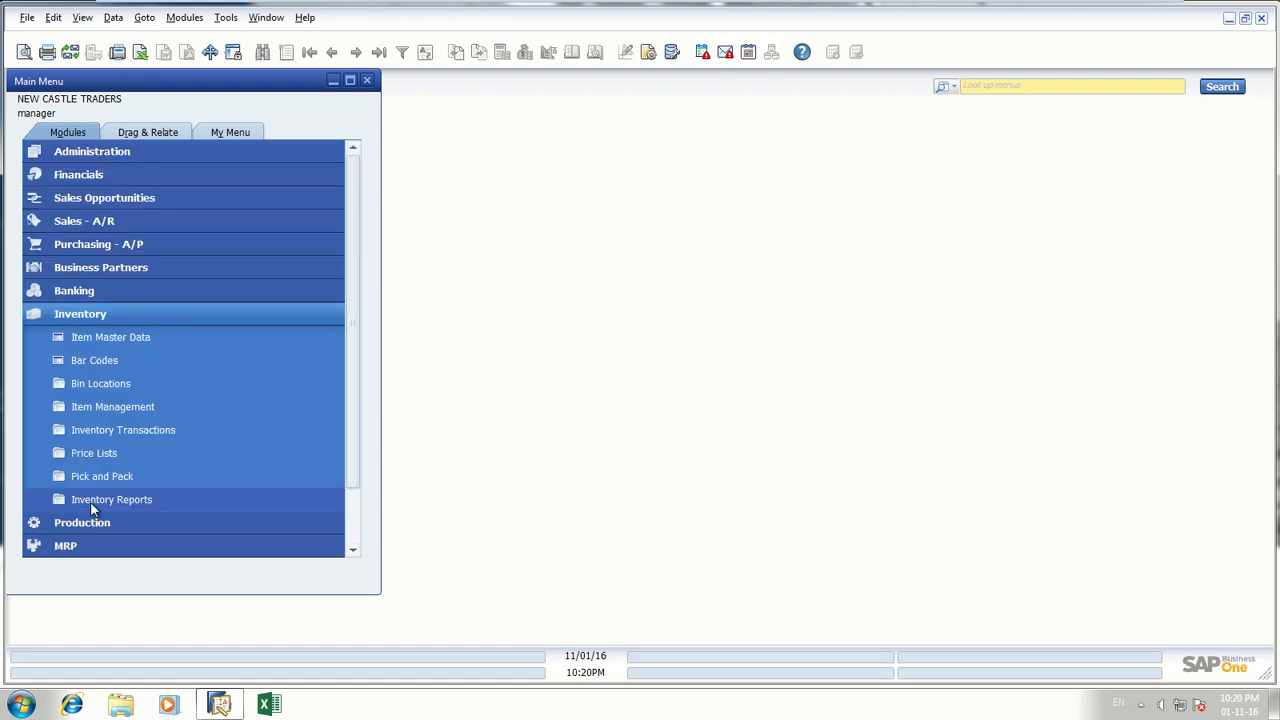
click(63, 341)
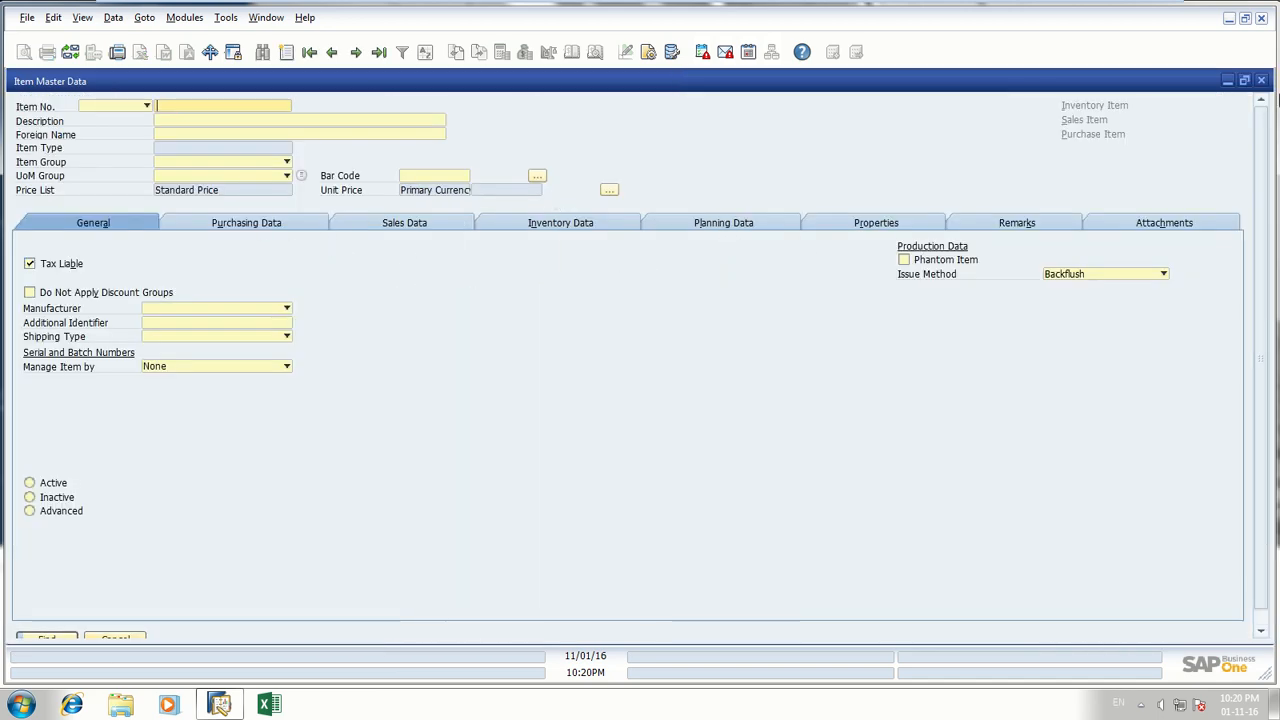
click(1261, 80)
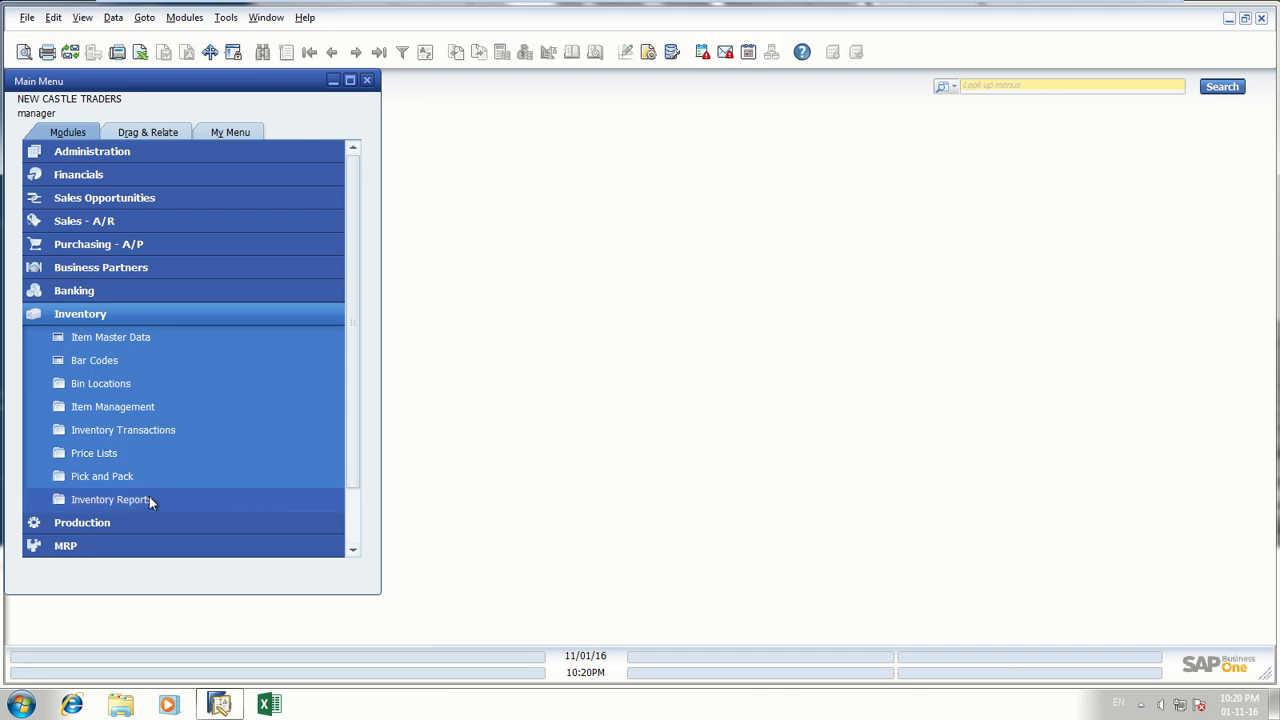
- View the list of available Inventory Reports and minimize the virtual machine window
click(149, 496)
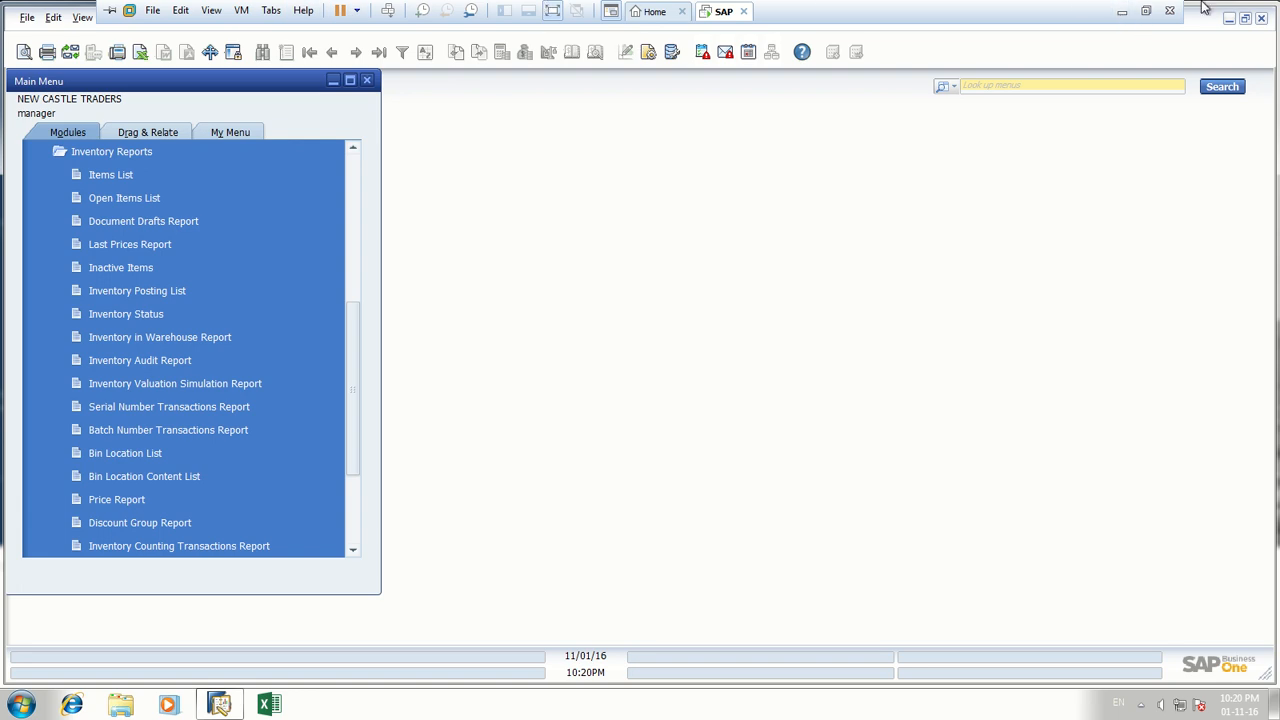
click(1122, 13)
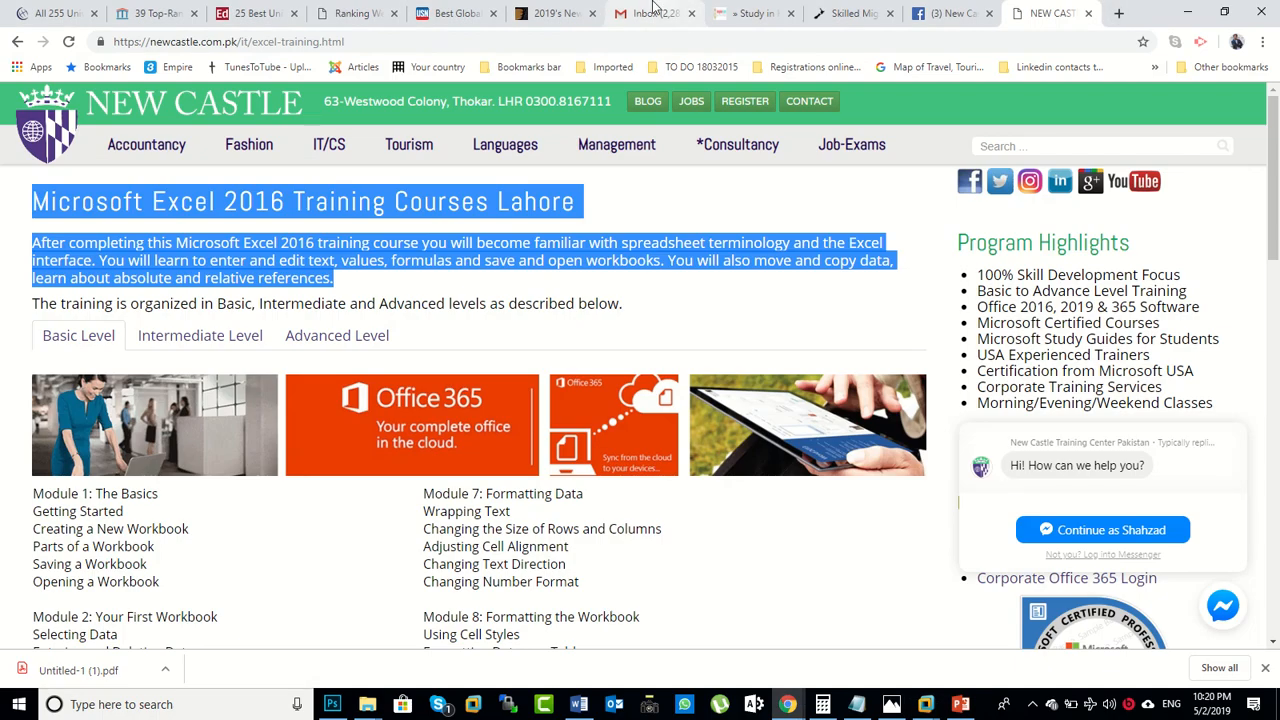